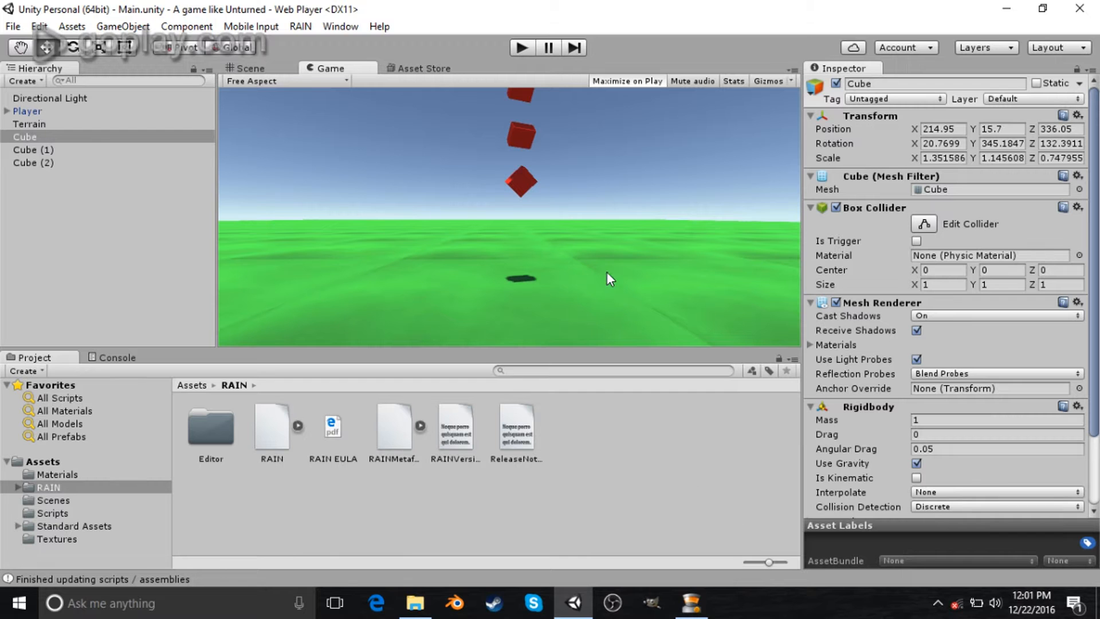
click(260, 64)
alt+drag(440, 251, 326, 117)
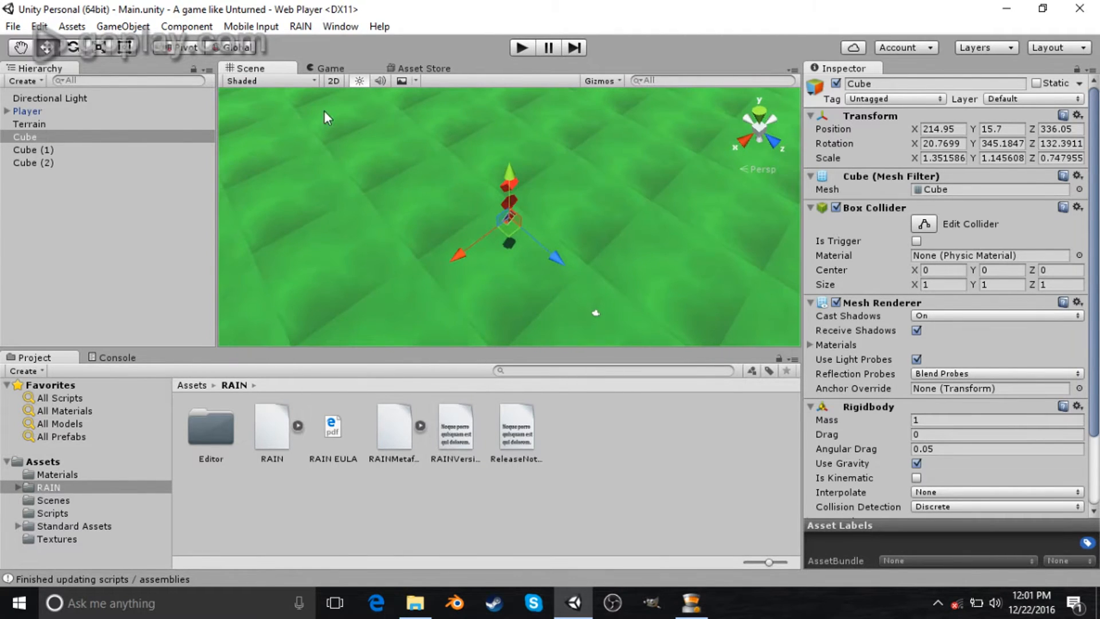
click(63, 464)
click(265, 437)
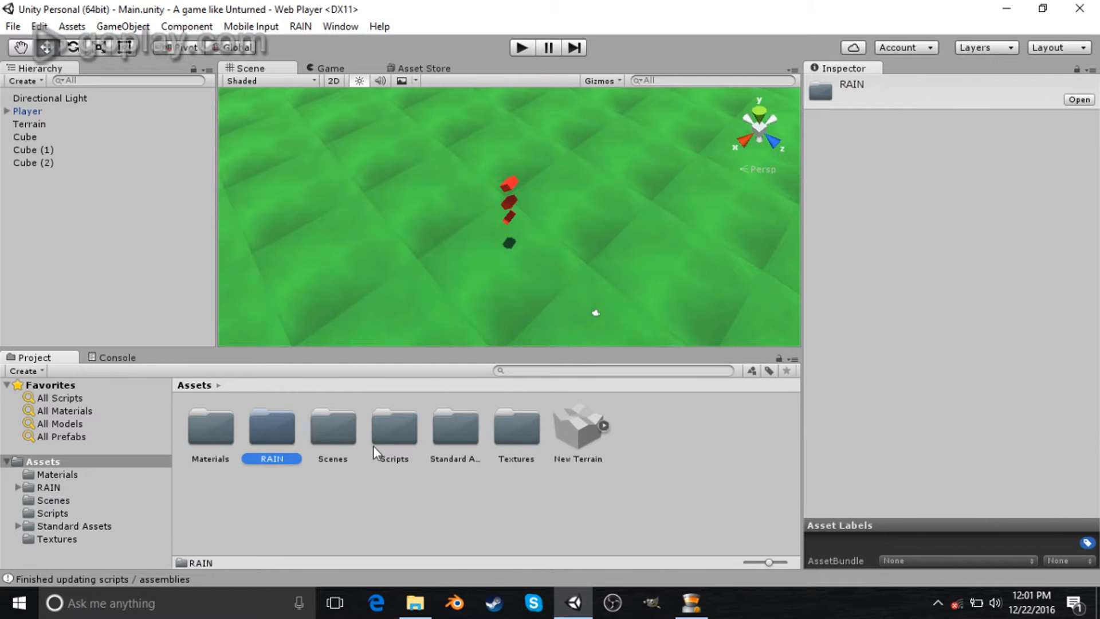
click(415, 603)
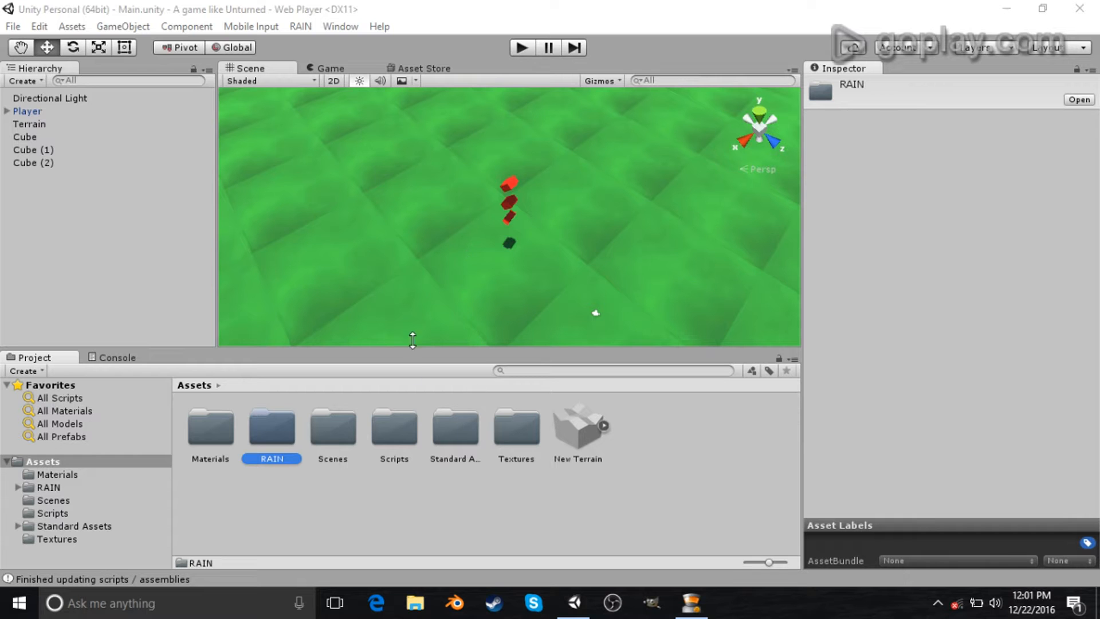
alt+drag(439, 267, 484, 288)
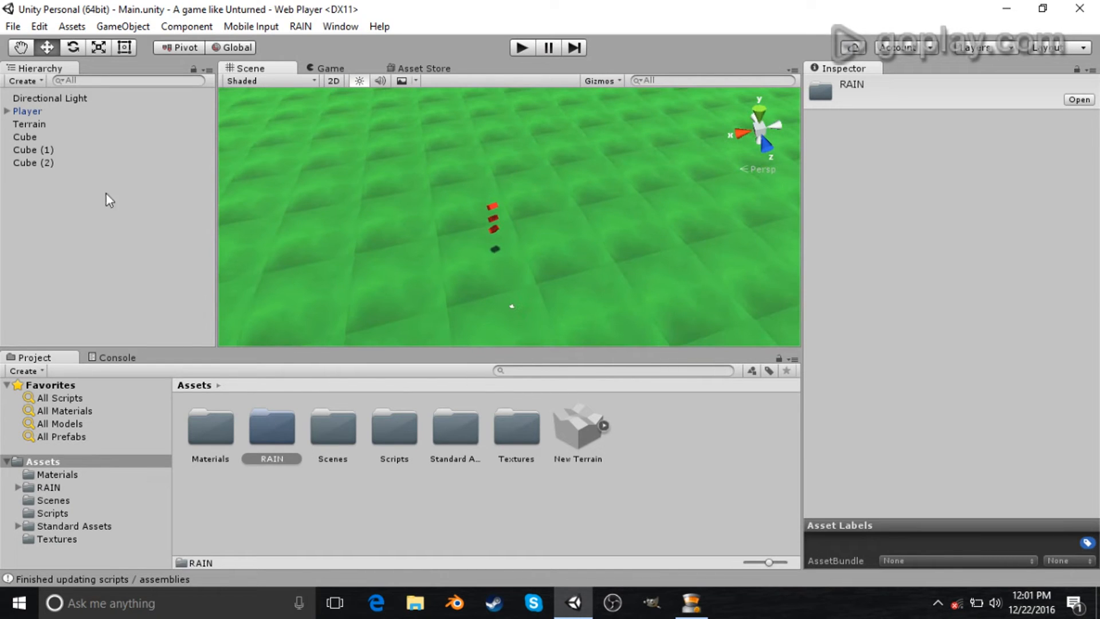
- Delete the three red cubes from the scene
click(44, 140)
key(f)
alt+drag(545, 261, 357, 231)
scroll(357, 231, down, 4)
scroll(445, 277, up, 2)
click(55, 141)
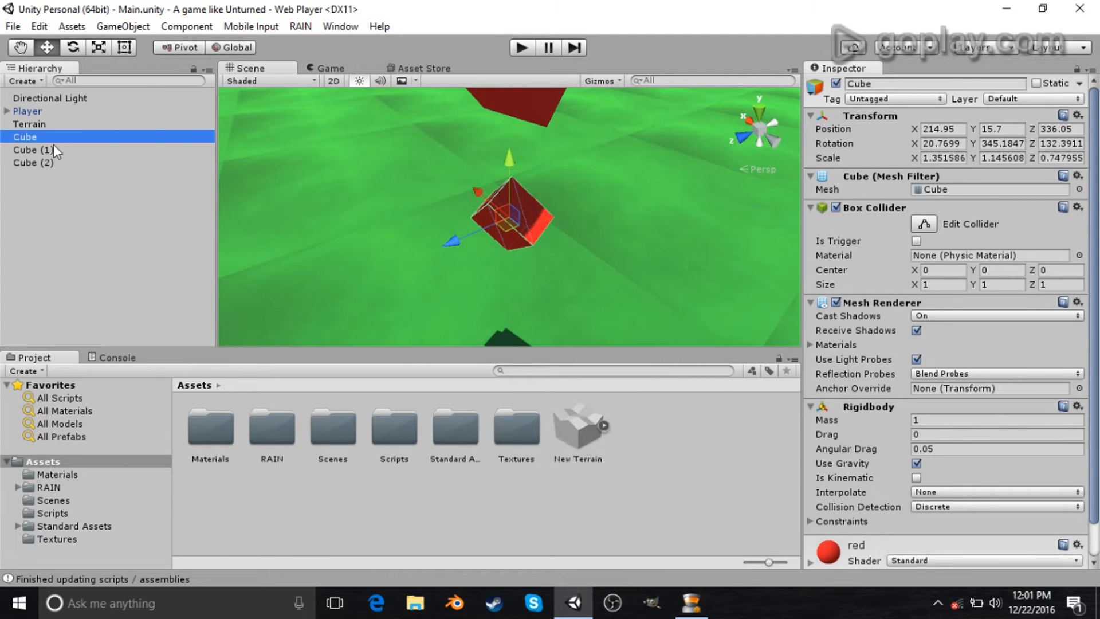
shift+click(56, 165)
key(Delete)
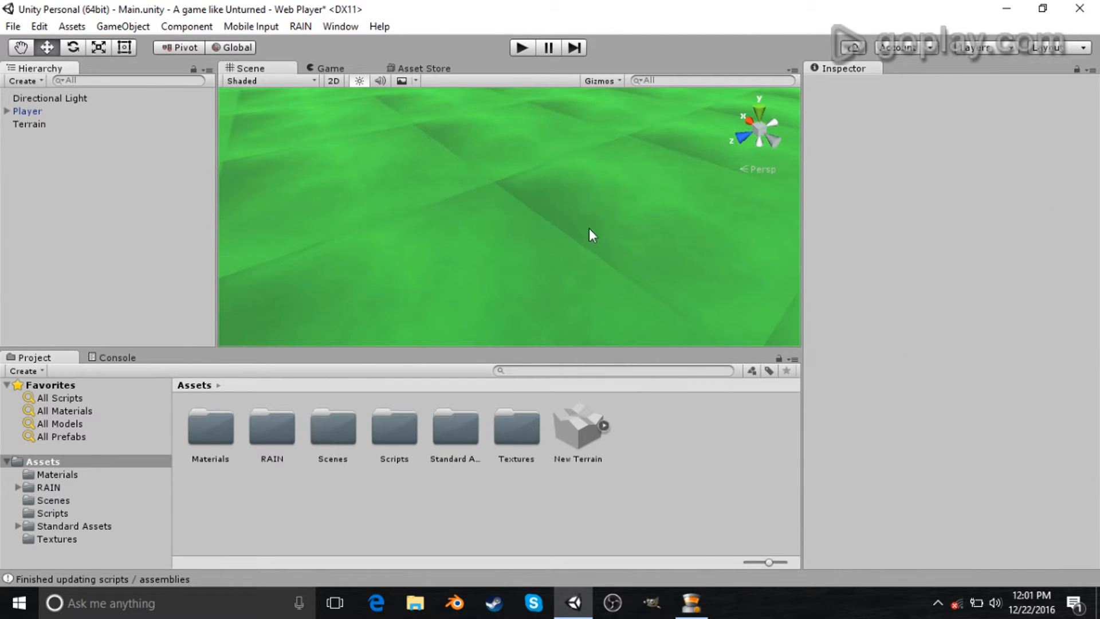
- Scale the Player vertically to about 1.44
alt+drag(576, 264, 555, 213)
click(38, 122)
double_click(53, 113)
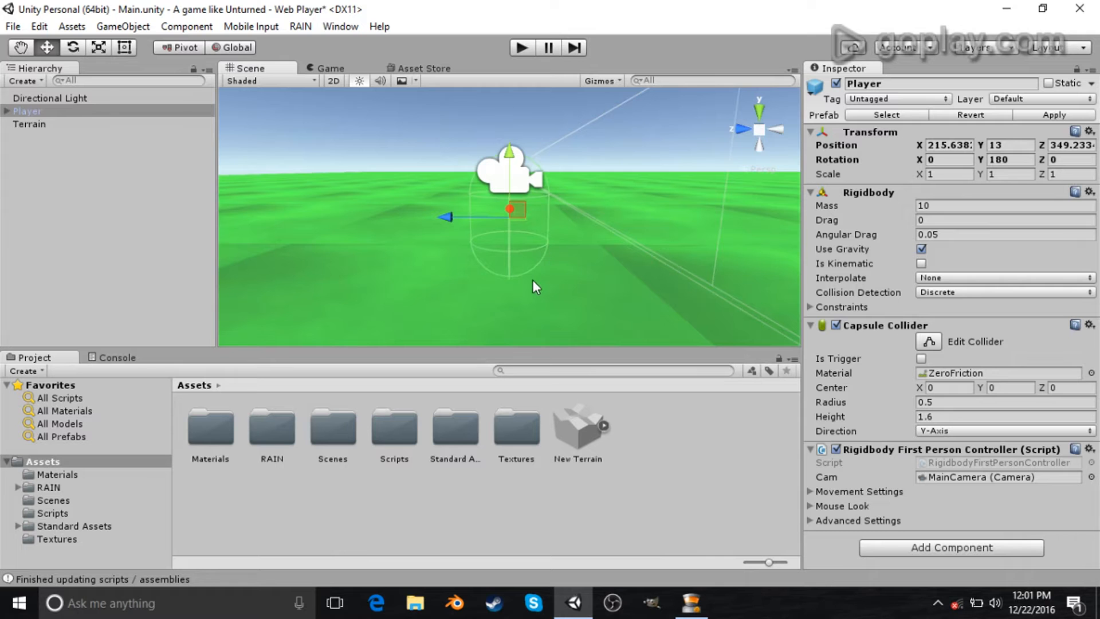
key(r)
drag(510, 154, 499, 125)
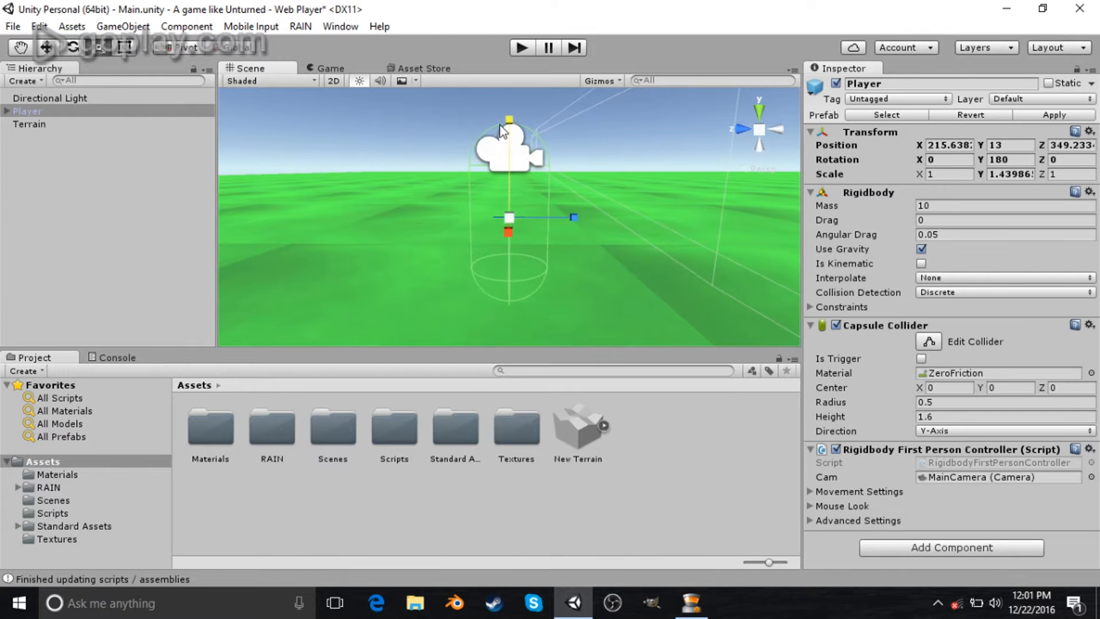
alt+drag(627, 300, 547, 278)
right_drag(548, 277, 573, 299)
- Create a new 3D cube and set its Y position to 10
click(122, 26)
mouse_move(241, 77)
click(372, 81)
right_drag(578, 252, 878, 248)
right_drag(478, 193, 688, 171)
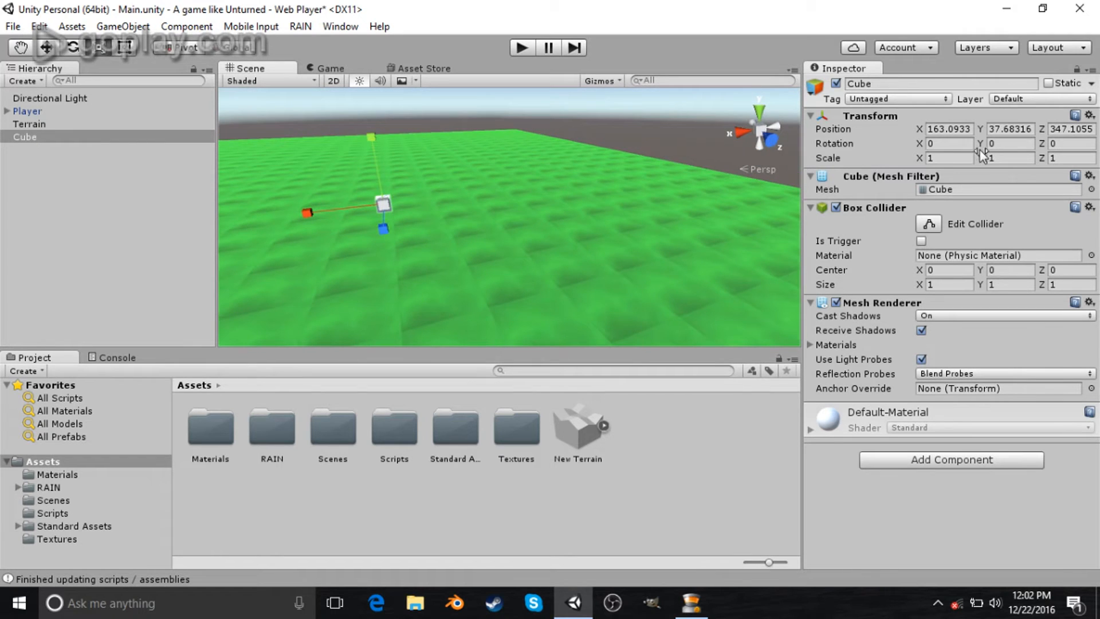
click(1011, 129)
text(10)
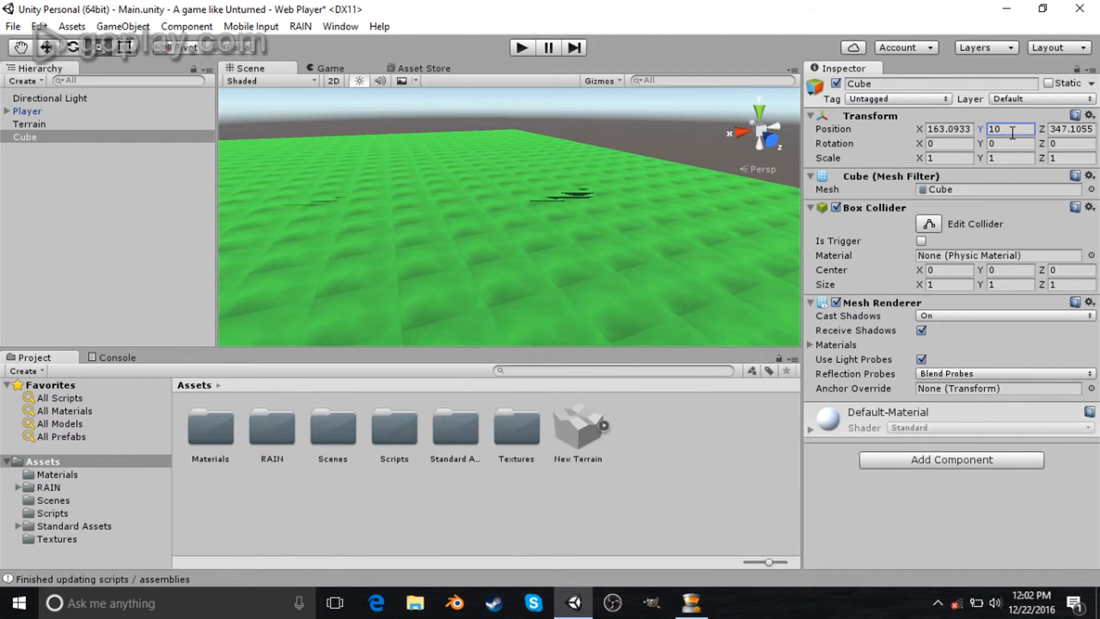
key(Return)
- Raise the cube slightly to a Y position of about 10.5
key(f)
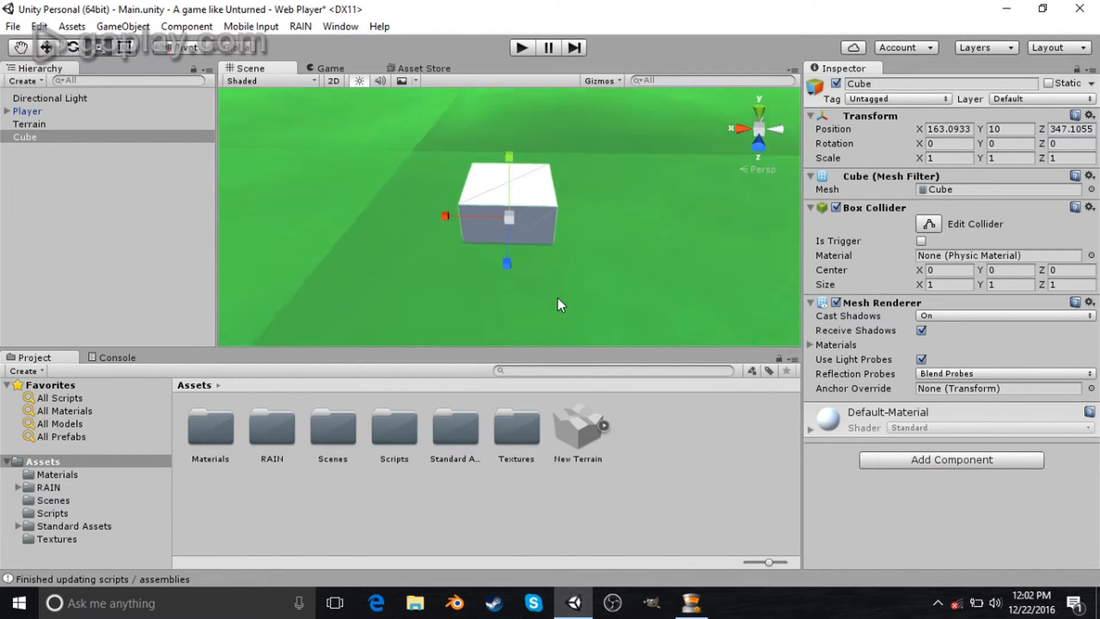
drag(509, 156, 502, 129)
right_drag(502, 130, 457, 142)
drag(510, 166, 505, 168)
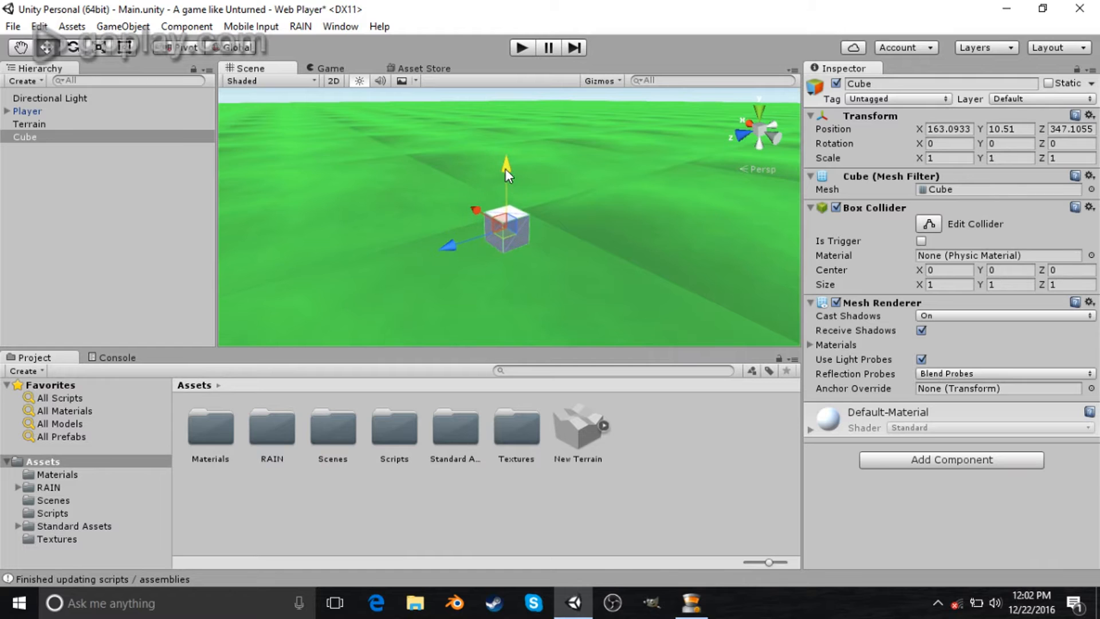
- Scale the cube into a long thin wall, about 20 along X and 0.46 along Z
key(r)
drag(447, 247, 365, 146)
drag(475, 213, 448, 249)
key(w)
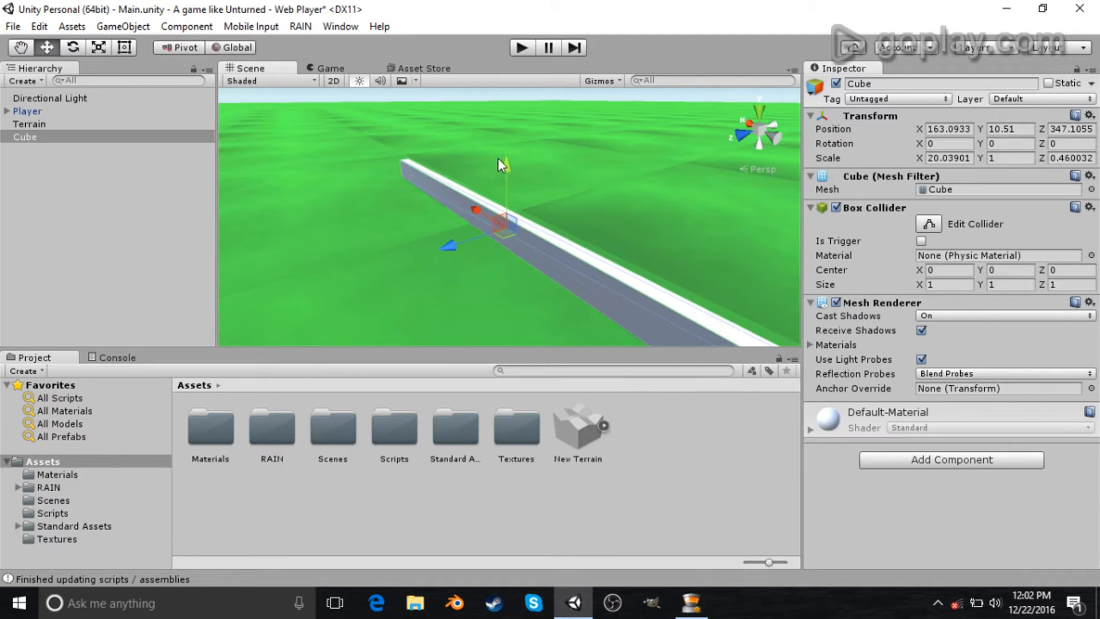
- Scale the wall's height to about 2.6 and reposition it
key(r)
drag(506, 162, 507, 77)
key(w)
drag(507, 164, 508, 145)
right_drag(507, 144, 229, 165)
key(s)
- Inspect the Player's position relative to the wall in the Game and Scene views
click(68, 111)
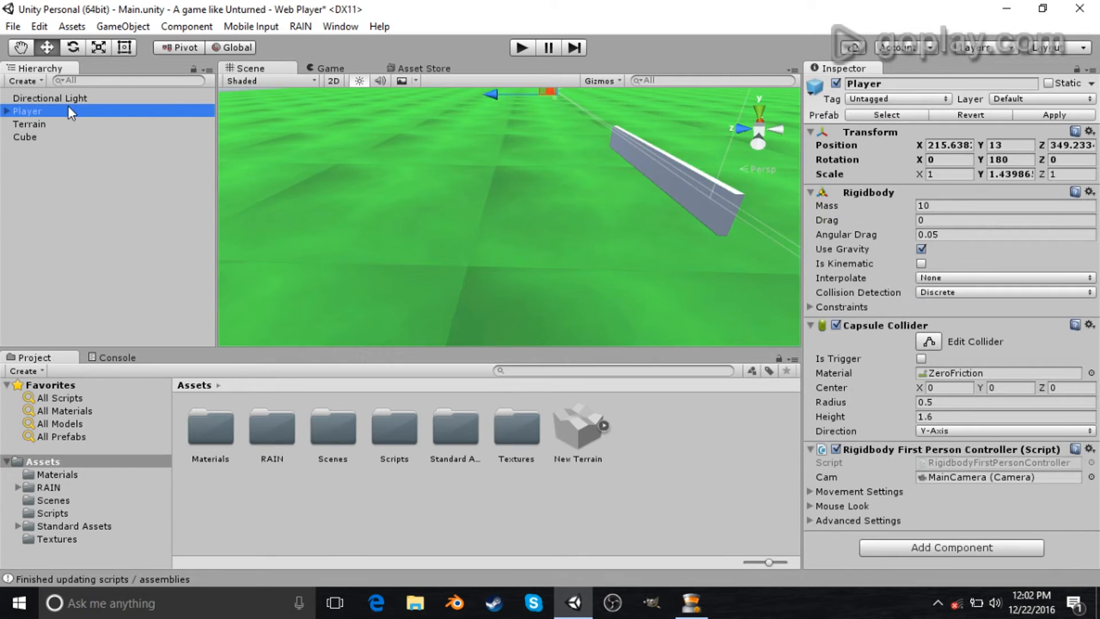
click(328, 70)
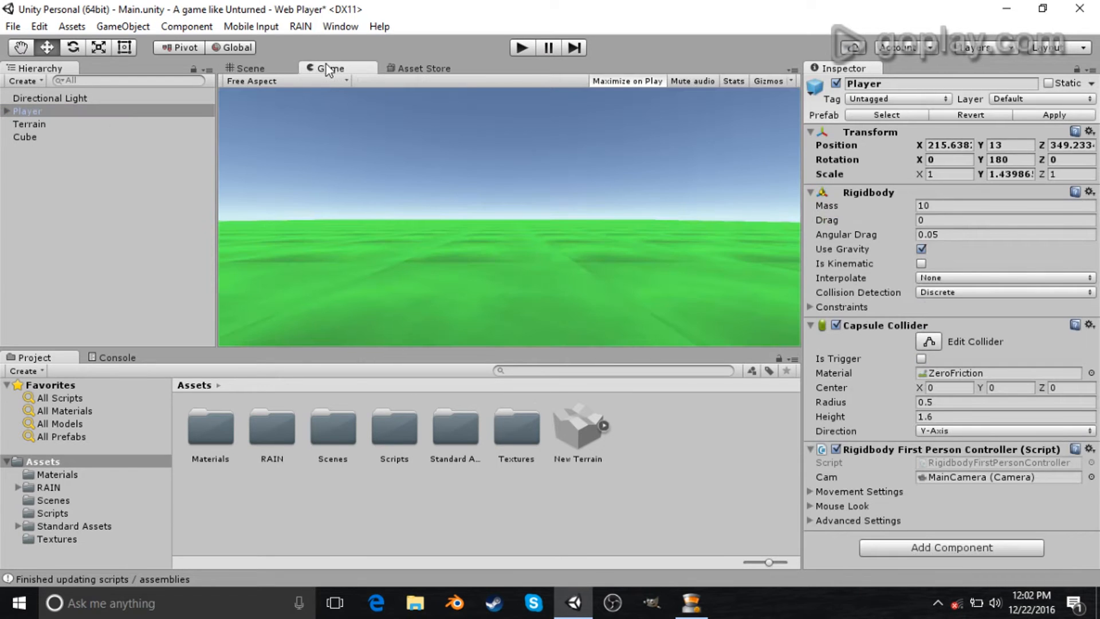
click(274, 71)
click(45, 109)
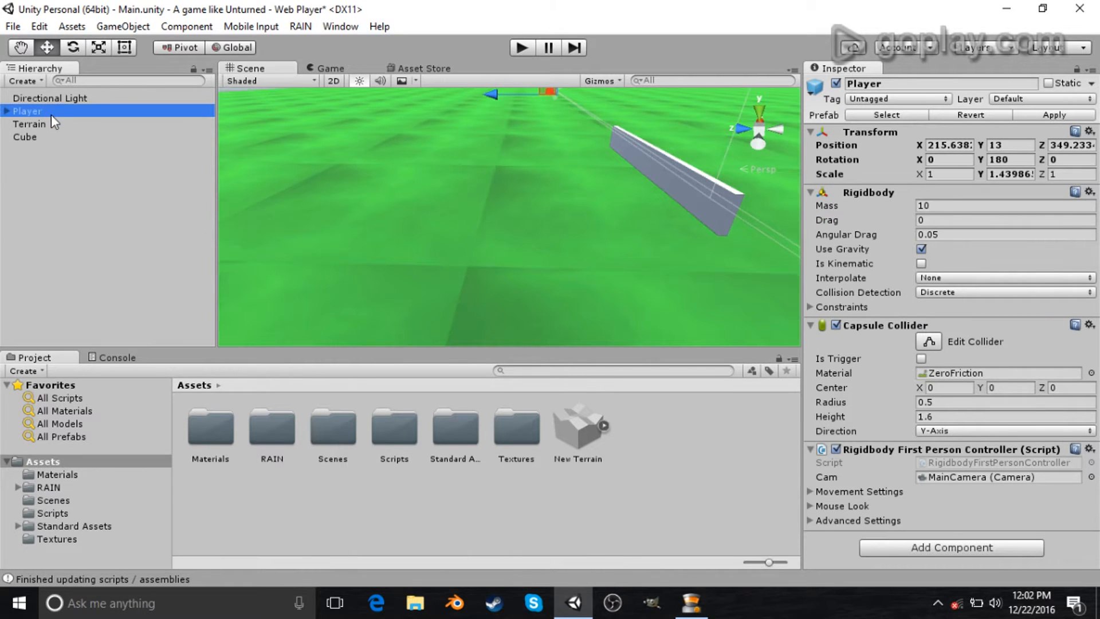
key(f)
right_drag(306, 240, 680, 280)
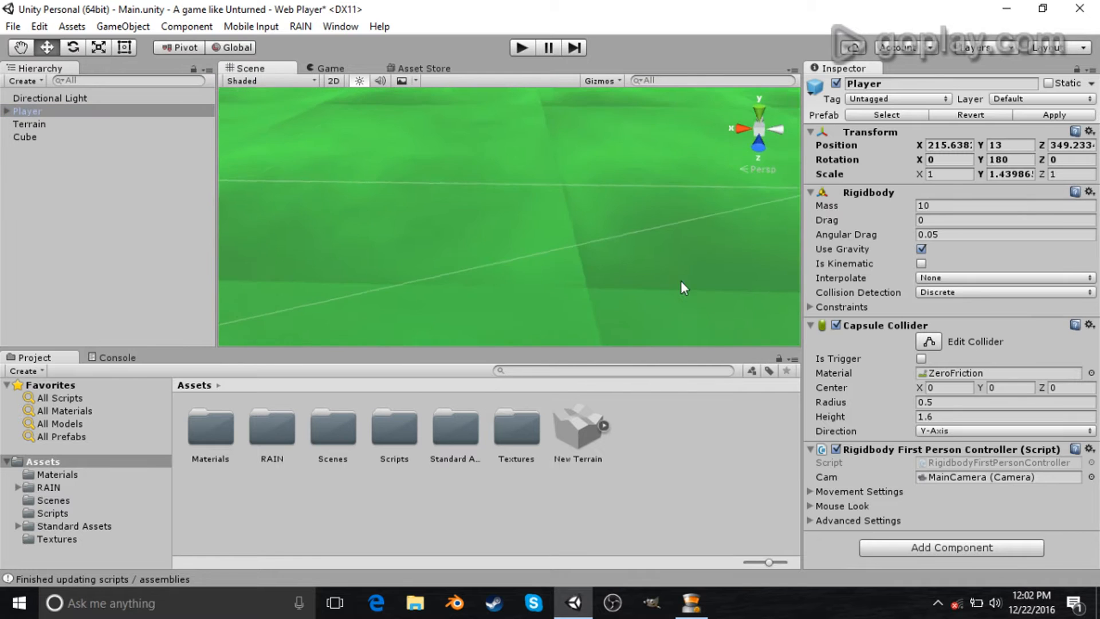
scroll(680, 282, down, 3)
scroll(613, 282, down, 2)
right_drag(439, 258, 459, 250)
scroll(504, 250, down, 10)
click(40, 113)
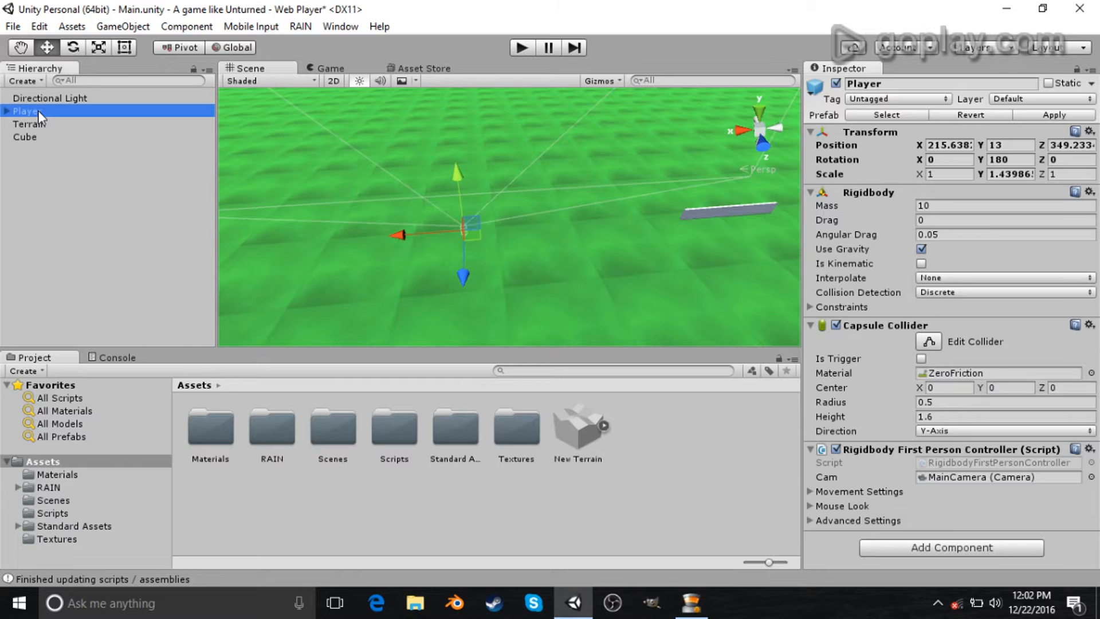
- Move the wall near the Player and rename it GreatGreatWall
click(25, 137)
drag(659, 223, 441, 281)
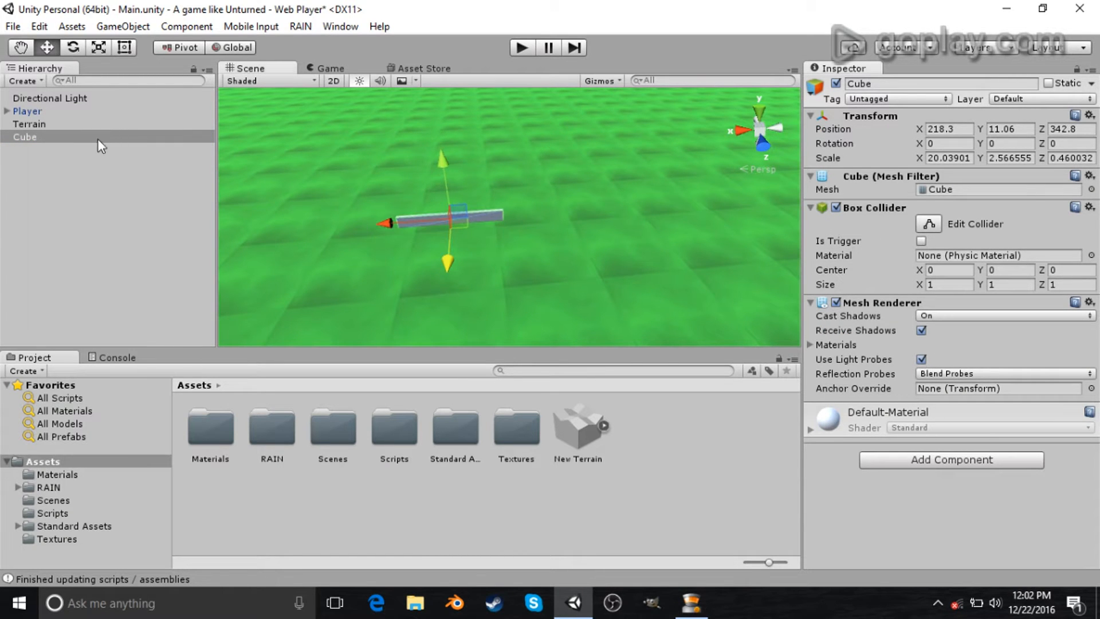
click(924, 84)
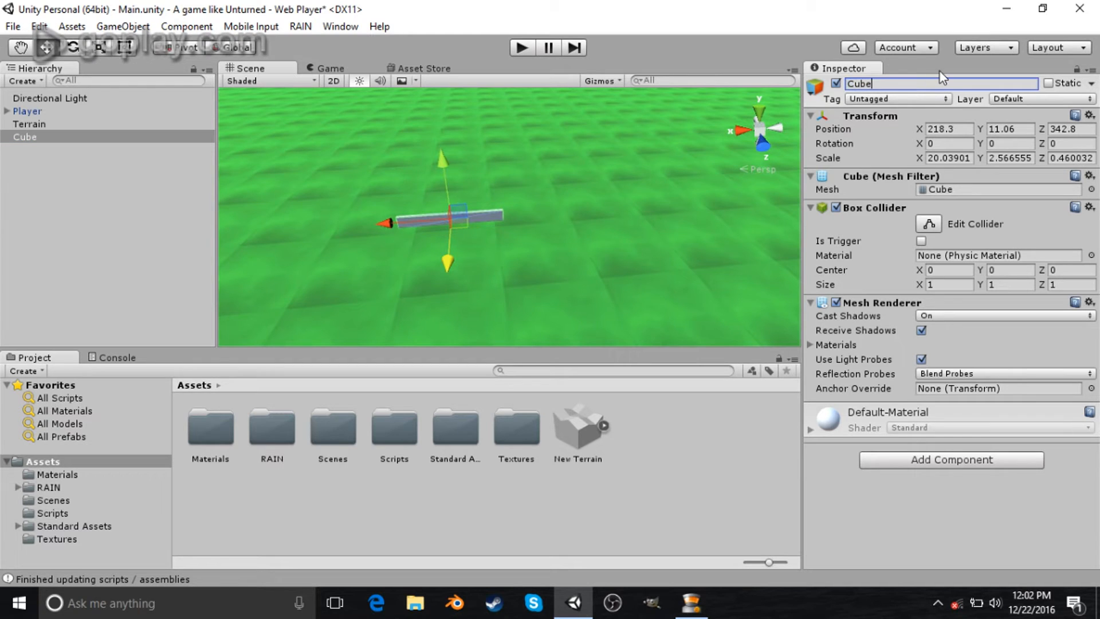
key(BackSpace)
key(BackSpace)
key(BackSpace)
key(BackSpace)
text(GreatGreatWall)
key(Return)
- Move the Player along the Z axis to about 357
right_drag(368, 184, 94, 133)
click(136, 112)
drag(393, 165, 261, 163)
right_drag(261, 163, 587, 194)
- Create a 3D capsule and place it beside the wall
click(122, 26)
mouse_move(189, 80)
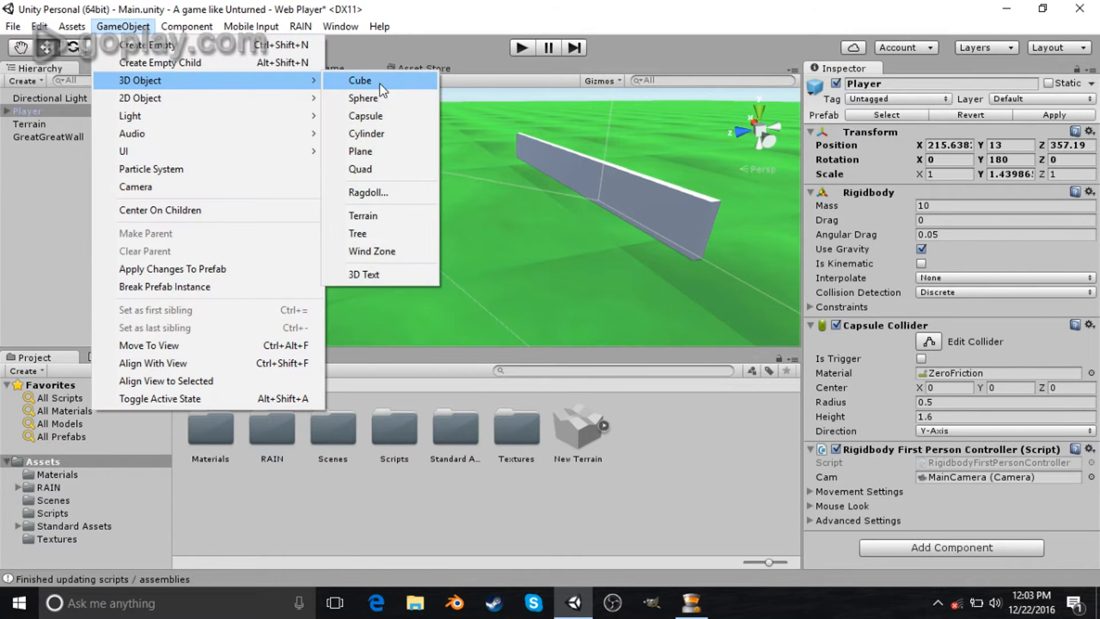
click(377, 116)
right_drag(654, 233, 494, 158)
drag(489, 185, 413, 183)
key(f)
alt+drag(690, 229, 506, 205)
scroll(482, 217, down, 5)
drag(546, 143, 543, 180)
right_drag(543, 180, 540, 204)
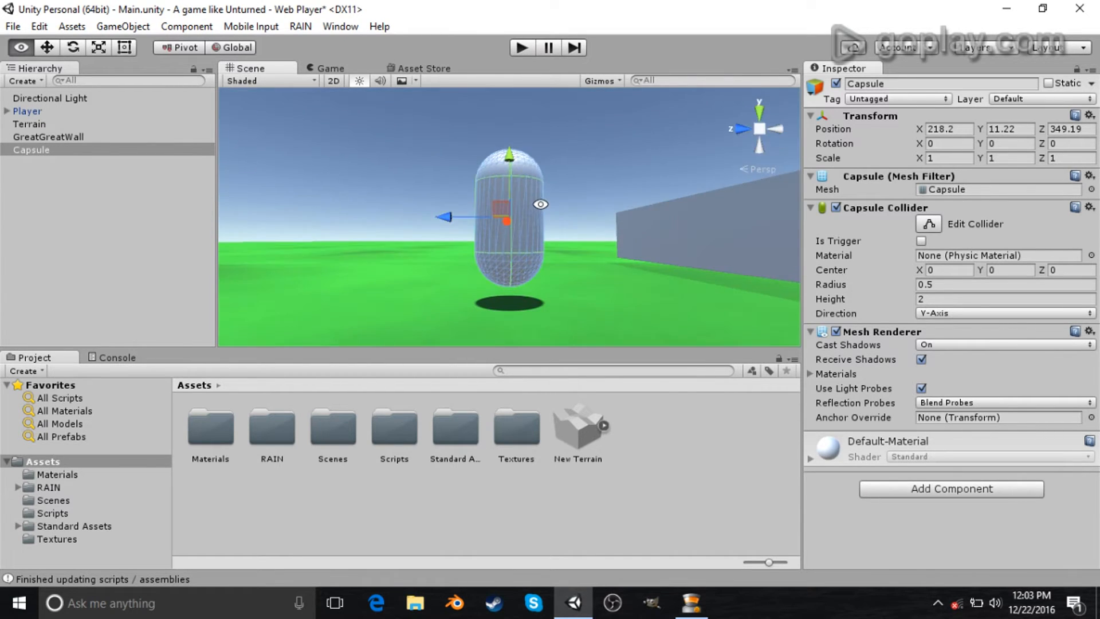
alt+drag(540, 204, 493, 289)
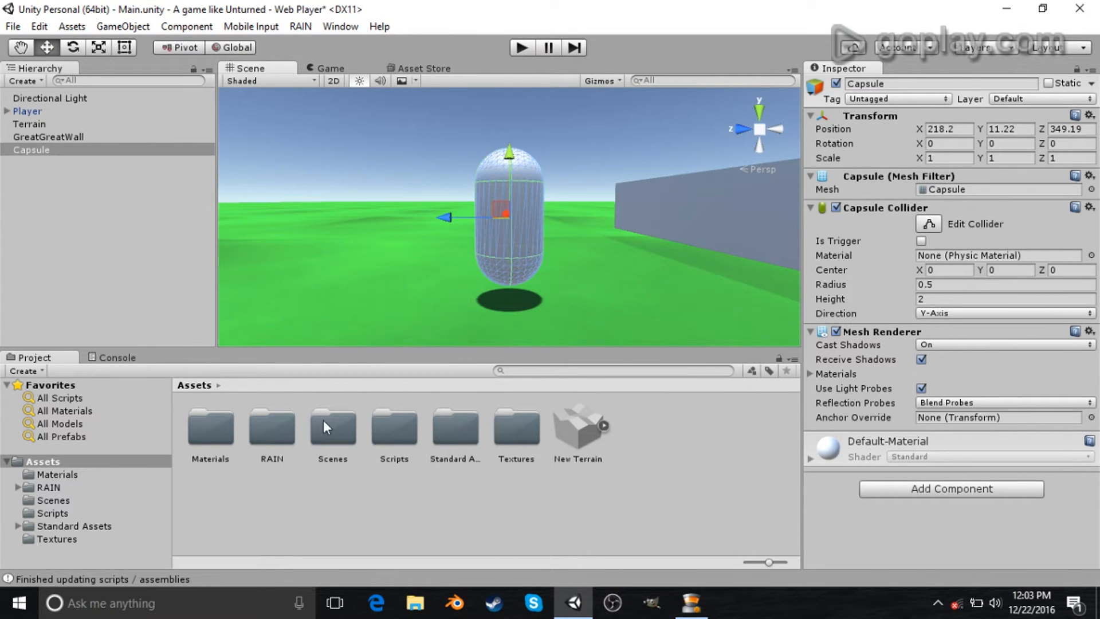
- Create a new material named Blue in the Materials folder
double_click(228, 417)
right_click(308, 452)
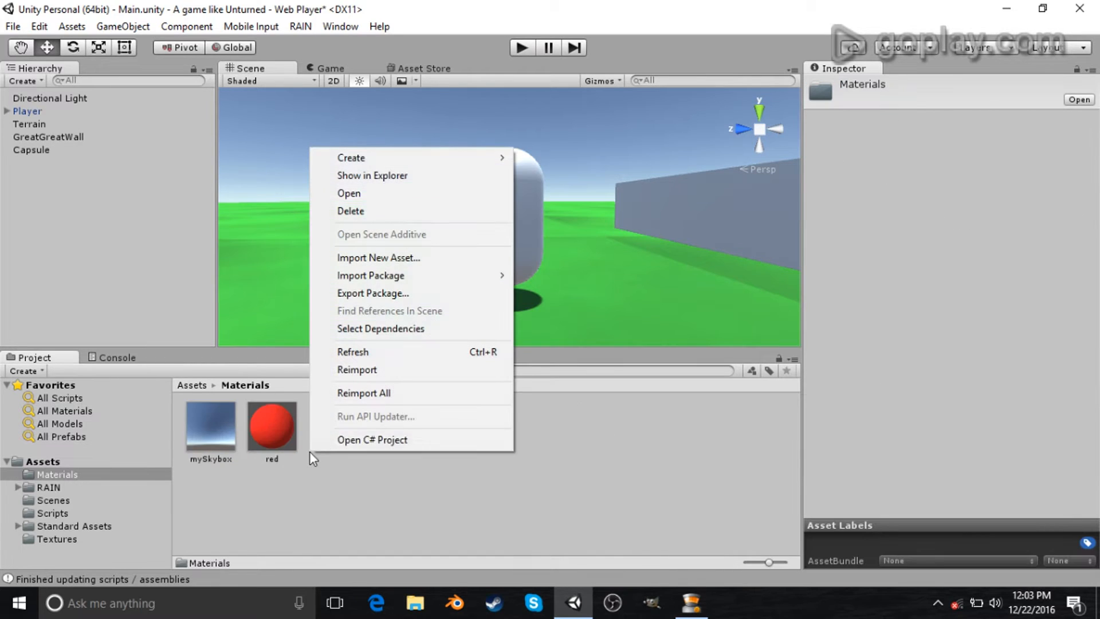
mouse_move(414, 161)
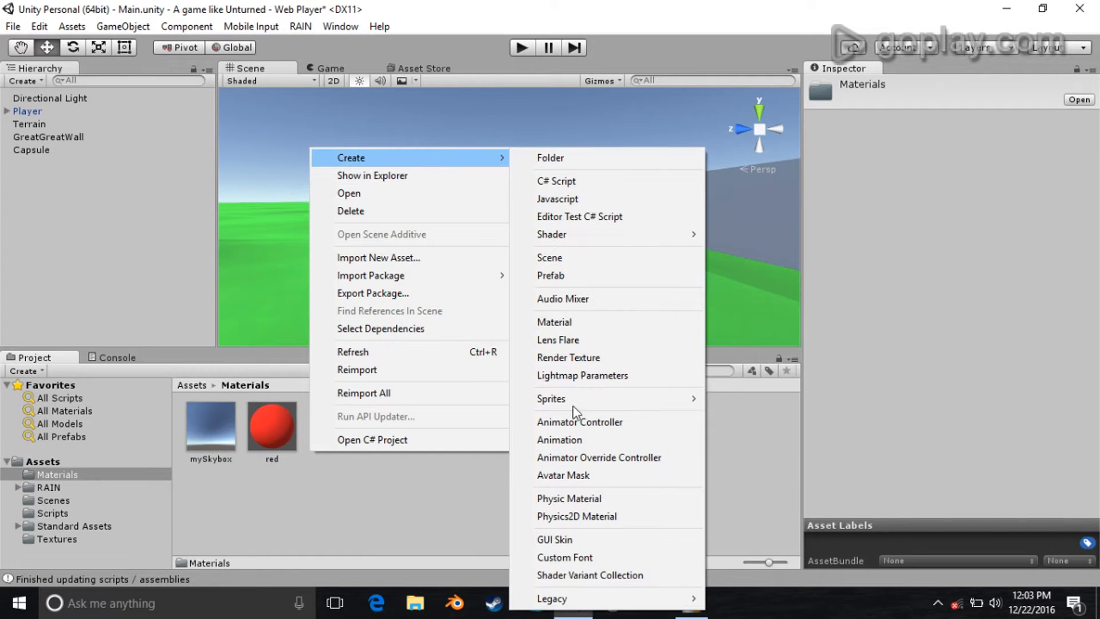
click(572, 324)
text(B)
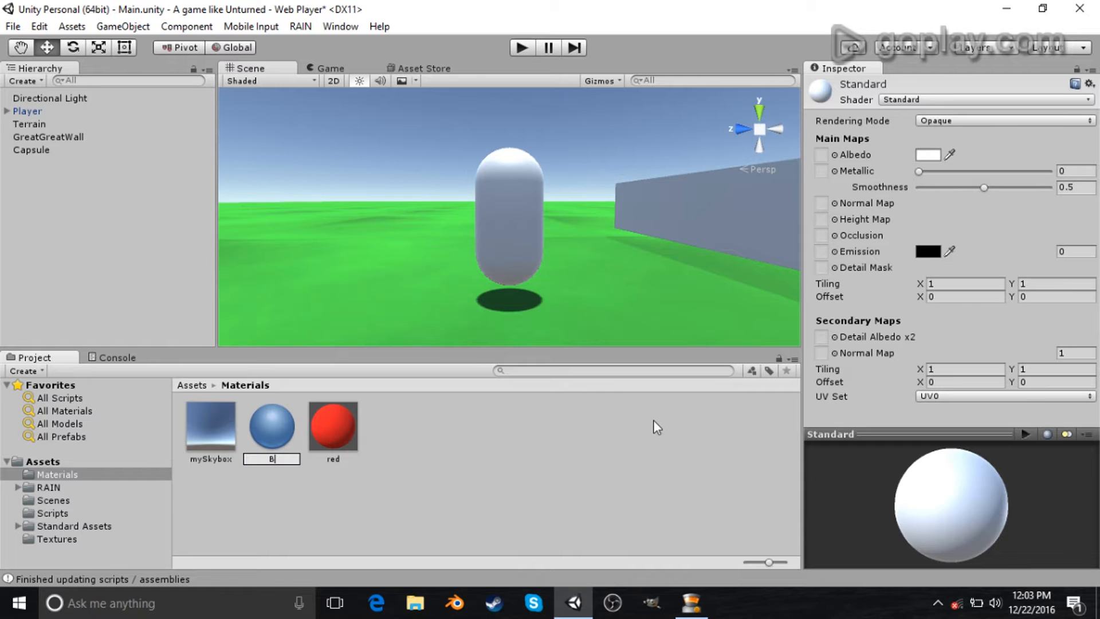
text(lue)
key(Return)
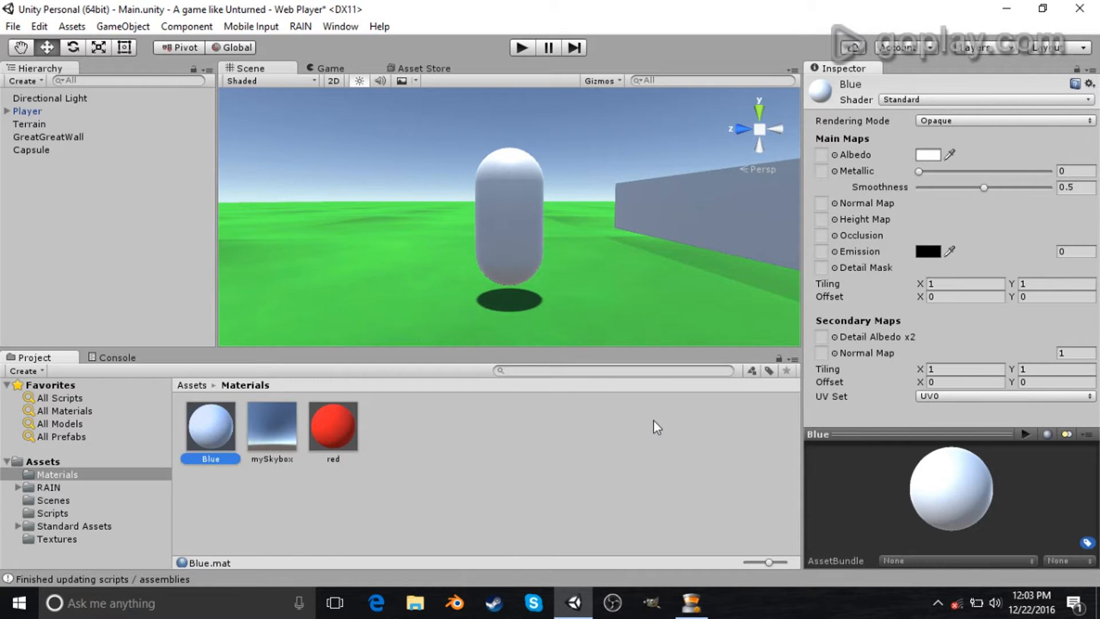
- Set the Blue material's albedo to hex 1900D5 and its smoothness to 1
click(925, 154)
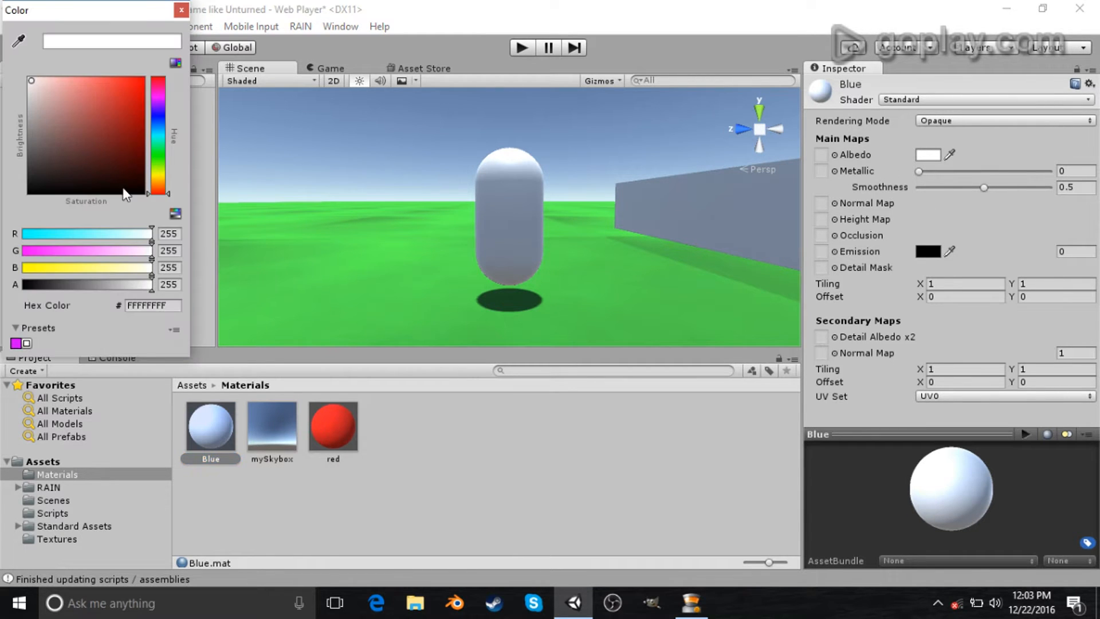
drag(164, 148, 164, 112)
click(141, 81)
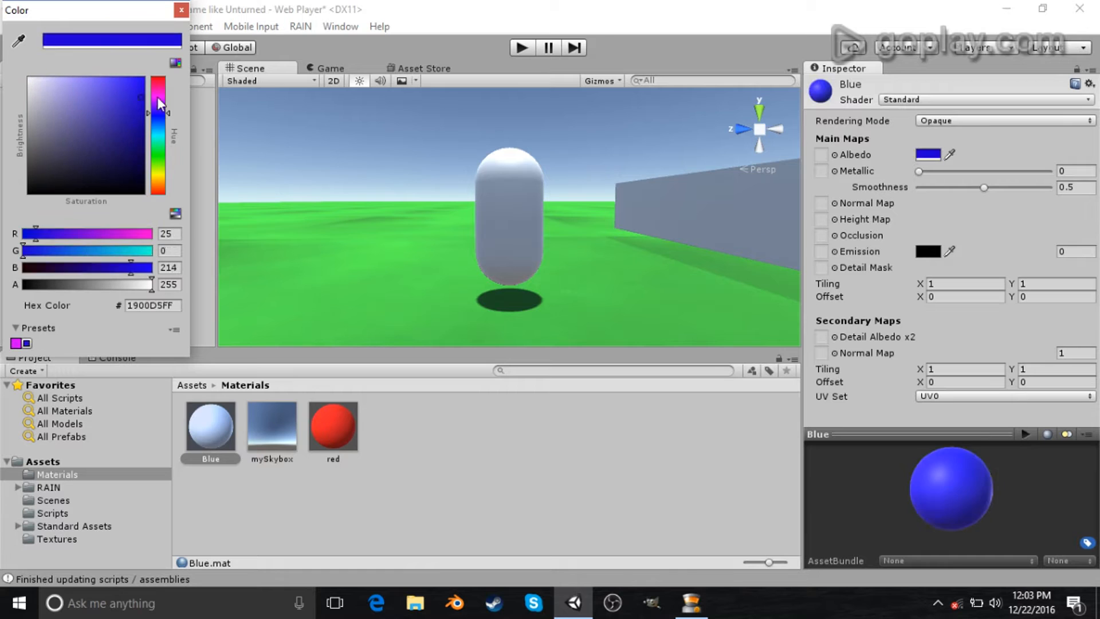
click(181, 10)
drag(990, 187, 1051, 189)
- Apply the Blue material to the capsule
drag(209, 443, 537, 223)
key(s)
right_drag(599, 225, 27, 122)
key(w)
key(s)
key(a)
key(w)
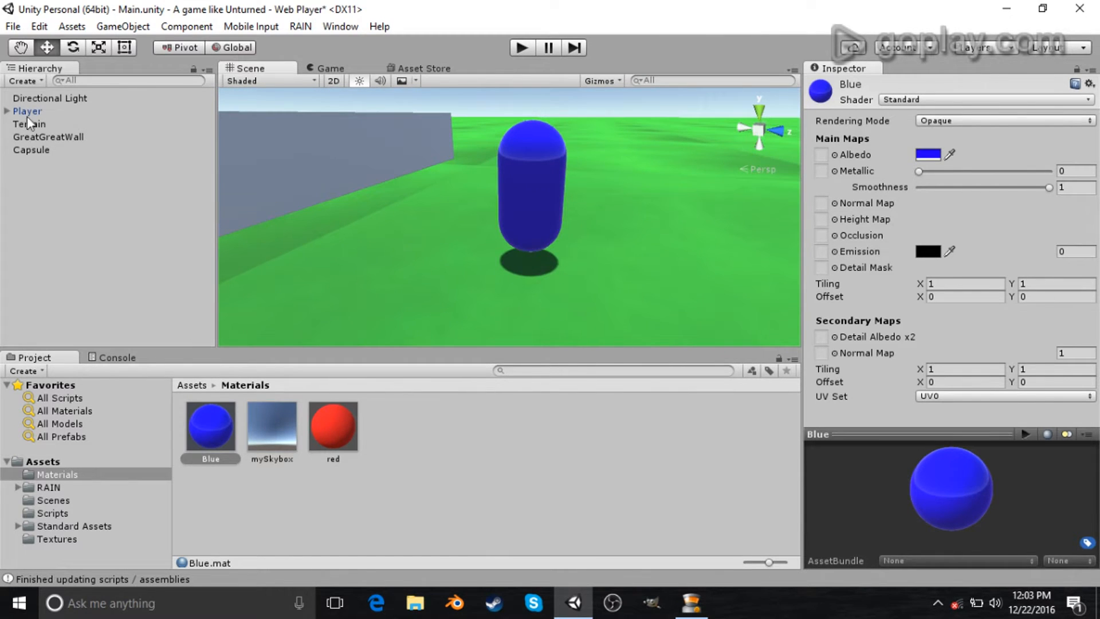
click(32, 150)
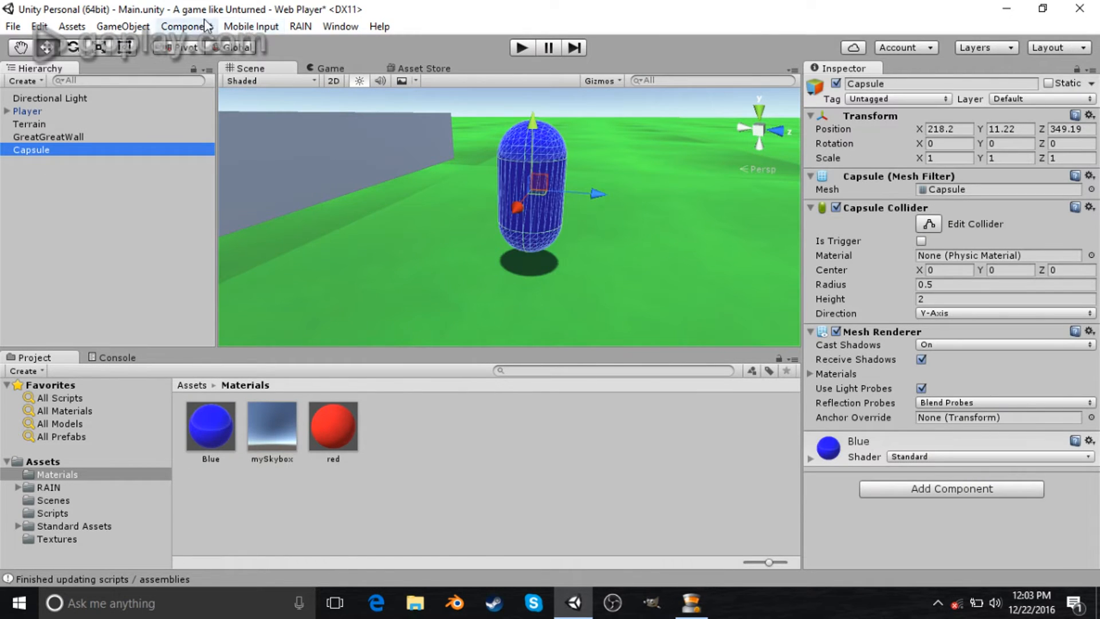
key(s)
right_drag(429, 167, 459, 119)
- Create a RAIN Navigation Mesh and scale it to about 5.2 by 7.4 over the ground
click(302, 27)
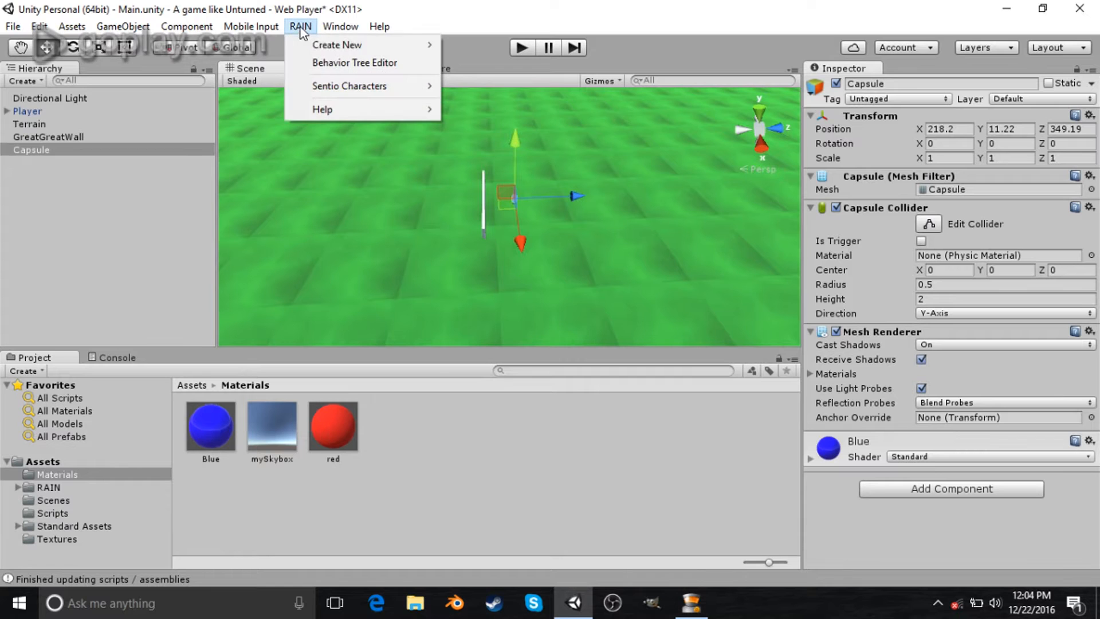
mouse_move(325, 51)
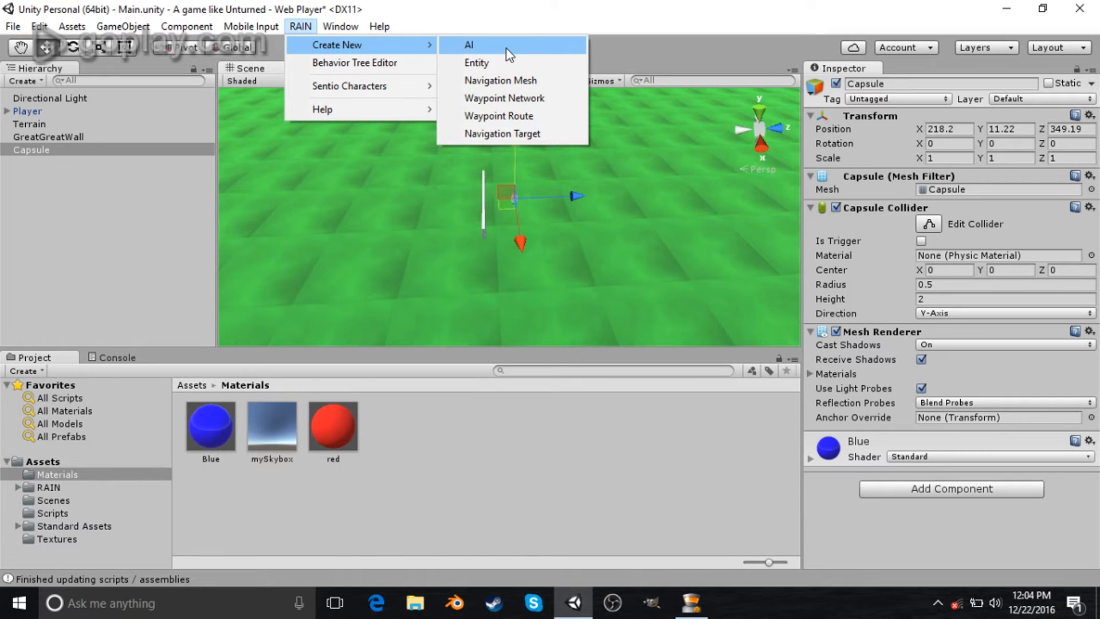
click(511, 80)
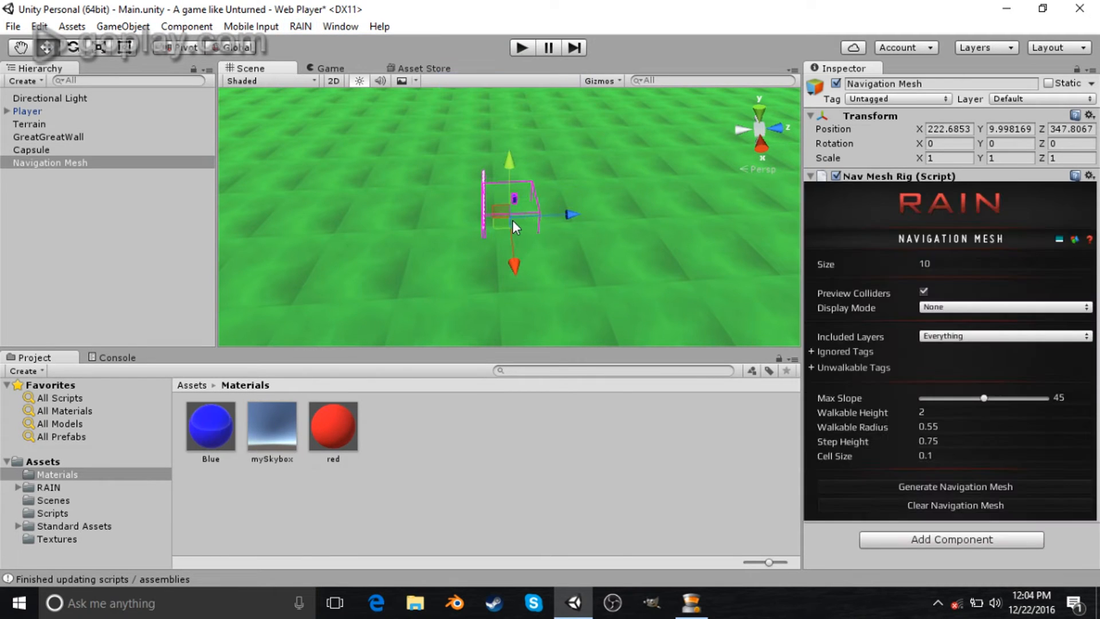
drag(513, 331, 499, 453)
drag(568, 208, 973, 195)
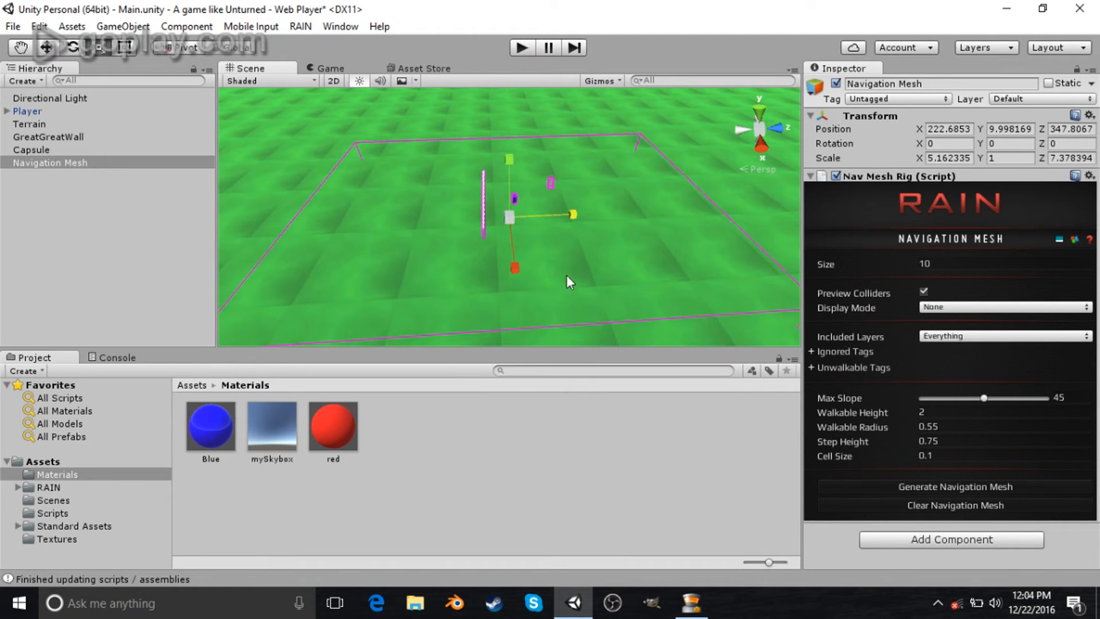
- Select the terrain's Raise / Lower Terrain tool, set brush size 16 and opacity 4, and raise a small bump
drag(515, 270, 507, 314)
drag(571, 219, 586, 210)
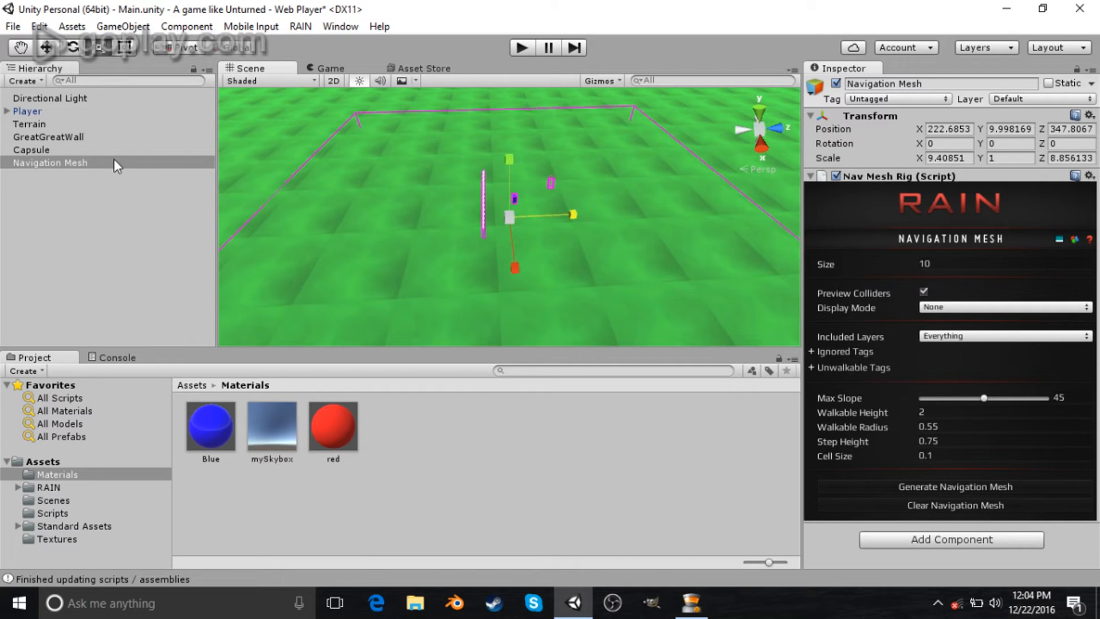
click(52, 123)
click(874, 193)
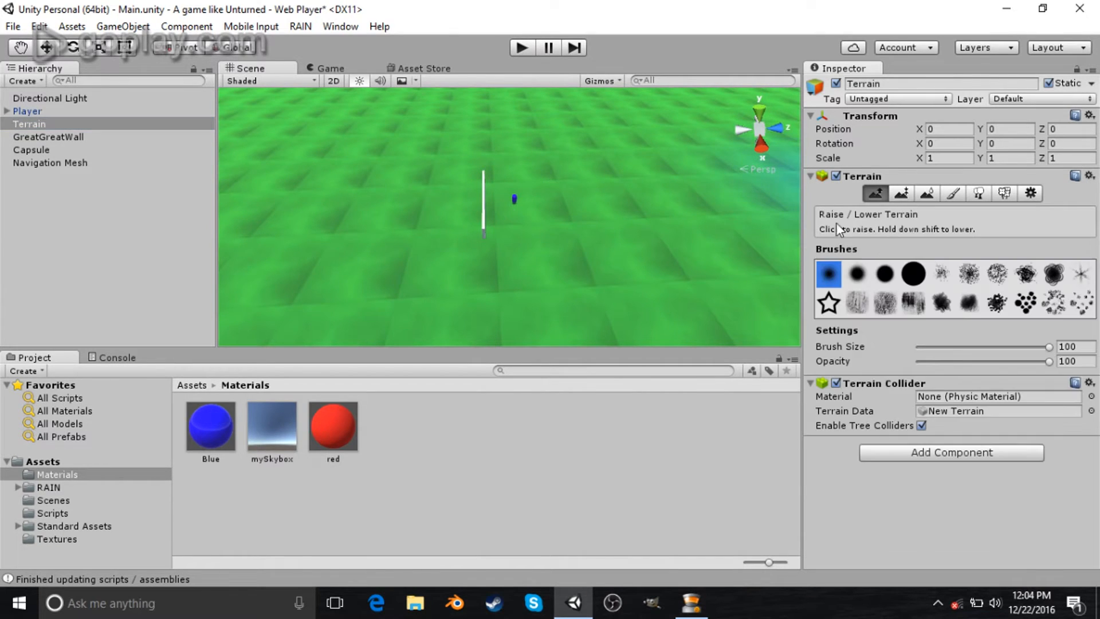
drag(950, 346, 922, 362)
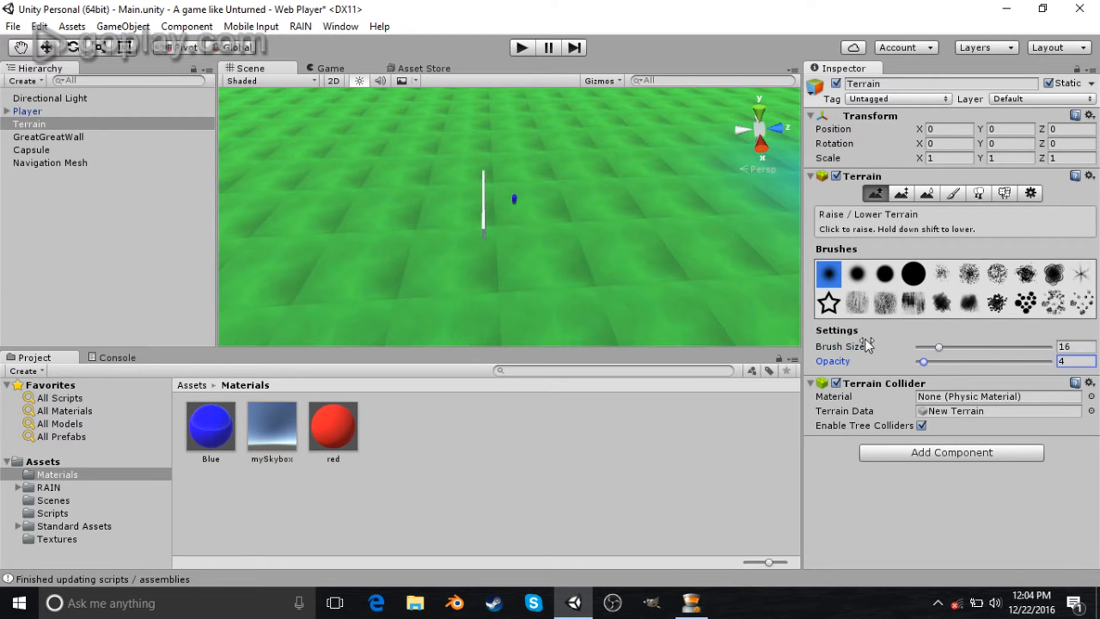
mouse_move(542, 146)
mouse_down()
mouse_move(583, 153)
mouse_move(596, 175)
mouse_up()
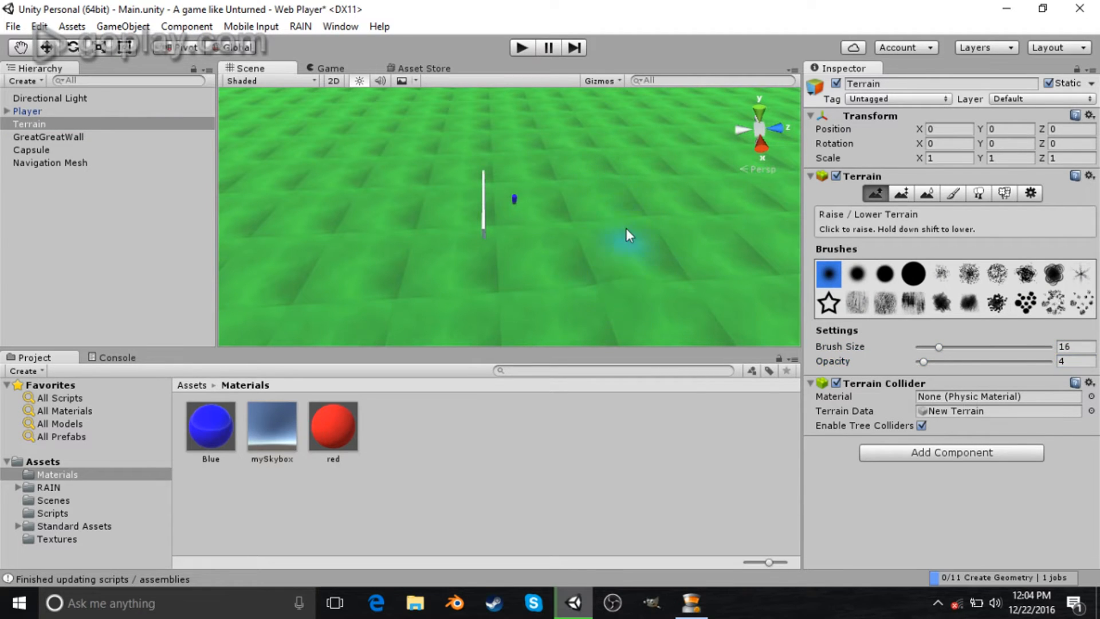
- Increase the brush opacity to 19 and paint raised hills across the terrain
drag(922, 362, 944, 362)
mouse_move(660, 240)
mouse_down()
mouse_move(573, 347)
mouse_move(266, 309)
mouse_move(348, 309)
mouse_move(472, 348)
mouse_move(292, 242)
mouse_move(310, 285)
mouse_move(356, 135)
mouse_move(268, 241)
mouse_up()
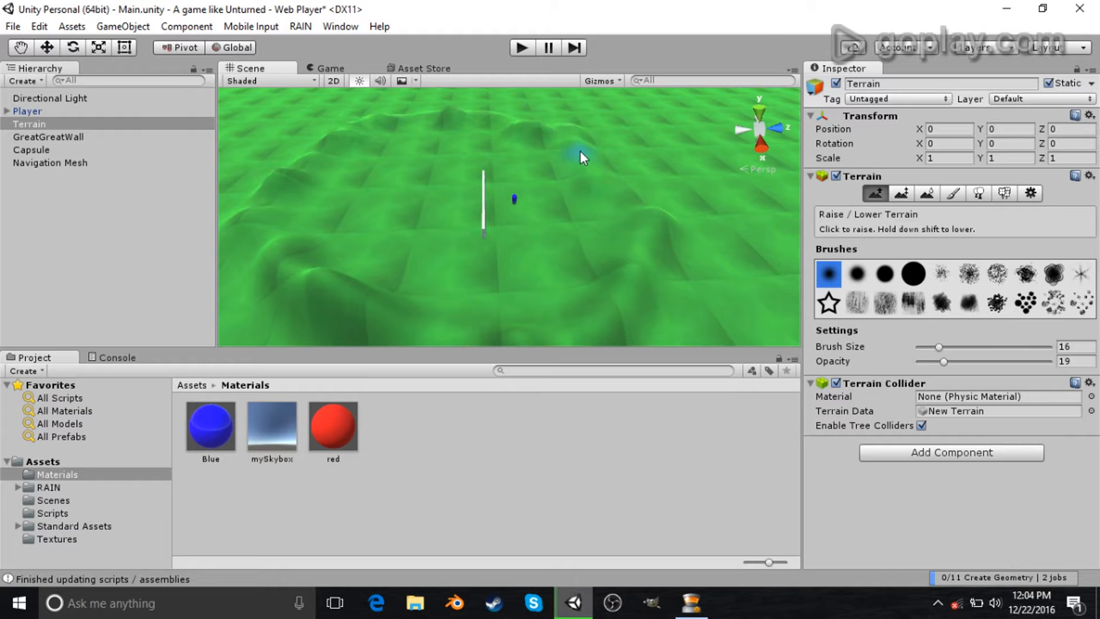
alt+drag(575, 207, 573, 212)
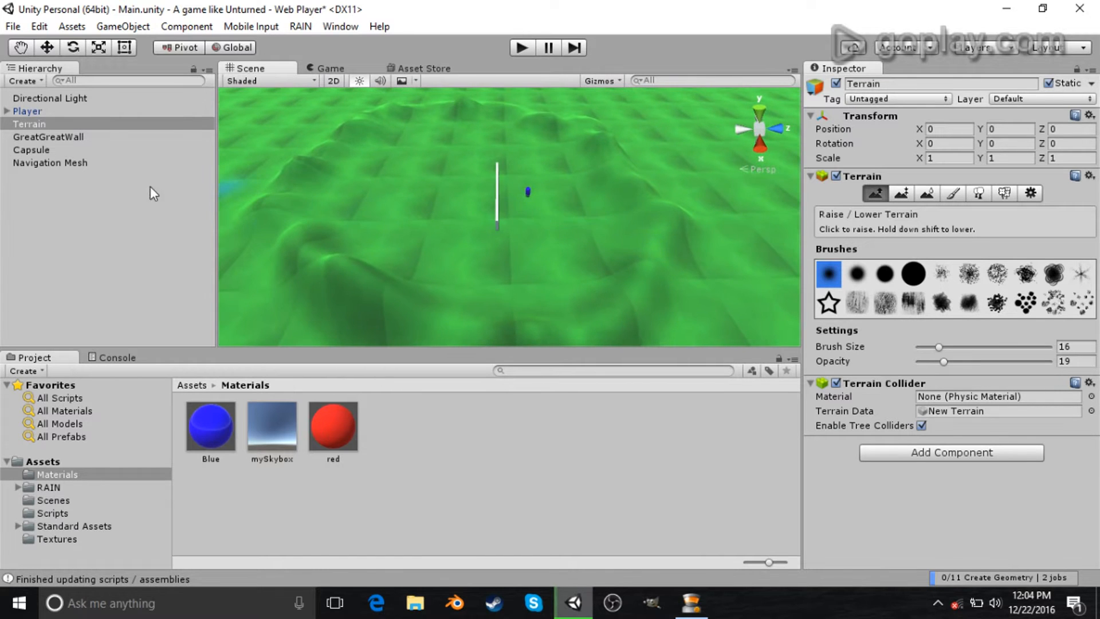
- Rescale and reposition the Navigation Mesh to about 7.6 by 6.8 over the hilly terrain
click(97, 160)
key(r)
drag(575, 212, 575, 214)
drag(525, 268, 514, 205)
key(w)
drag(582, 166, 544, 169)
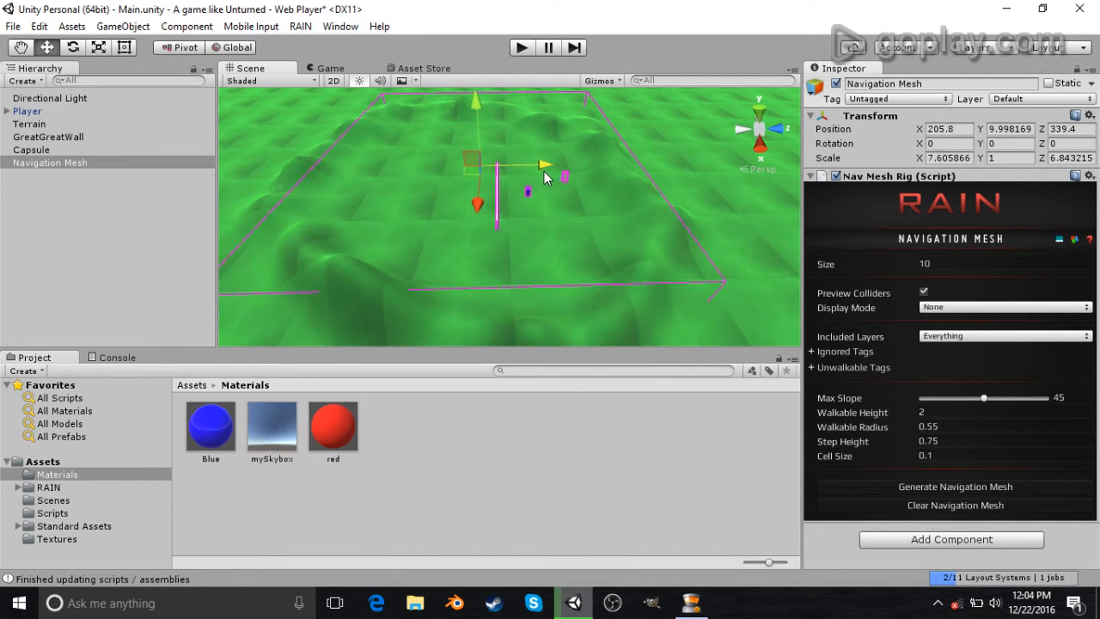
- Generate the navigation mesh
click(928, 482)
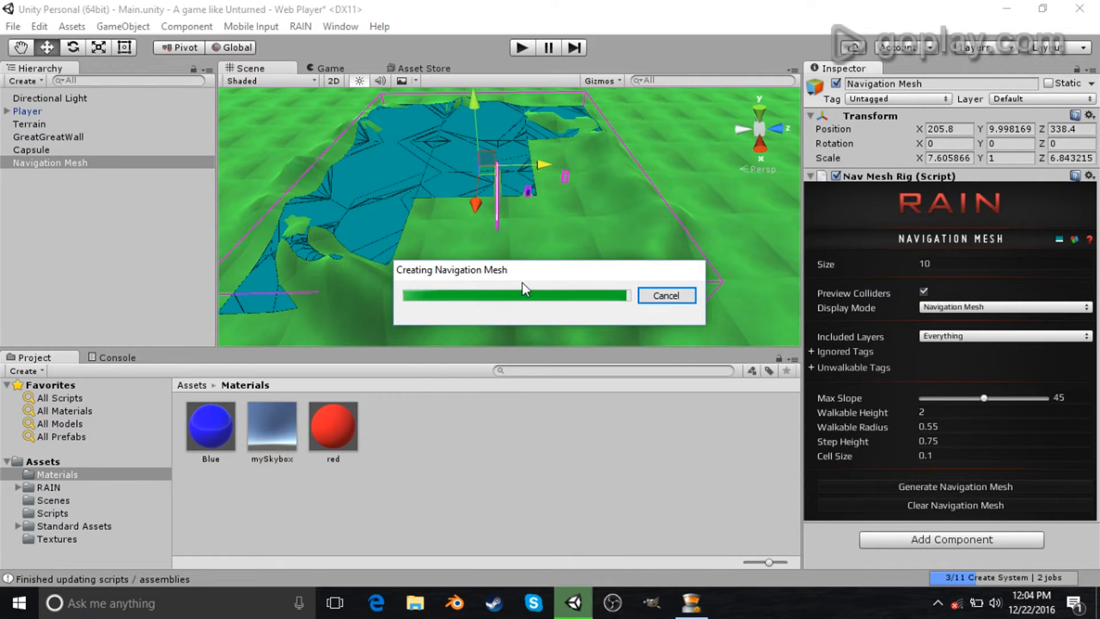
alt+drag(524, 271, 474, 240)
- Fly through the scene to examine the generated navigation mesh around the wall and capsule
key(w)
key(d)
right_drag(474, 238, 371, 239)
right_drag(692, 238, 556, 180)
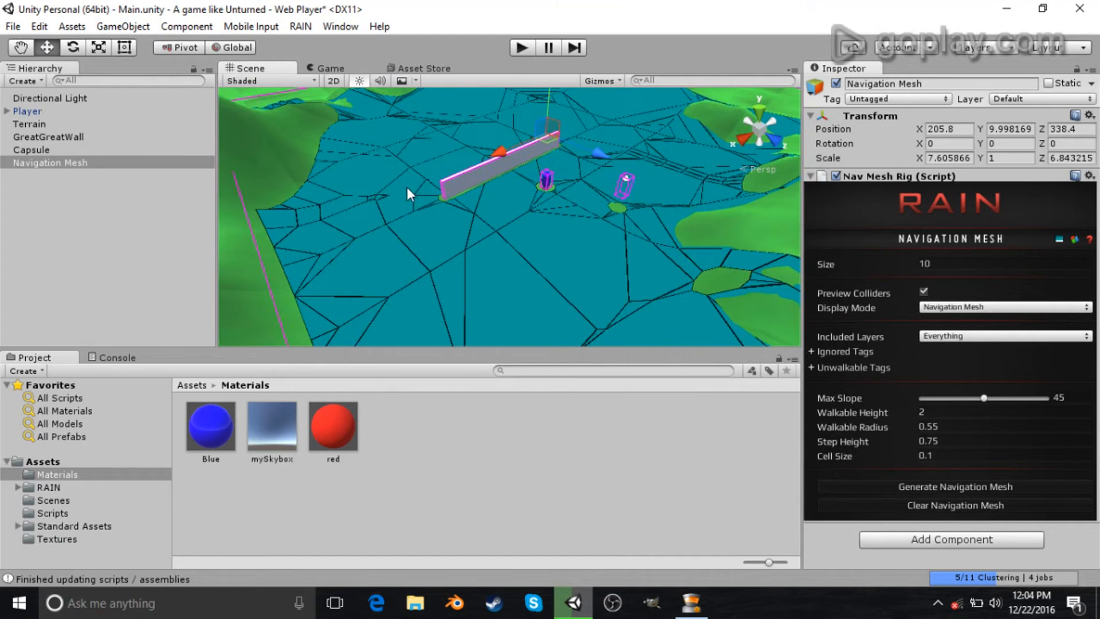
right_drag(654, 276, 620, 174)
alt+drag(665, 196, 558, 270)
right_drag(559, 270, 450, 217)
key(w)
key(a)
key(s)
right_drag(525, 236, 577, 236)
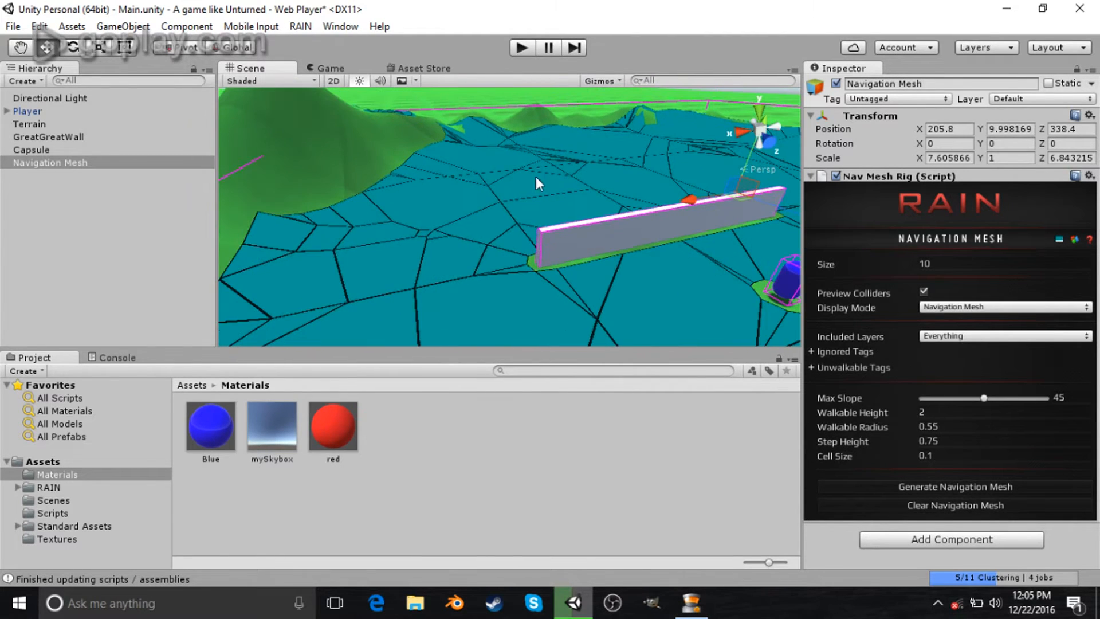
right_drag(417, 307, 613, 213)
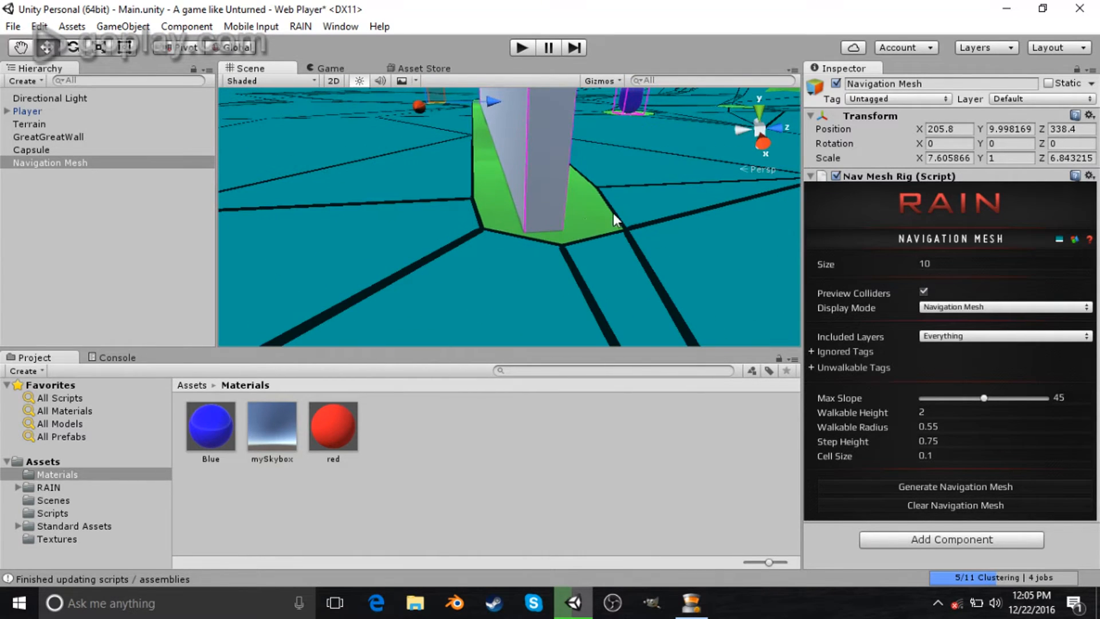
right_drag(499, 233, 504, 206)
key(s)
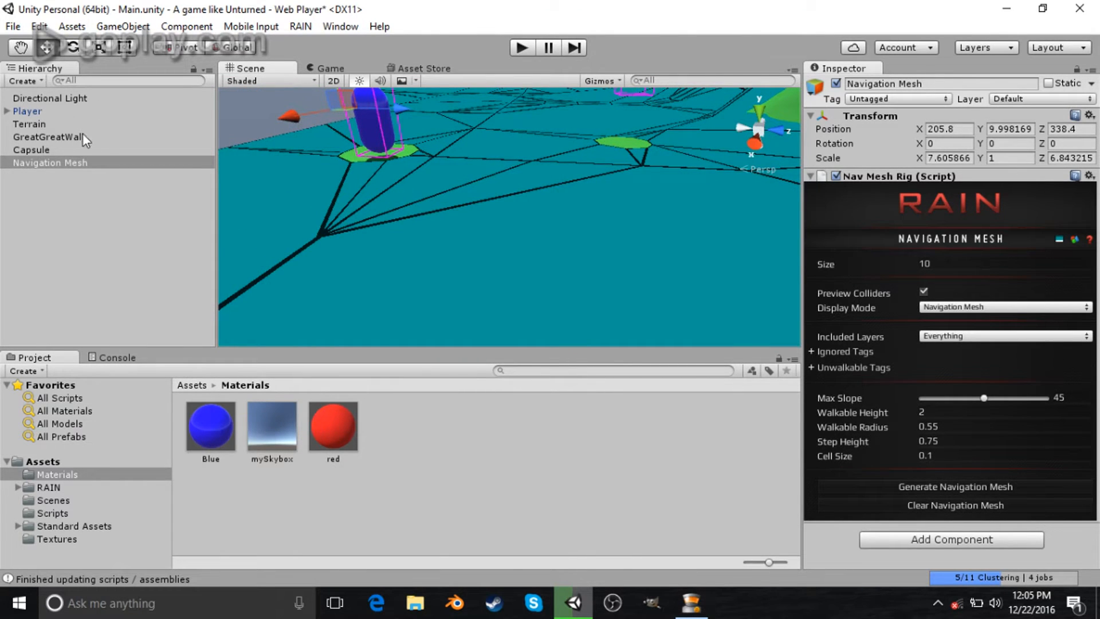
- Rename the Capsule object to Enemy
click(71, 150)
click(939, 85)
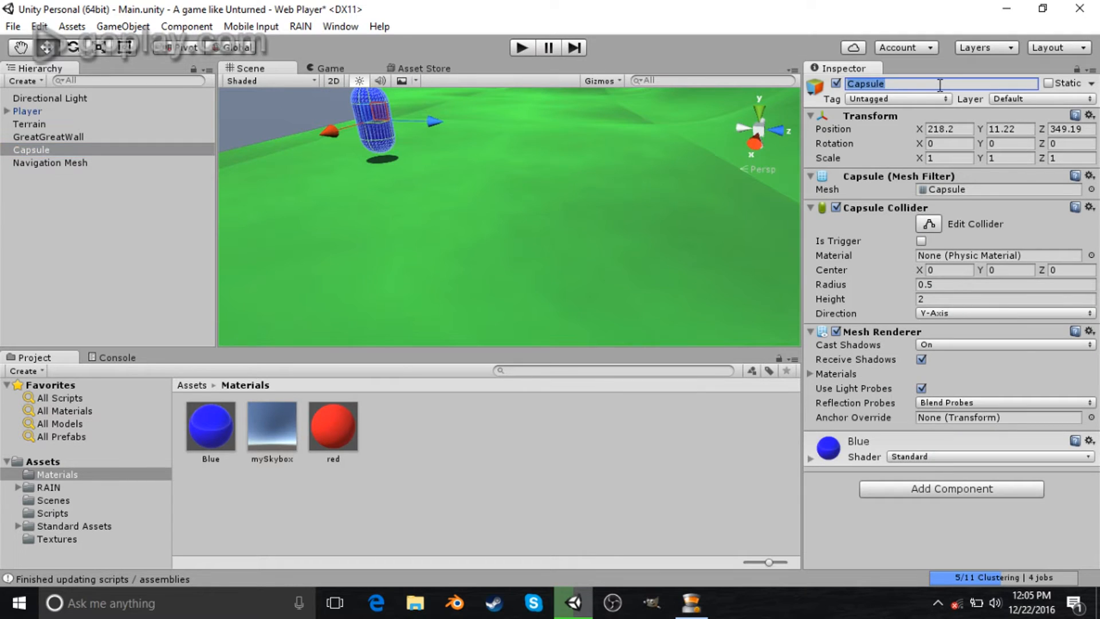
text(Enemy)
key(Return)
- Add a RAIN AI rig to the Enemy capsule
right_drag(566, 250, 460, 239)
key(f)
alt+drag(460, 240, 304, 115)
scroll(553, 327, down, 4)
scroll(552, 329, down, 3)
click(300, 26)
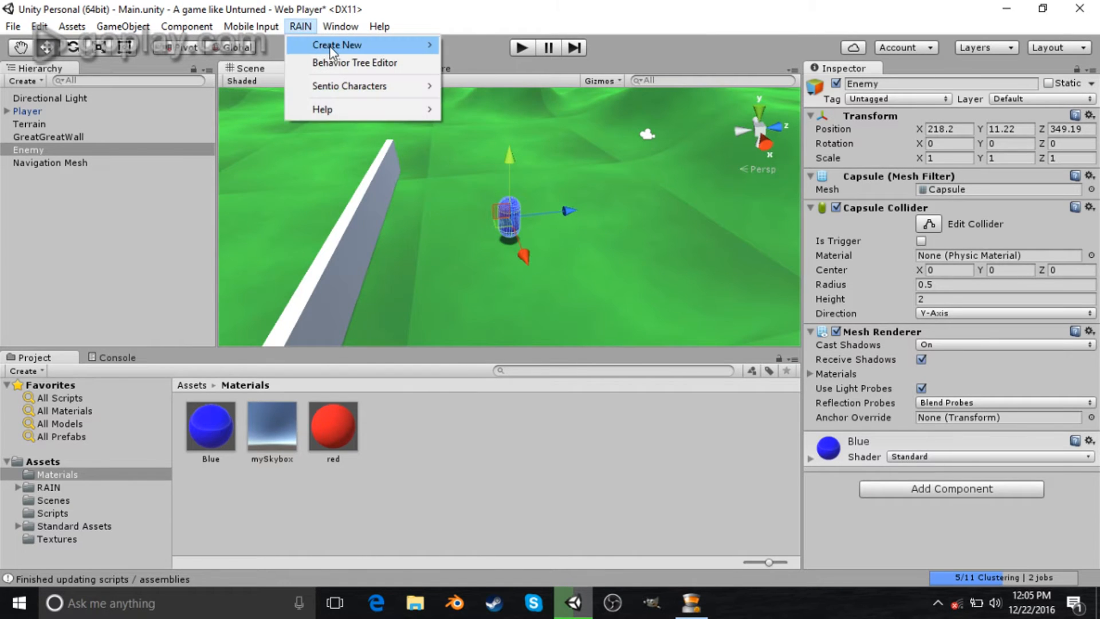
mouse_move(329, 46)
click(498, 45)
scroll(566, 280, down, 12)
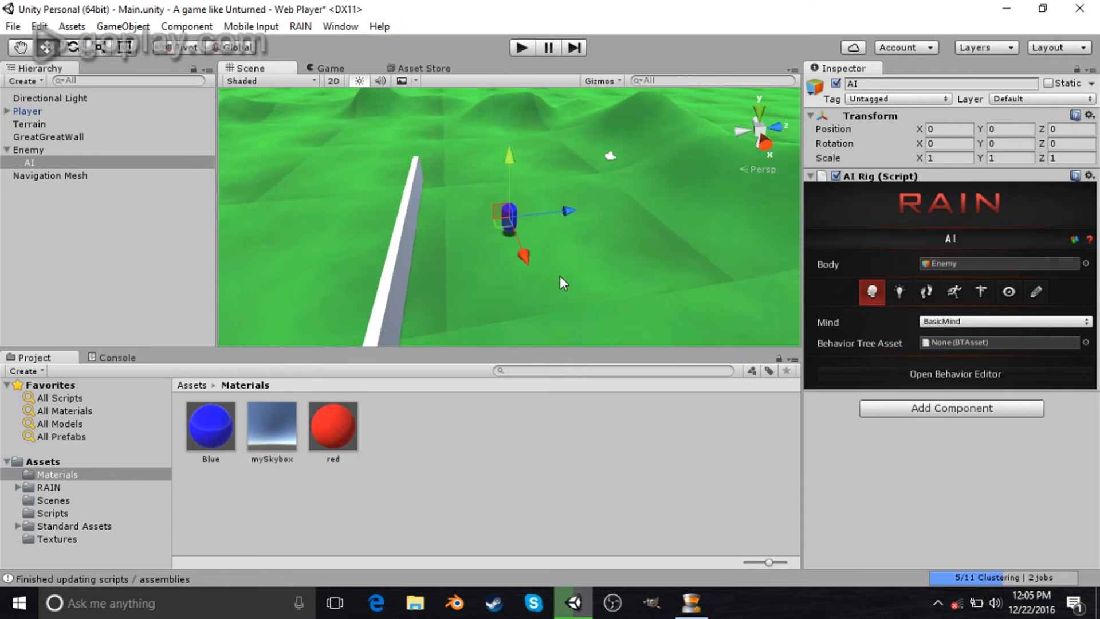
mouse_move(359, 249)
alt+mouse_down()
mouse_move(374, 253)
mouse_move(354, 246)
alt+mouse_up()
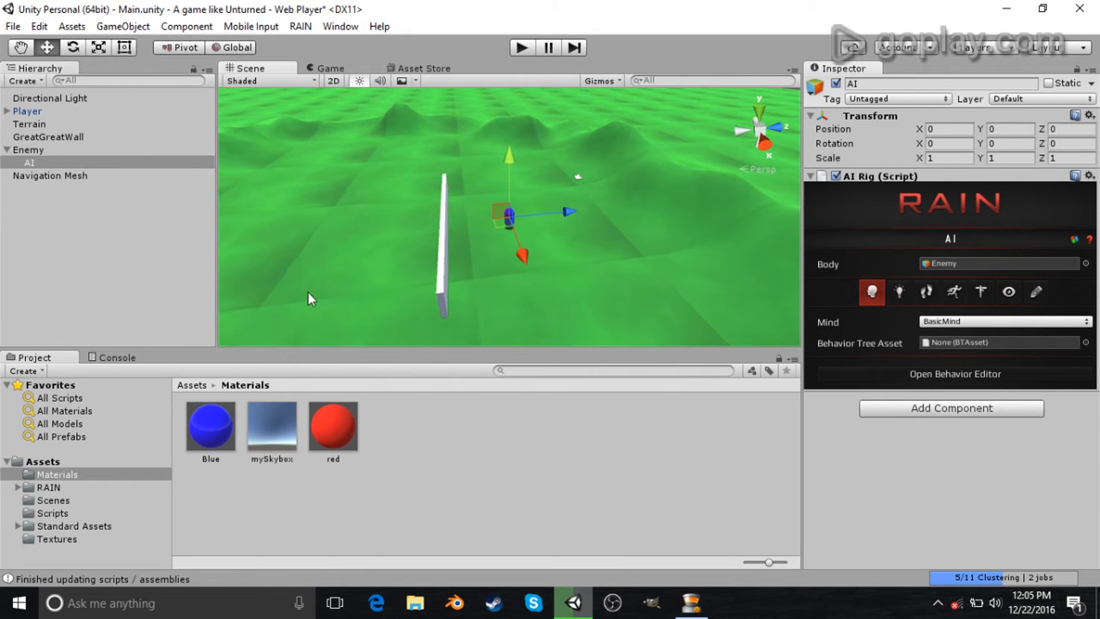
- Open the Behavior Tree Editor and create a new behavior tree named BasicAI
click(301, 26)
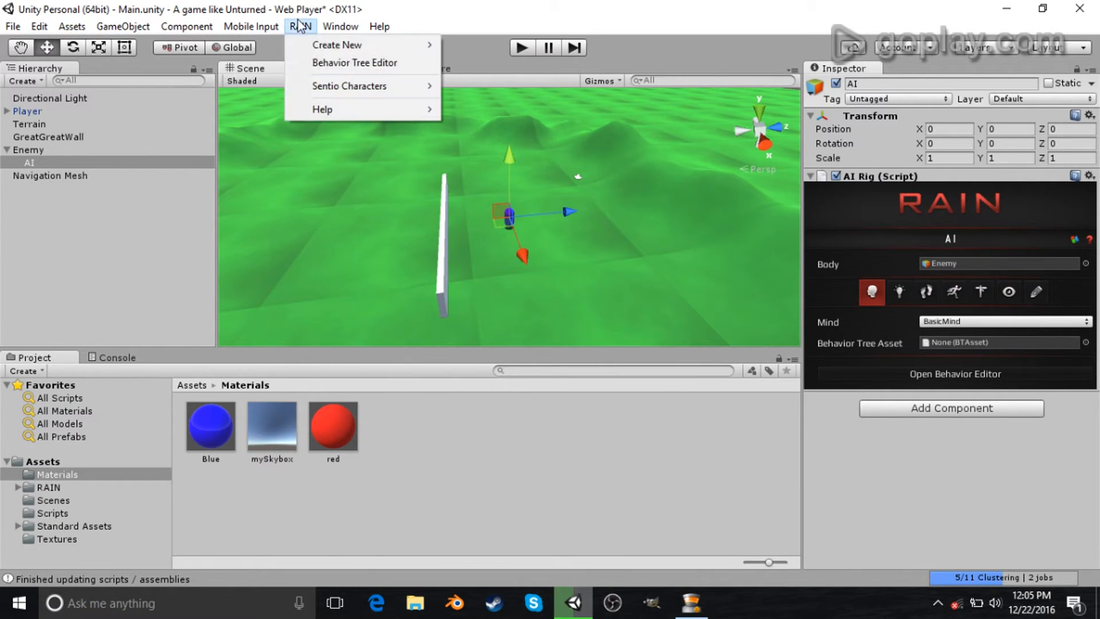
click(346, 64)
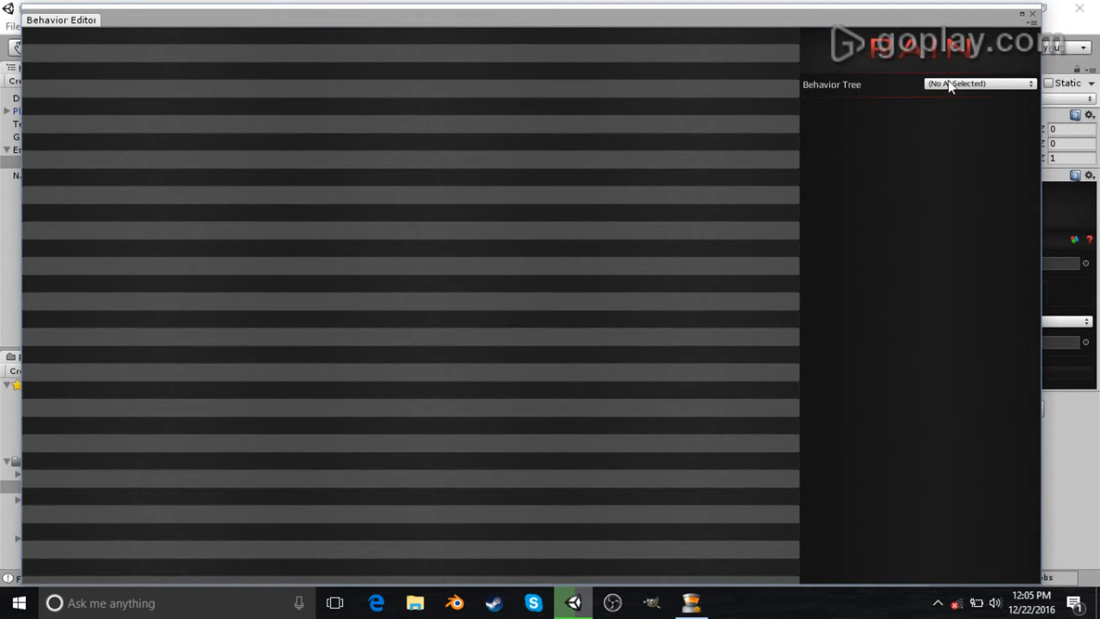
click(947, 83)
click(960, 120)
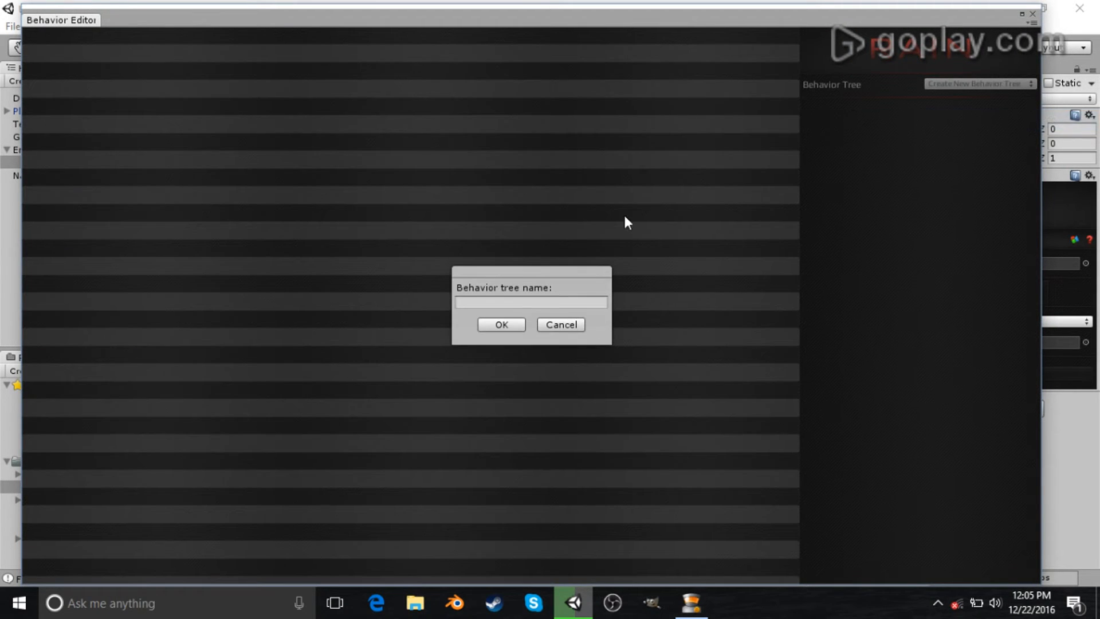
click(580, 302)
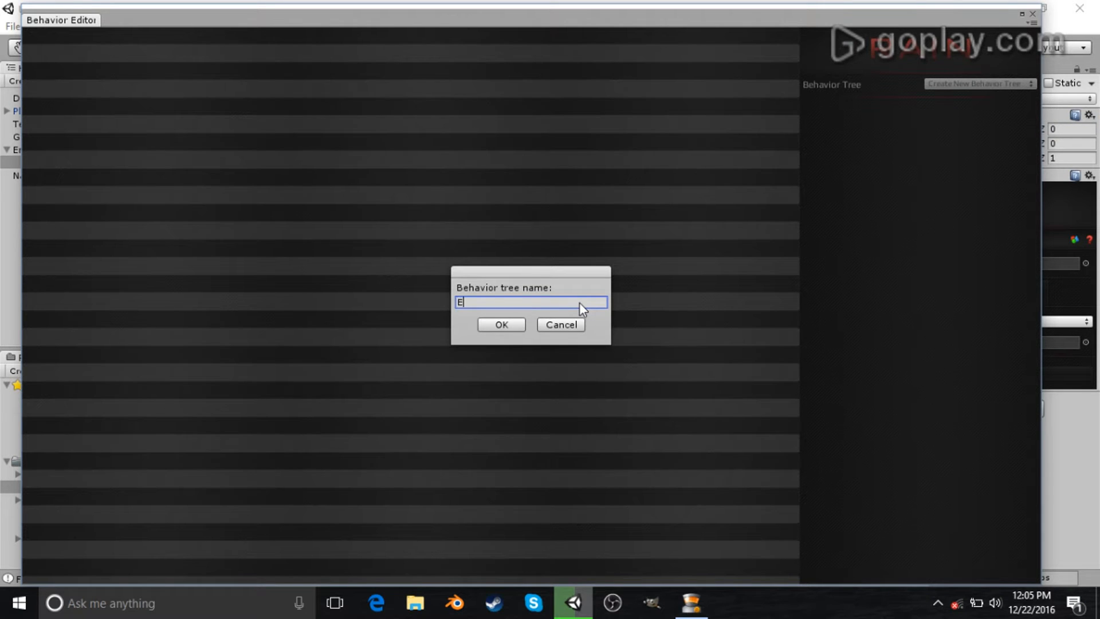
text(BasicAI)
click(500, 326)
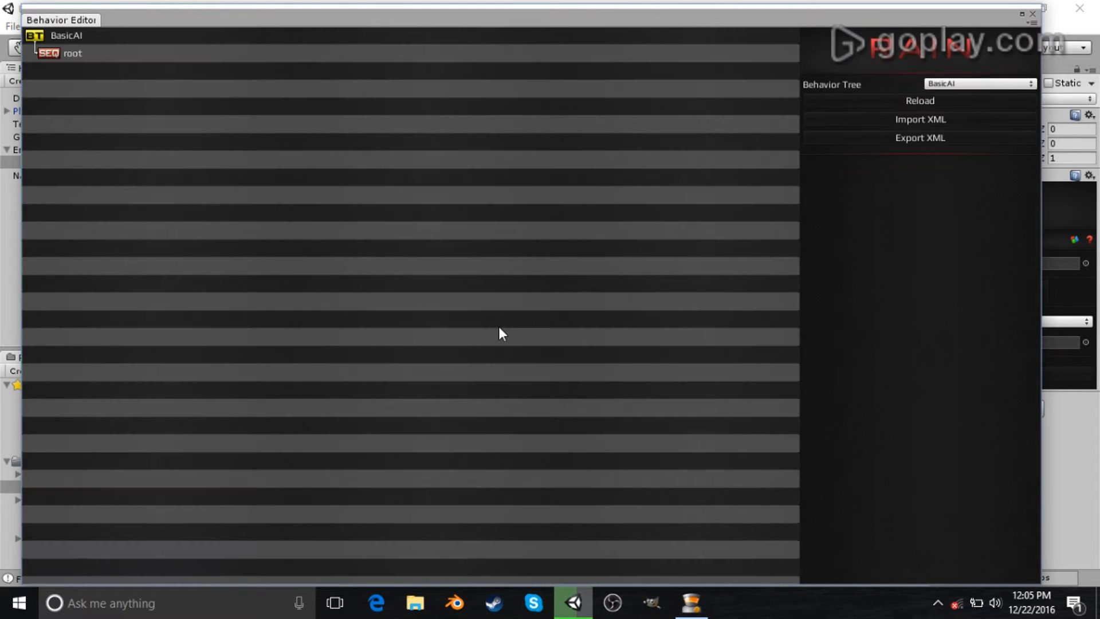
- Add a Parallel decision node under the root sequencer
click(116, 56)
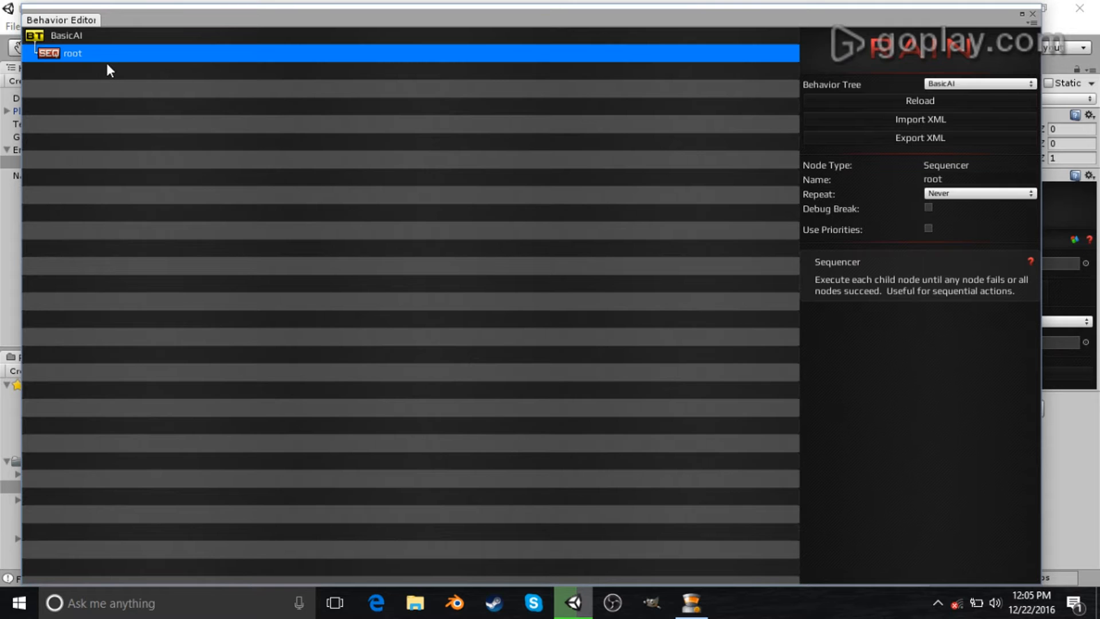
click(106, 63)
right_click(115, 53)
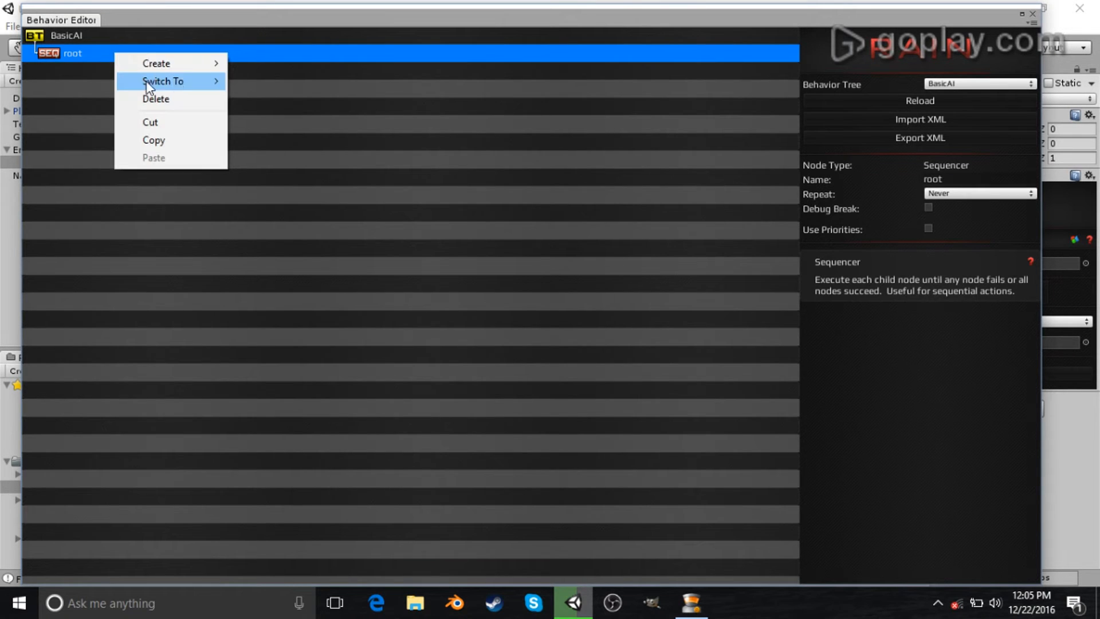
mouse_move(185, 64)
mouse_move(275, 81)
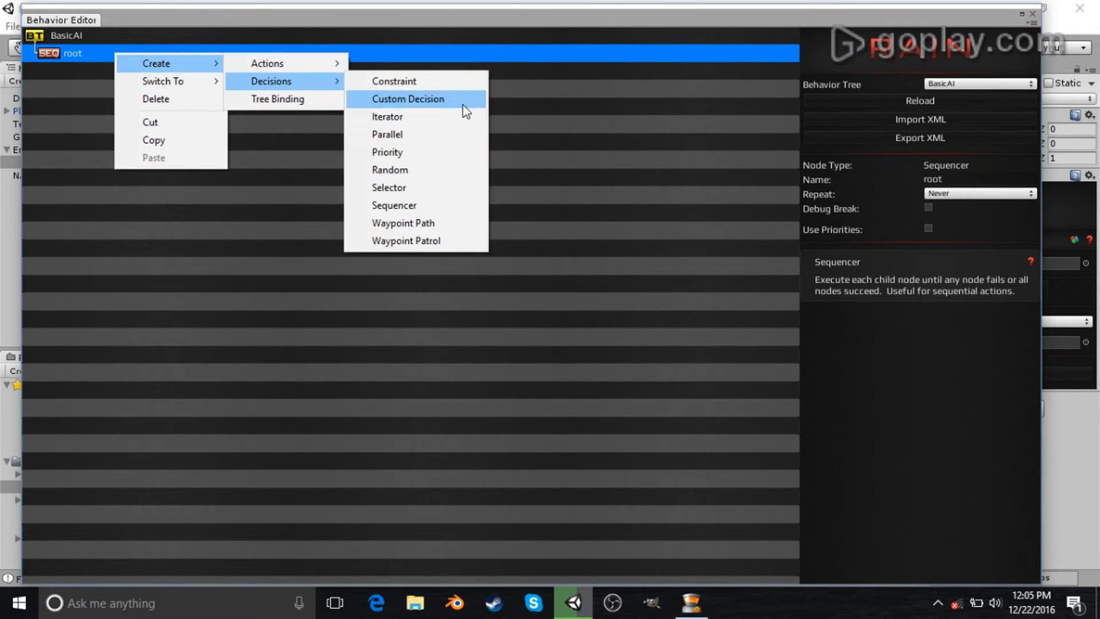
click(456, 135)
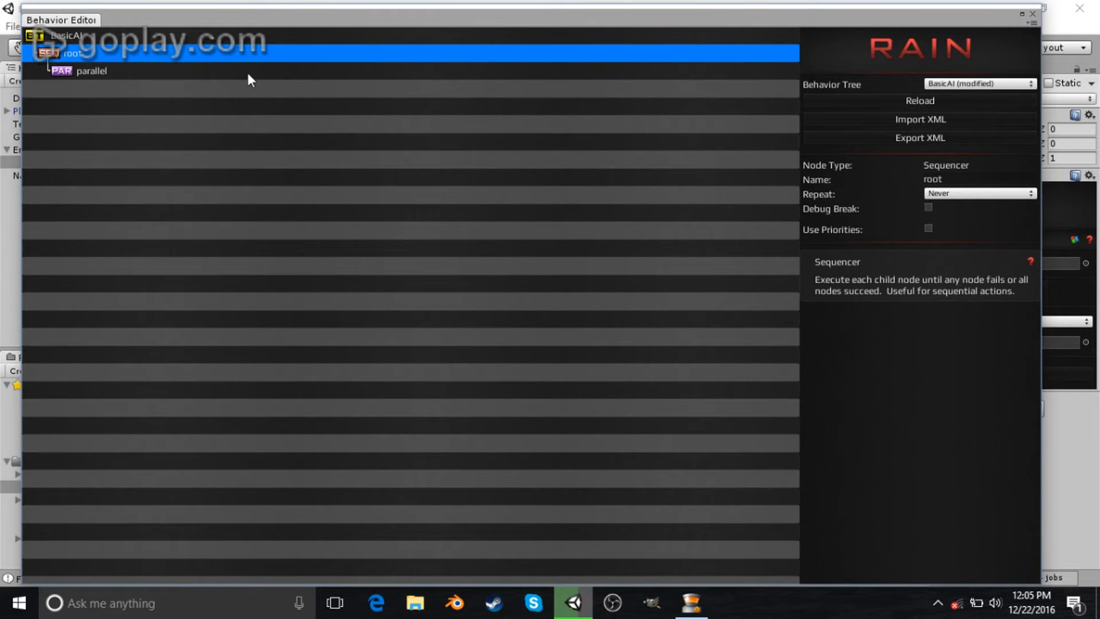
- Add a Waypoint Patrol decision node under the parallel node
click(228, 69)
right_click(228, 69)
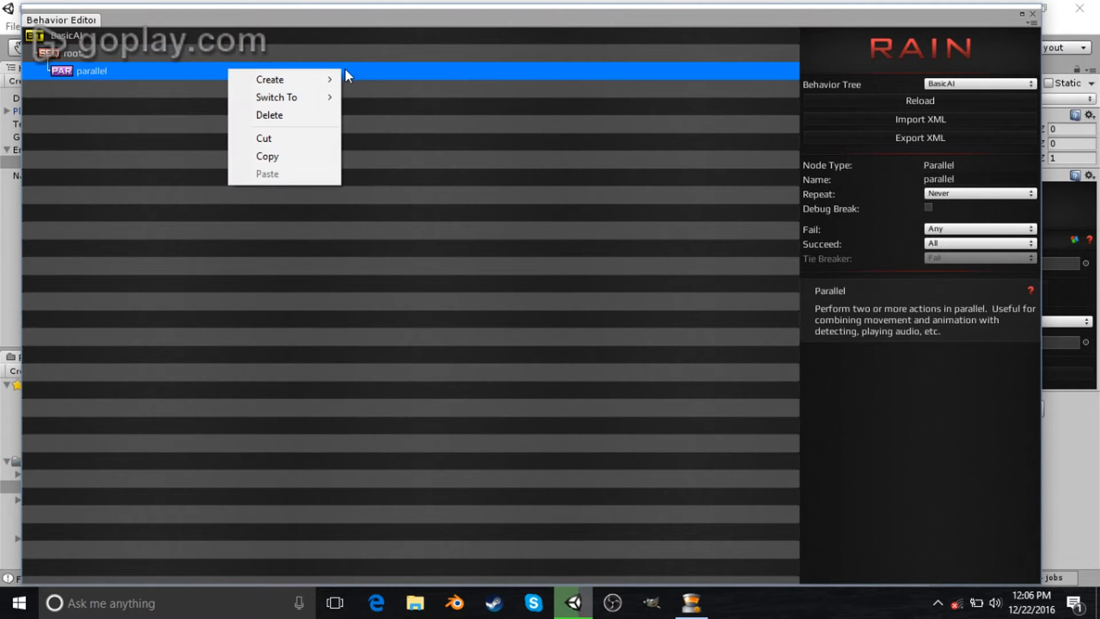
mouse_move(322, 81)
mouse_move(372, 97)
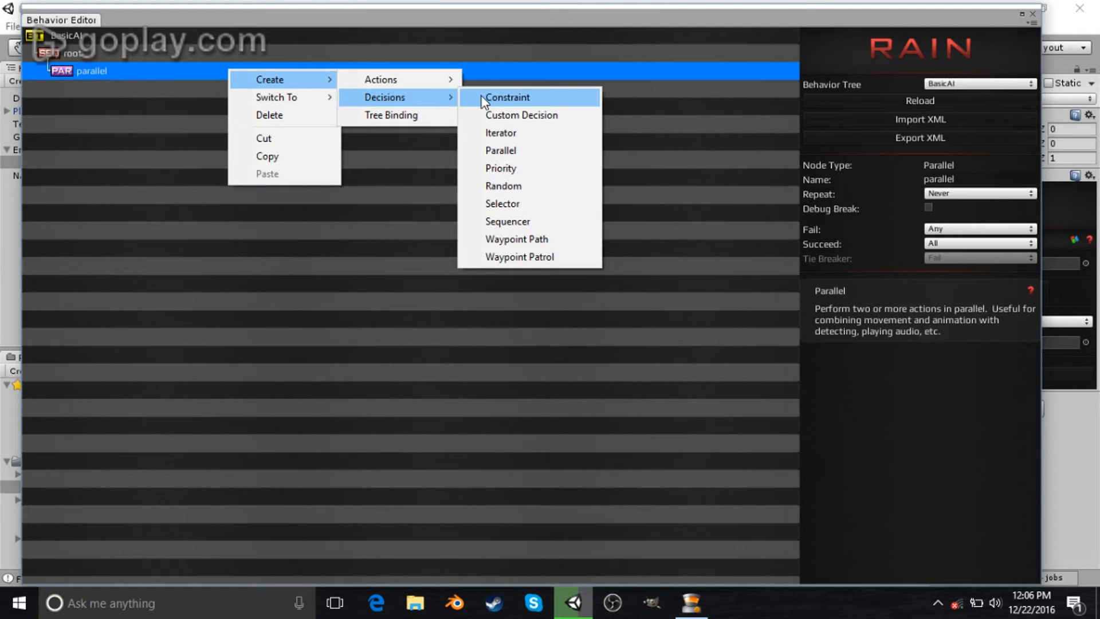
click(542, 256)
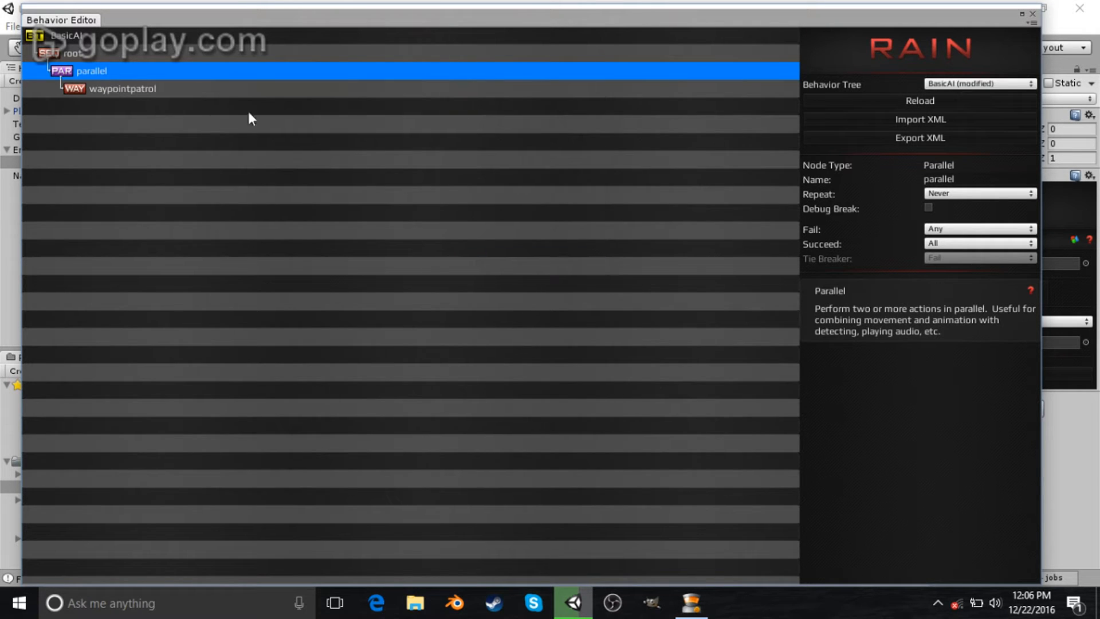
- Add a Move action node under the waypoint patrol node
click(210, 91)
right_click(211, 91)
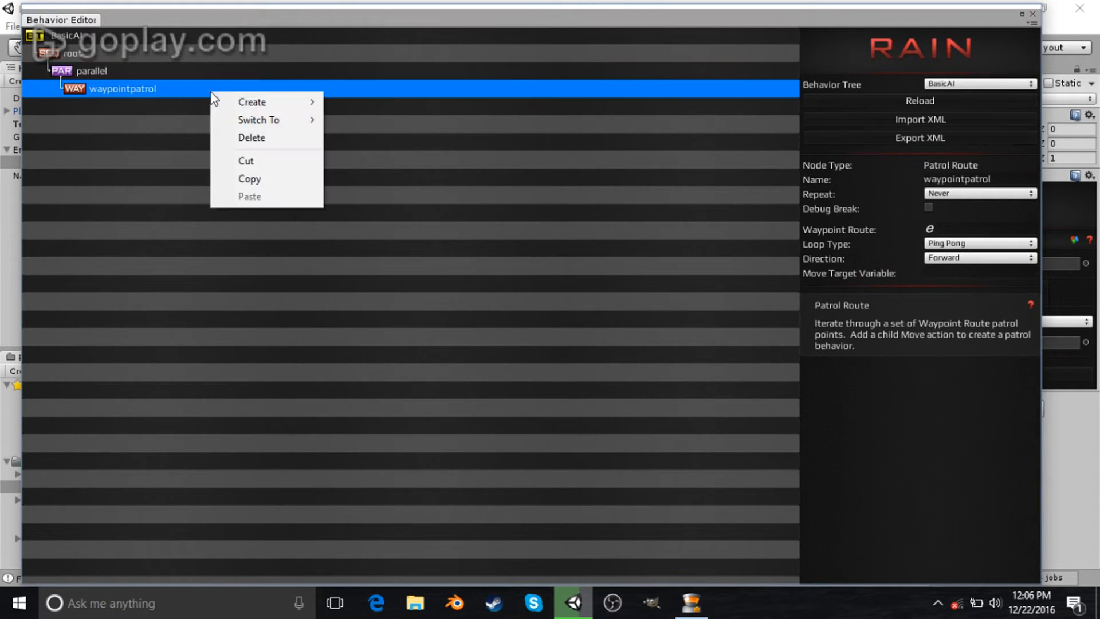
mouse_move(249, 103)
mouse_move(383, 121)
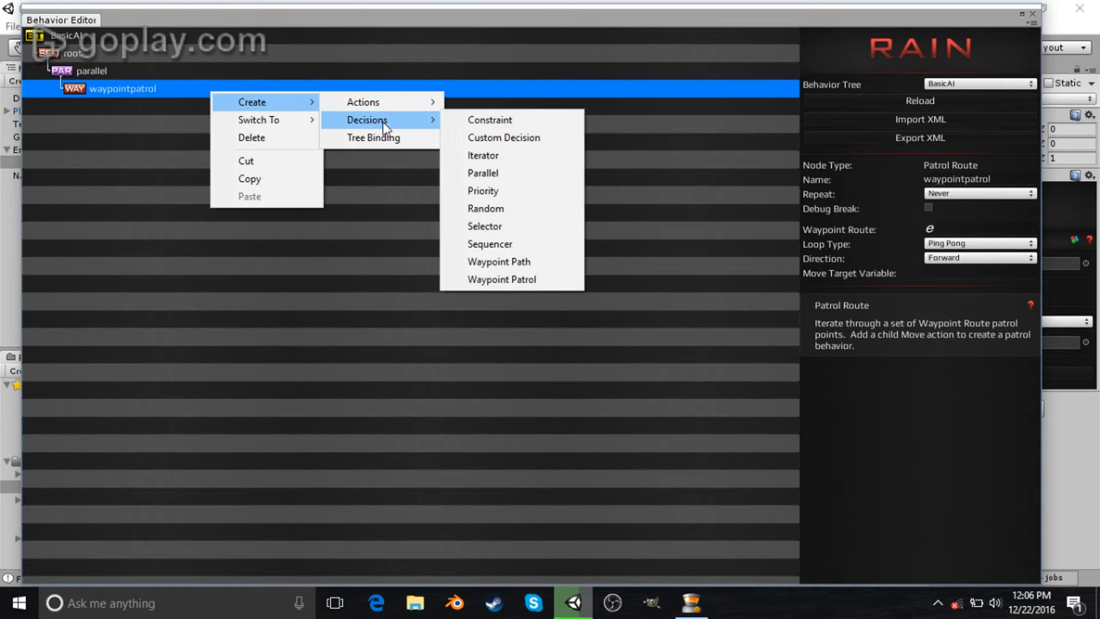
mouse_move(401, 103)
click(491, 204)
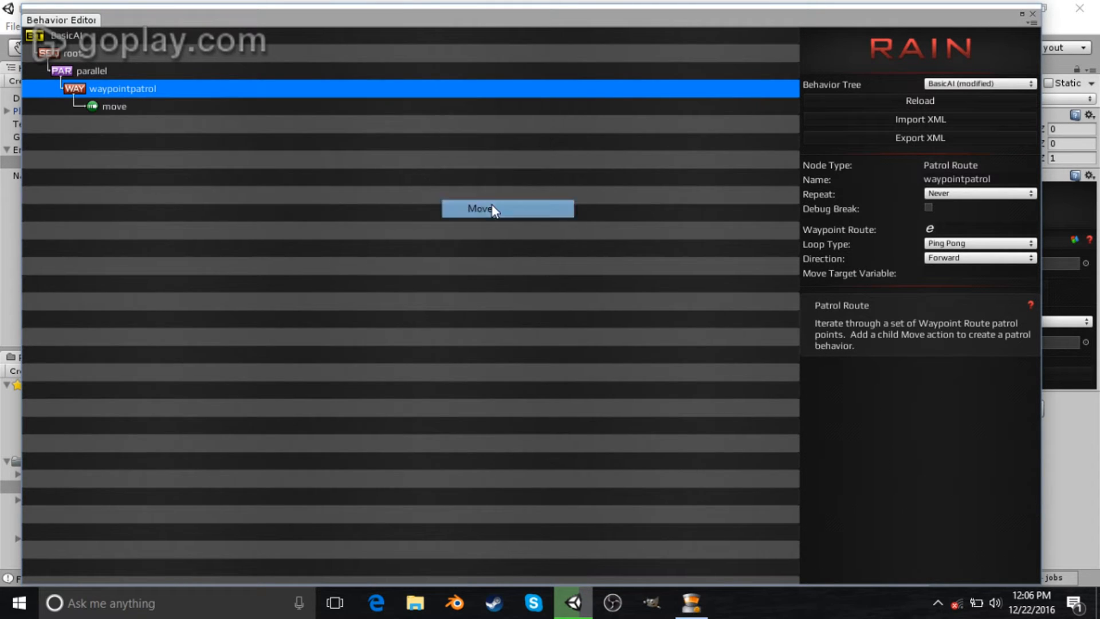
- Set the waypoint patrol's Move Target Variable to moveTarget
click(197, 71)
click(190, 90)
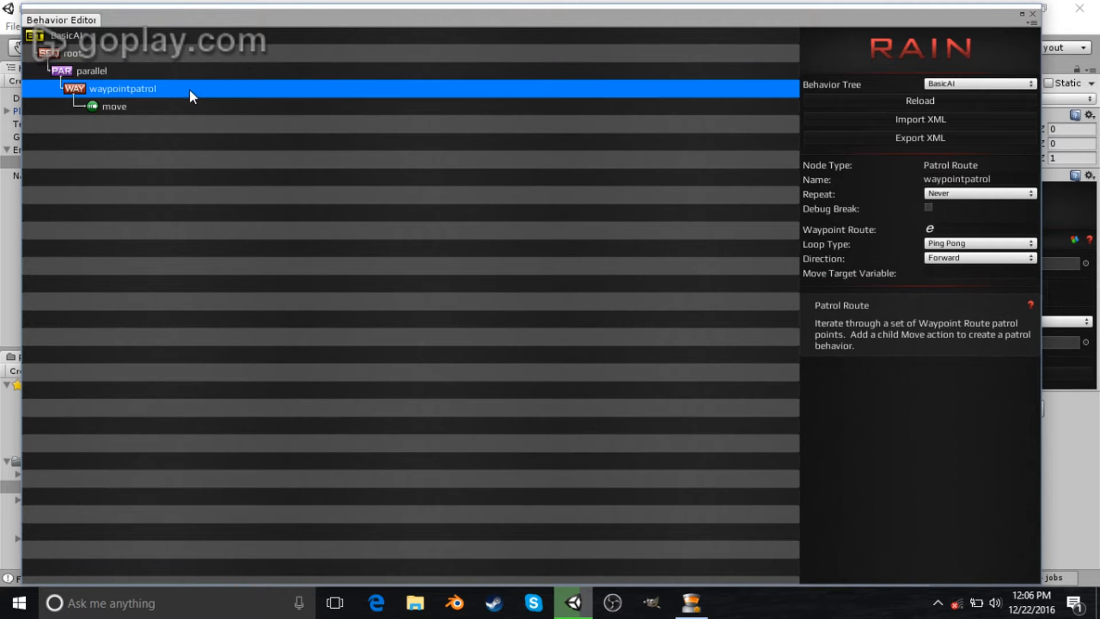
click(630, 32)
drag(607, 27, 638, 17)
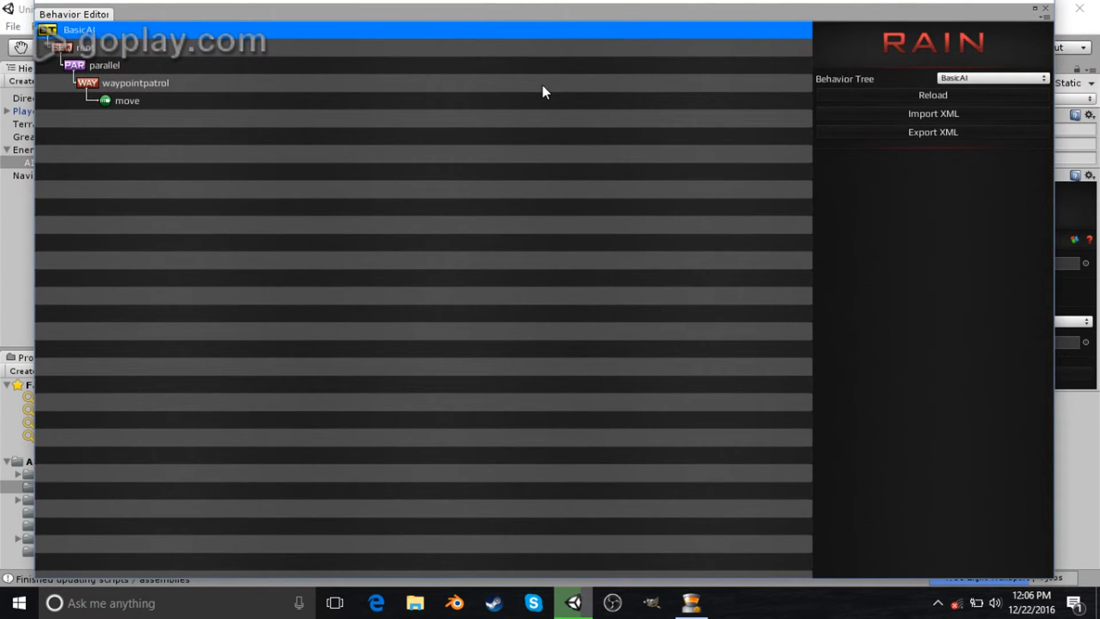
click(541, 83)
click(962, 267)
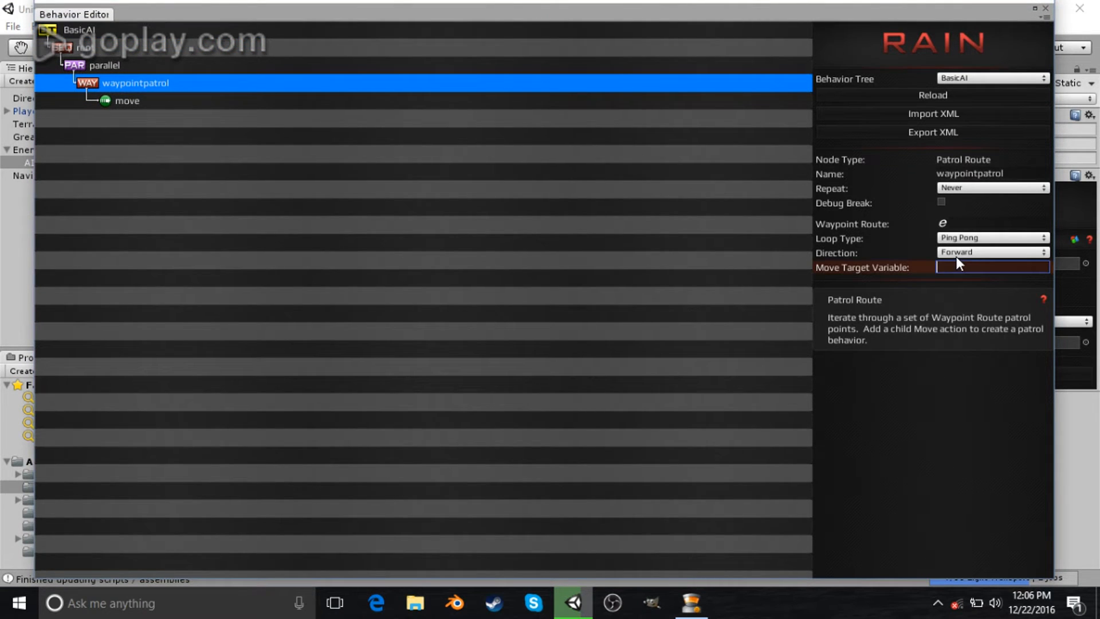
text(mov)
- Delete the move action node from under the waypoint patrol
click(178, 106)
click(973, 225)
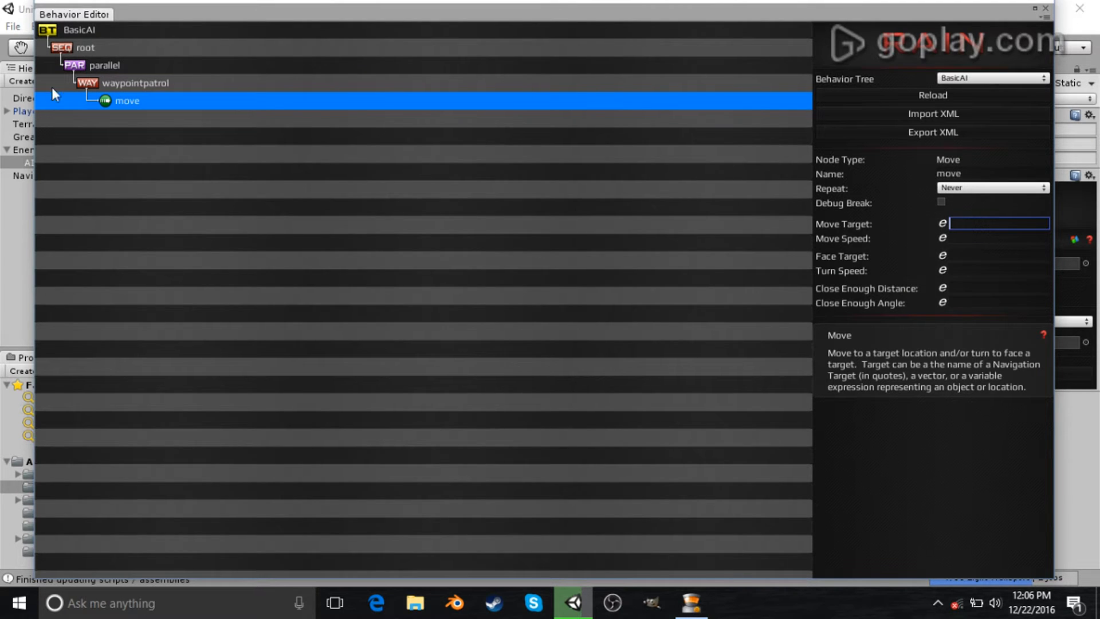
key(Delete)
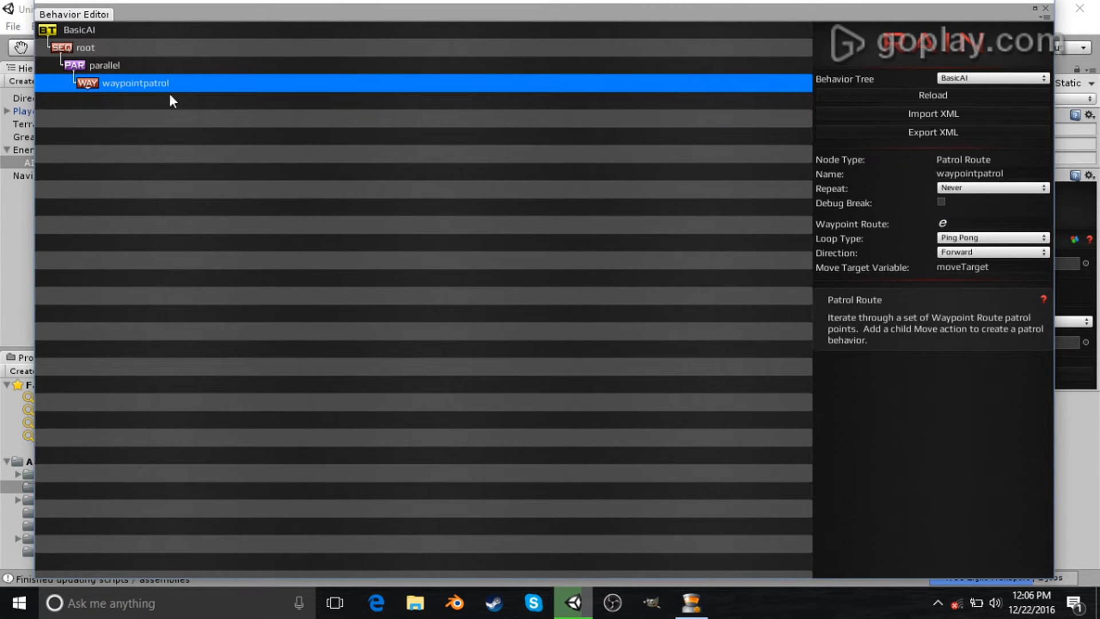
- Re-add a Move action node under the waypoint patrol node
right_click(164, 87)
click(88, 88)
click(127, 102)
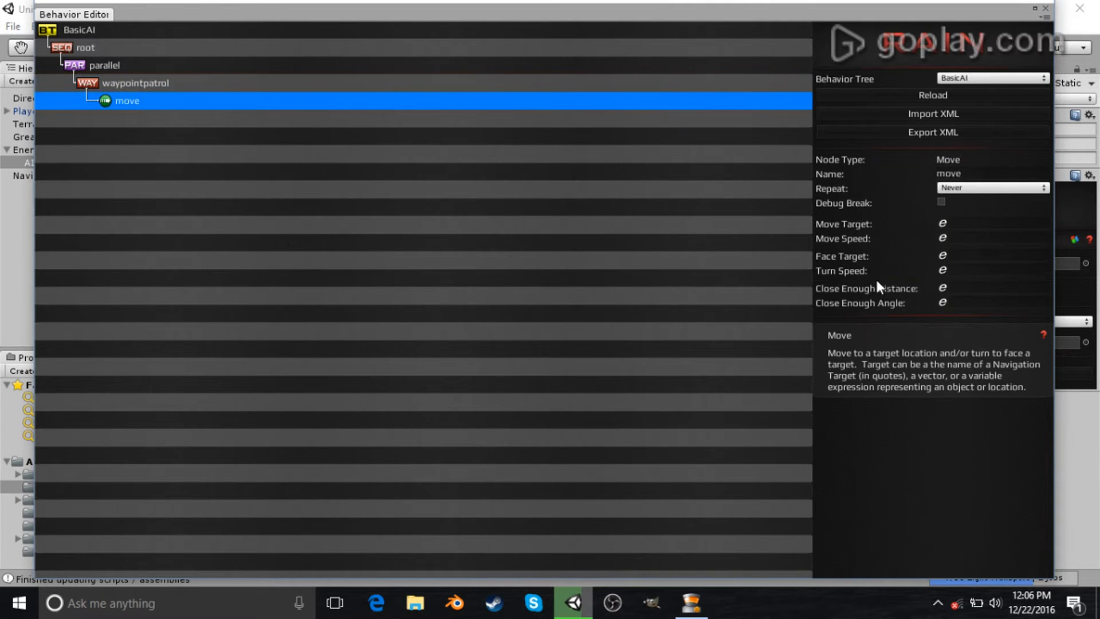
- Set the move node's Move Target and Face Target to moveTarget and Move Speed to 4, and save the tree
click(972, 222)
text(moveTarget)
click(972, 237)
text(4)
key(ctrl+s)
click(983, 256)
text(moveT)
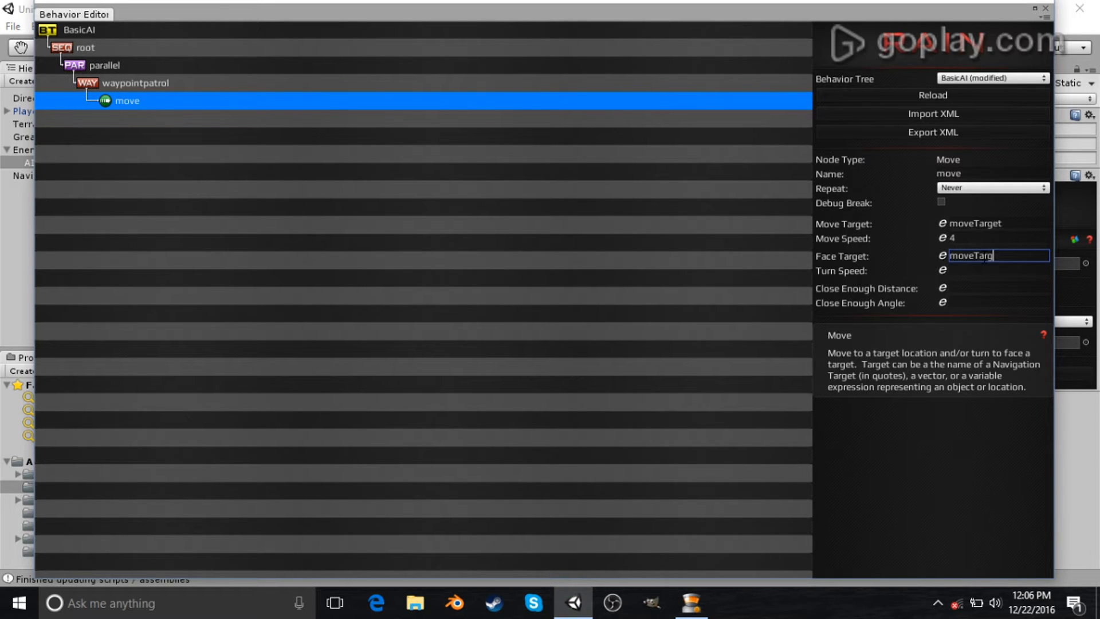
key(ctrl+s)
- Dock the Behavior Editor window as a tab beside the Asset Store and return to the Scene view
drag(754, 16, 750, 48)
click(721, 15)
drag(554, 44, 397, 141)
drag(294, 125, 66, 71)
click(65, 71)
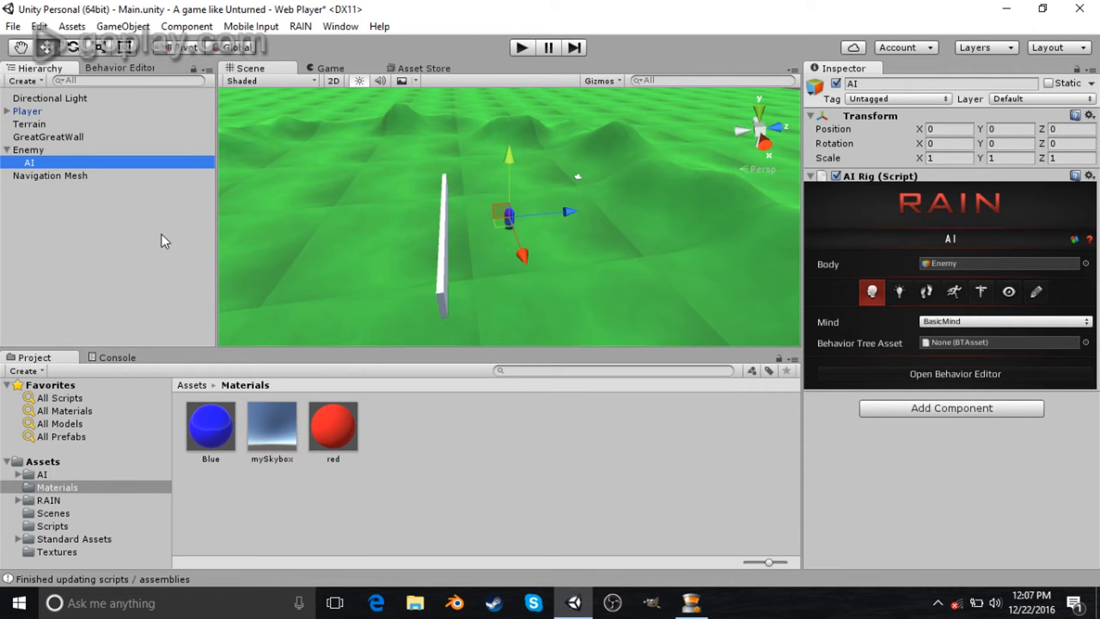
click(133, 67)
drag(132, 66, 391, 78)
click(338, 67)
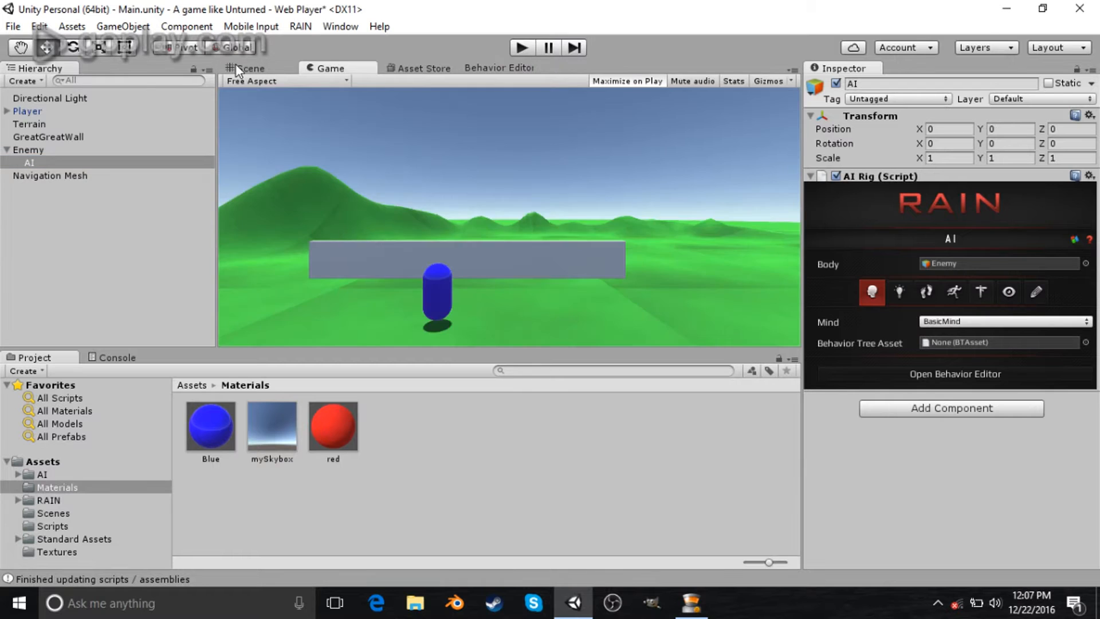
click(244, 68)
- Create a new RAIN Waypoint Route and rename it EnemyPath
click(301, 27)
mouse_move(340, 26)
mouse_move(300, 26)
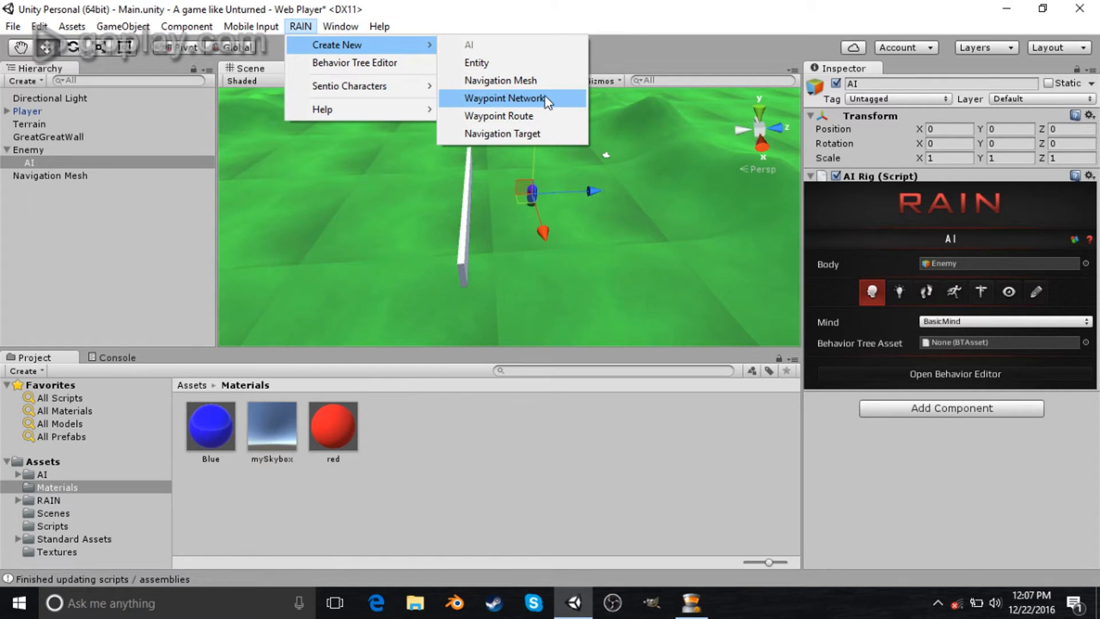
click(534, 120)
mouse_move(642, 203)
right_down()
mouse_move(626, 227)
mouse_move(635, 206)
right_up()
click(933, 83)
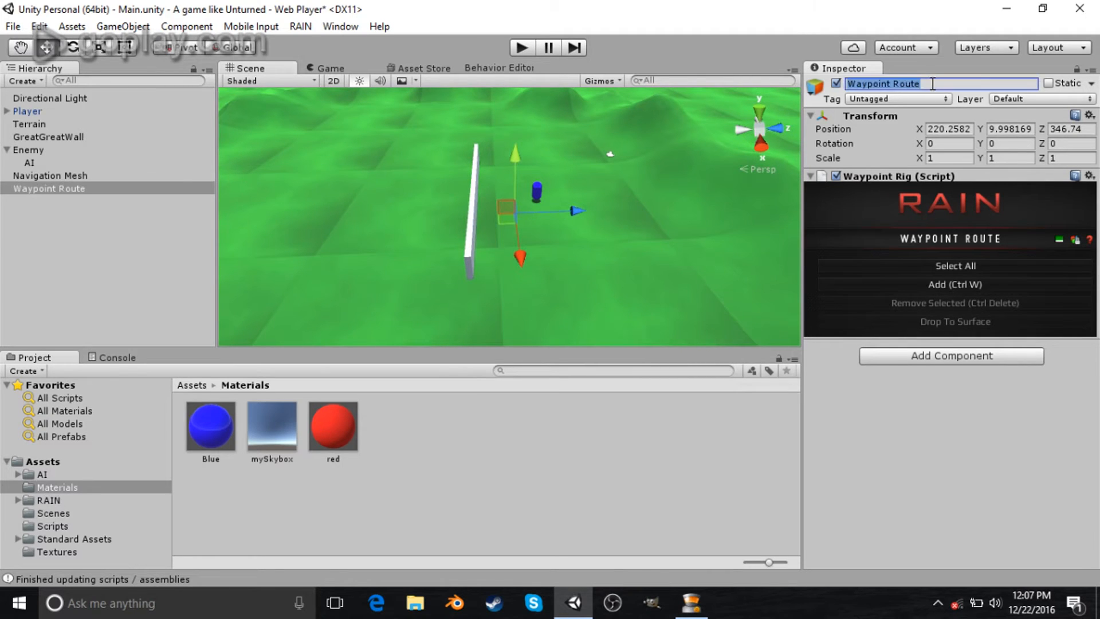
text(EnemyPath)
key(Return)
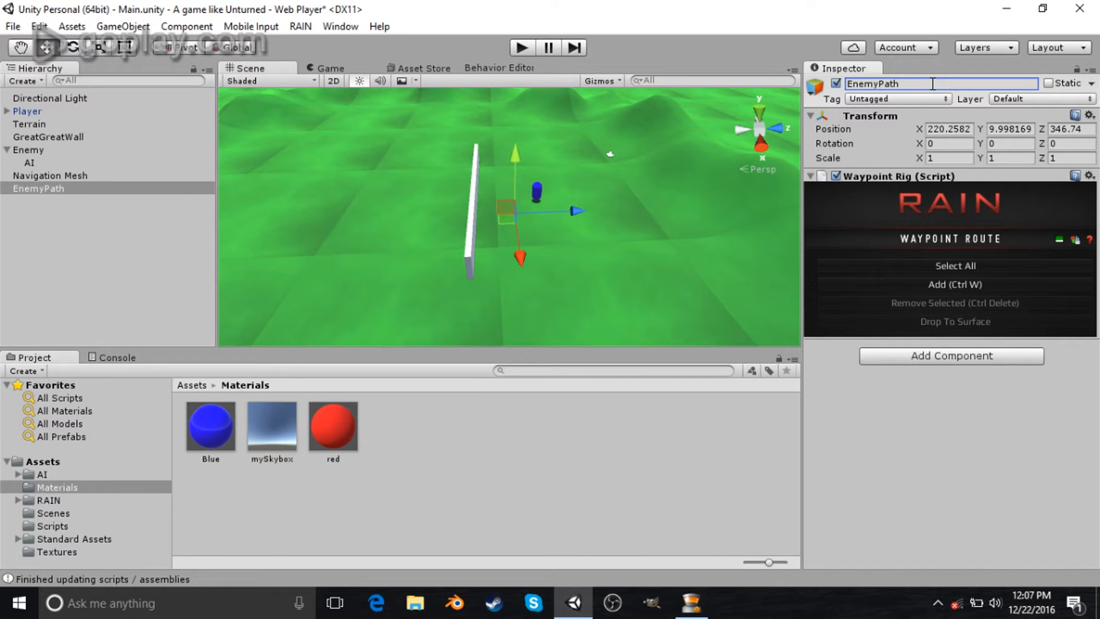
- Add the route's first waypoint and shift it near the enemy capsule
click(937, 286)
key(f)
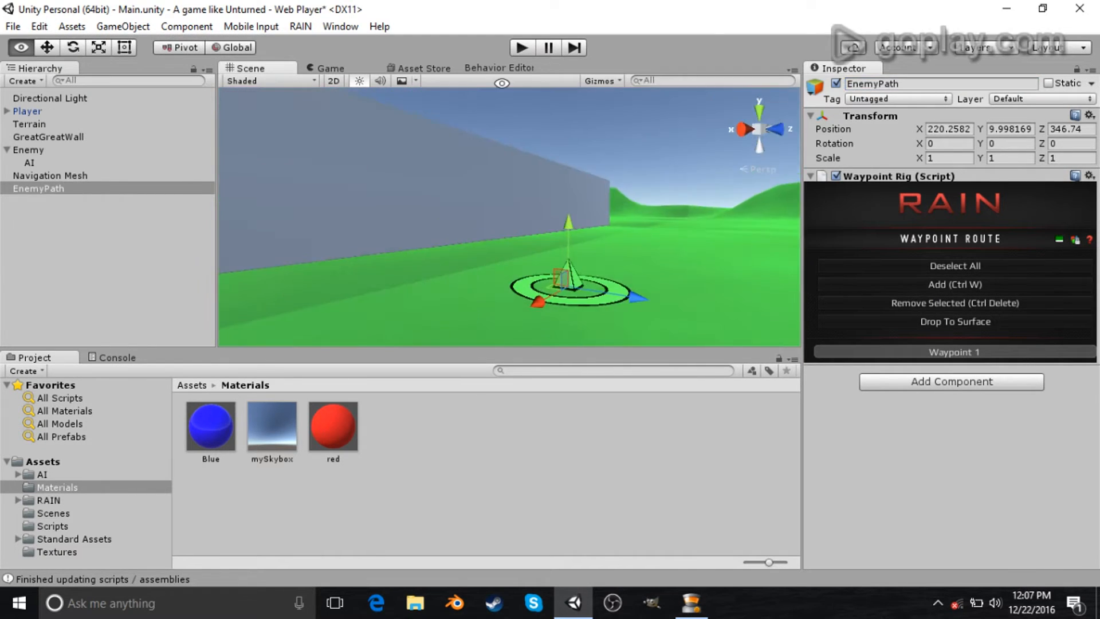
scroll(610, 300, down, 5)
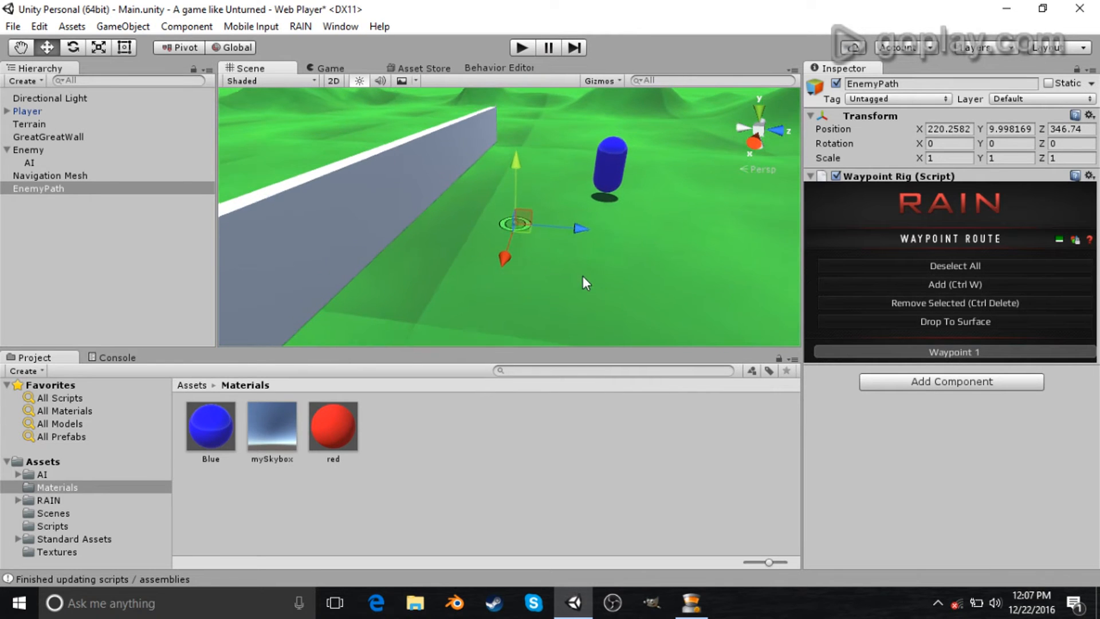
drag(582, 229, 661, 249)
scroll(654, 307, down, 4)
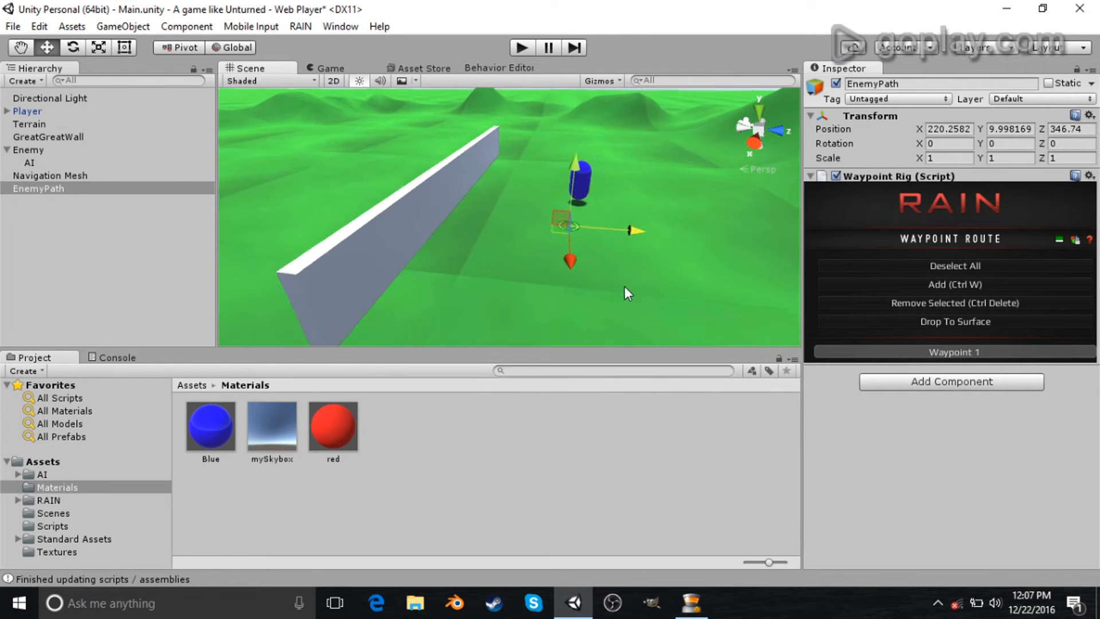
- Add a second waypoint and move it along the wall to beyond its far end
click(952, 284)
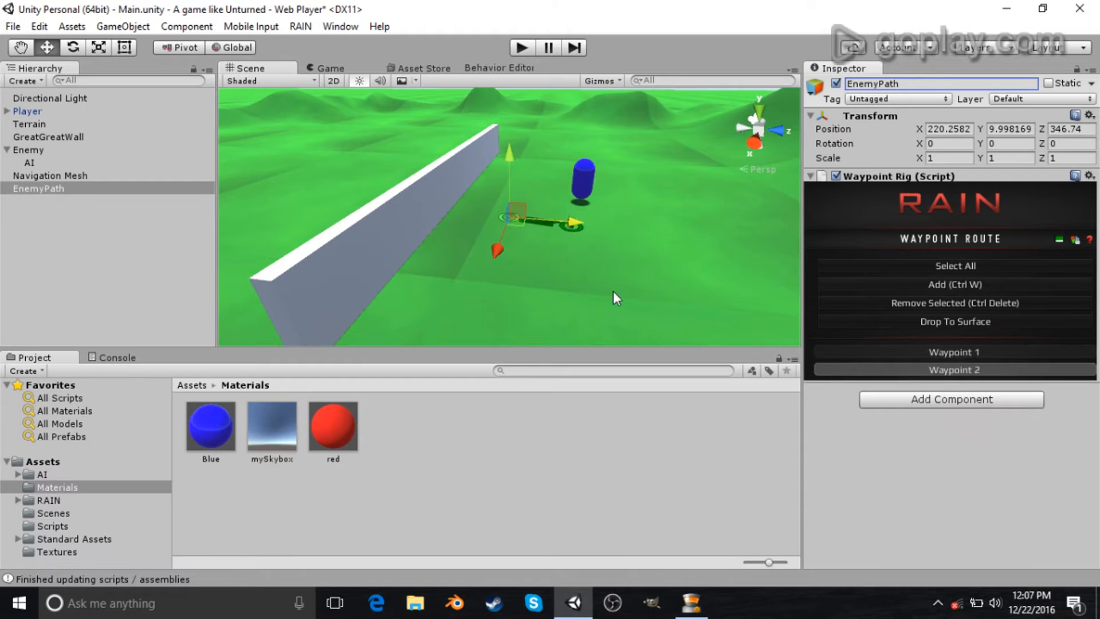
drag(581, 225, 343, 198)
scroll(401, 248, down, 4)
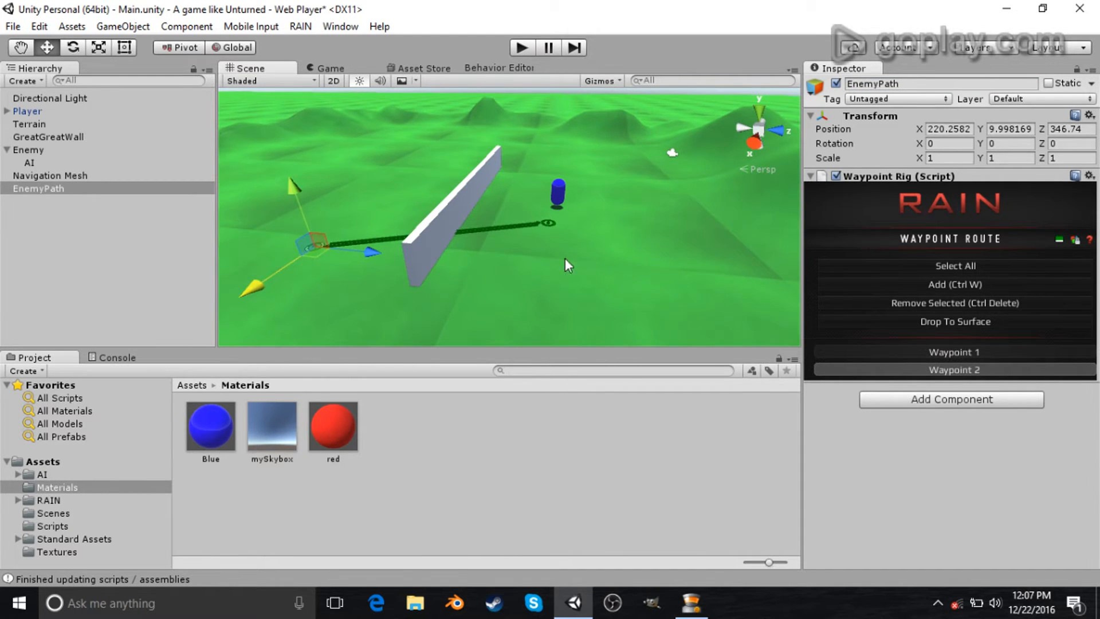
alt+drag(564, 258, 624, 262)
- Duplicate the wall, set the copy's Y rotation to 90, and move it to cross the original wall
click(510, 205)
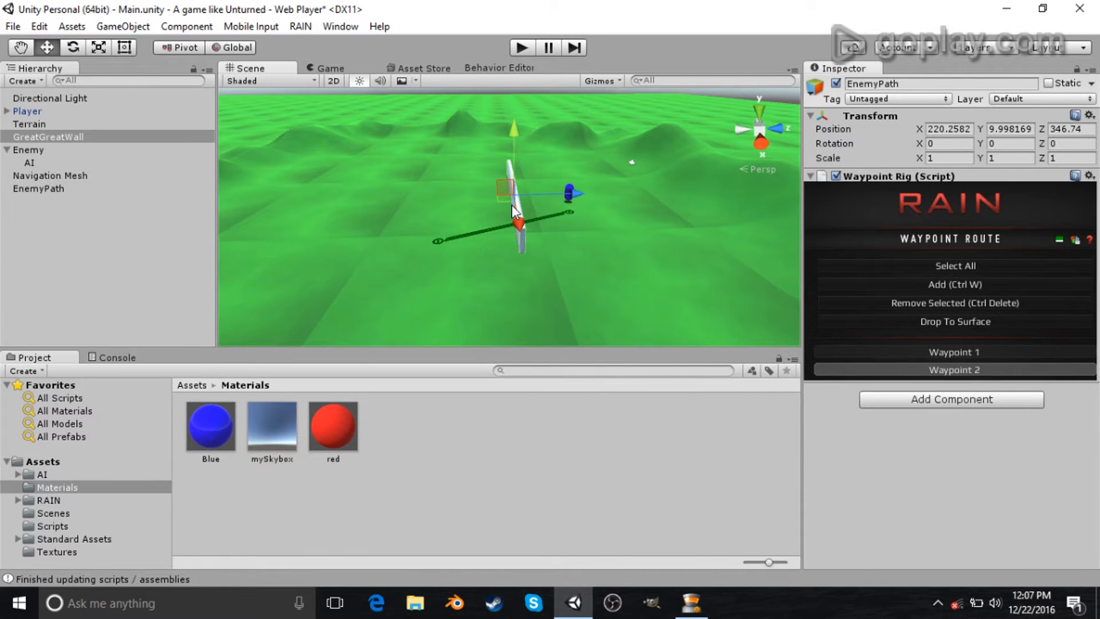
key(ctrl+d)
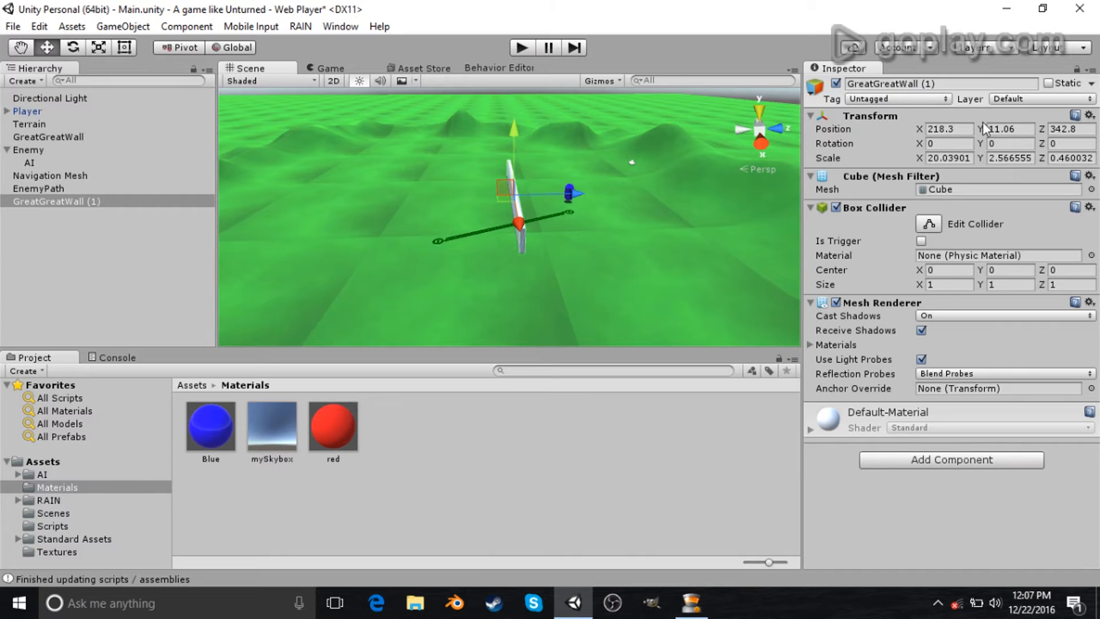
click(1016, 140)
text(90)
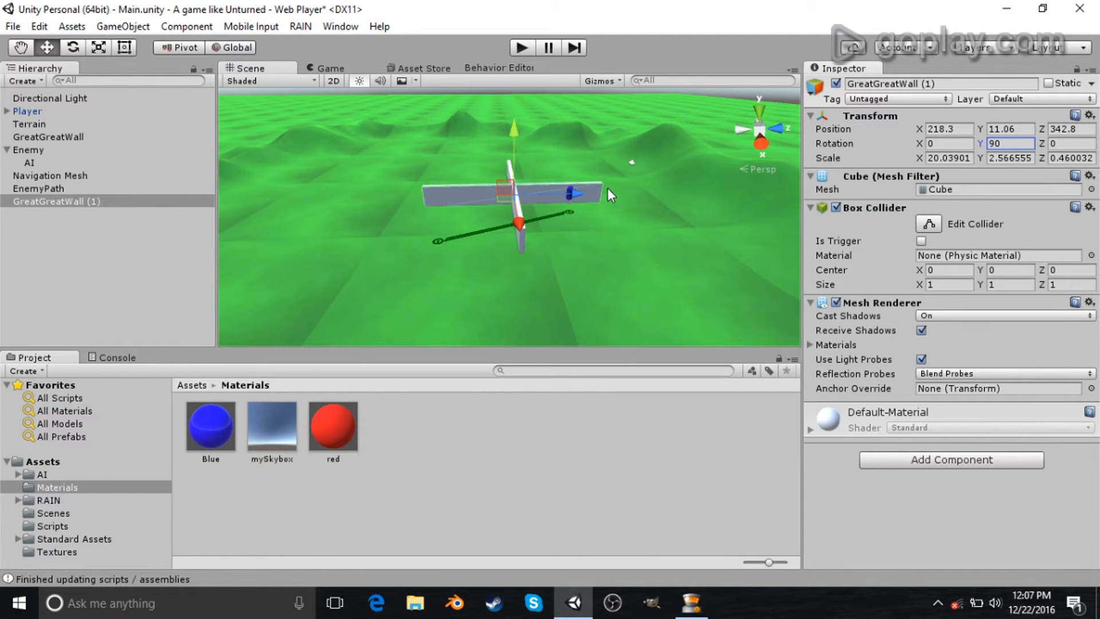
drag(571, 195, 499, 203)
mouse_move(491, 206)
mouse_down()
mouse_move(579, 210)
mouse_move(501, 208)
mouse_move(500, 194)
mouse_up()
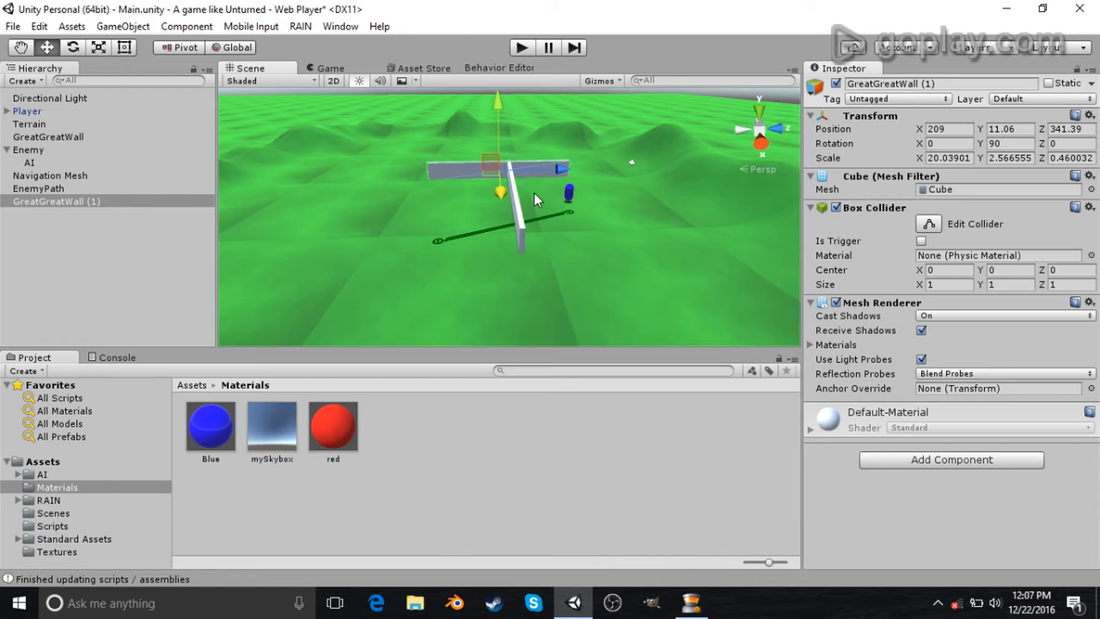
- Duplicate the rotated wall and place the copy parallel beside it
key(f)
alt+drag(392, 177, 690, 297)
alt+drag(569, 274, 623, 250)
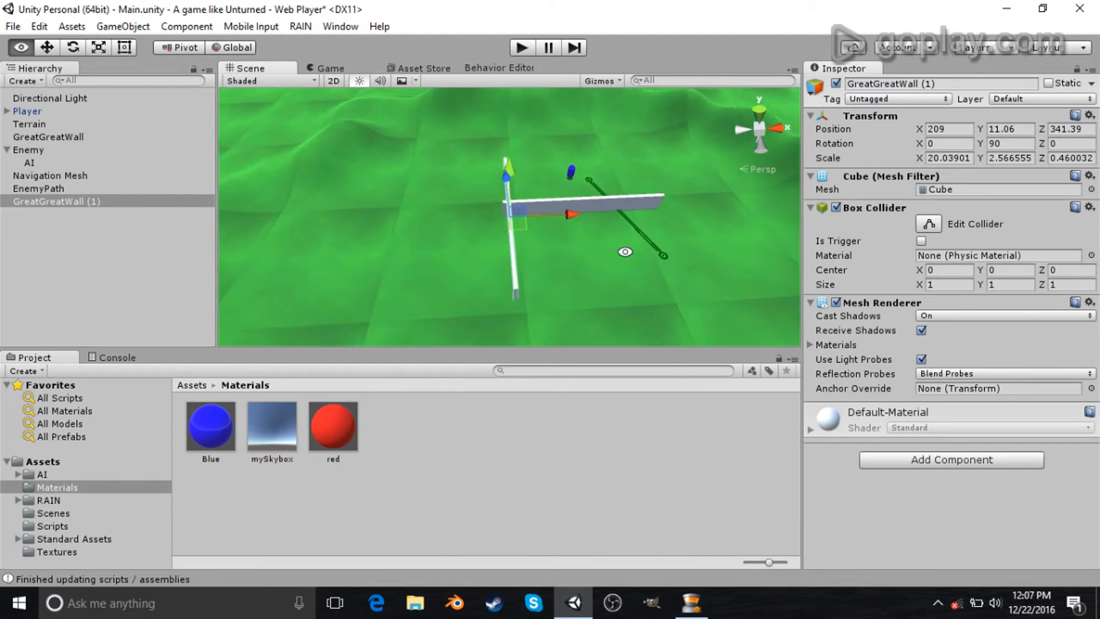
drag(571, 214, 524, 216)
key(ctrl+d)
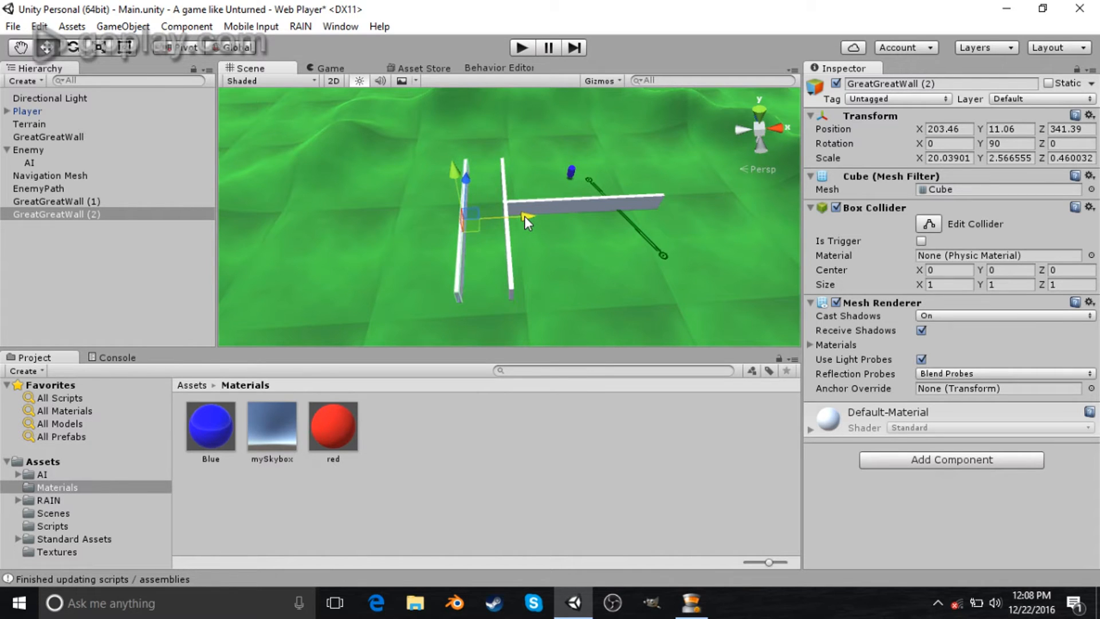
- Duplicate the wall again, set the copy's Y rotation to 0, and move it in line with the original
key(ctrl+d)
click(1011, 143)
text(04)
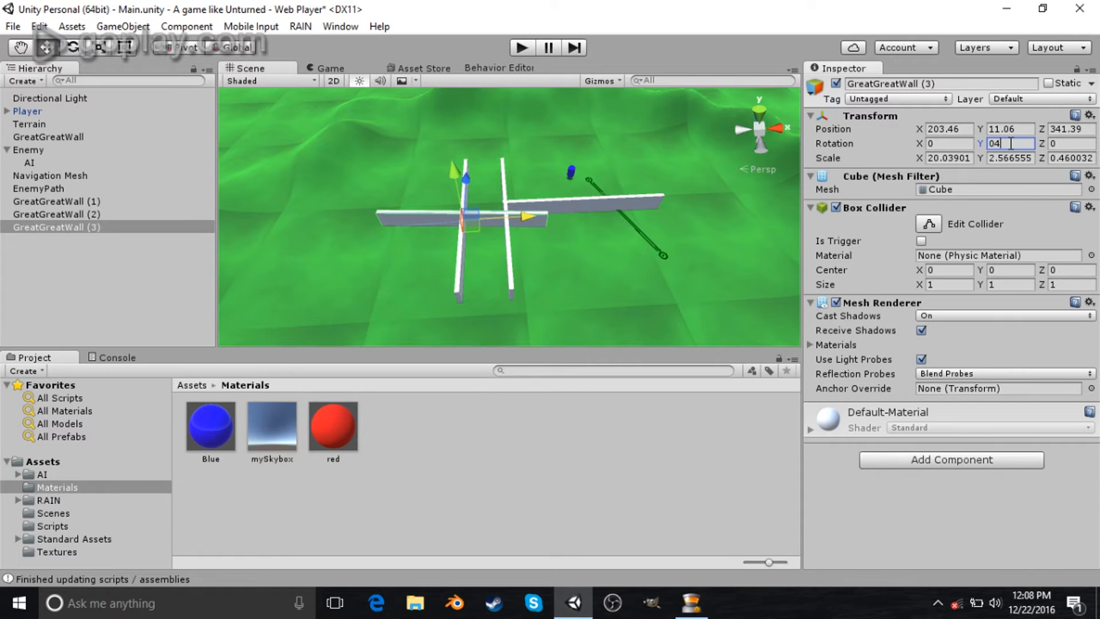
key(BackSpace)
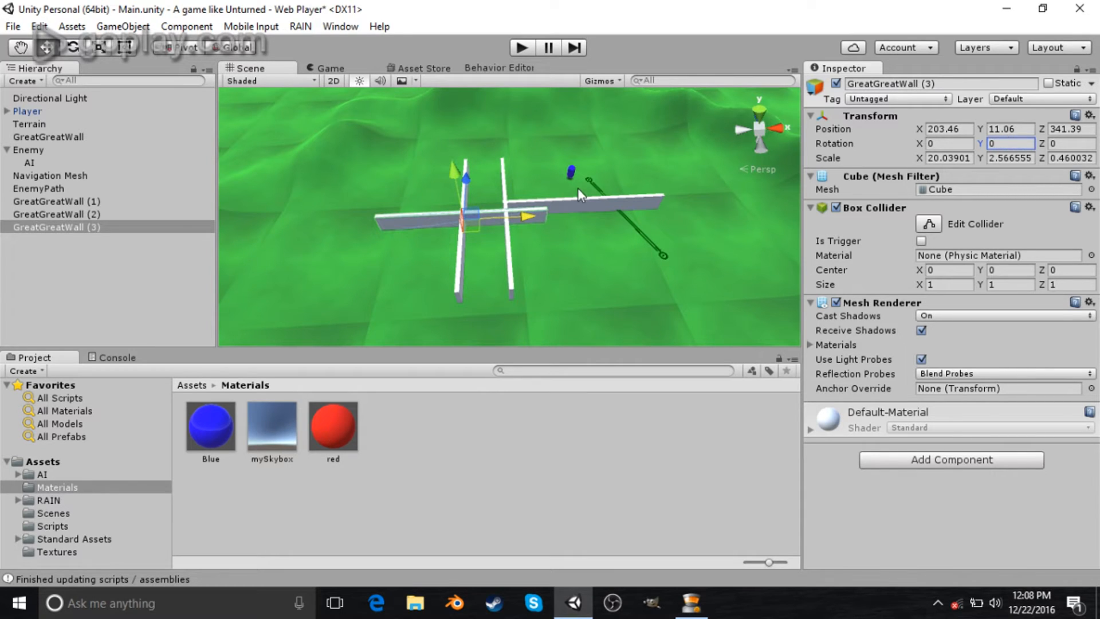
drag(533, 219, 453, 244)
mouse_move(536, 220)
right_down()
mouse_move(559, 231)
mouse_move(531, 208)
right_up()
- Duplicate the original wall and move the copy further along the same line
key(s)
click(532, 208)
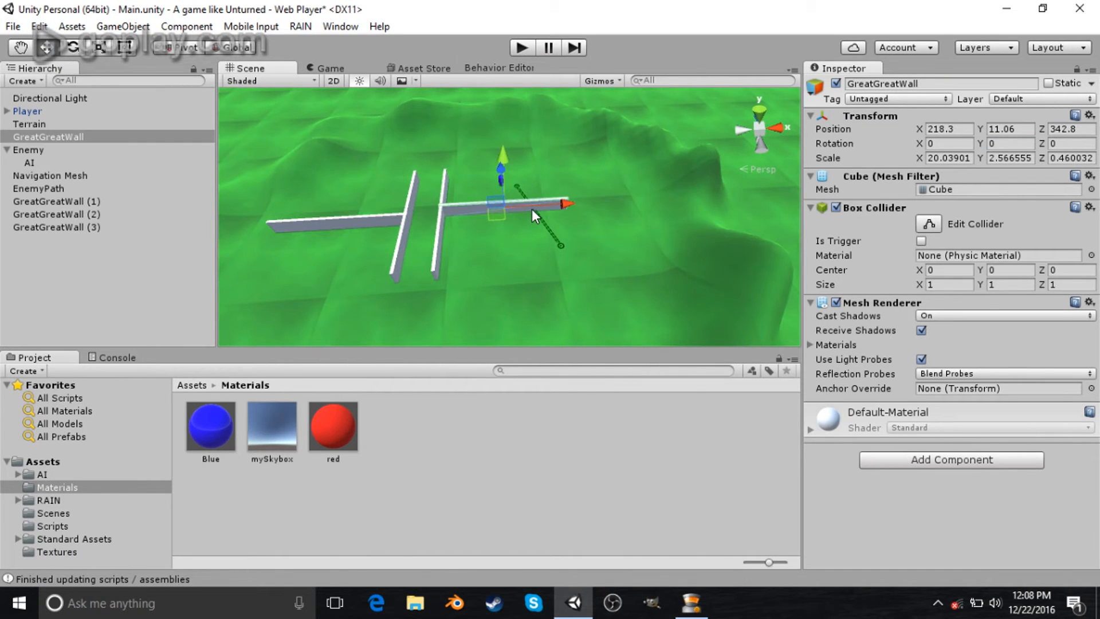
key(ctrl+d)
drag(543, 204, 716, 210)
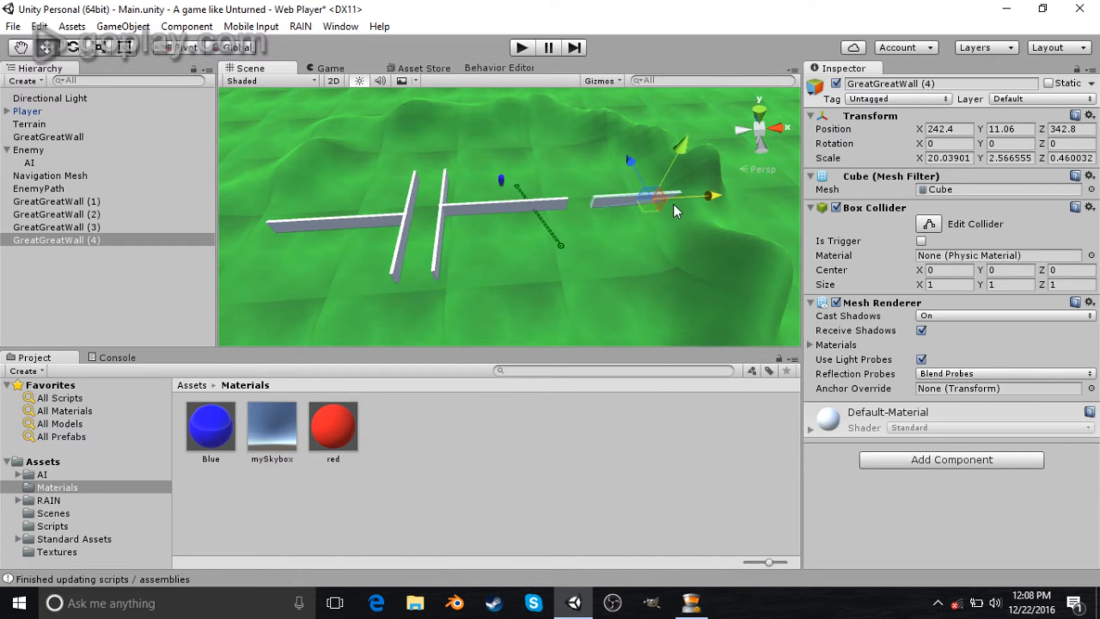
- Duplicate the outer wall segment and move the copy further out to extend the line
click(328, 225)
key(ctrl+d)
drag(379, 223, 287, 227)
alt+drag(608, 258, 712, 247)
right_drag(712, 247, 692, 191)
key(w)
- Create an empty GameObject named walls and move it to the top level of the hierarchy
click(74, 176)
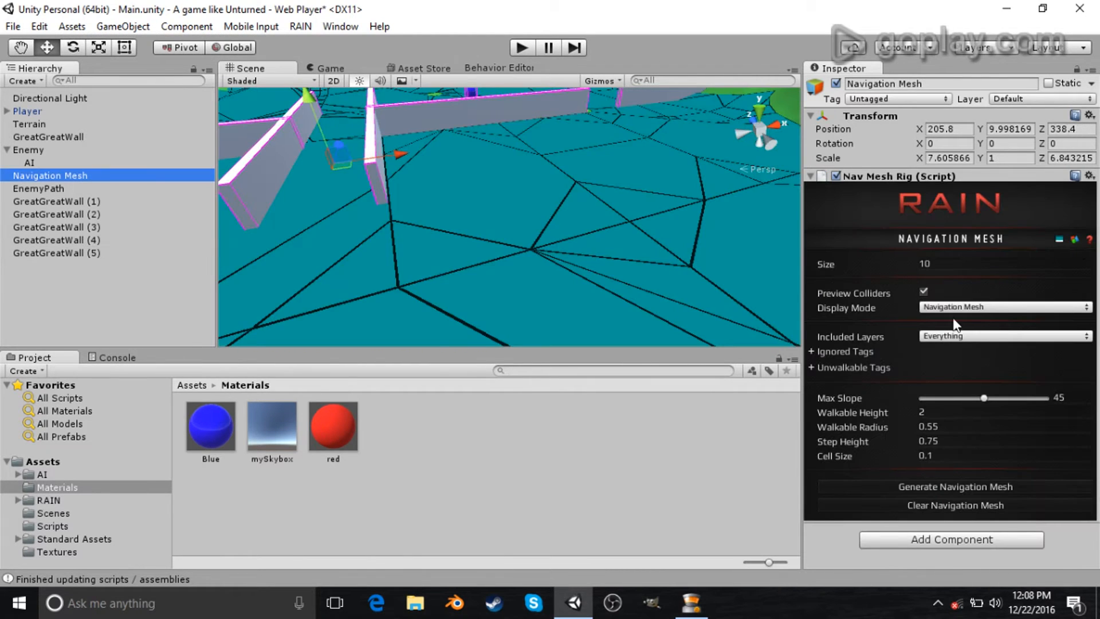
click(90, 190)
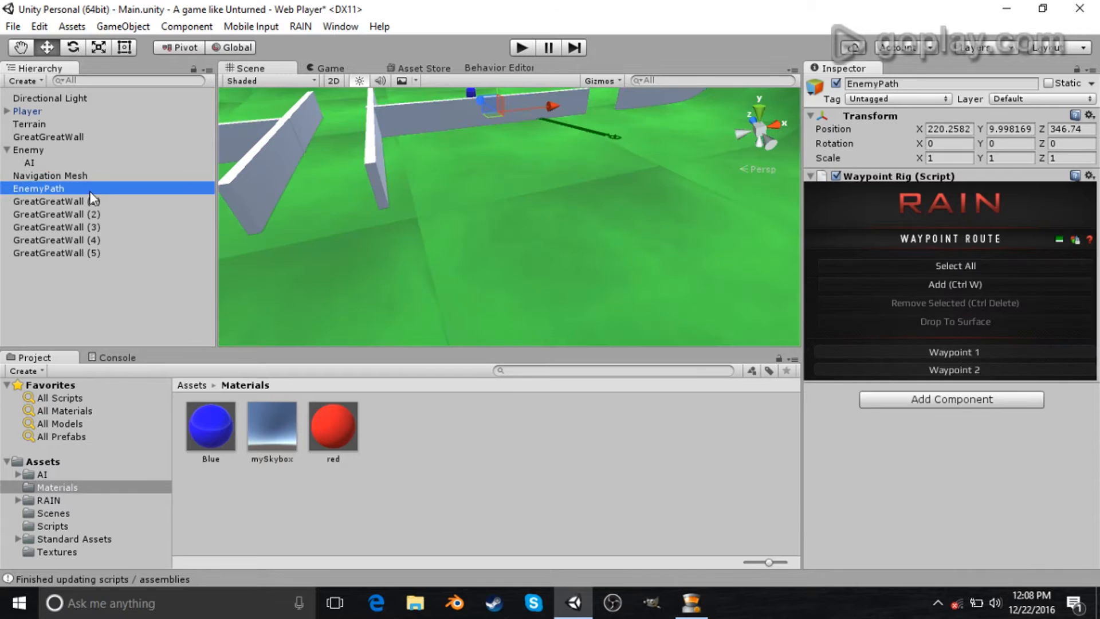
right_click(98, 277)
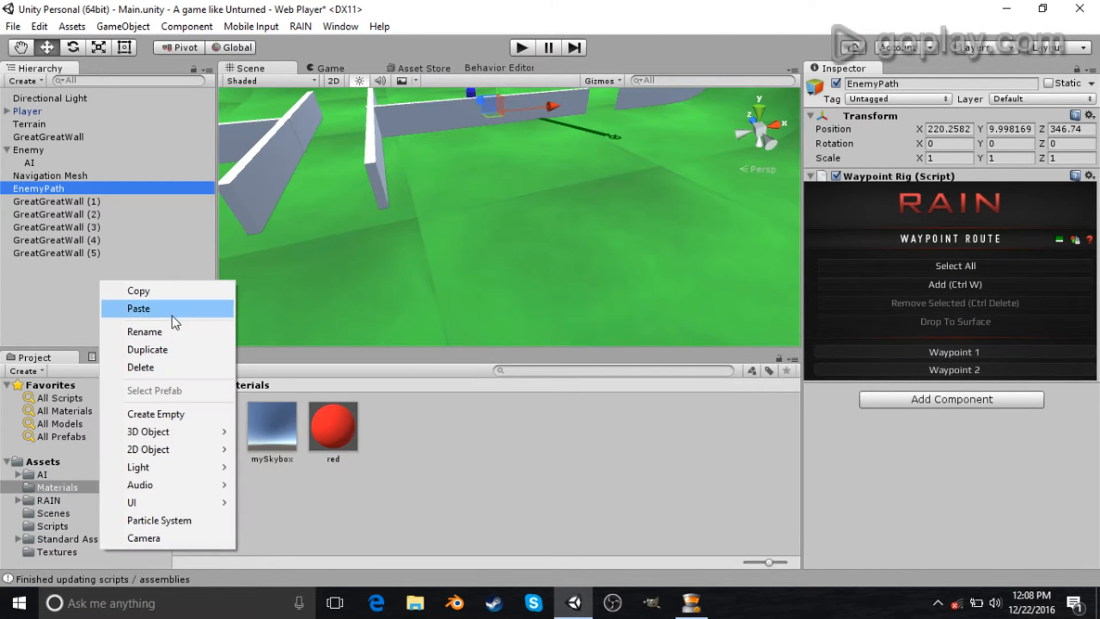
click(172, 413)
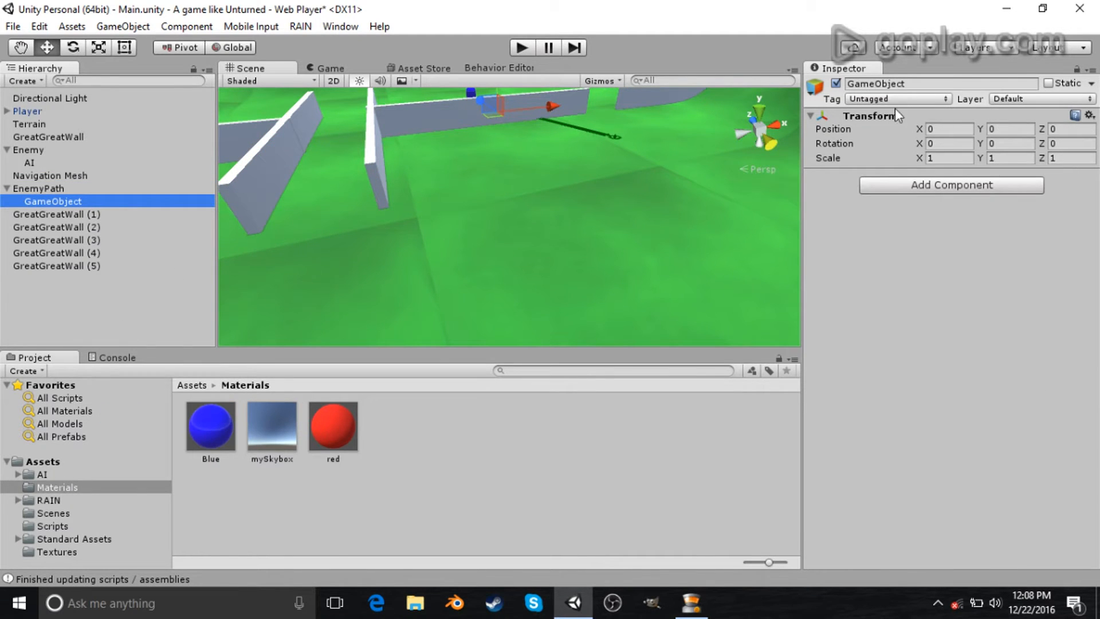
click(940, 85)
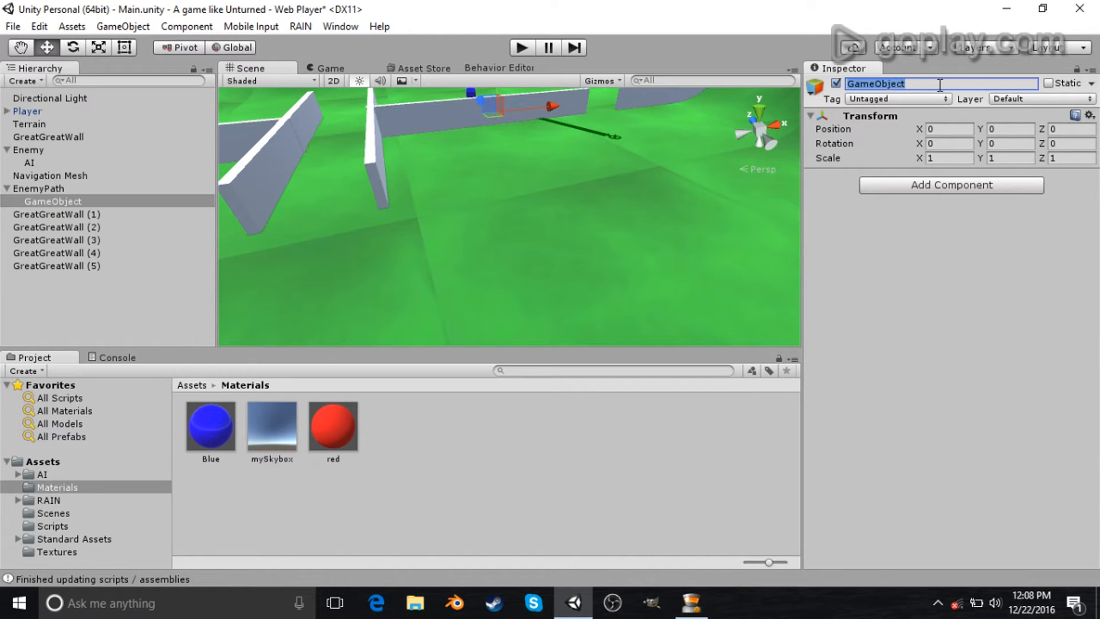
text(walls)
drag(66, 201, 70, 302)
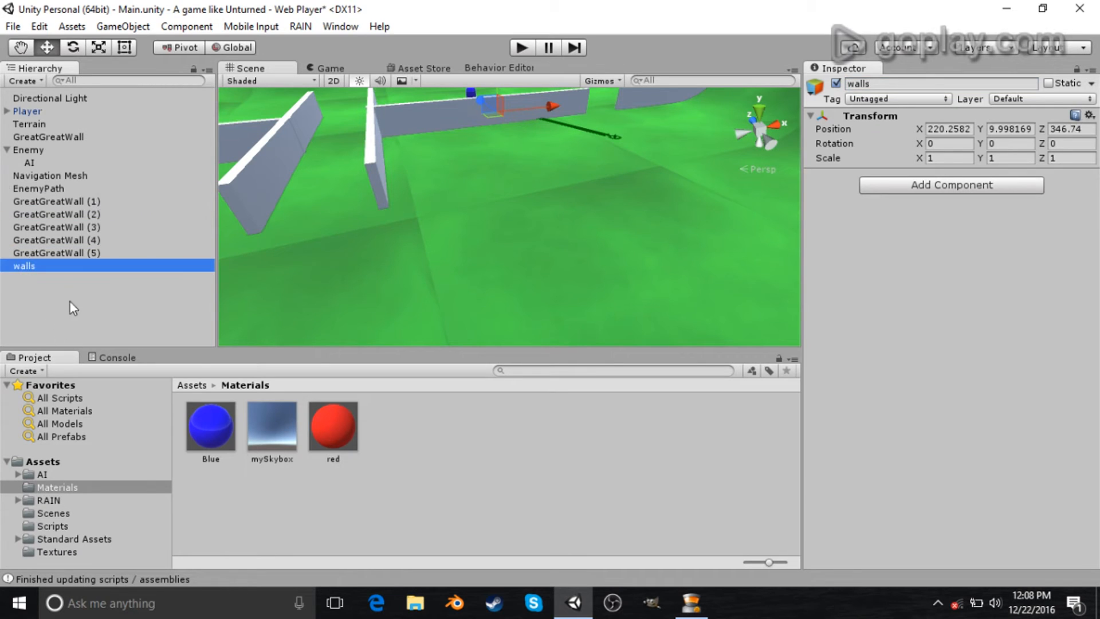
- Group the five duplicated walls under the walls object and collapse it
click(75, 204)
shift+click(85, 253)
drag(97, 232, 88, 263)
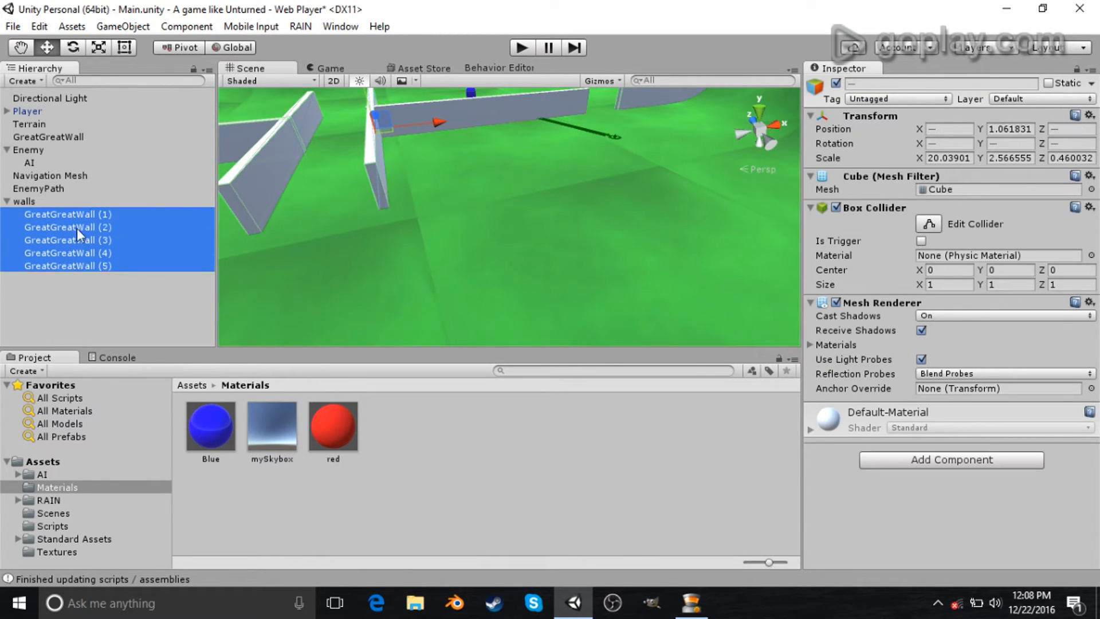
click(7, 201)
- Select the route's second waypoint, raise it, and drop it onto the terrain surface
click(31, 189)
right_drag(487, 273, 751, 282)
click(1001, 375)
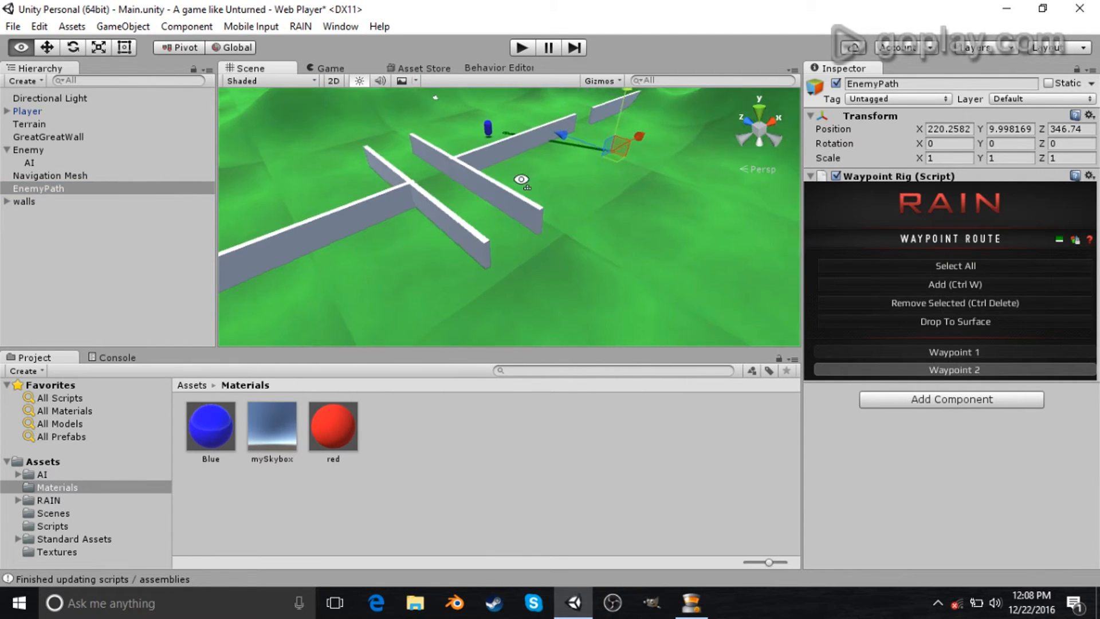
scroll(496, 322, down, 15)
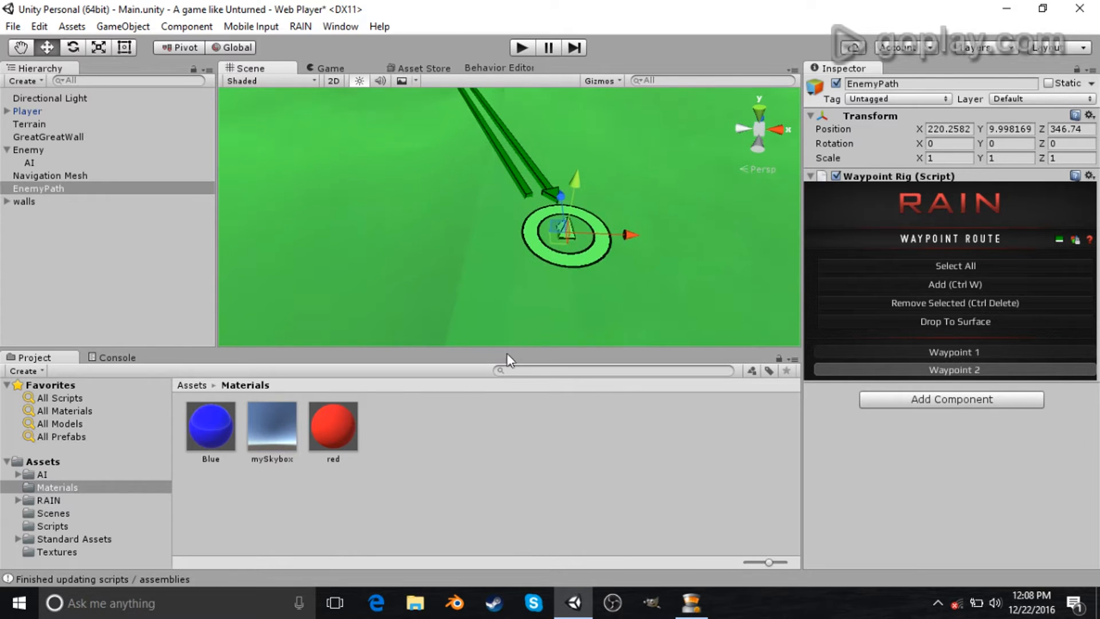
right_drag(448, 277, 530, 180)
drag(511, 174, 513, 135)
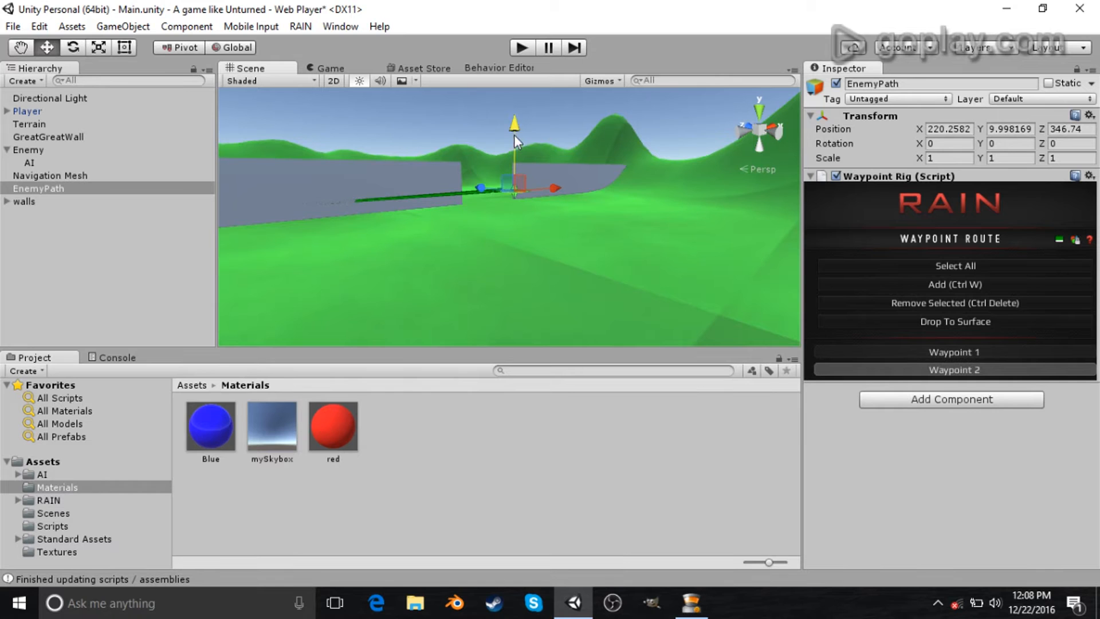
click(979, 320)
- Add a third waypoint, move it along beside the wall, and drop it onto the terrain surface
right_drag(550, 155, 503, 221)
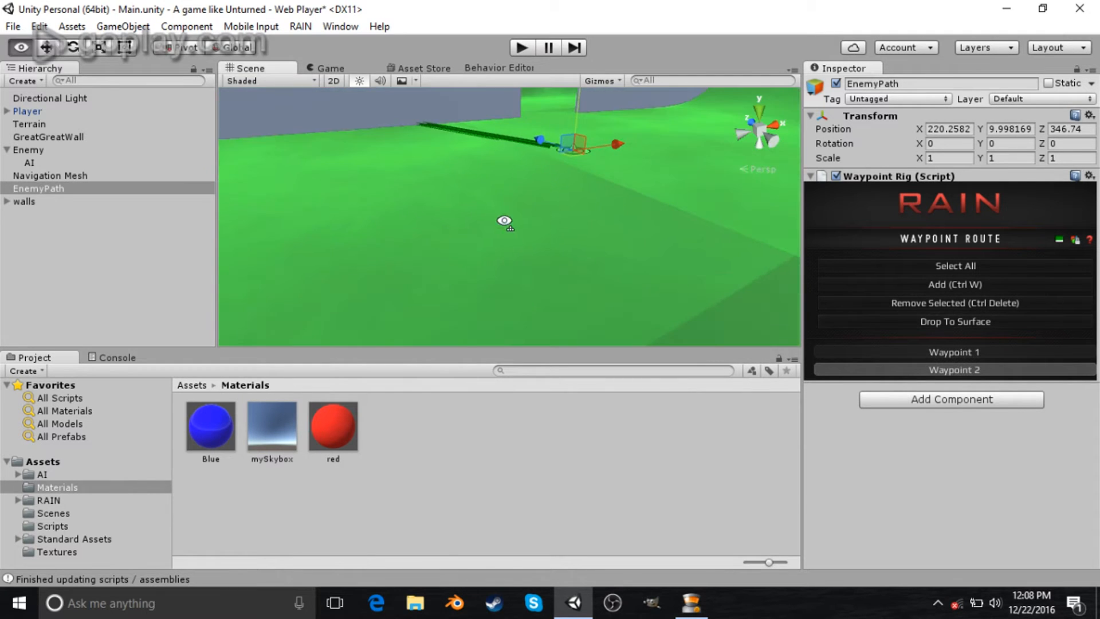
scroll(522, 263, down, 3)
right_drag(524, 265, 567, 235)
click(960, 284)
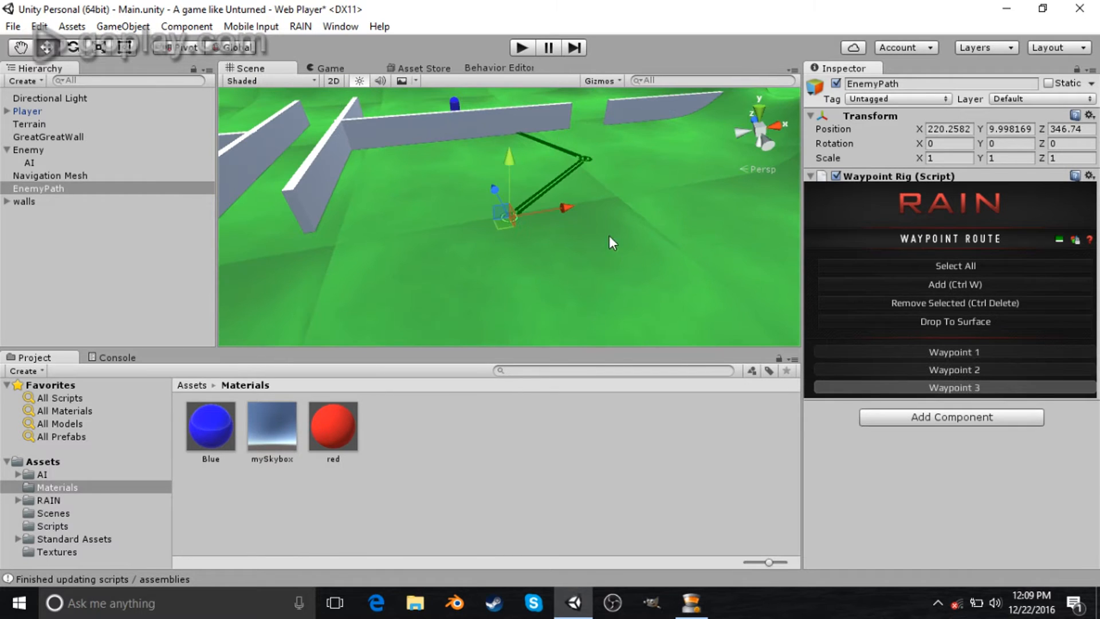
drag(562, 208, 332, 218)
right_drag(332, 218, 484, 186)
drag(504, 223, 376, 284)
key(f)
alt+drag(561, 306, 752, 243)
click(928, 322)
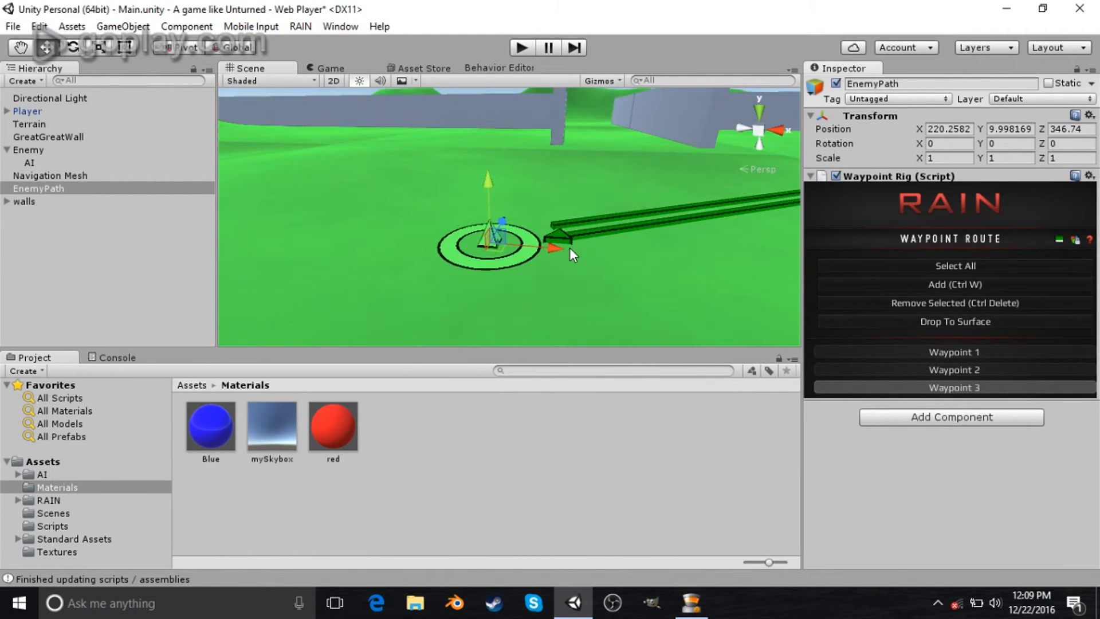
- Add a fourth waypoint to the EnemyPath route and move it along beside the wall
scroll(573, 256, down, 6)
click(965, 286)
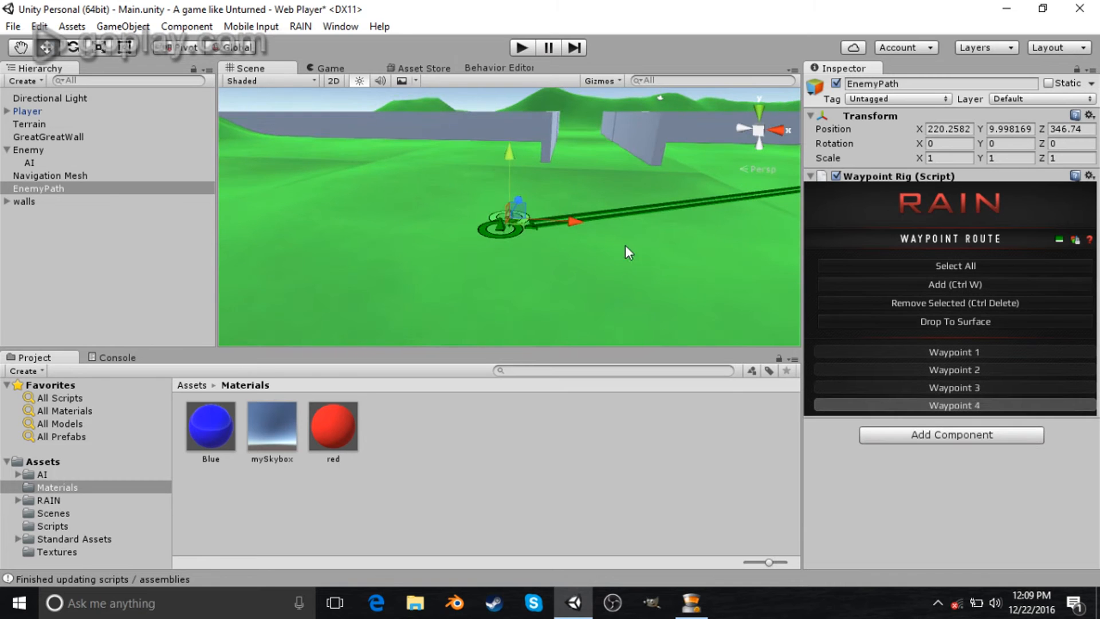
drag(567, 216, 430, 176)
alt+drag(578, 183, 521, 114)
key(f)
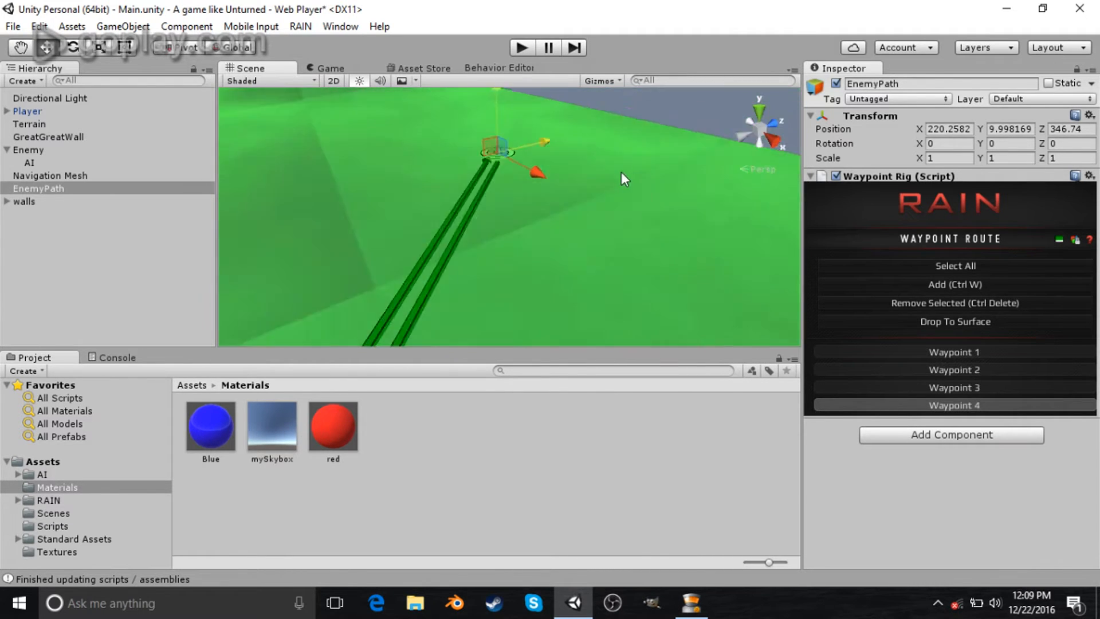
scroll(624, 254, down, 3)
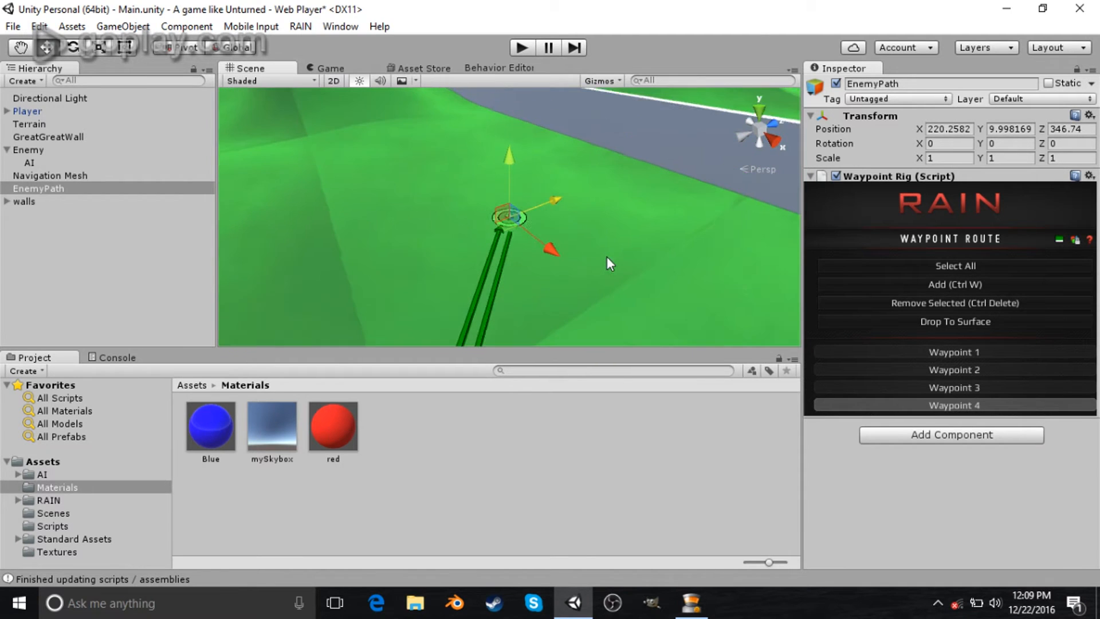
- Add a fifth waypoint and move it around the wall corner on the route's far side
key(ctrl+w)
alt+drag(602, 252, 555, 244)
drag(559, 201, 550, 263)
scroll(445, 262, down, 4)
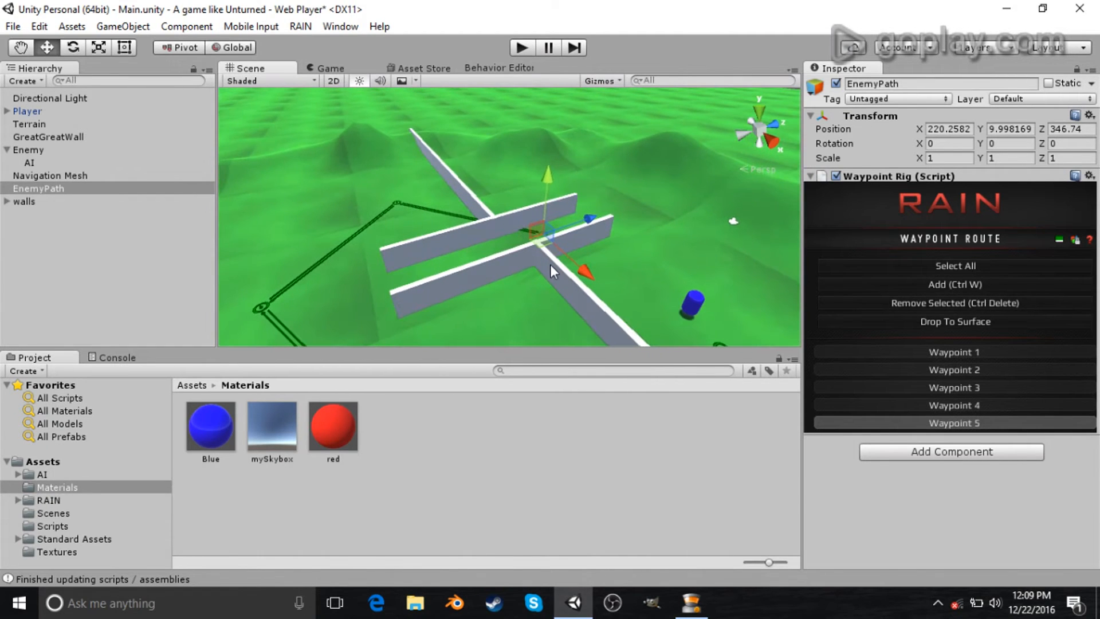
drag(587, 218, 374, 287)
- Add a sixth waypoint and move it back toward the route's starting point
key(ctrl+w)
key(s)
right_drag(373, 286, 422, 287)
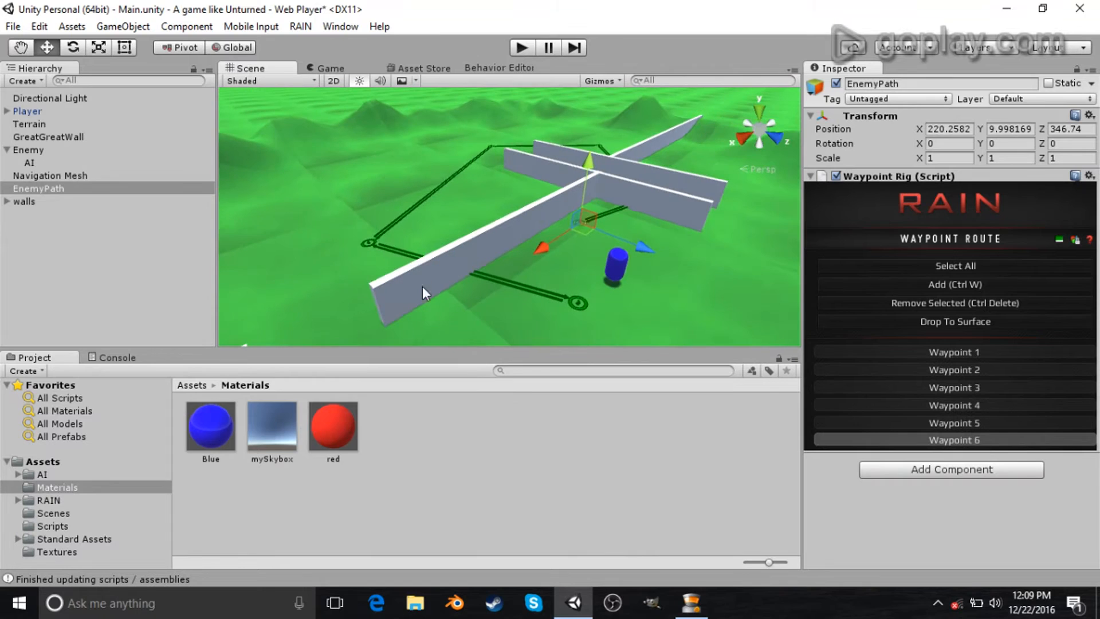
- In the Behavior Editor, set the waypointpatrol node's Waypoint Route to EnemyPath and dock the editor beside the scene tabs
click(461, 69)
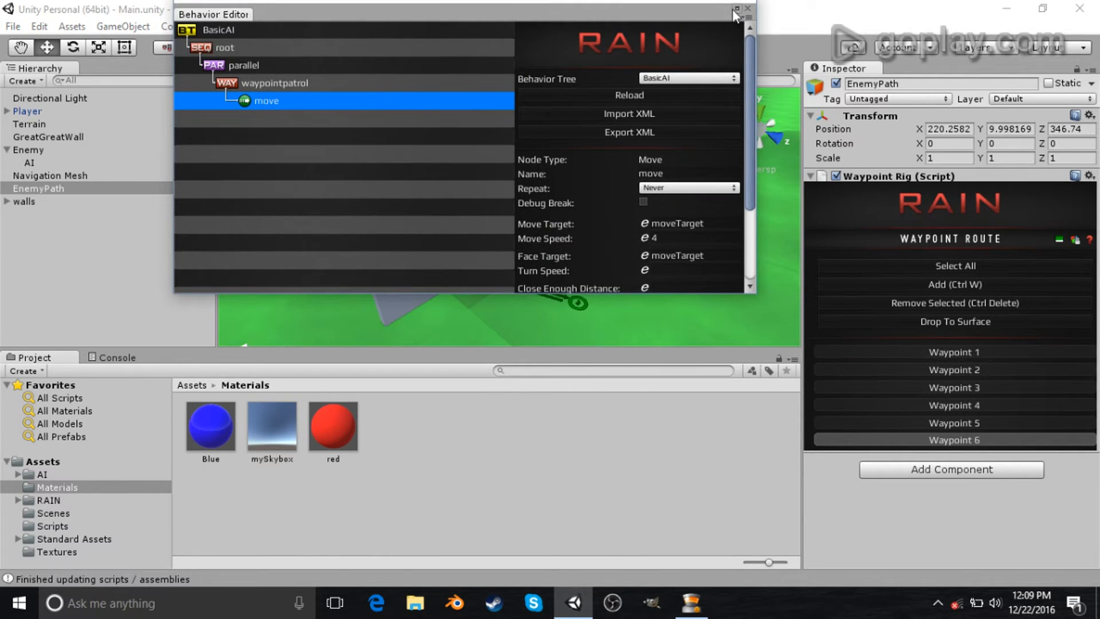
click(737, 9)
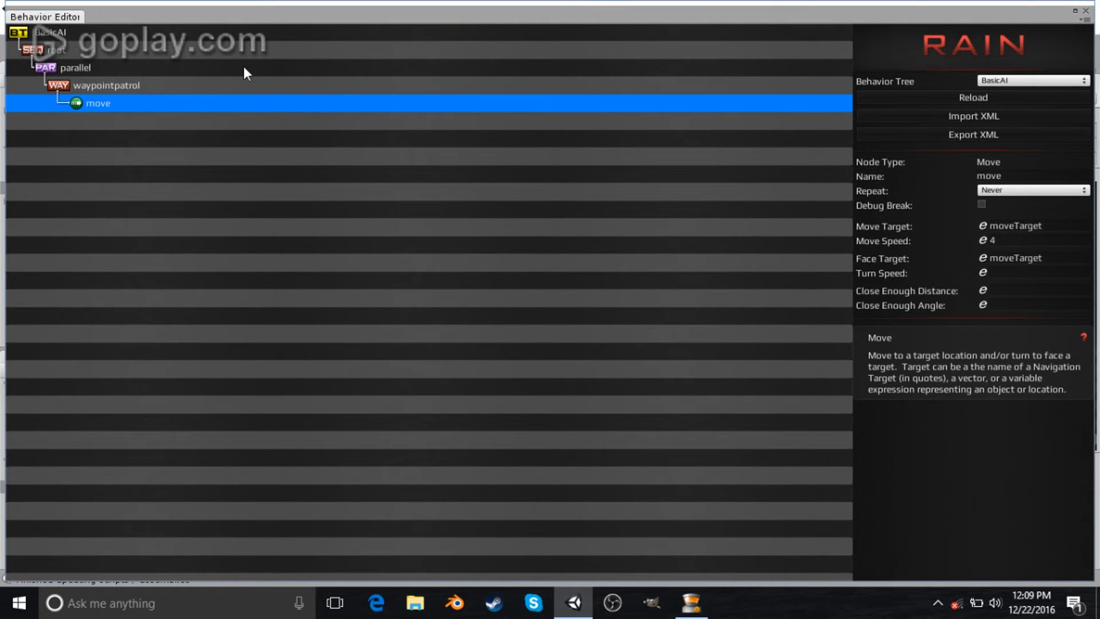
click(238, 88)
click(1011, 222)
text(EnemyPath)
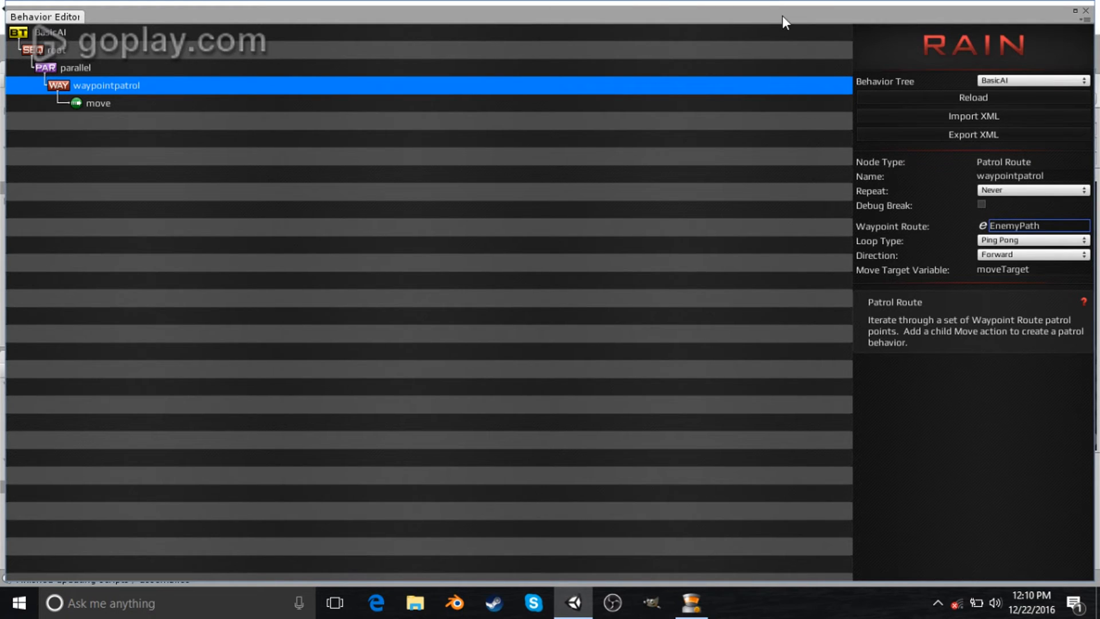
drag(781, 15, 916, 366)
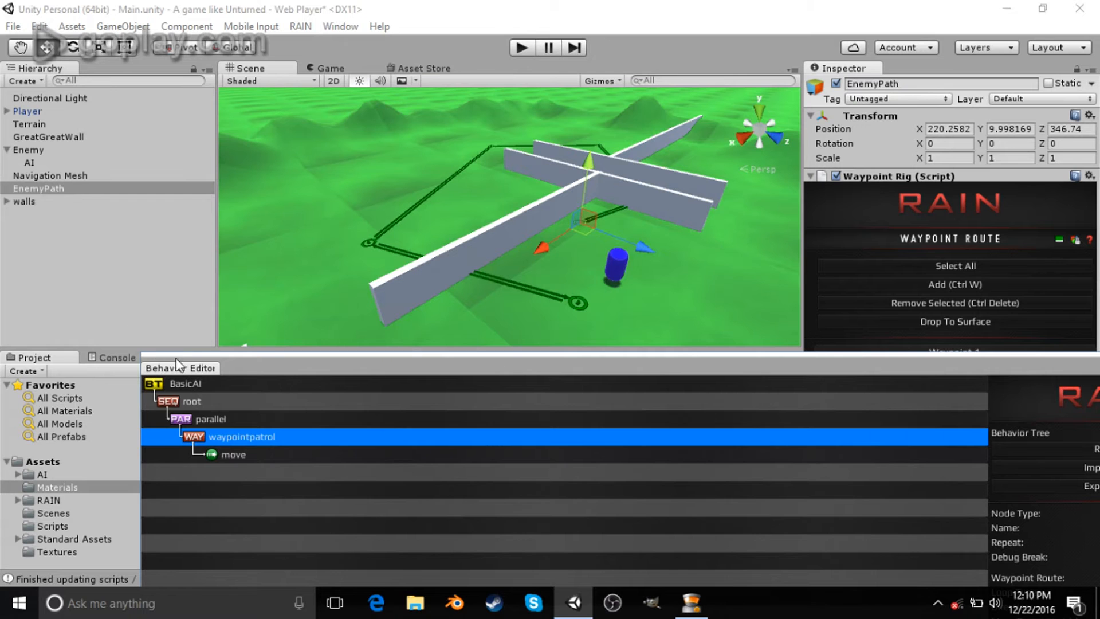
drag(177, 376, 502, 91)
- Run the game in the Game view to test the enemy's patrol, then stop it
click(328, 68)
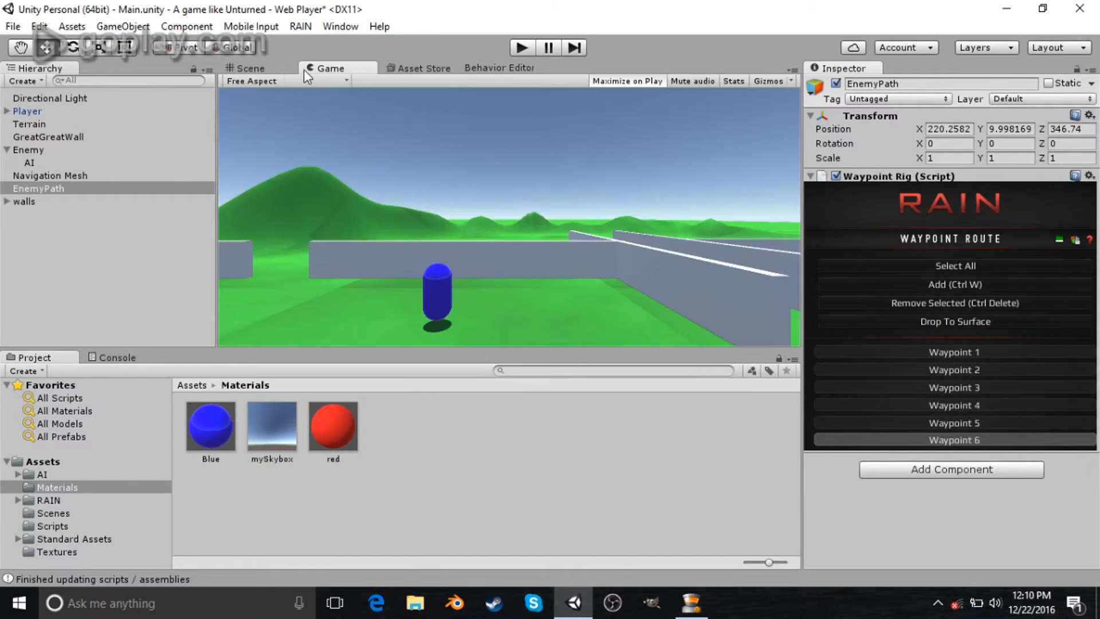
click(525, 46)
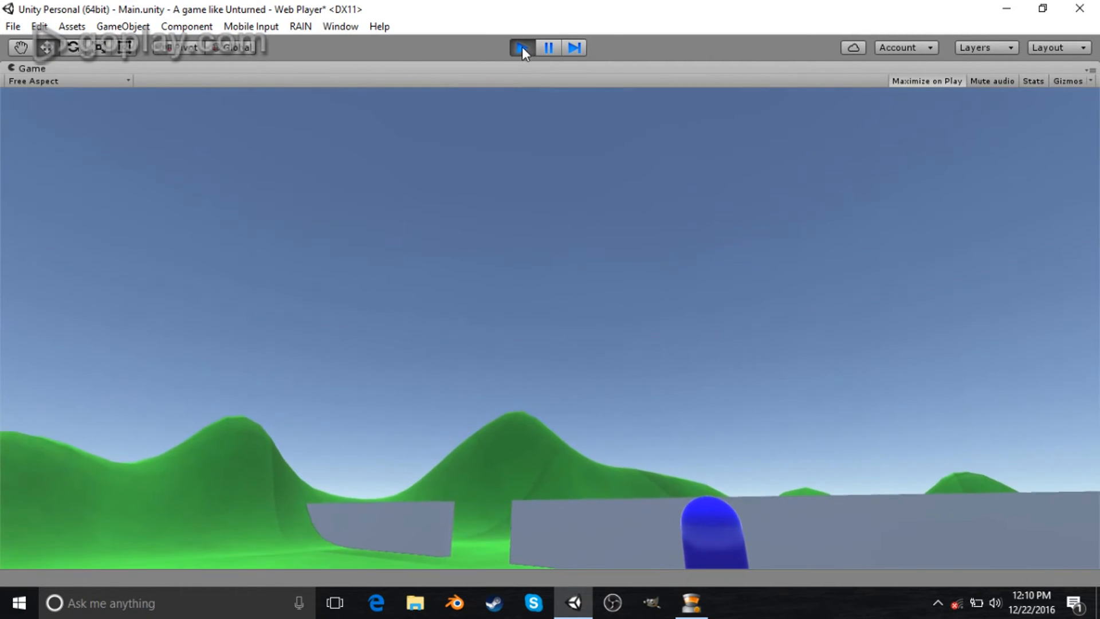
click(521, 47)
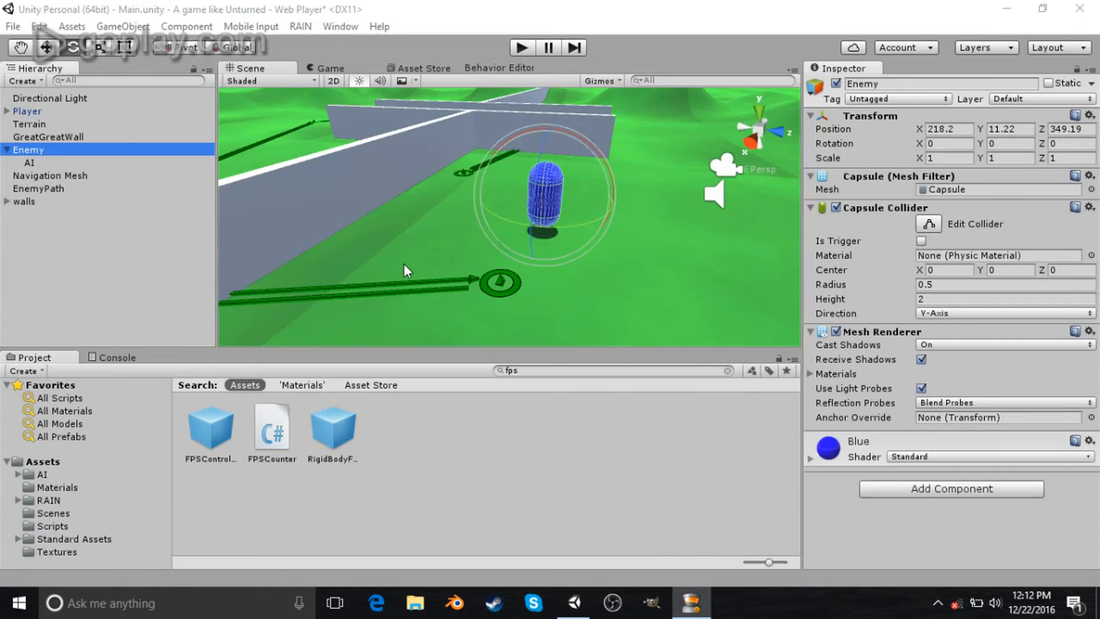
- Select the Enemy's AI object and enable Allow 3DMovement and Allow 3DRotation in its motor settings
alt+drag(404, 265, 483, 232)
key(s)
right_drag(483, 232, 477, 155)
click(44, 151)
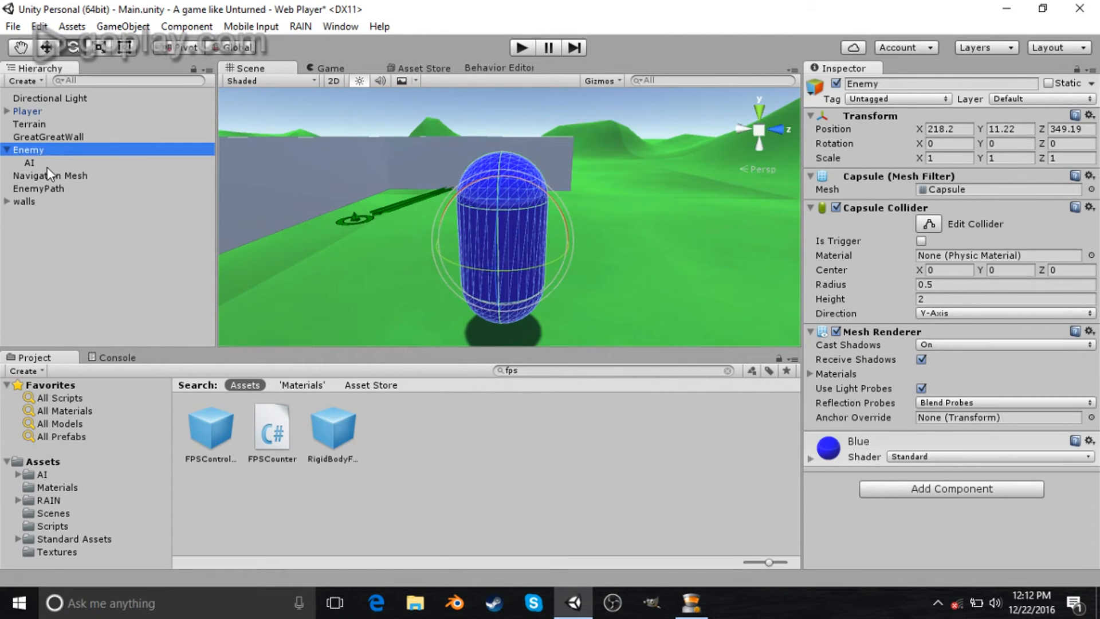
click(47, 167)
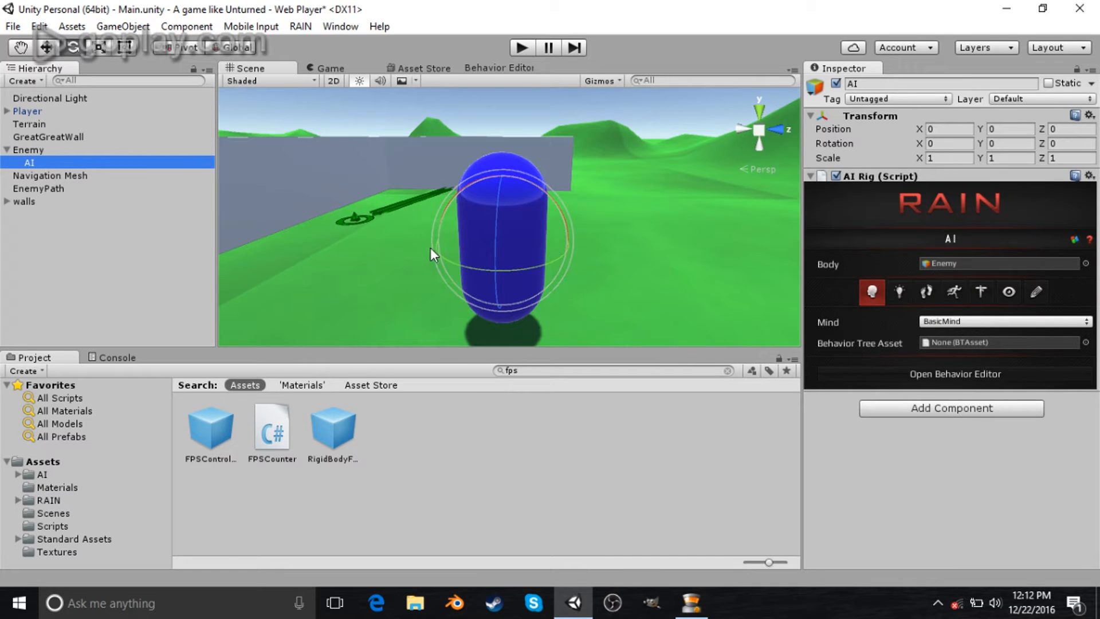
click(926, 292)
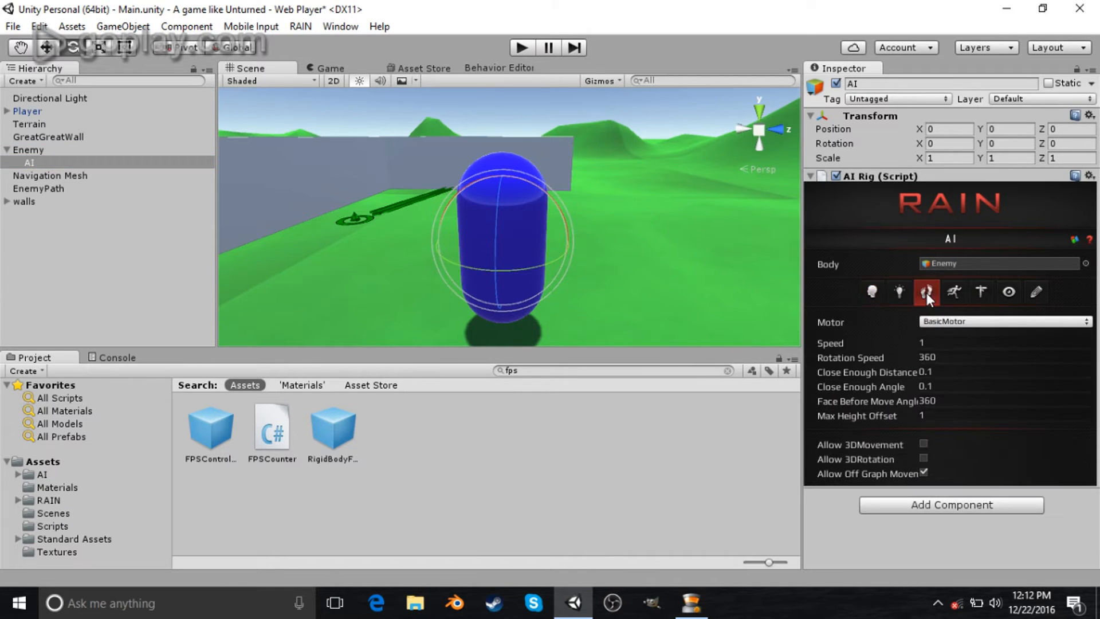
click(924, 443)
click(921, 459)
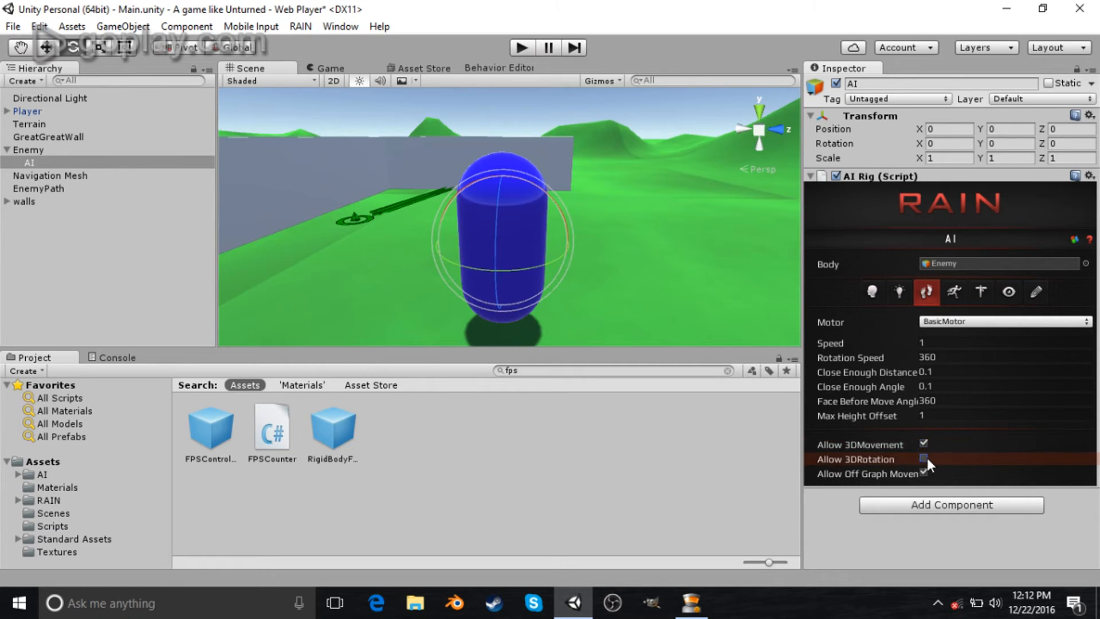
- Assign the BasicAI behavior tree as the AI's Behavior Tree Asset in its mind settings
click(872, 291)
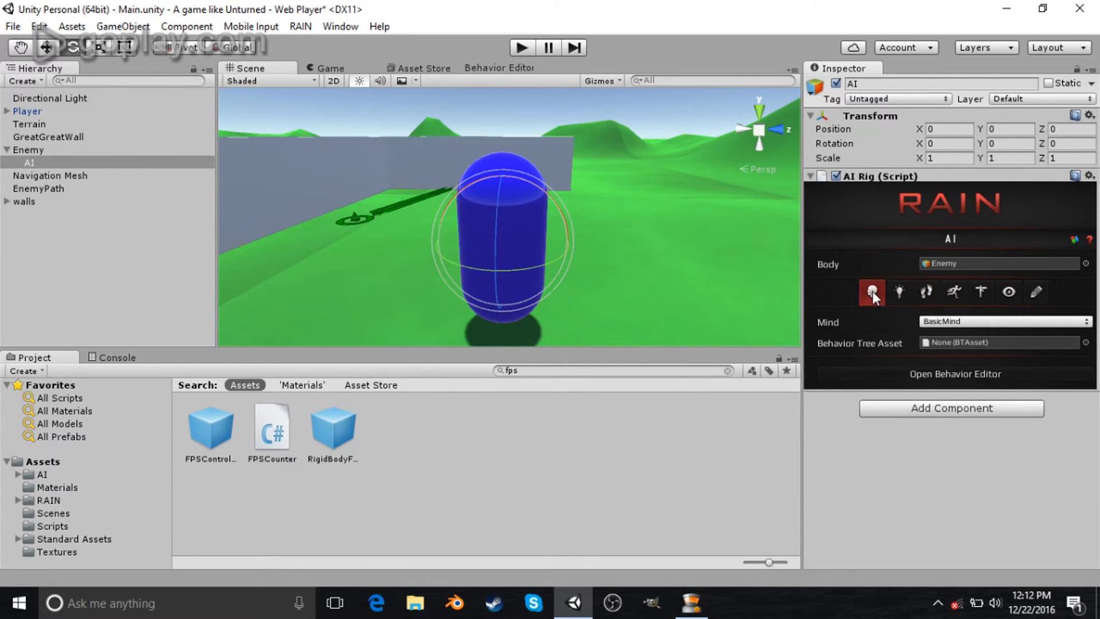
click(1084, 342)
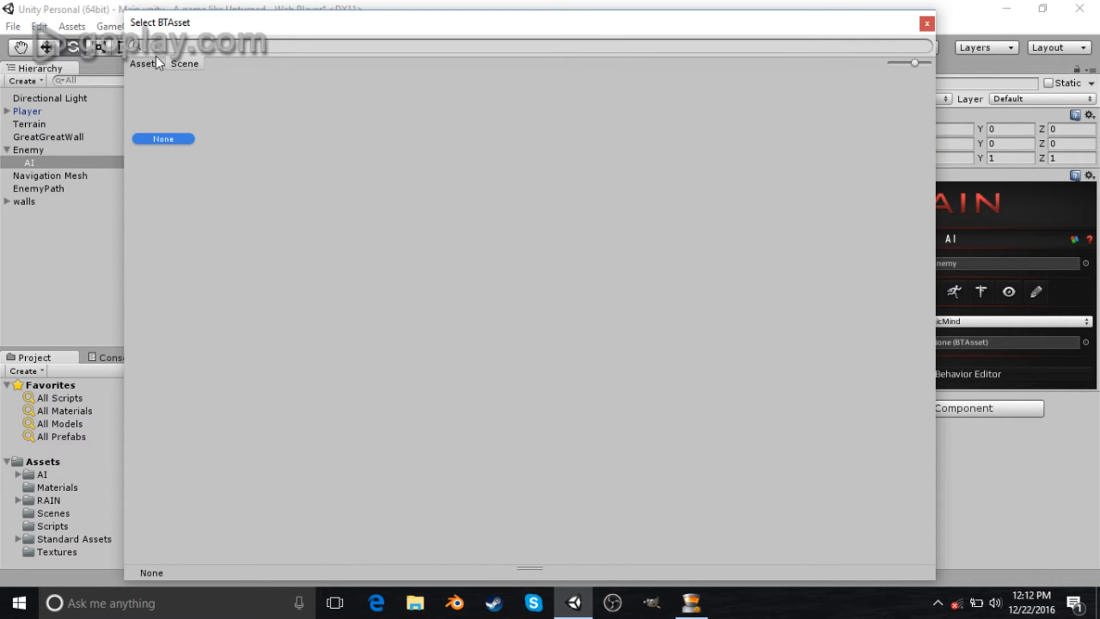
double_click(194, 90)
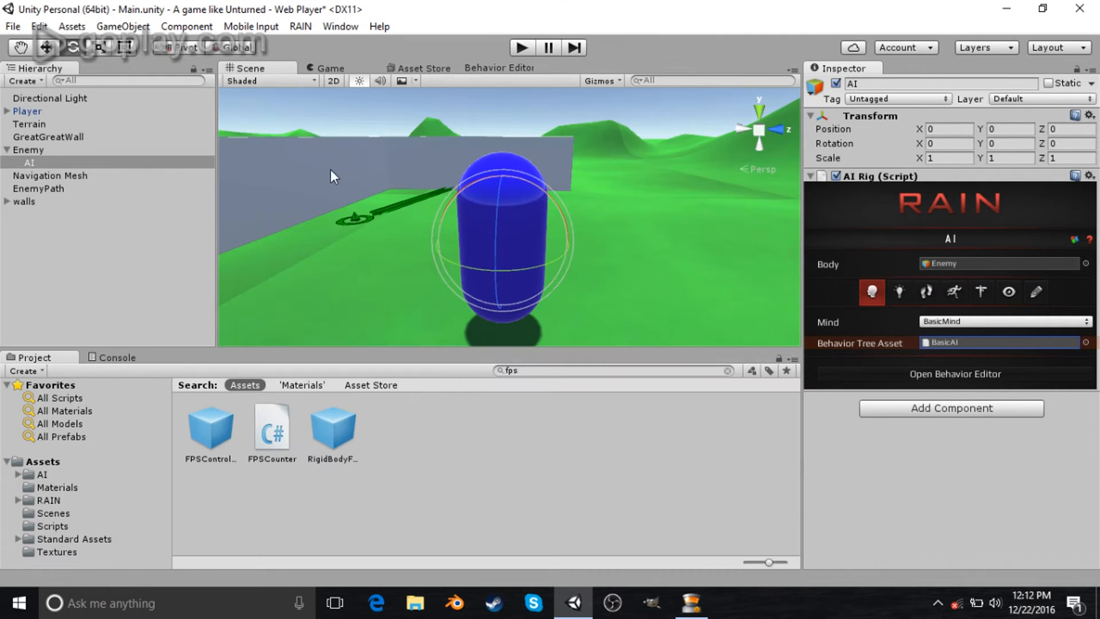
- Play the game and walk the player forward to watch the blue enemy patrol, then stop playback
right_drag(545, 245, 482, 278)
right_drag(589, 274, 573, 252)
key(s)
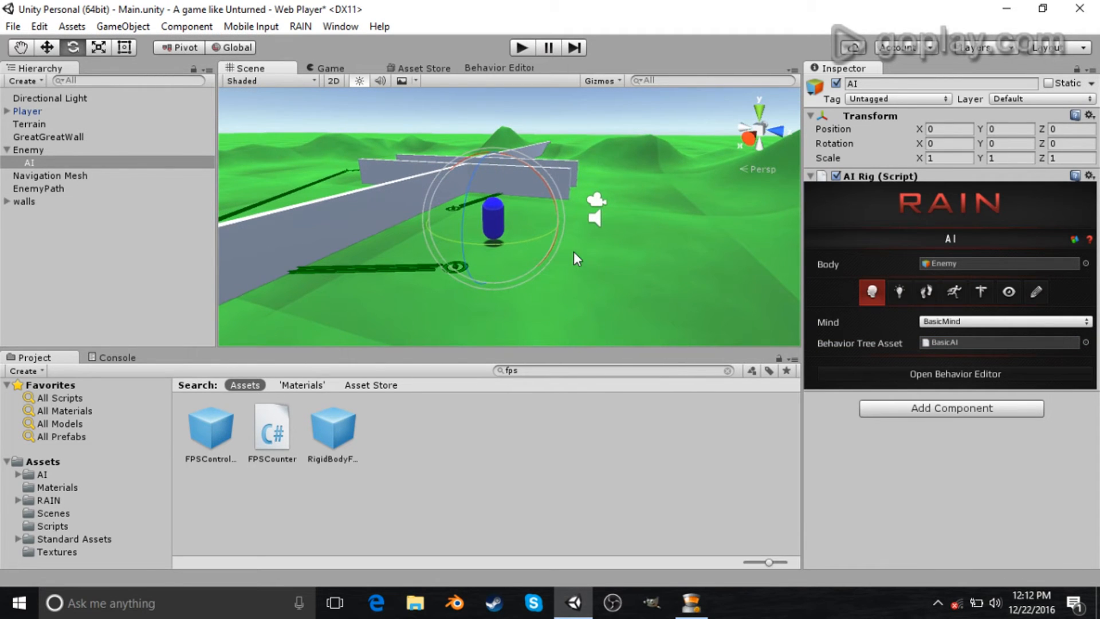
click(523, 48)
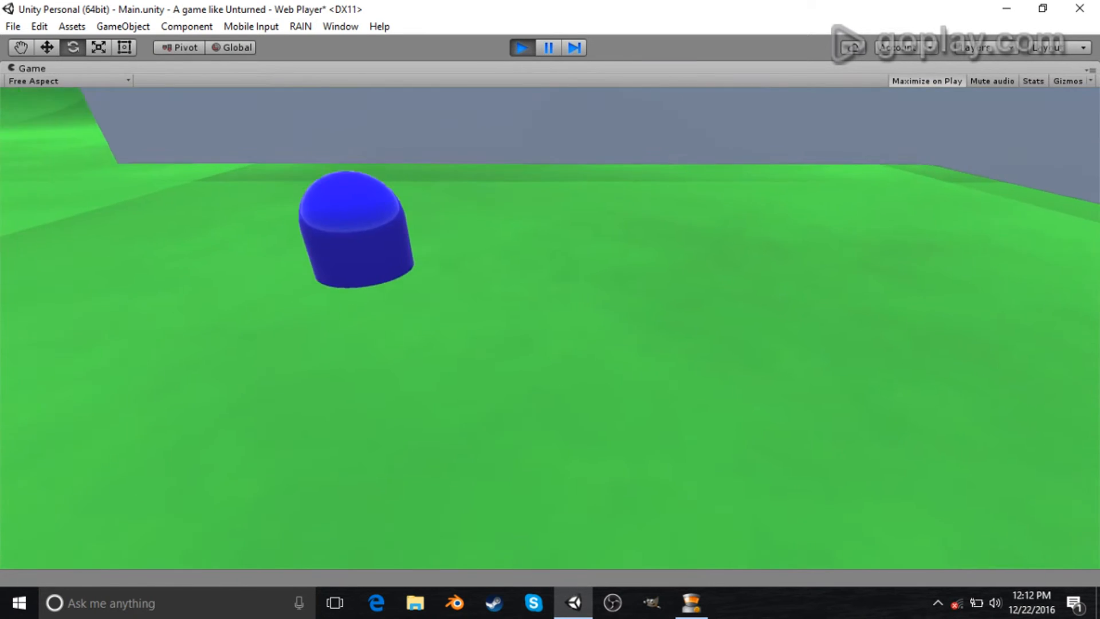
key(w)
key(w)
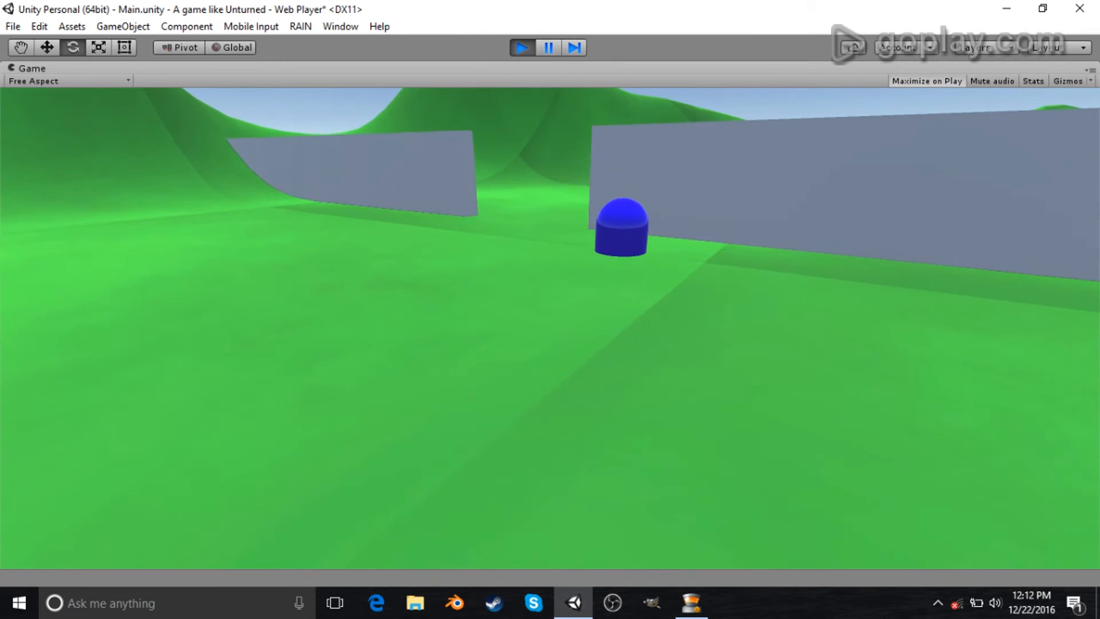
key(w)
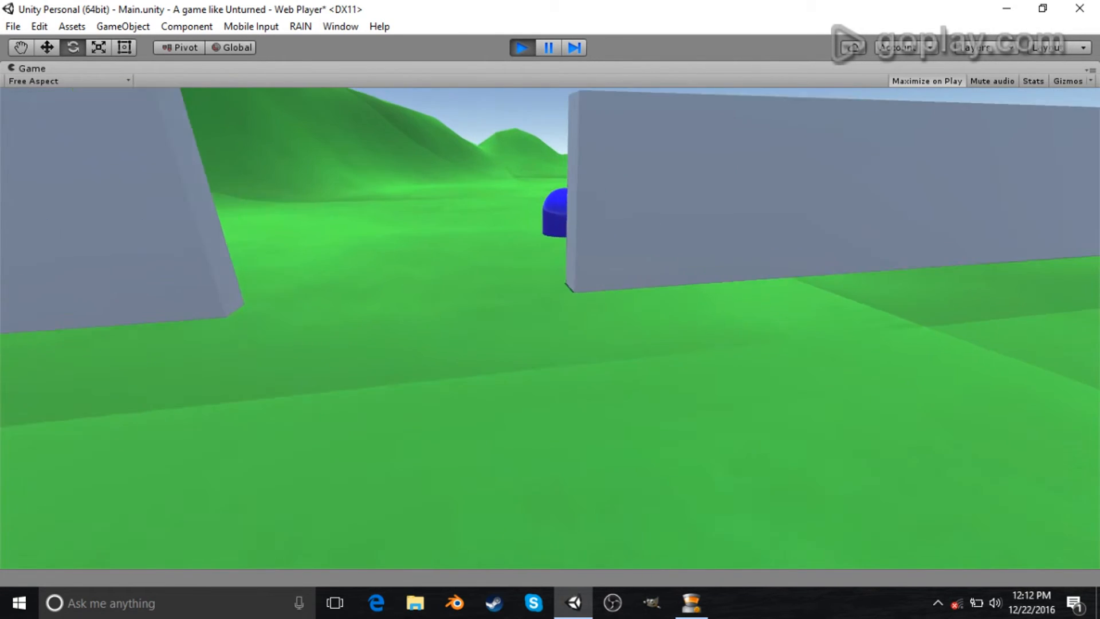
key(w)
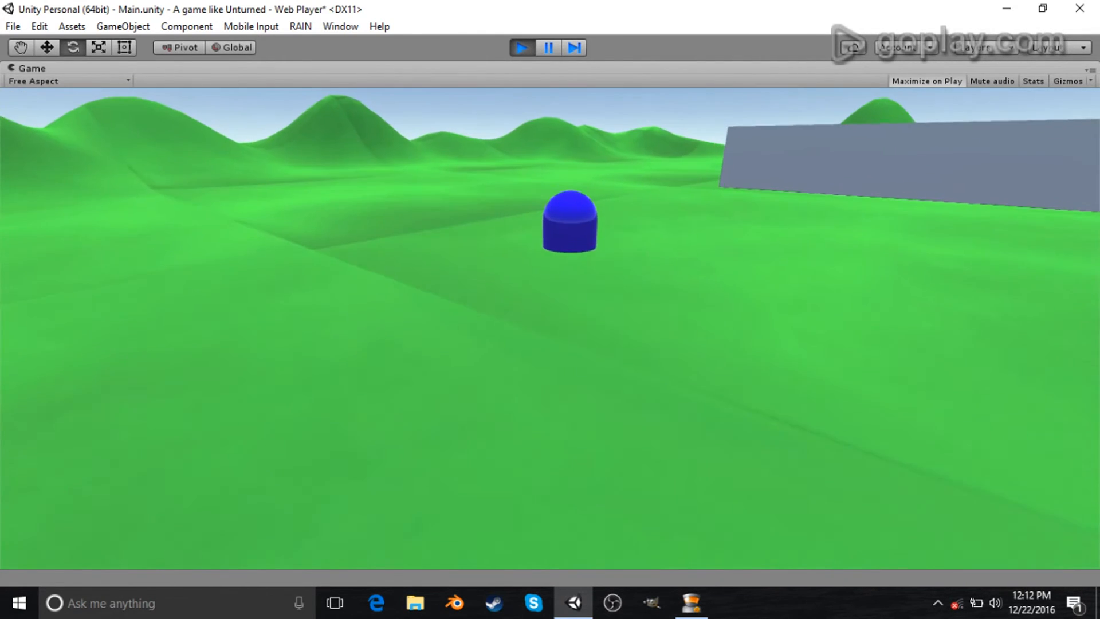
key(w)
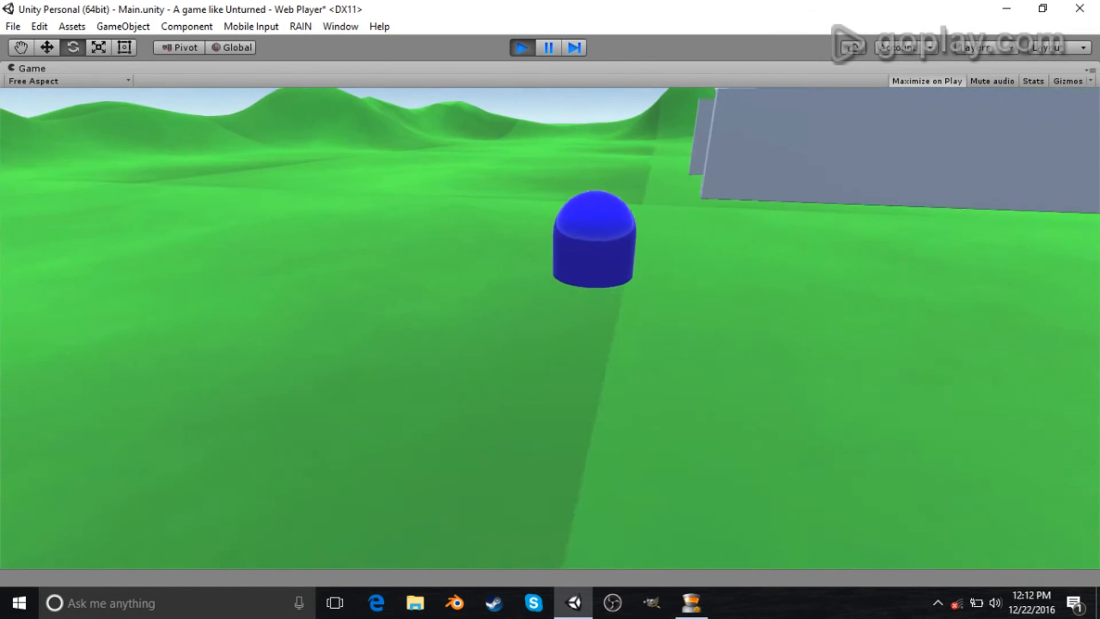
key(w)
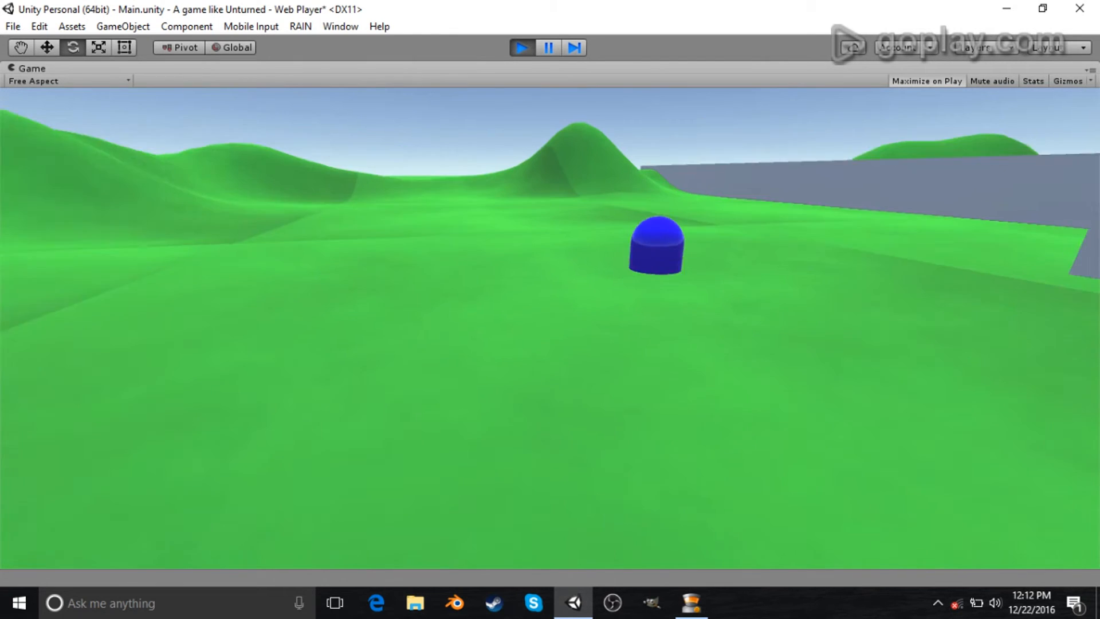
key(w)
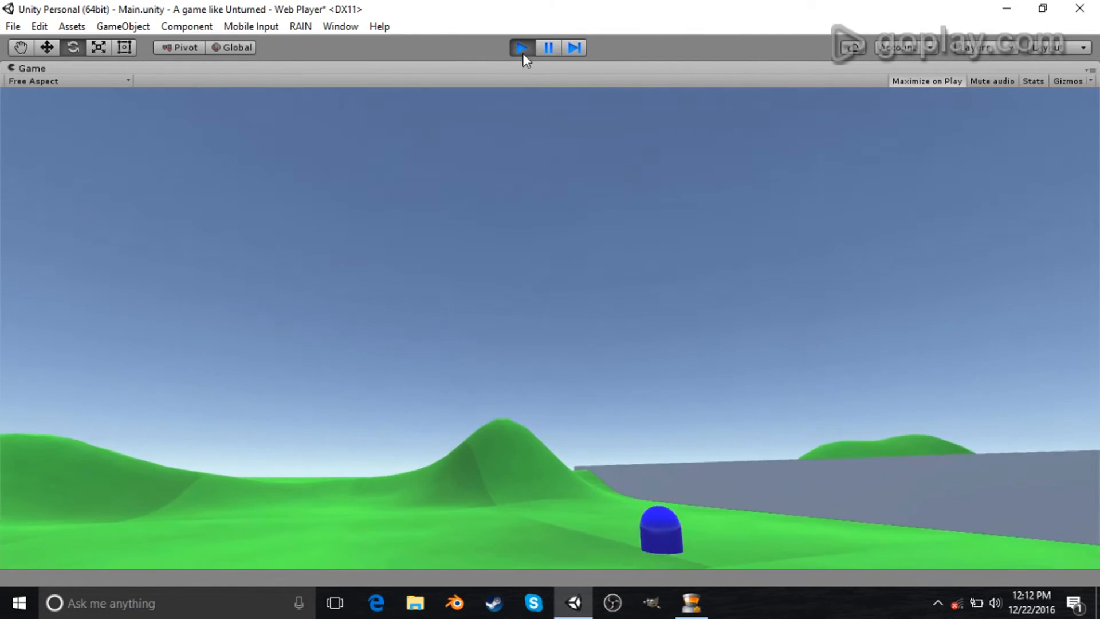
click(522, 48)
- Move the AI object out of Enemy to the top level of the hierarchy and delete the Enemy object
scroll(531, 263, up, 5)
right_drag(677, 276, 320, 230)
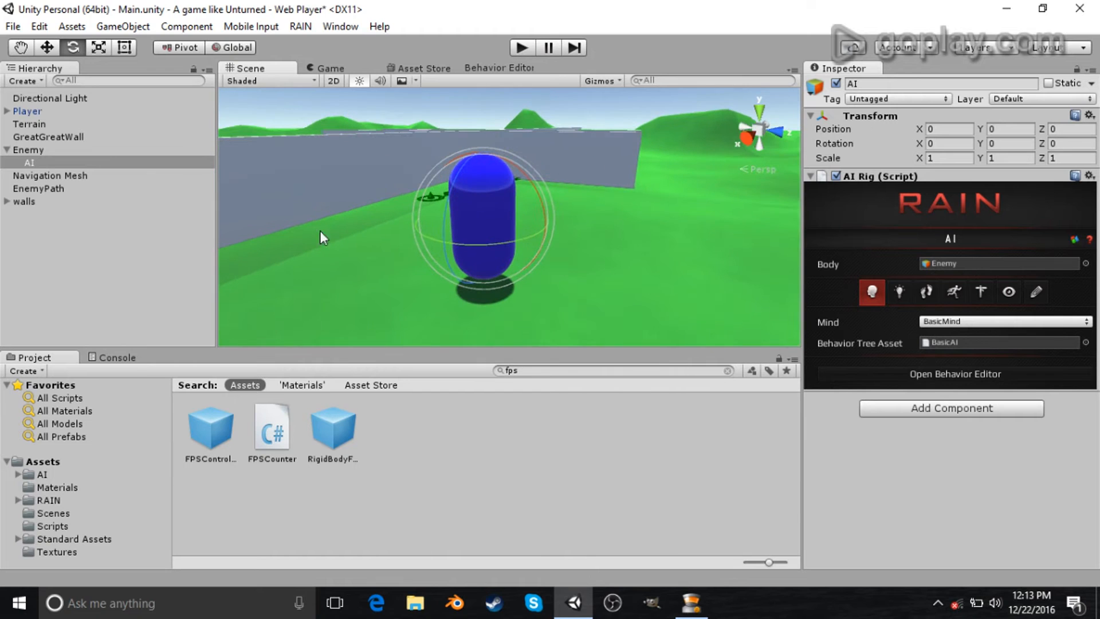
drag(37, 160, 33, 210)
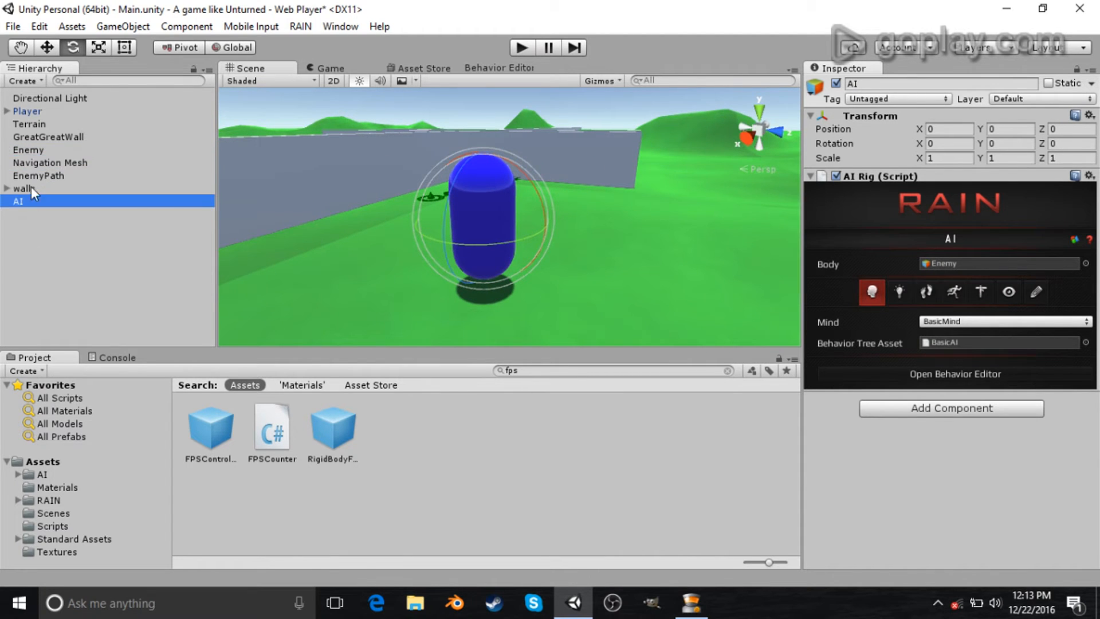
click(42, 150)
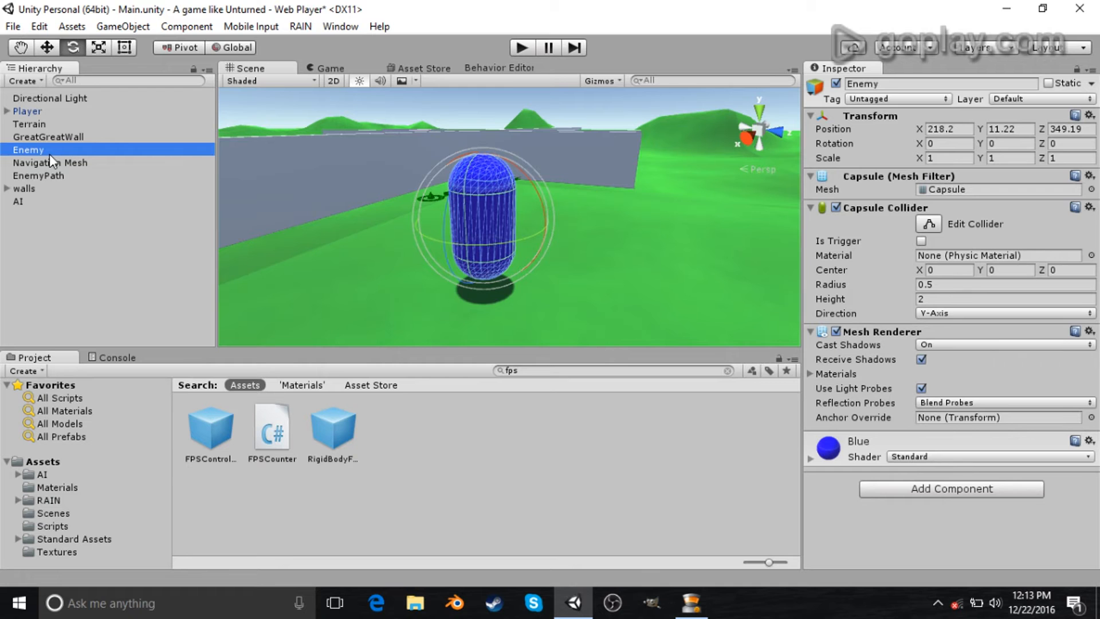
key(Delete)
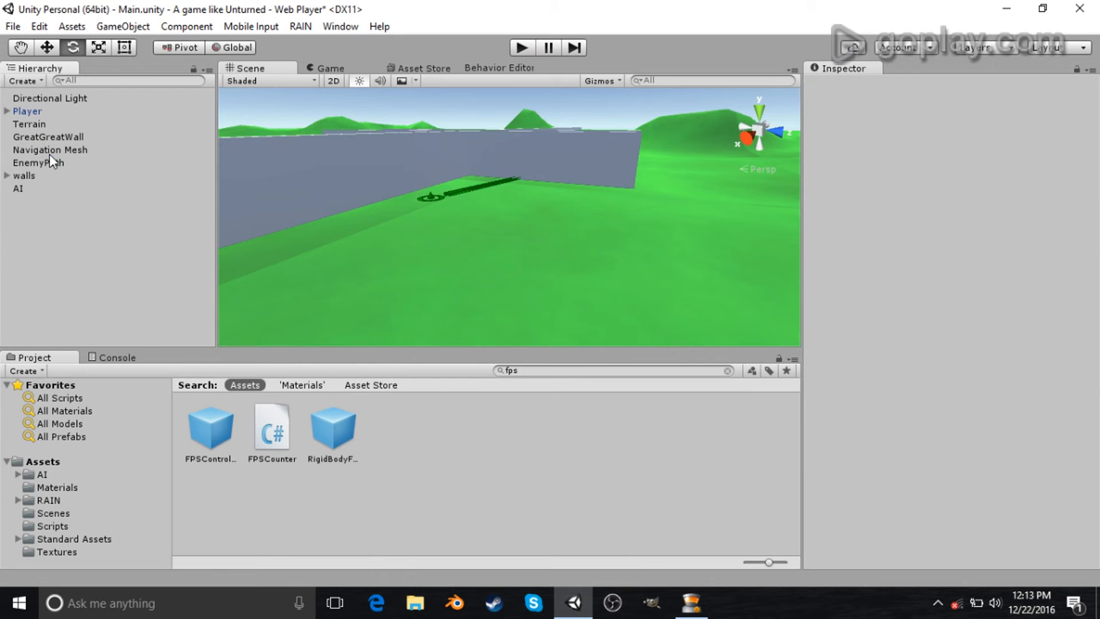
- Switch to Blender, delete the default cube, and open the mesh primitive creation tools
click(456, 604)
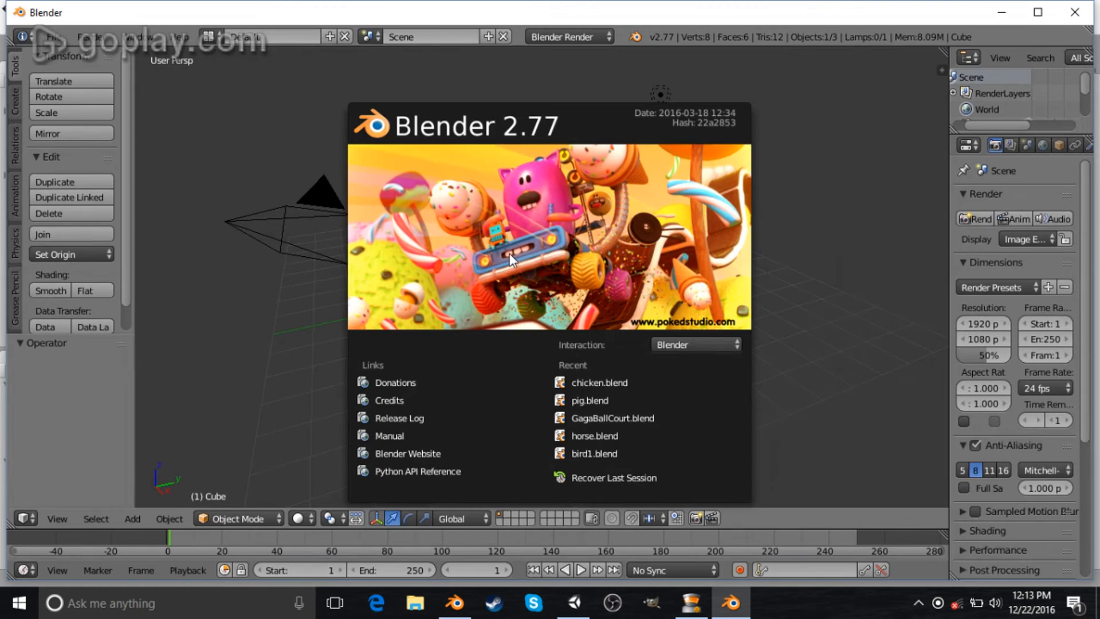
key(g)
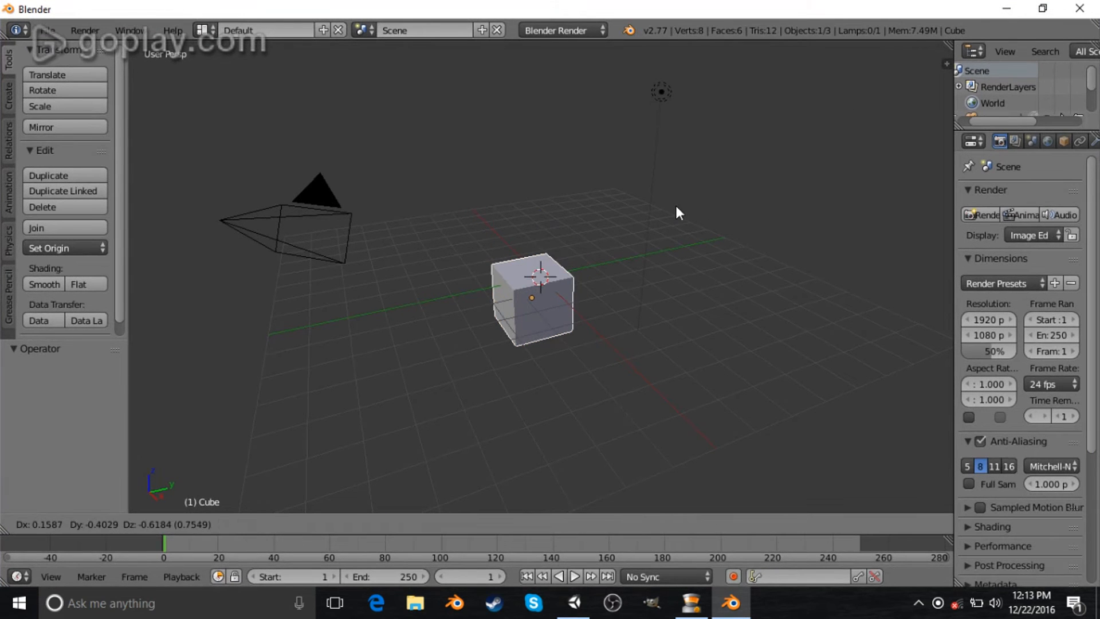
right_click(675, 204)
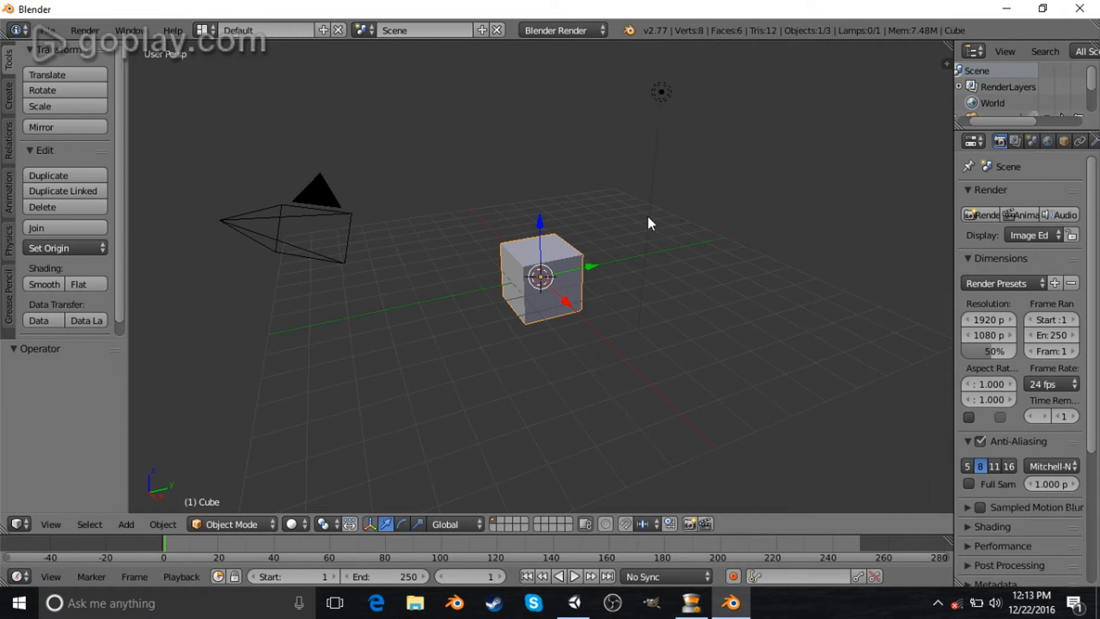
key(x)
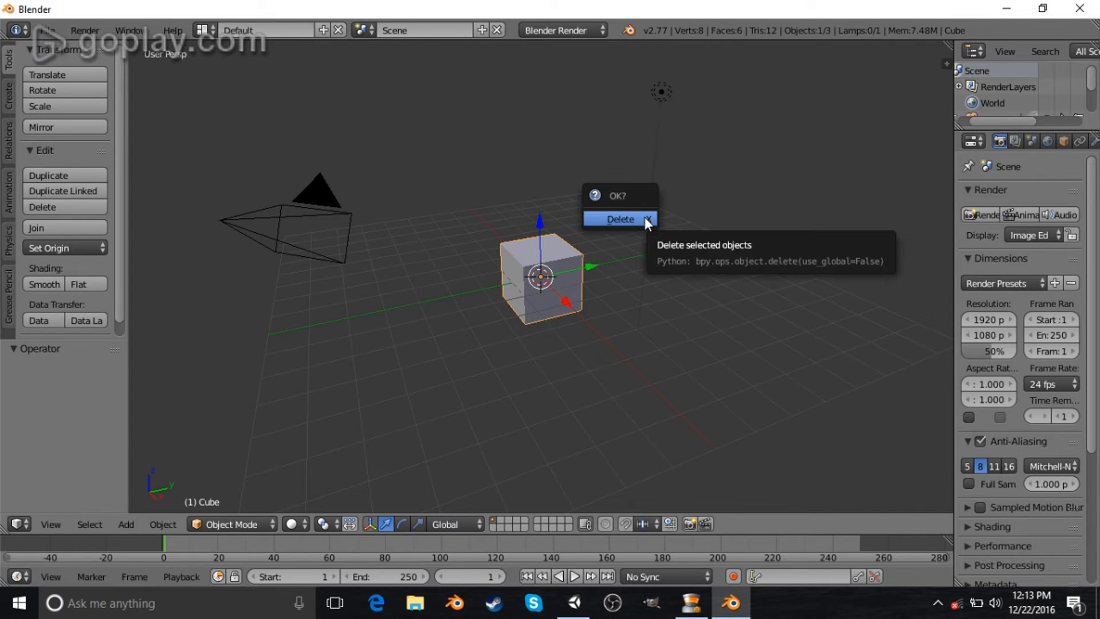
click(644, 218)
click(14, 100)
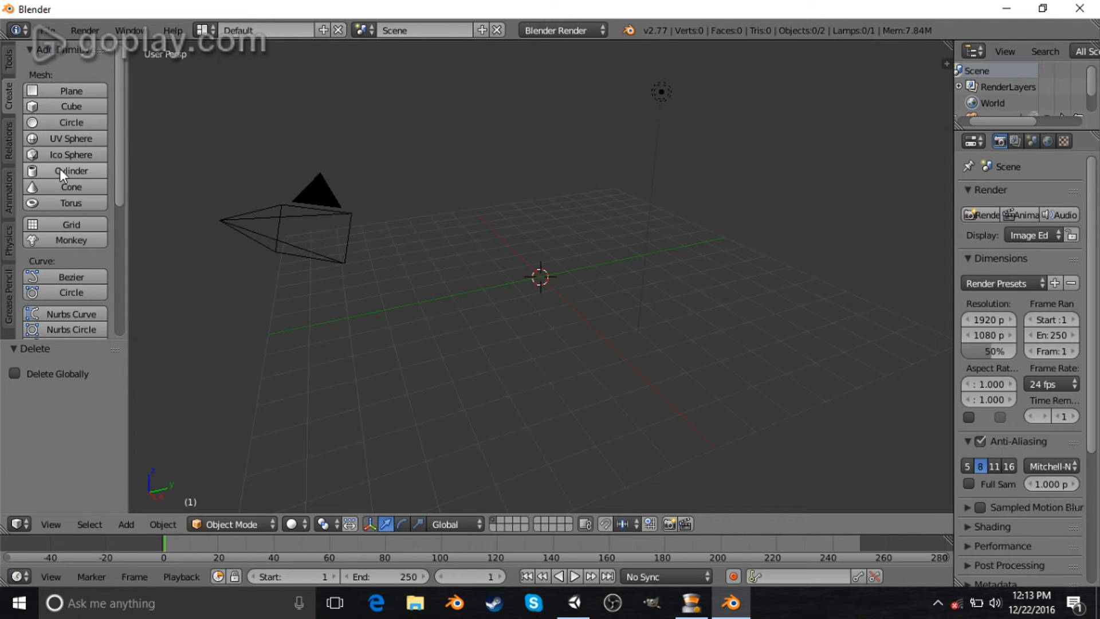
- Add a cube and scale it down to about 0.55
click(91, 105)
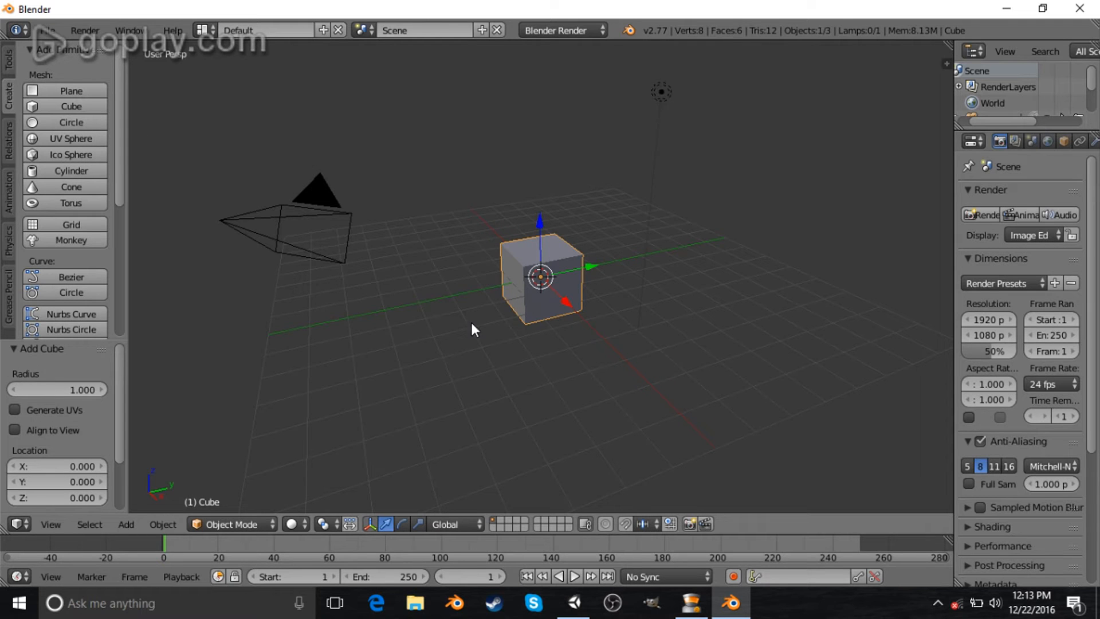
middle_drag(451, 315, 588, 309)
scroll(597, 270, up, 4)
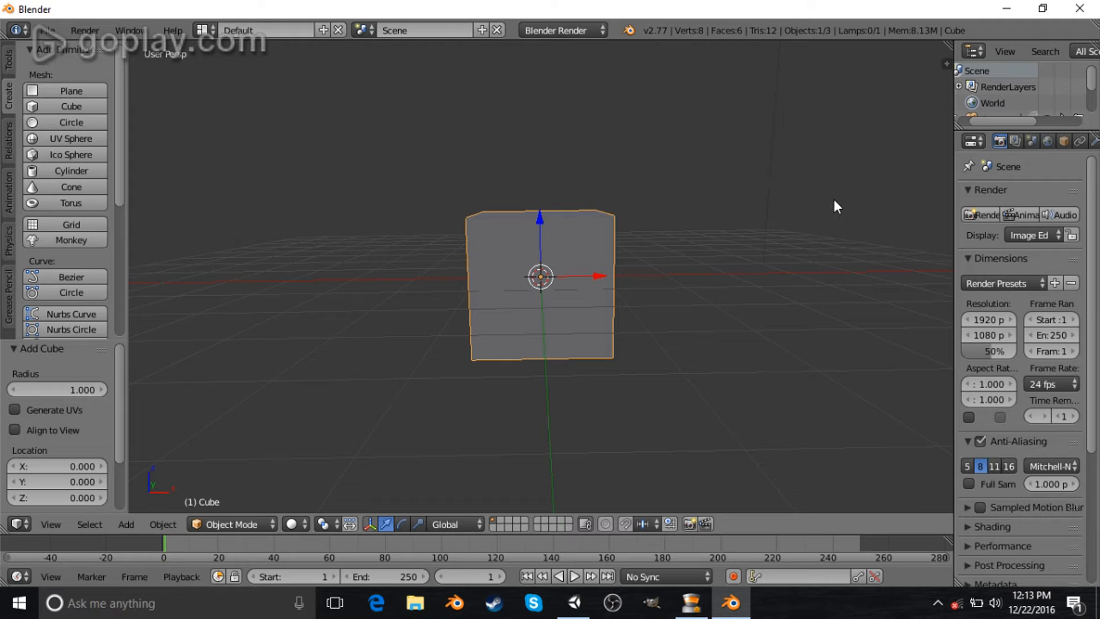
key(s)
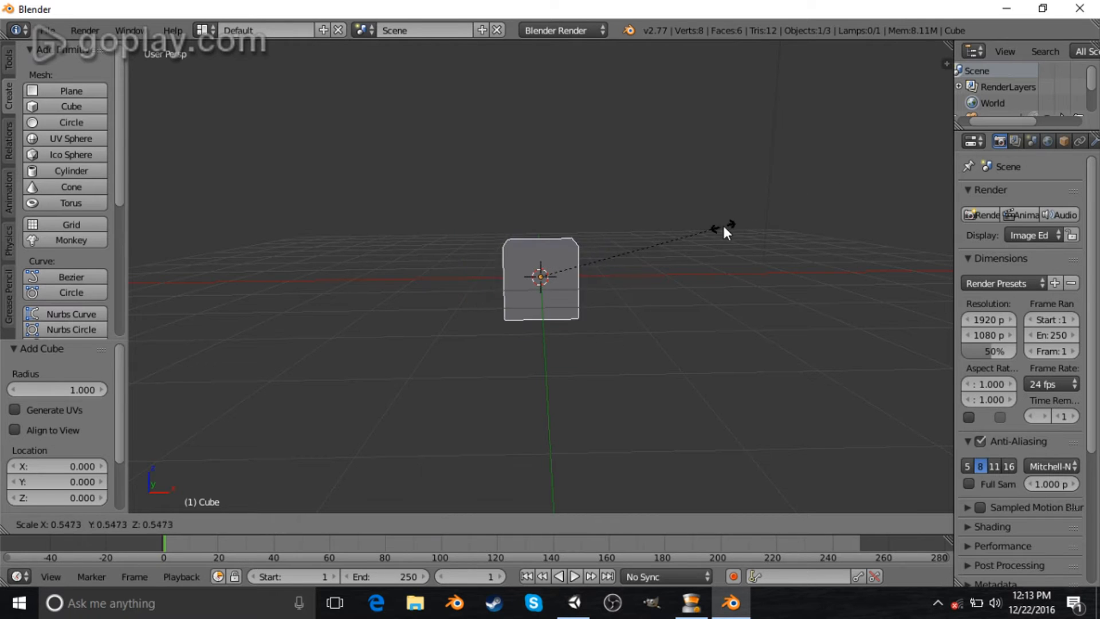
click(723, 227)
- Add a Mirror modifier to the cube
drag(603, 272, 638, 276)
right_click(637, 273)
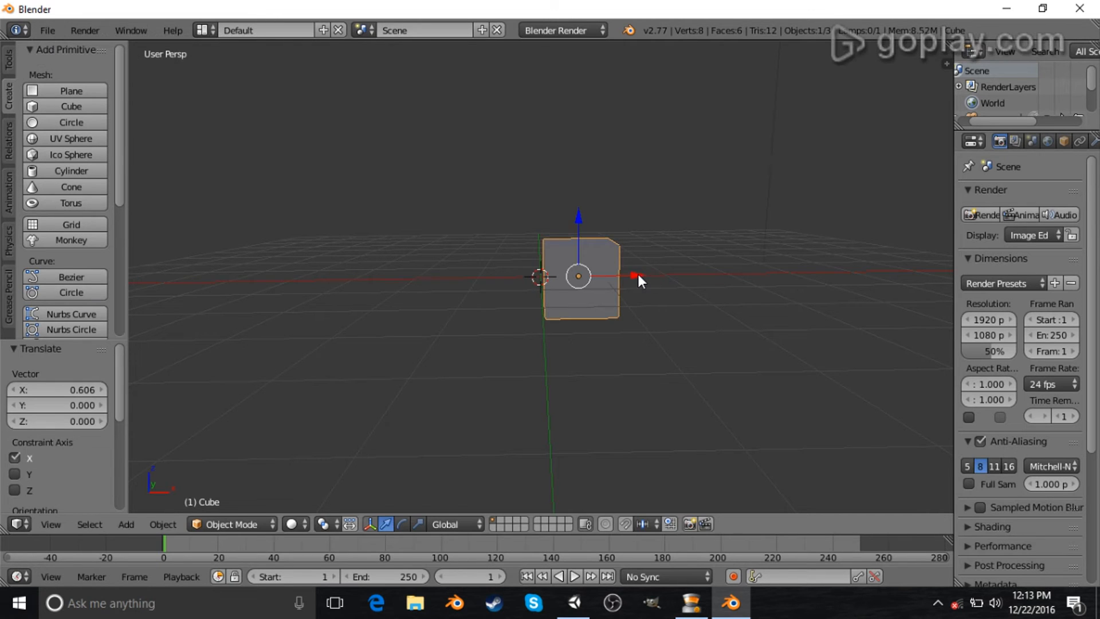
click(1079, 141)
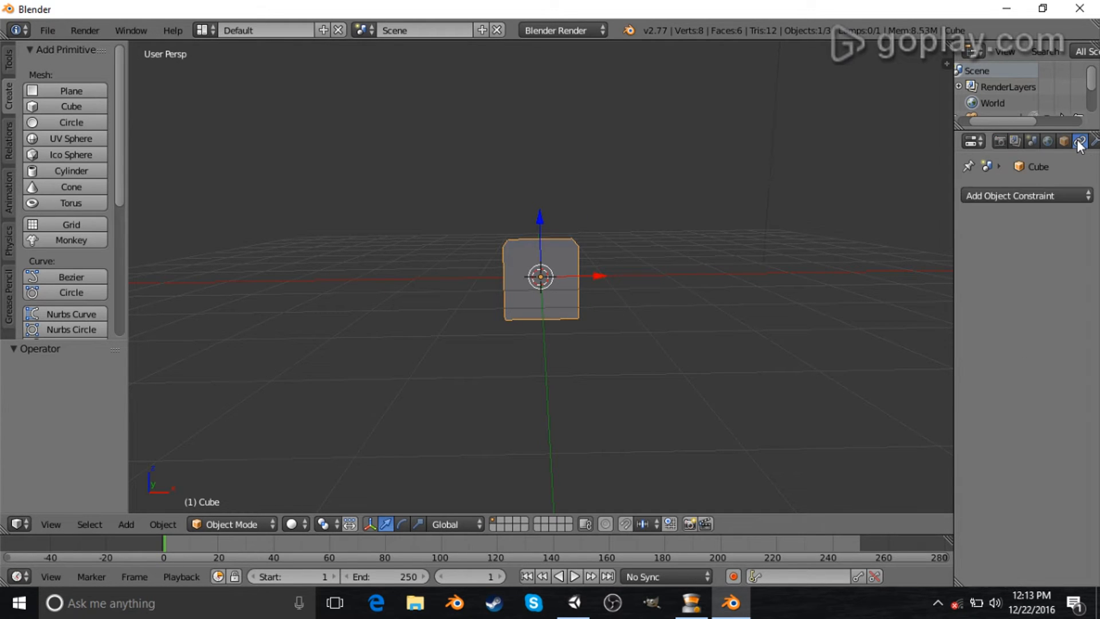
drag(954, 198, 837, 194)
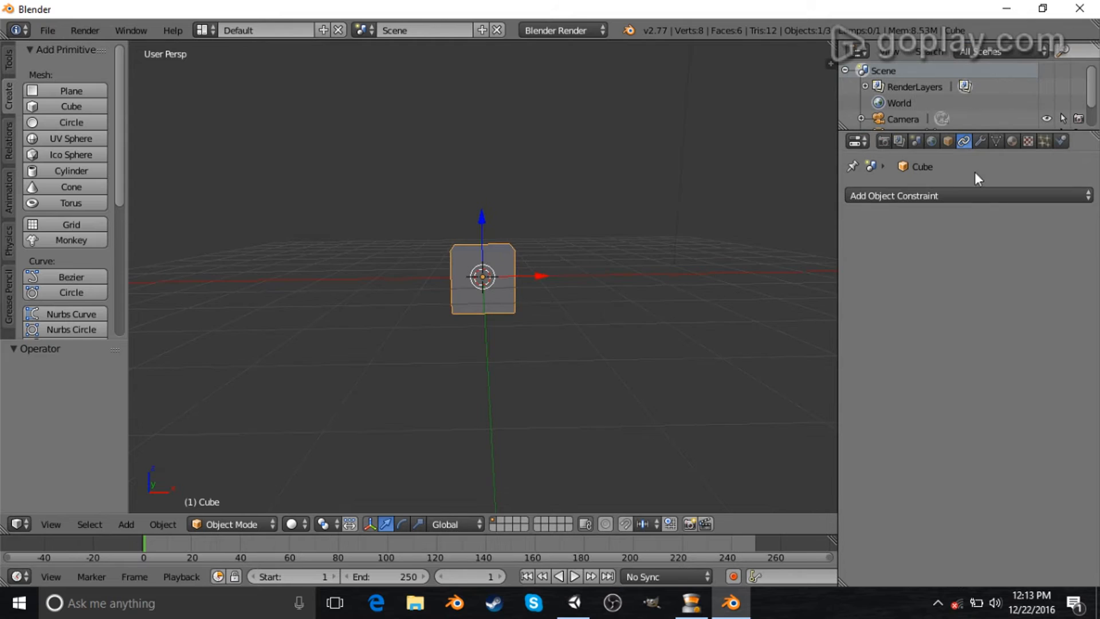
click(980, 141)
click(947, 195)
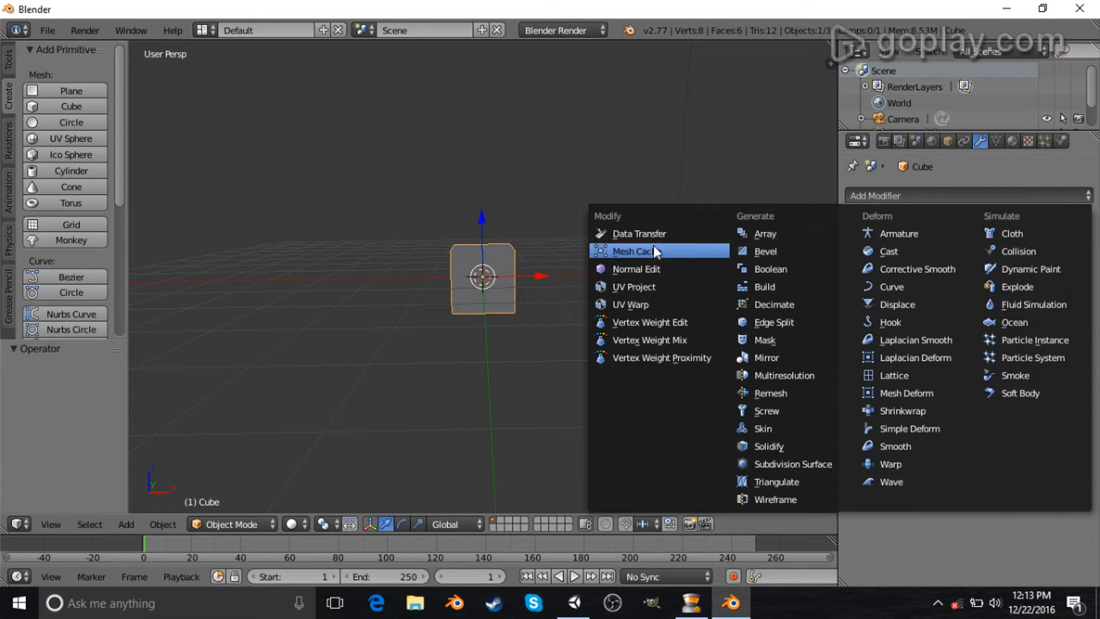
click(754, 363)
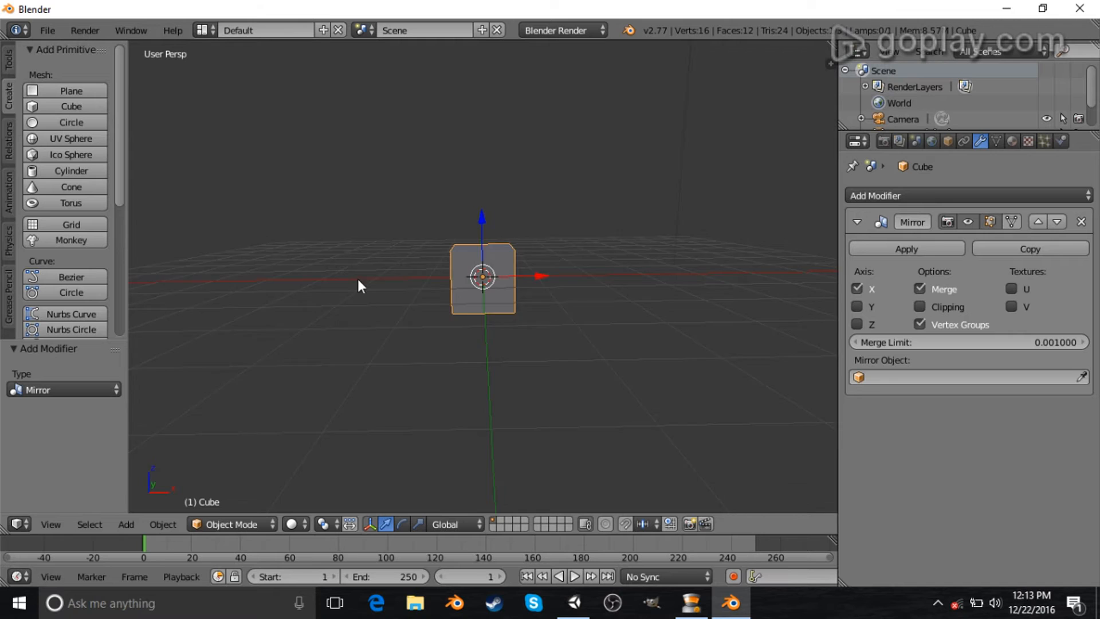
- Try moving the cube along the X axis in Object and Edit Mode
middle_drag(358, 279, 375, 329)
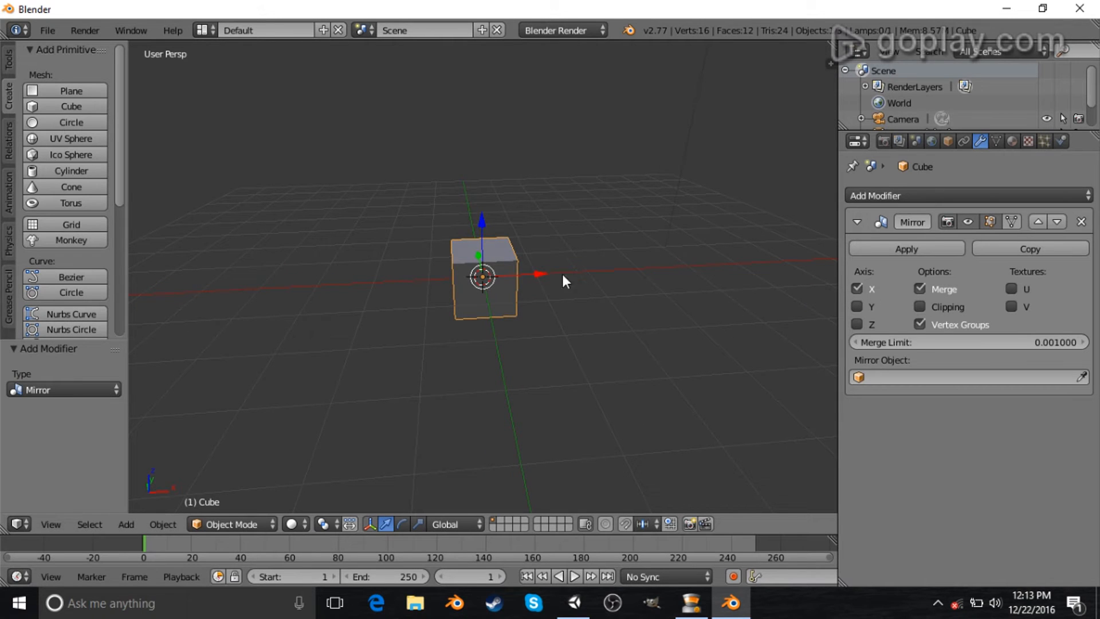
key(g)
key(x)
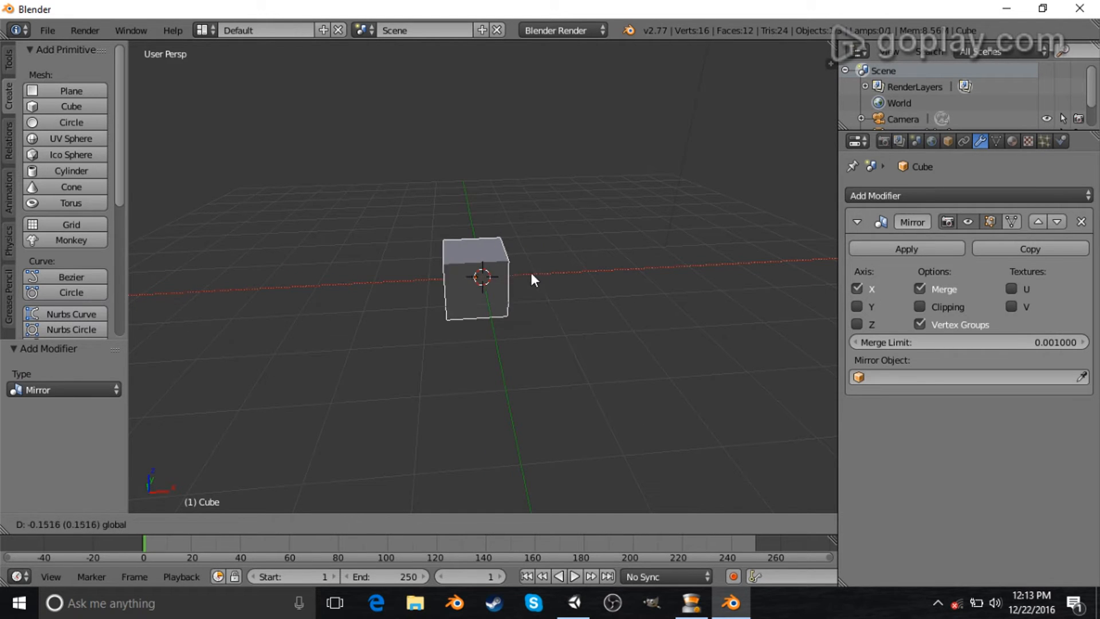
drag(530, 273, 492, 273)
right_click(492, 273)
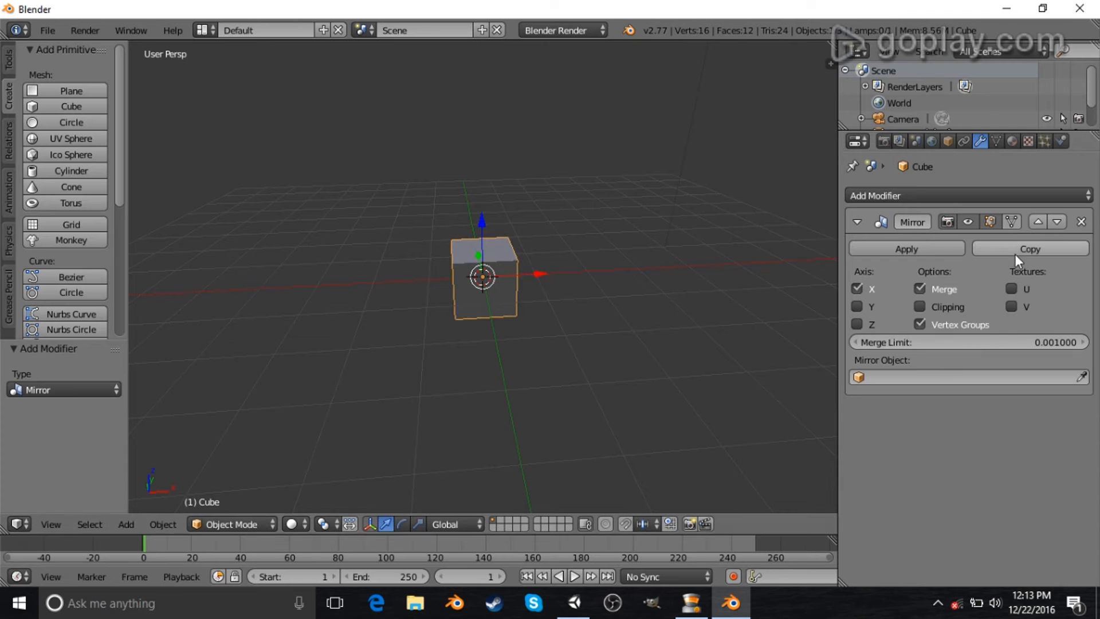
middle_drag(670, 287, 558, 248)
drag(541, 276, 562, 278)
middle_drag(397, 300, 497, 331)
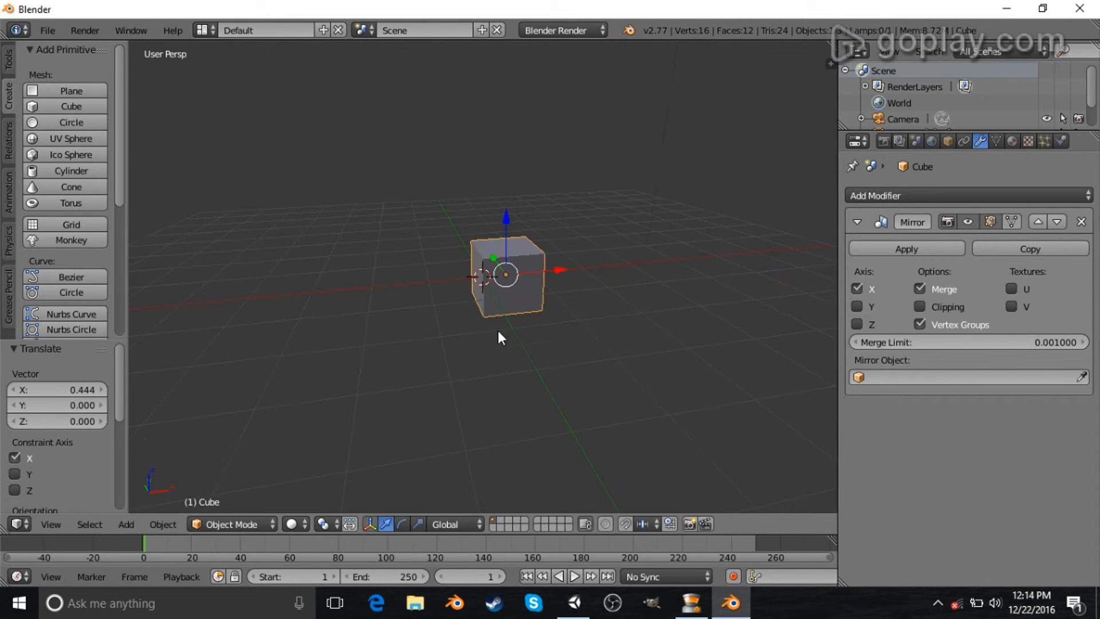
key(Tab)
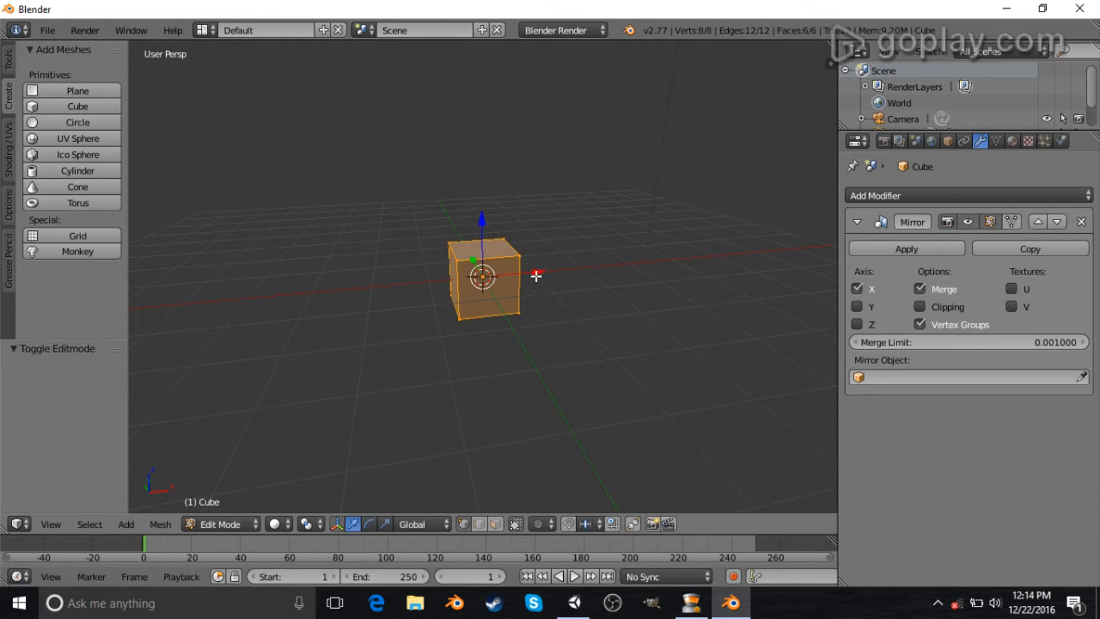
key(g)
click(547, 265)
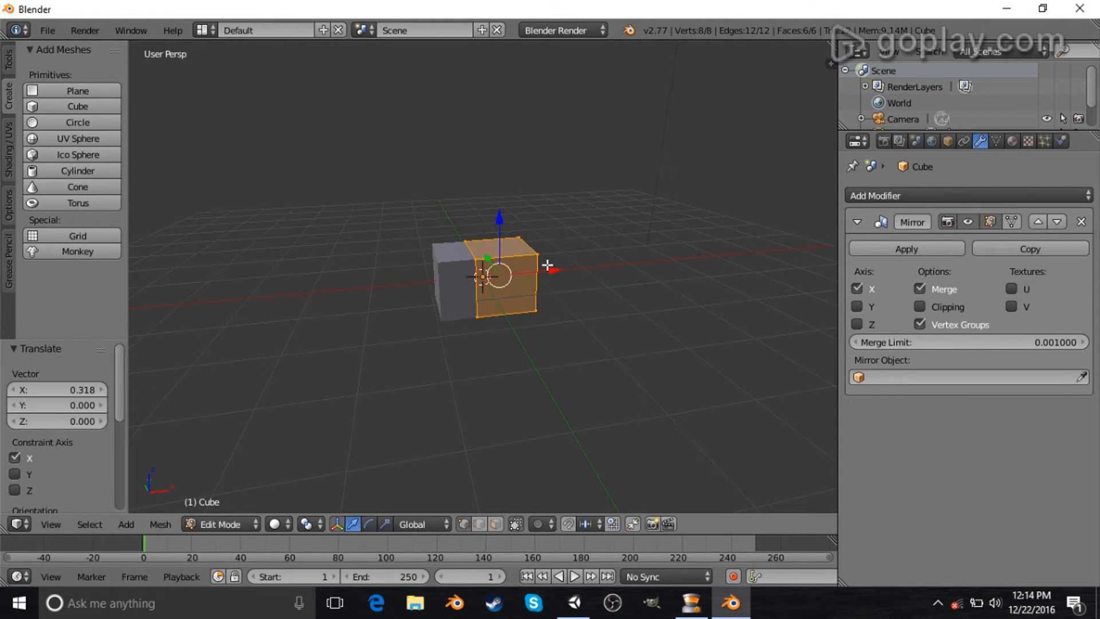
middle_drag(547, 265, 545, 262)
key(Tab)
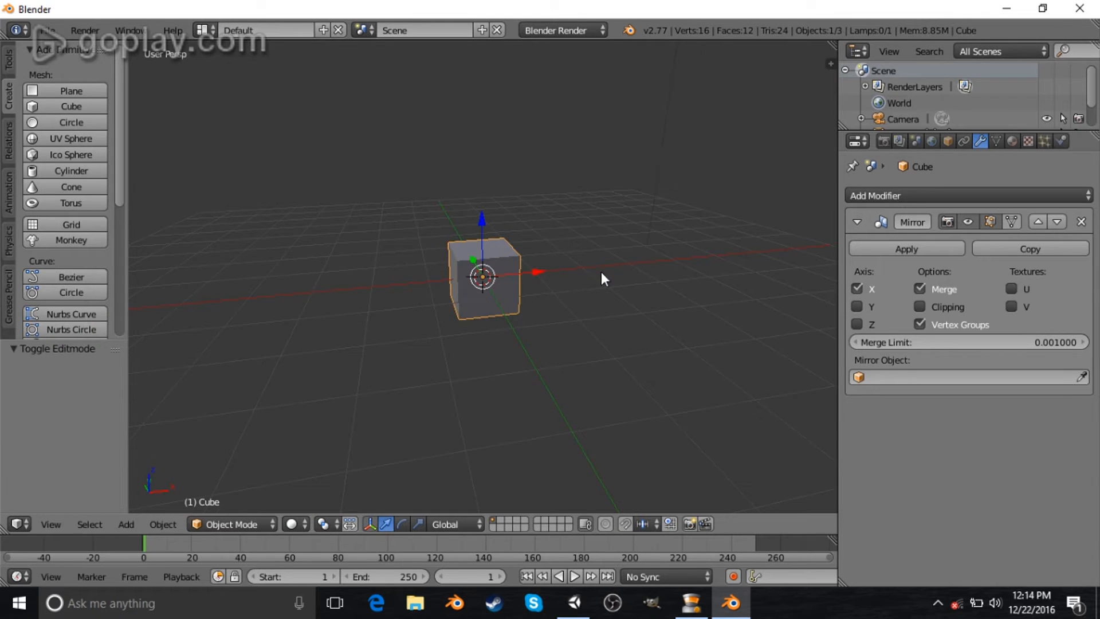
middle_drag(607, 303, 572, 279)
- In Edit Mode, move the cube's mesh about 0.69 along X so its mirrored copy sits beside it
key(Tab)
key(g)
key(x)
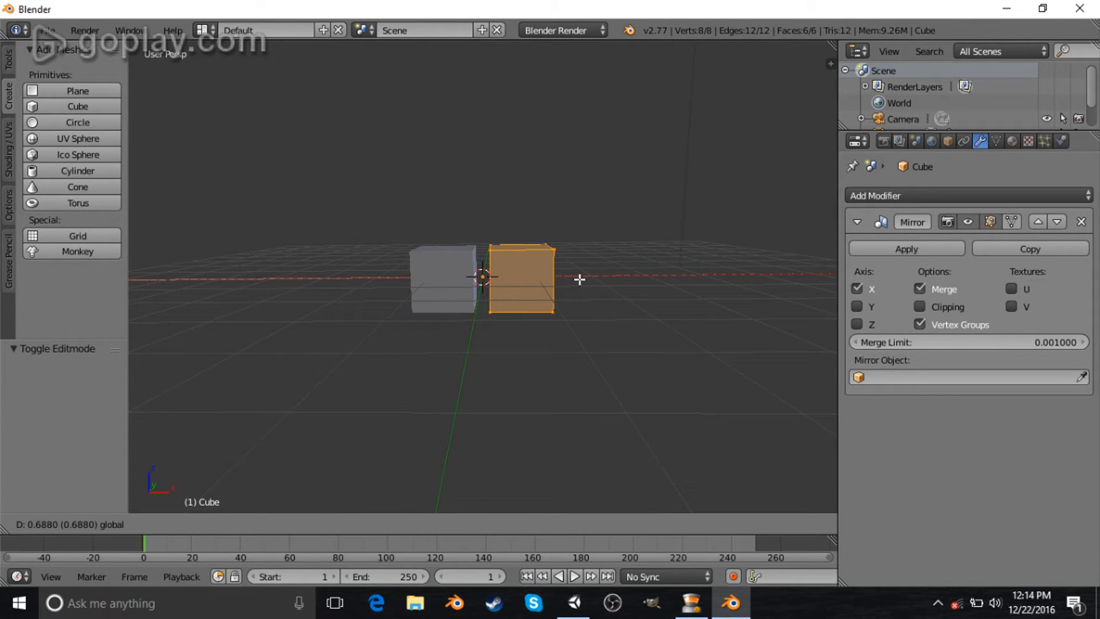
click(579, 279)
middle_drag(613, 269, 445, 262)
middle_drag(656, 336, 617, 338)
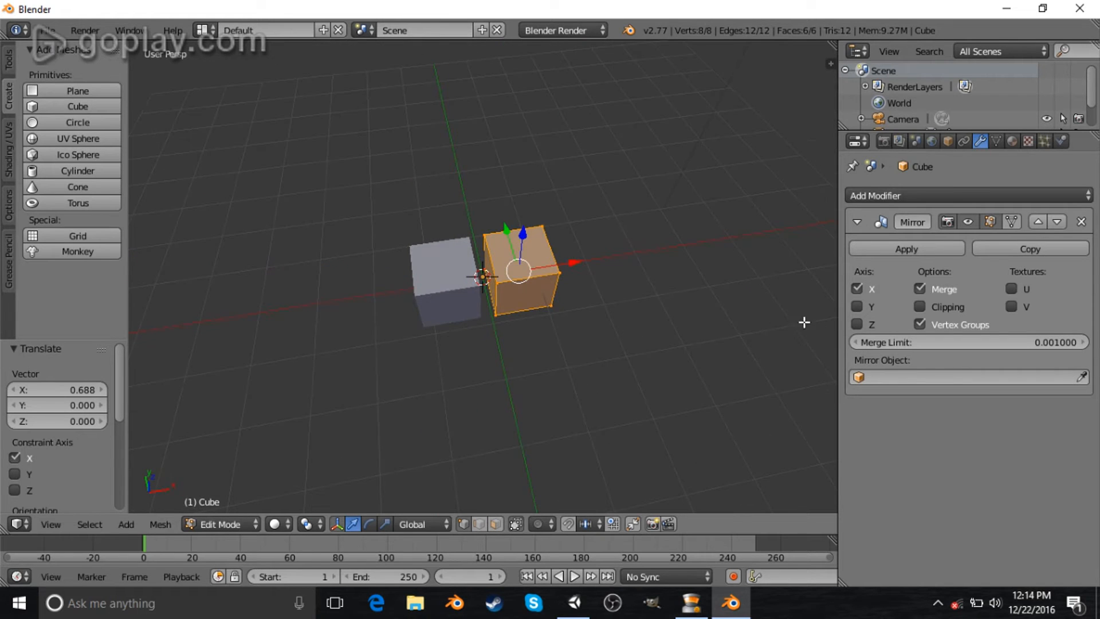
- Raise the mesh about 0.54 along Z in front orthographic view
click(856, 287)
click(857, 287)
middle_drag(626, 343, 559, 278)
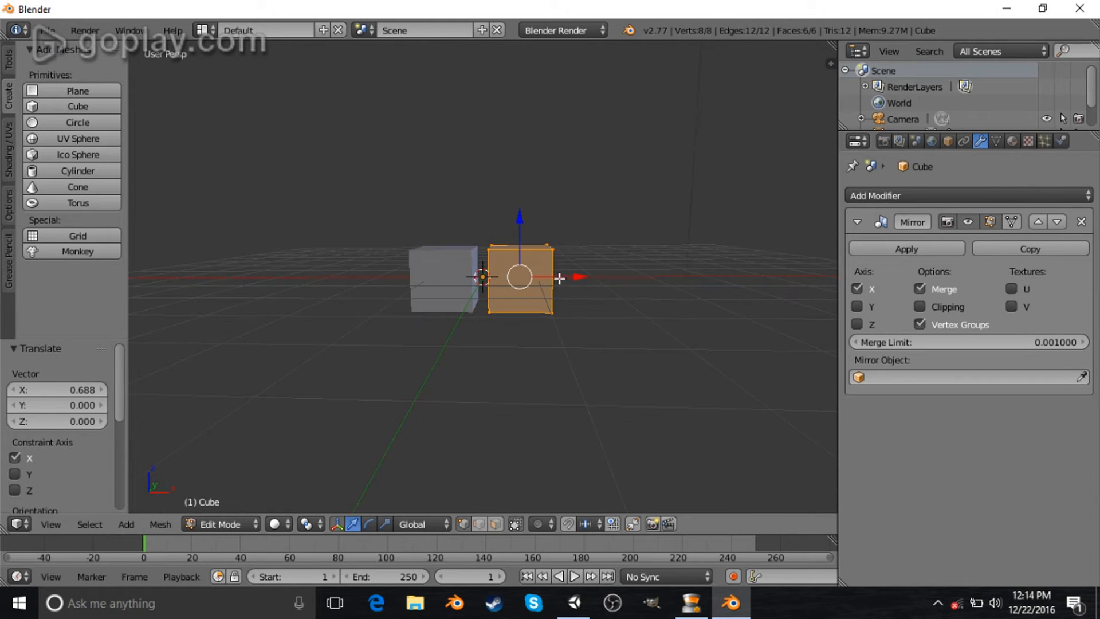
middle_drag(534, 226, 569, 253)
key(KP_1)
key(KP_5)
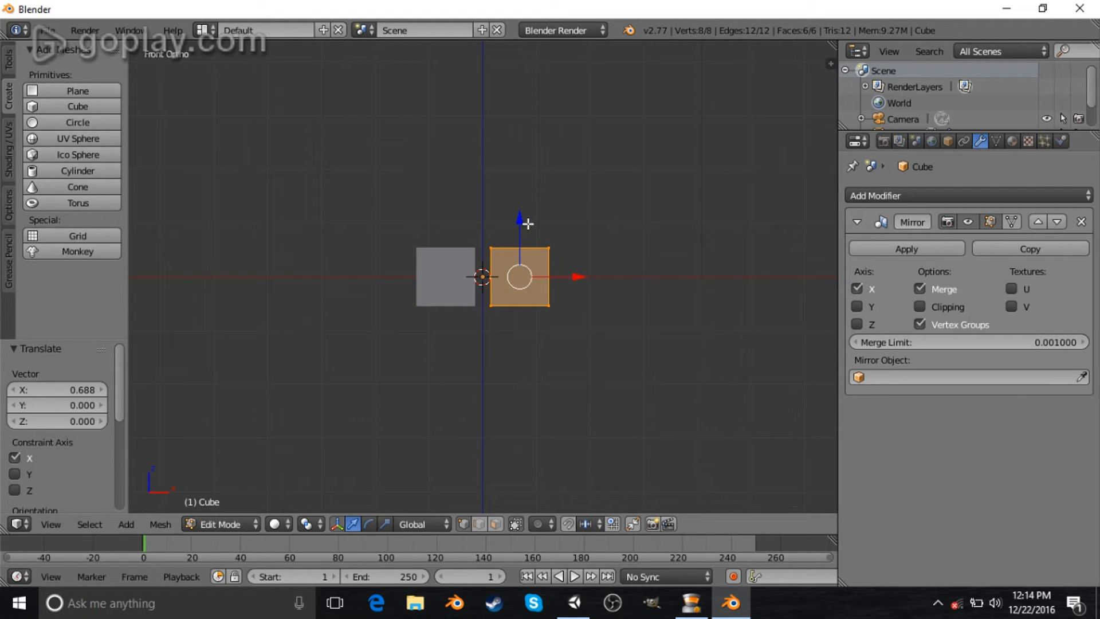
drag(519, 218, 521, 188)
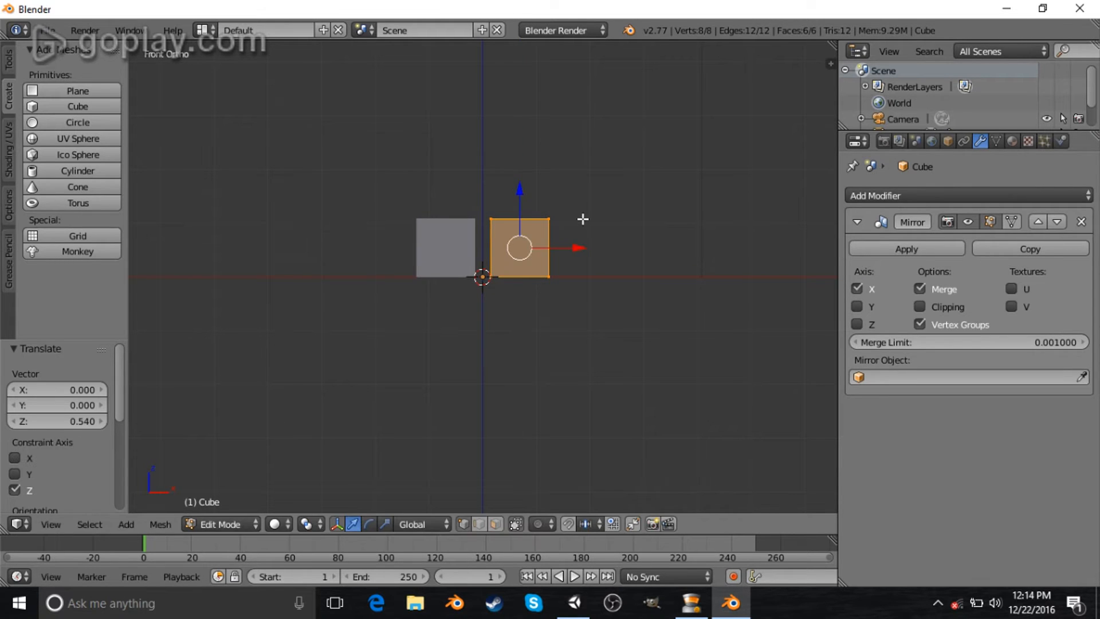
- Orbit and zoom around the mirrored cubes to inspect them from different angles
key(KP_5)
middle_drag(582, 204, 636, 222)
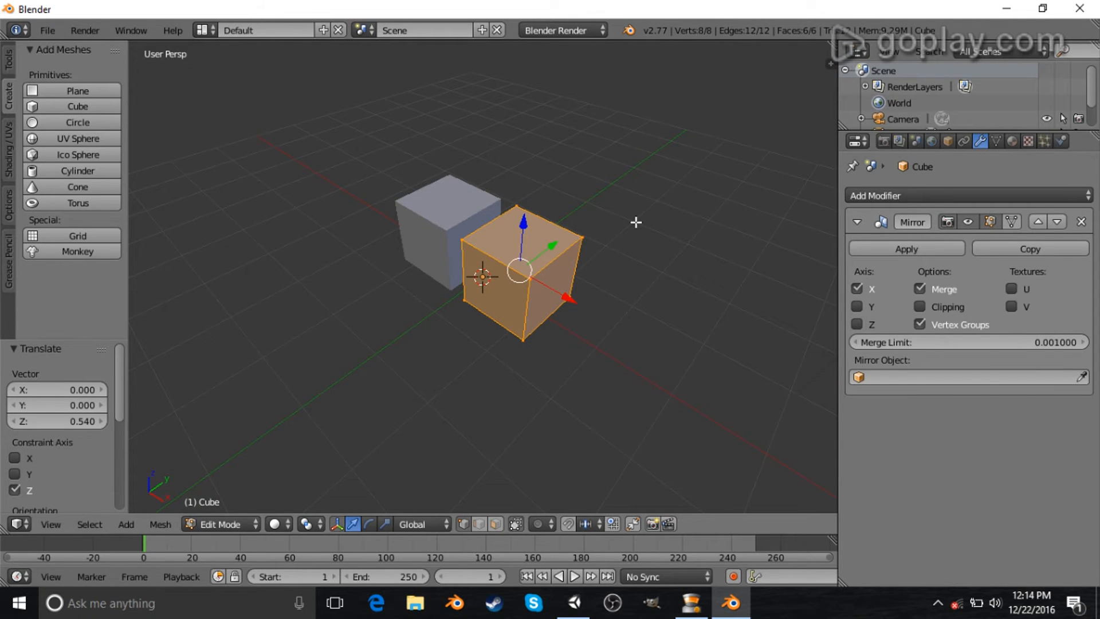
key(KP_5)
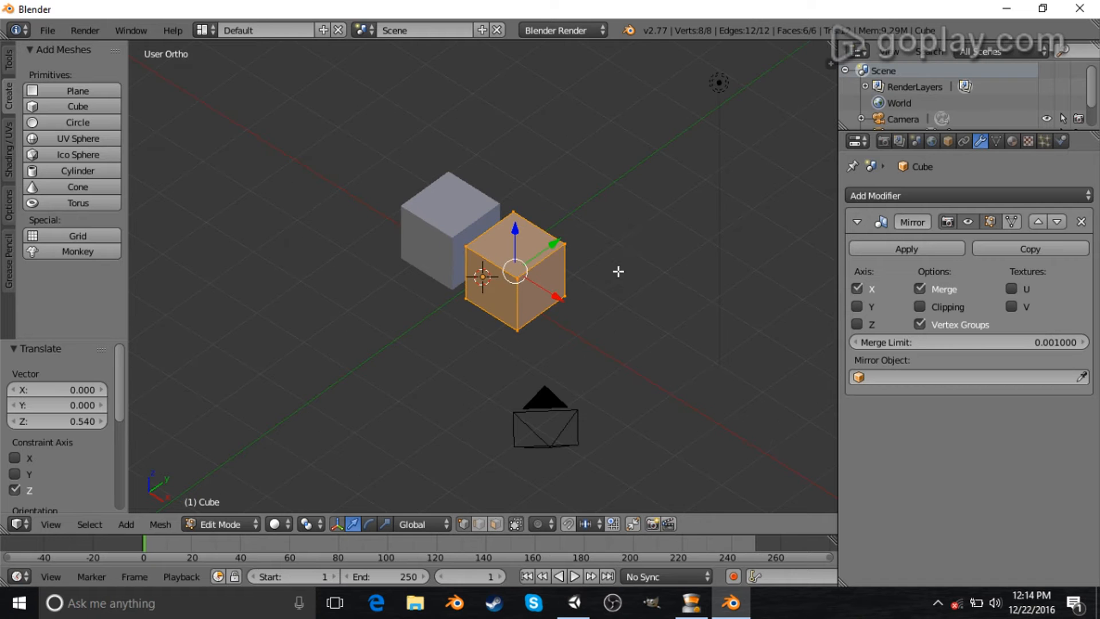
scroll(618, 272, down, 6)
middle_drag(596, 376, 572, 315)
scroll(513, 359, up, 8)
middle_drag(444, 337, 619, 263)
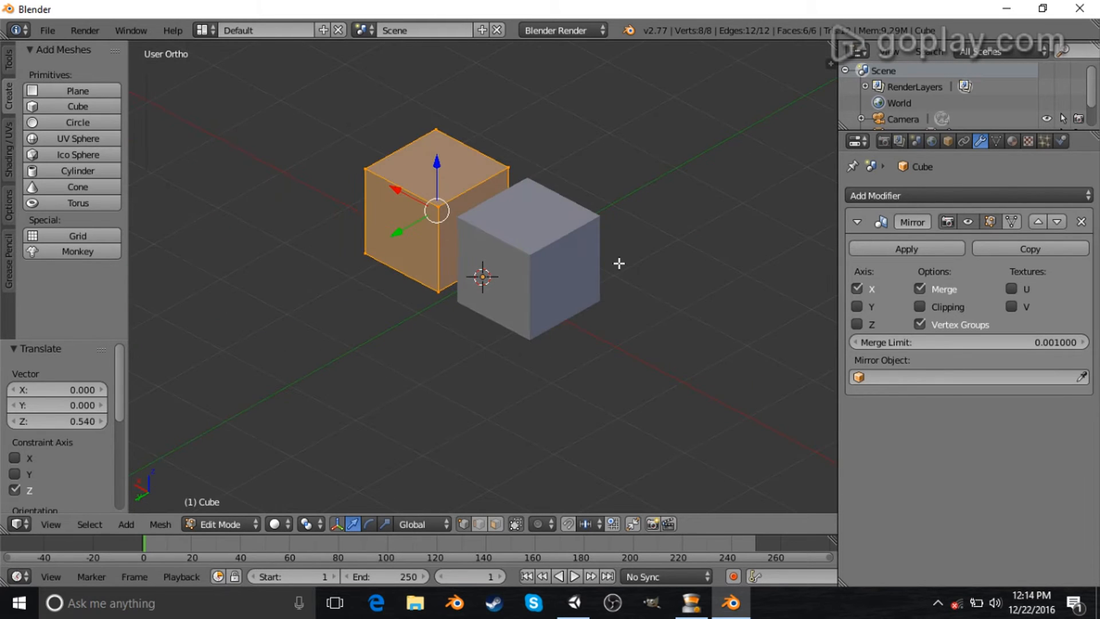
scroll(619, 291, down, 4)
middle_drag(621, 319, 598, 297)
middle_drag(543, 245, 584, 329)
scroll(481, 246, up, 5)
scroll(446, 269, down, 5)
middle_drag(433, 321, 647, 346)
scroll(546, 372, up, 5)
mouse_move(546, 373)
middle_down()
mouse_move(523, 344)
mouse_move(531, 360)
middle_up()
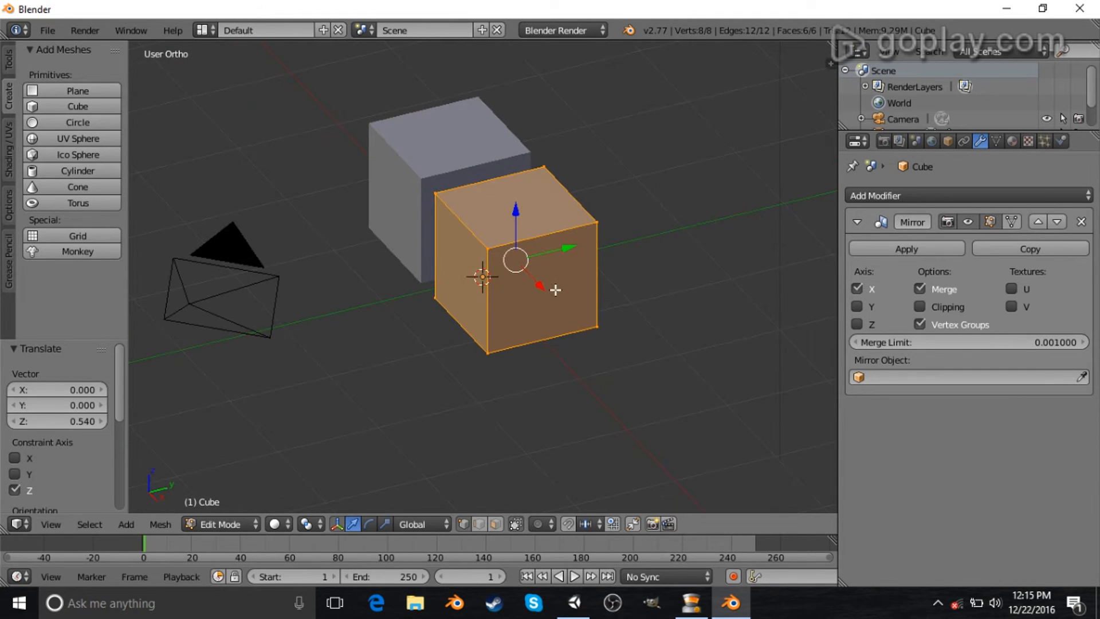
key(KP_5)
scroll(611, 267, down, 6)
scroll(563, 285, up, 3)
middle_drag(562, 284, 572, 332)
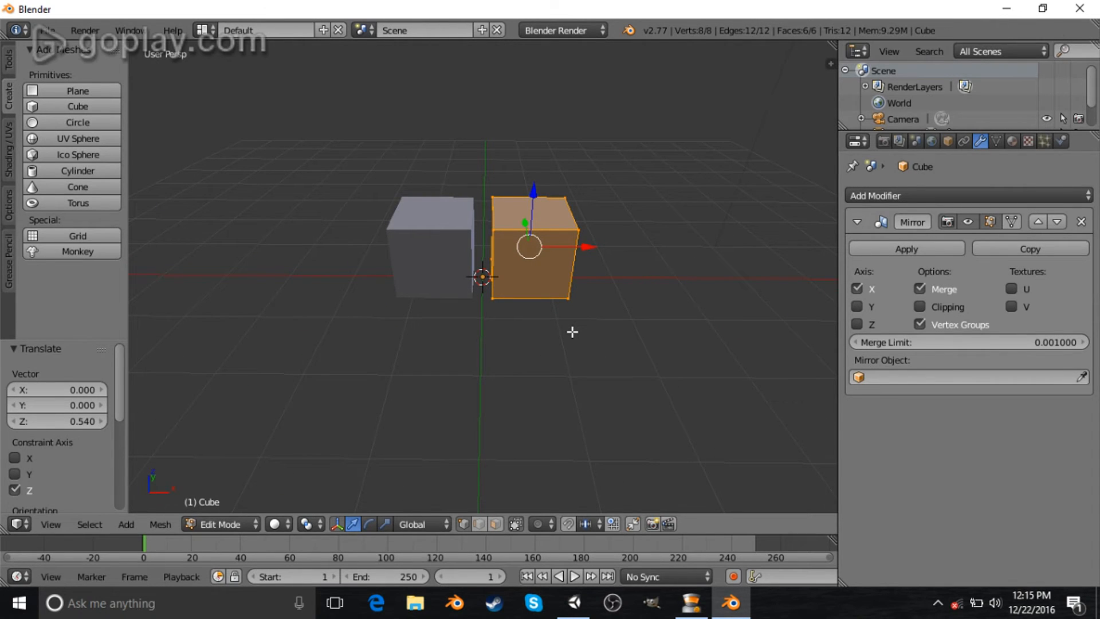
scroll(672, 347, up, 2)
scroll(680, 347, down, 3)
middle_drag(678, 334, 540, 302)
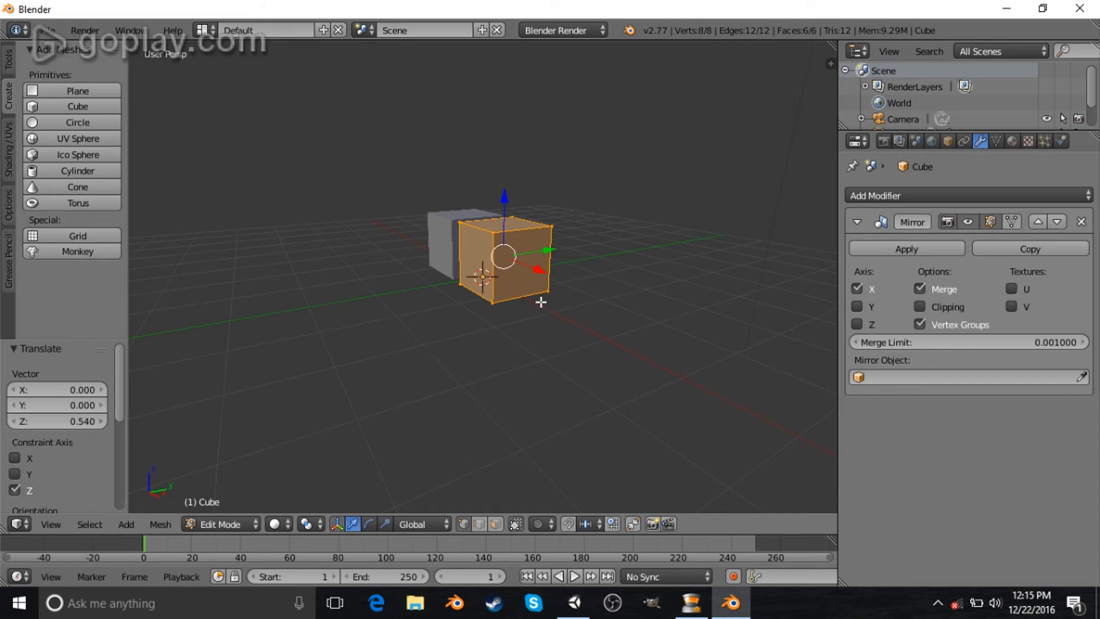
mouse_move(536, 310)
middle_down()
mouse_move(574, 300)
mouse_move(635, 319)
mouse_move(474, 322)
mouse_move(520, 323)
mouse_move(565, 304)
mouse_move(535, 298)
middle_up()
scroll(520, 323, up, 2)
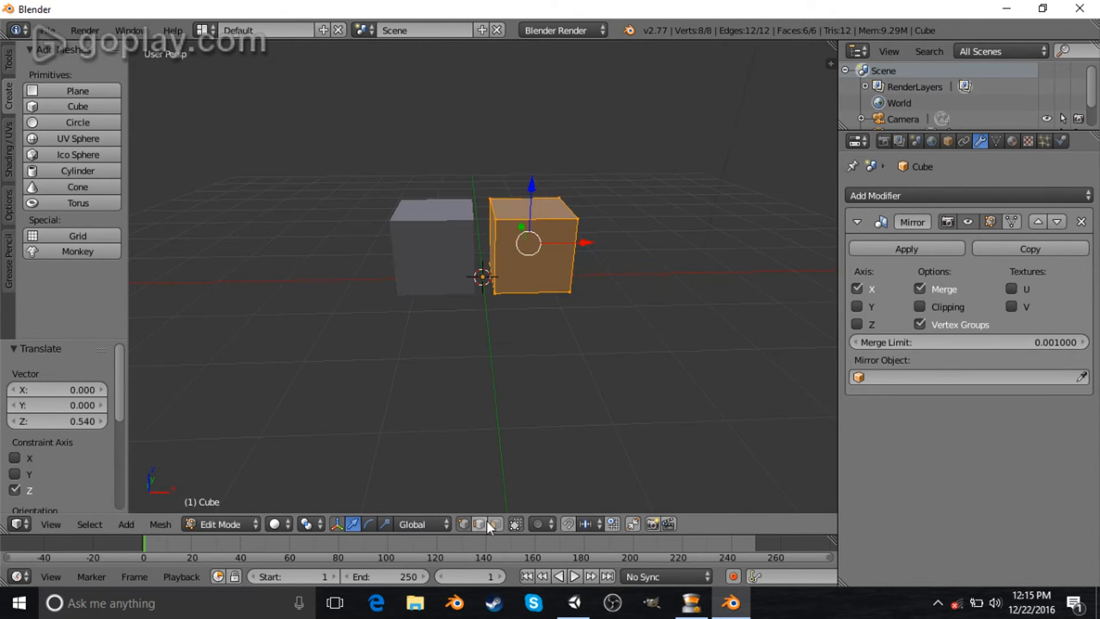
middle_drag(512, 493, 511, 370)
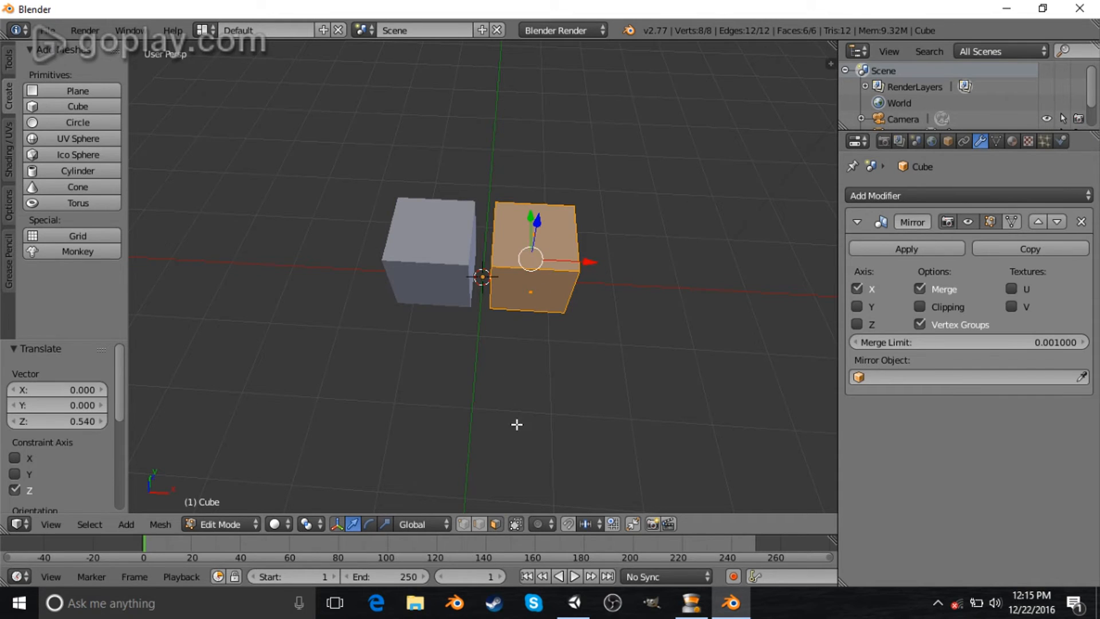
middle_drag(550, 370, 543, 348)
- Switch to face selection and raise the cube's top face about 0.97 along Z
key(ctrl+Tab)
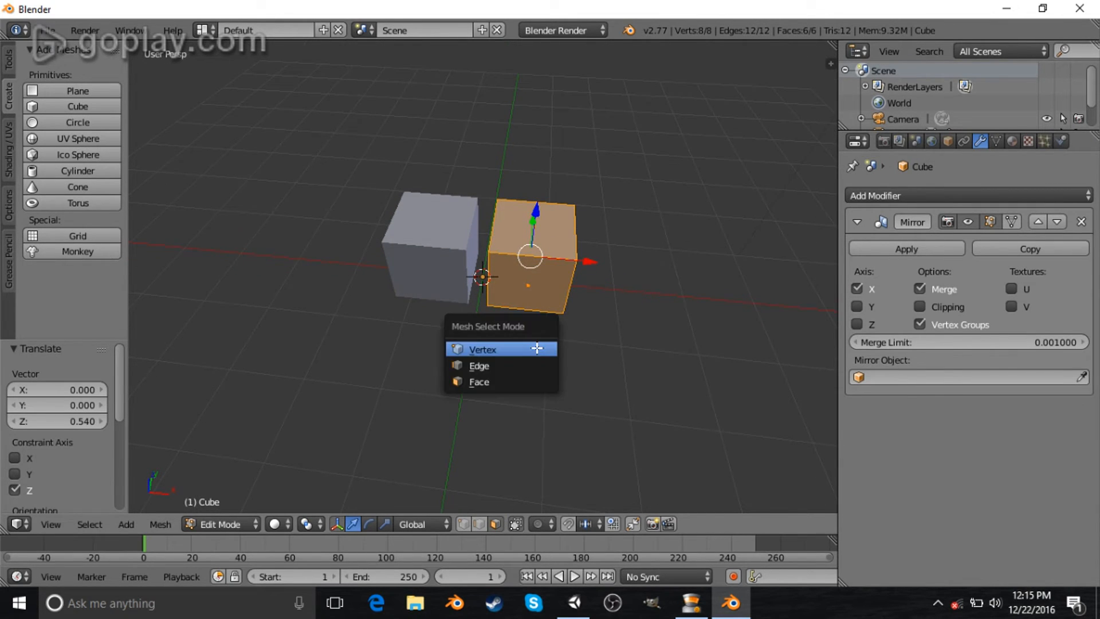
click(514, 383)
middle_drag(517, 383, 519, 393)
right_click(529, 228)
middle_drag(548, 324, 545, 171)
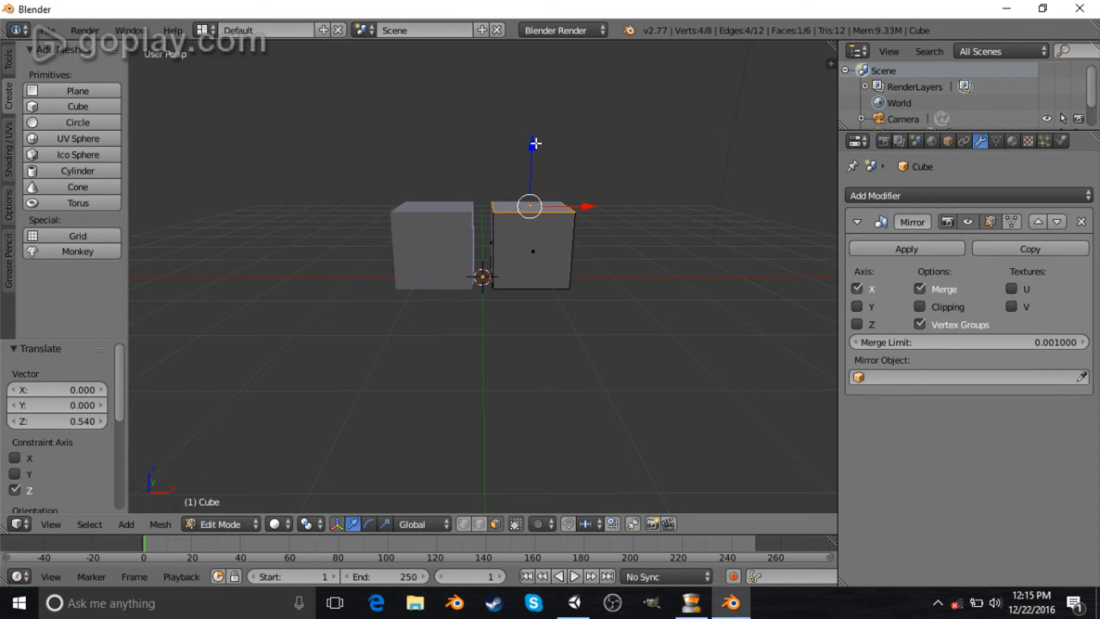
drag(532, 146, 531, 76)
middle_drag(534, 193, 561, 236)
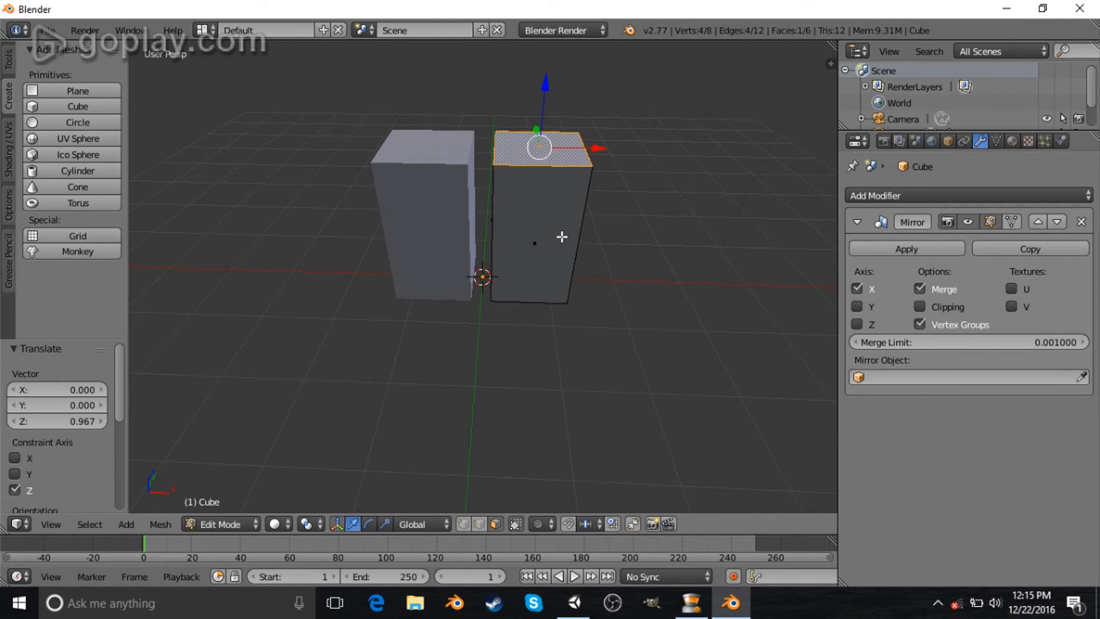
- Select the whole linked mesh, scale it to about 0.54, and lower it about 0.61 along Z
key(l)
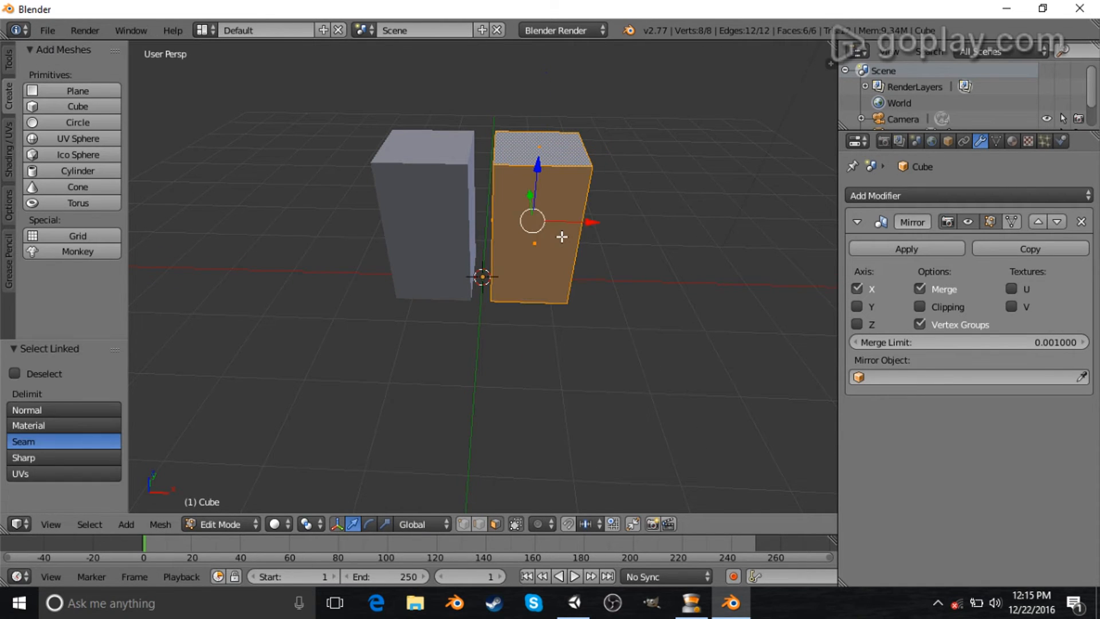
middle_drag(561, 237, 492, 229)
middle_drag(404, 268, 586, 273)
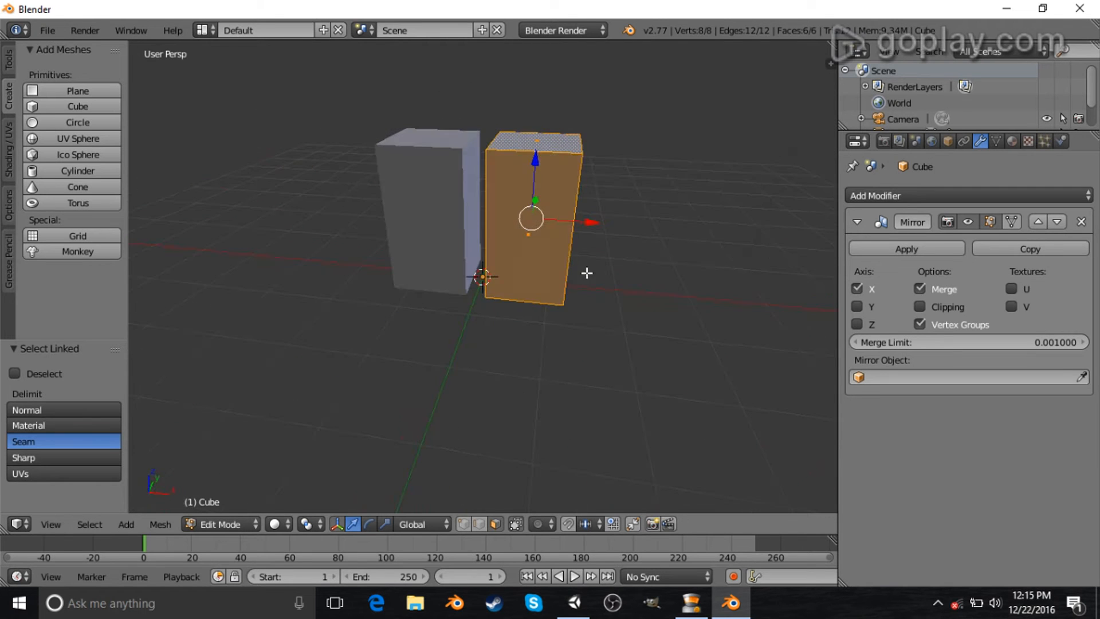
middle_drag(578, 233, 652, 294)
key(s)
click(604, 204)
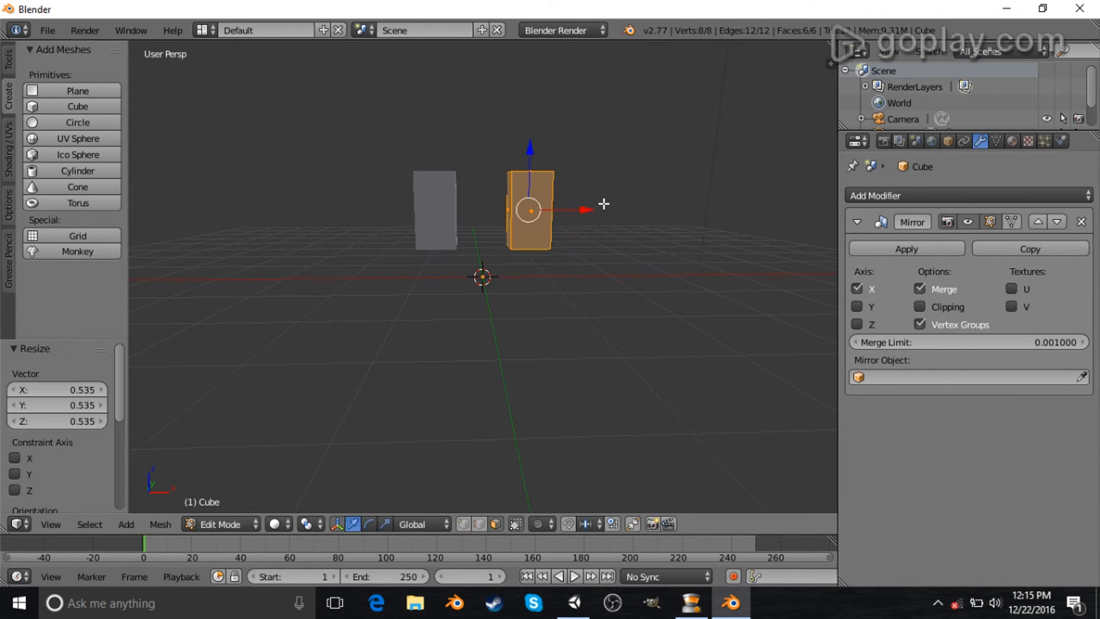
drag(587, 204, 536, 187)
drag(510, 148, 507, 190)
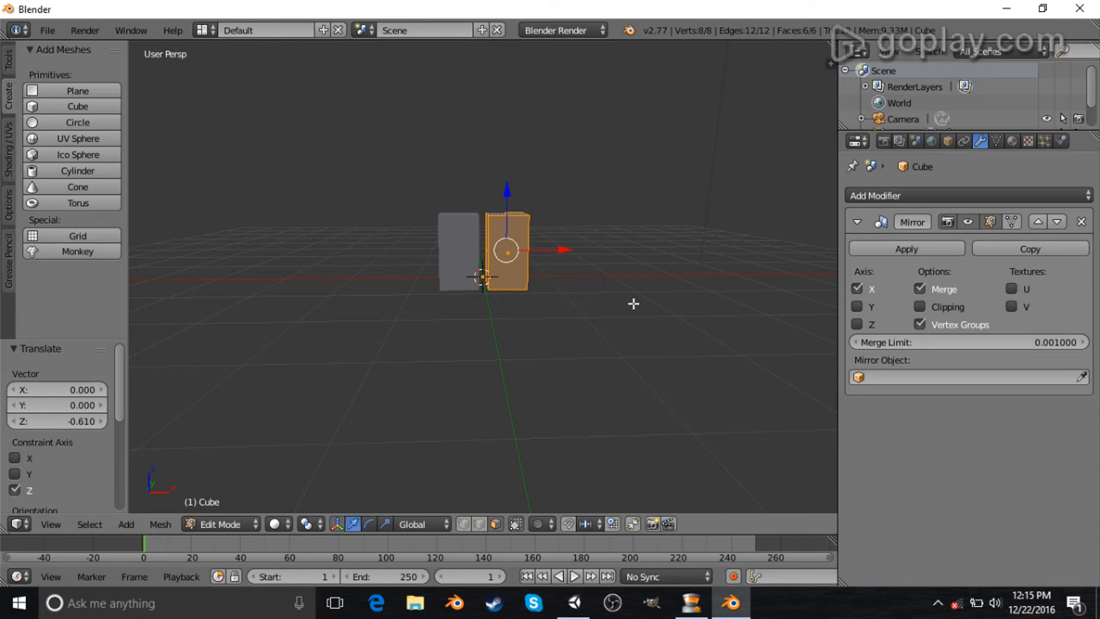
- Raise the mesh about 0.15 along Z in front orthographic view
key(KP_1)
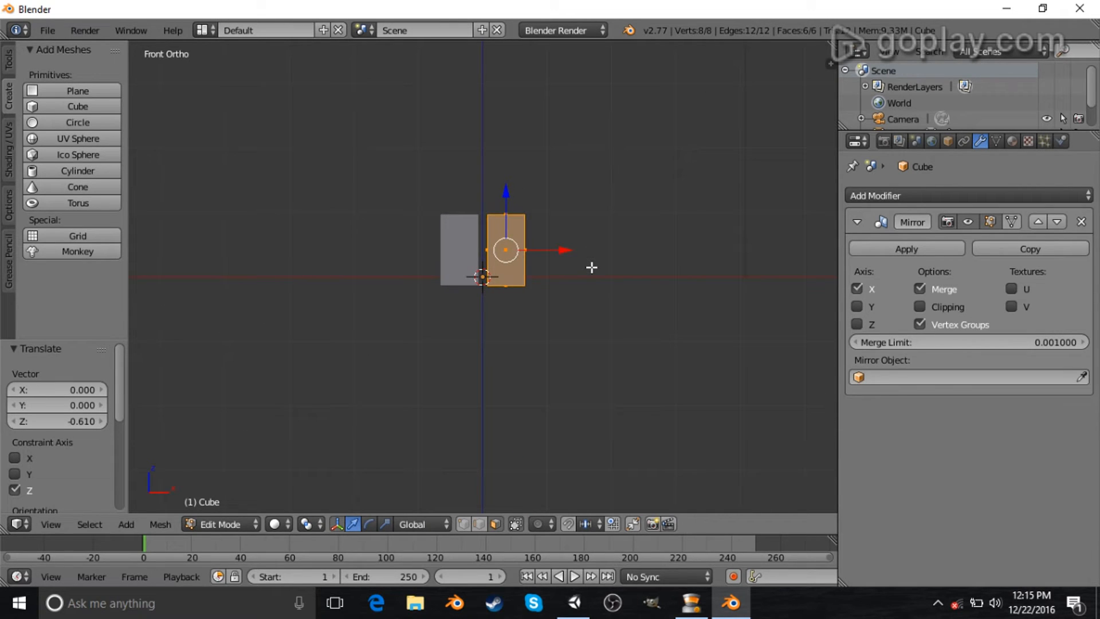
drag(506, 200, 503, 187)
key(KP_5)
middle_drag(503, 187, 686, 248)
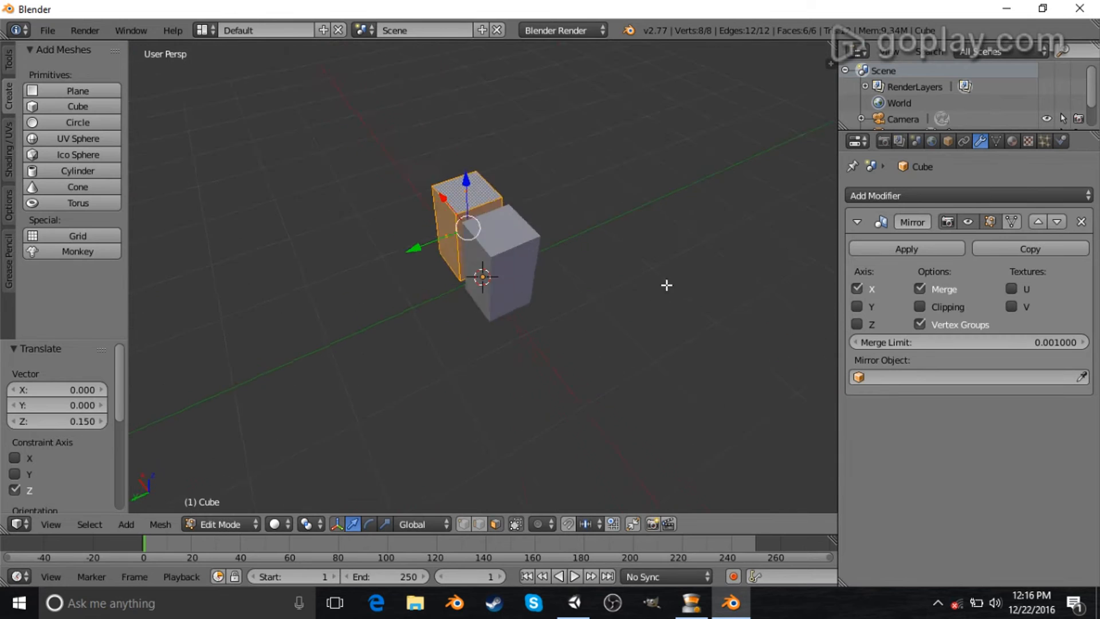
key(g)
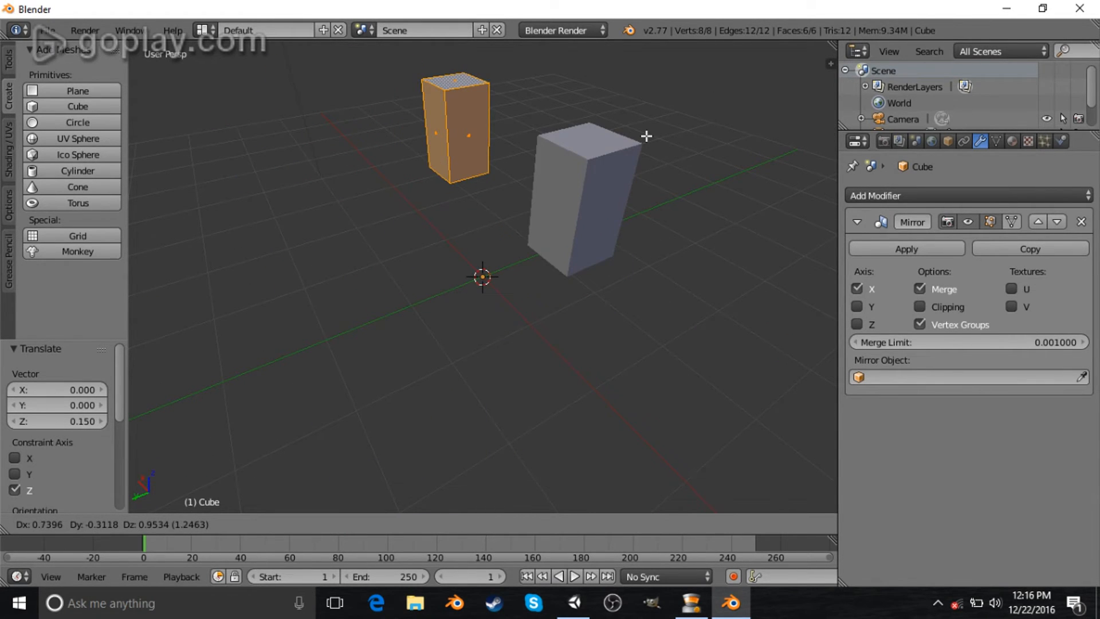
key(Escape)
click(269, 198)
click(302, 142)
click(414, 129)
click(376, 199)
middle_drag(294, 303, 371, 261)
scroll(372, 261, up, 4)
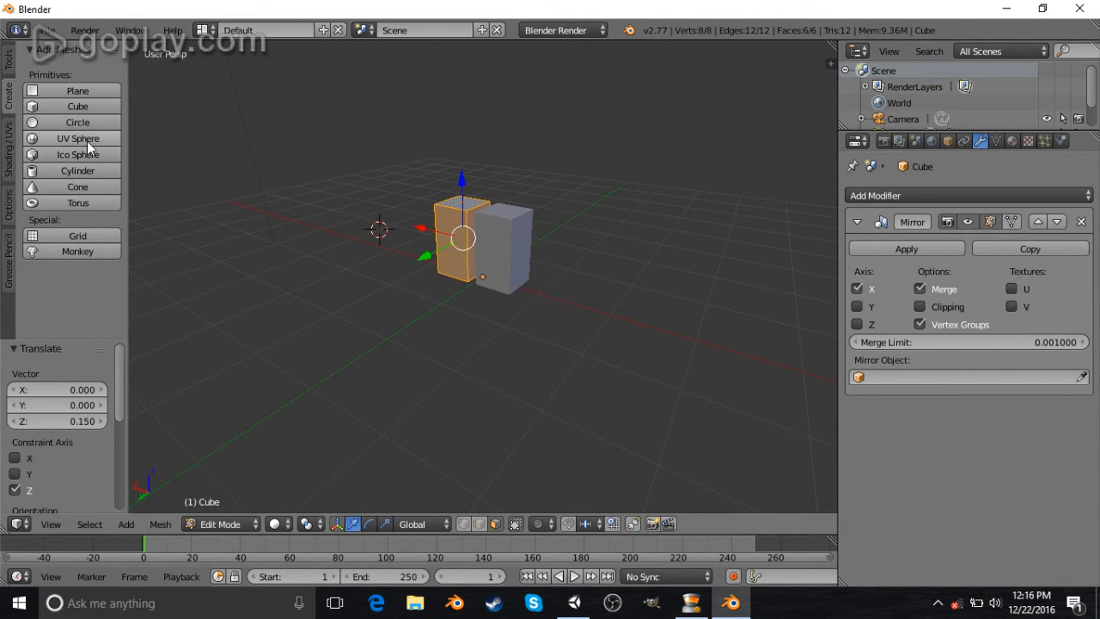
- Try adding a cube primitive to the mesh, and undo the addition
click(70, 108)
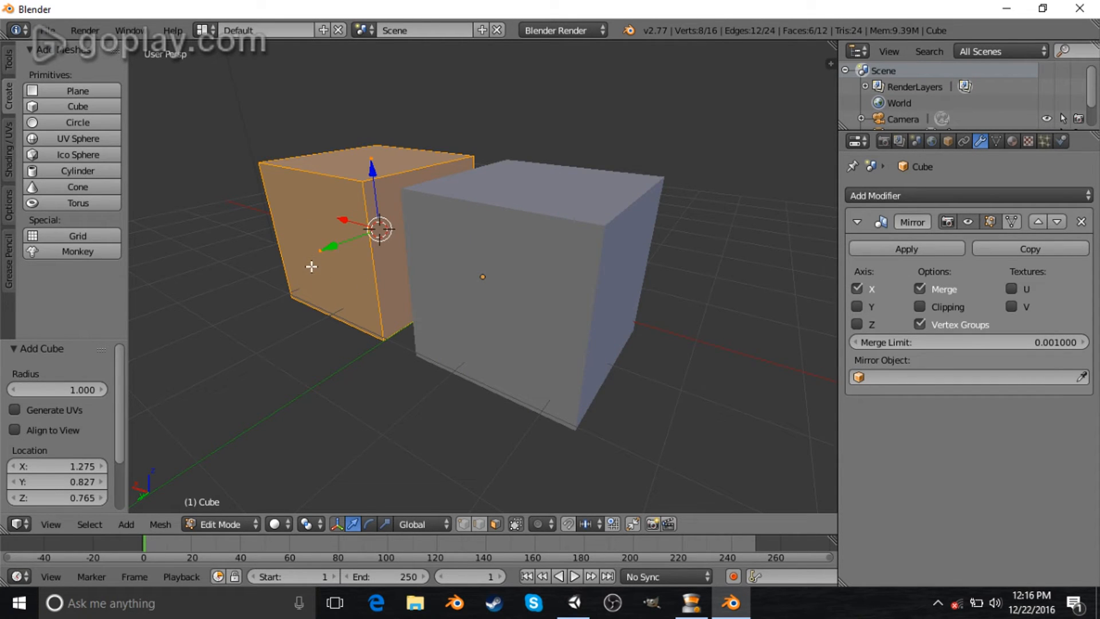
scroll(311, 266, down, 5)
key(ctrl+z)
click(501, 311)
middle_drag(520, 327, 618, 289)
scroll(618, 289, up, 2)
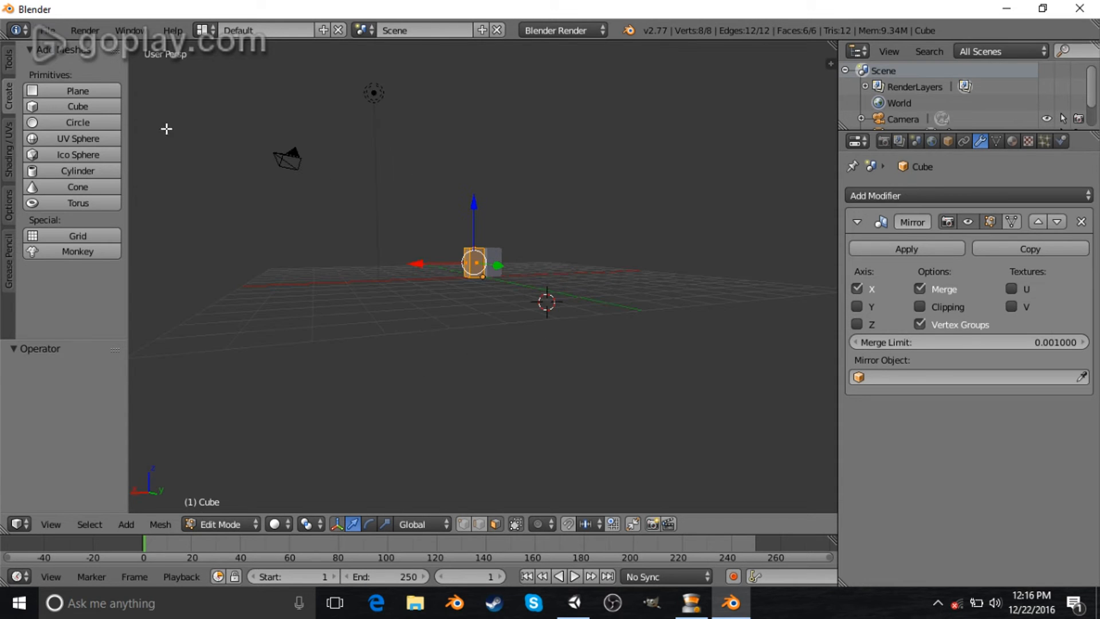
click(54, 102)
middle_drag(562, 223, 518, 263)
key(ctrl+z)
scroll(624, 348, up, 2)
scroll(629, 368, up, 2)
middle_drag(628, 368, 601, 379)
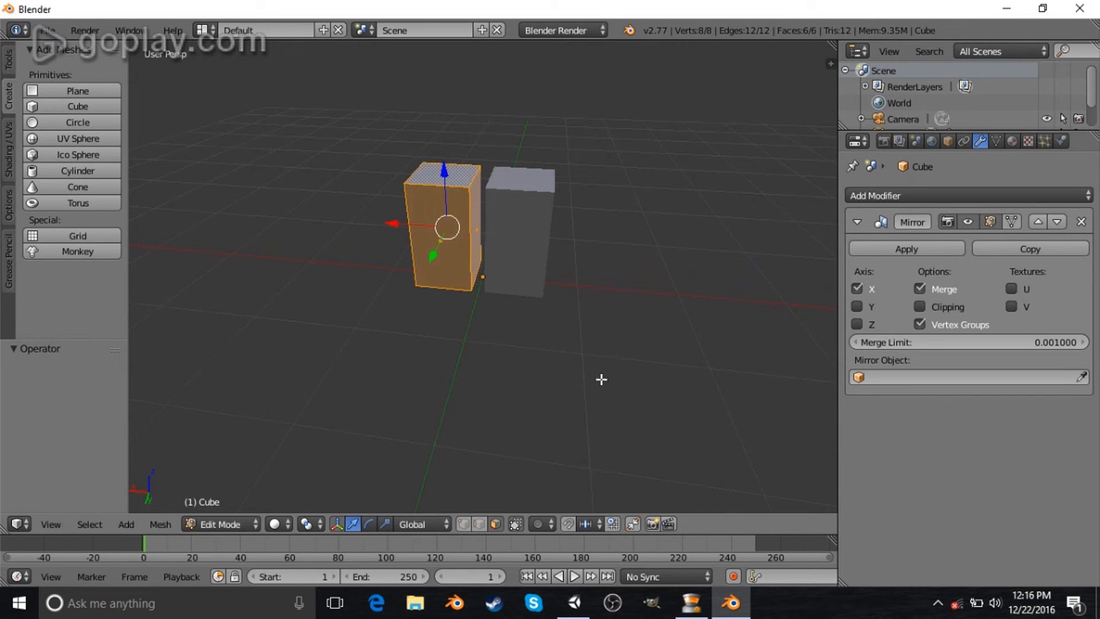
- Open the properties sidebar and set the 3D cursor location to X 0, Y 0, Z 0
key(n)
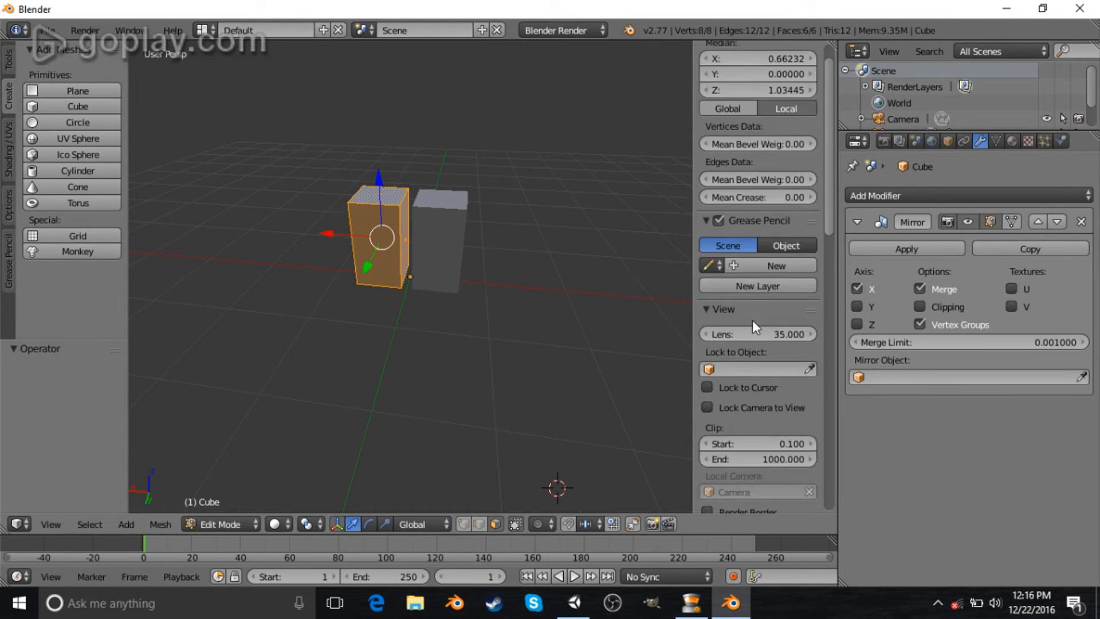
scroll(752, 320, down, 5)
click(757, 351)
text(0)
key(Return)
click(761, 366)
text(0)
key(Return)
click(762, 382)
text(0)
key(Return)
scroll(380, 279, up, 4)
- Switch to object mode and scale the whole object down to about 0.7
middle_drag(380, 279, 415, 292)
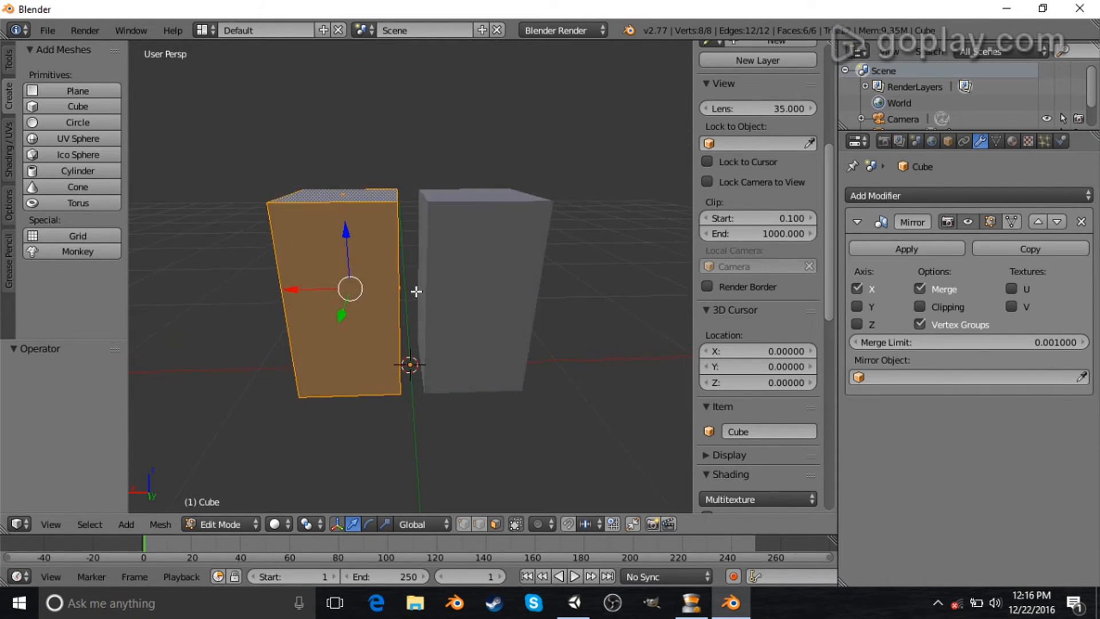
scroll(411, 298, up, 5)
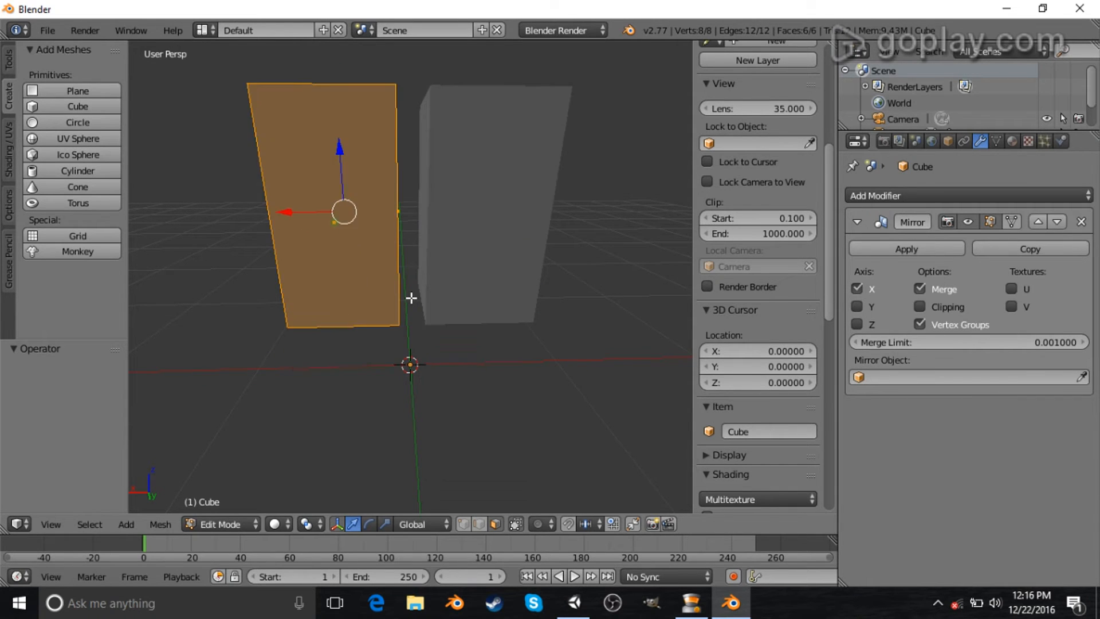
key(Tab)
scroll(411, 297, down, 6)
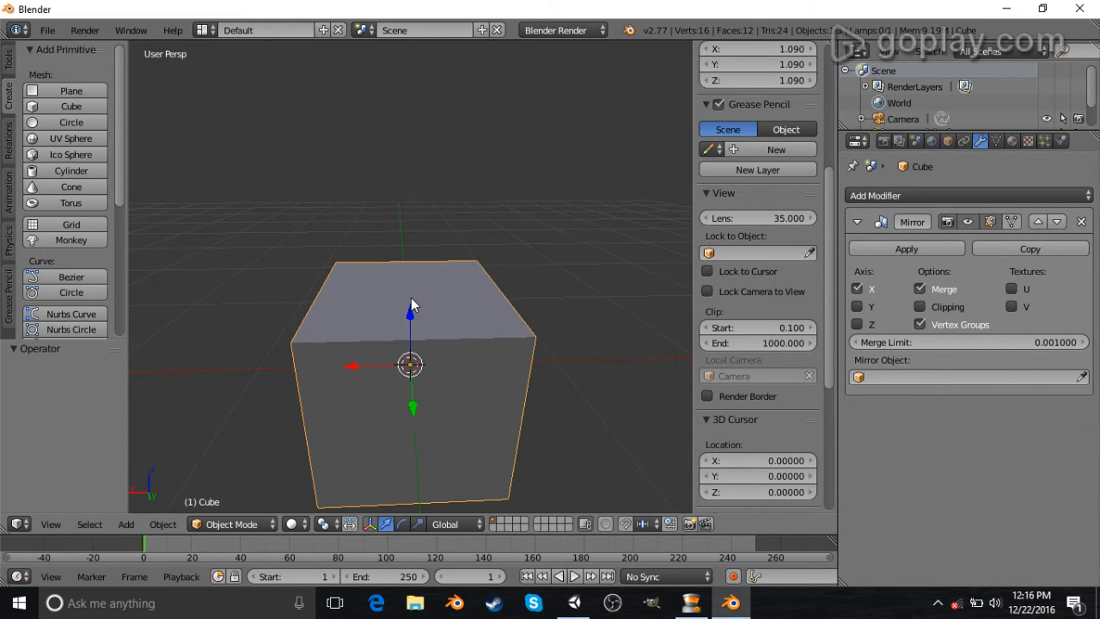
scroll(432, 331, up, 2)
middle_drag(432, 331, 427, 328)
drag(404, 280, 404, 244)
key(s)
click(538, 259)
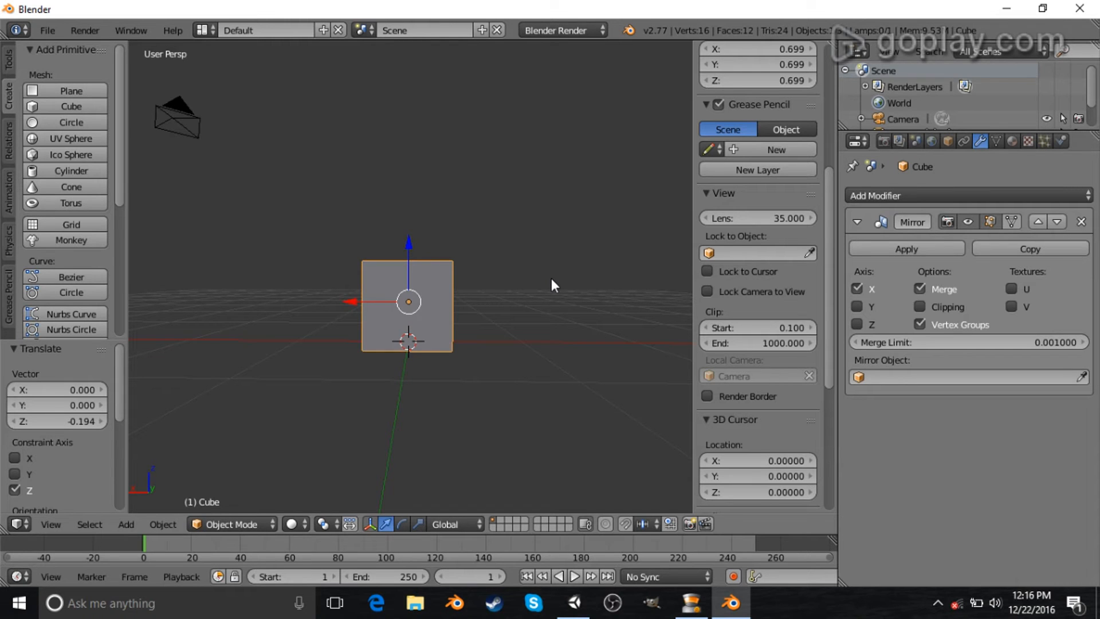
- Move the object about 0.4 along X in front view and scale it to about 0.44
key(KP_1)
scroll(400, 281, up, 4)
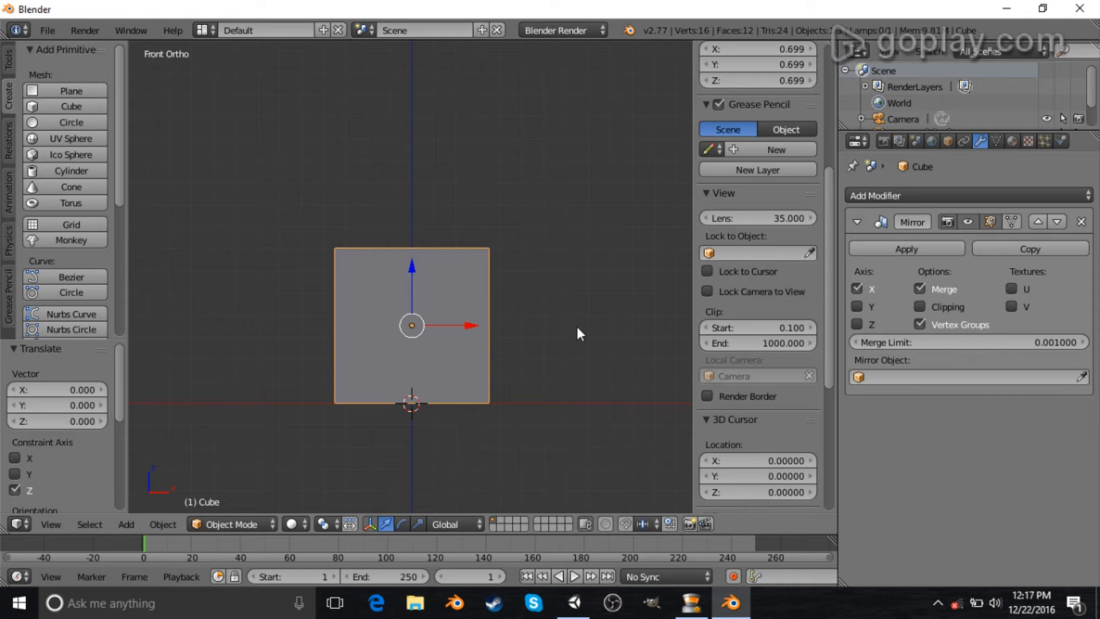
drag(466, 323, 554, 340)
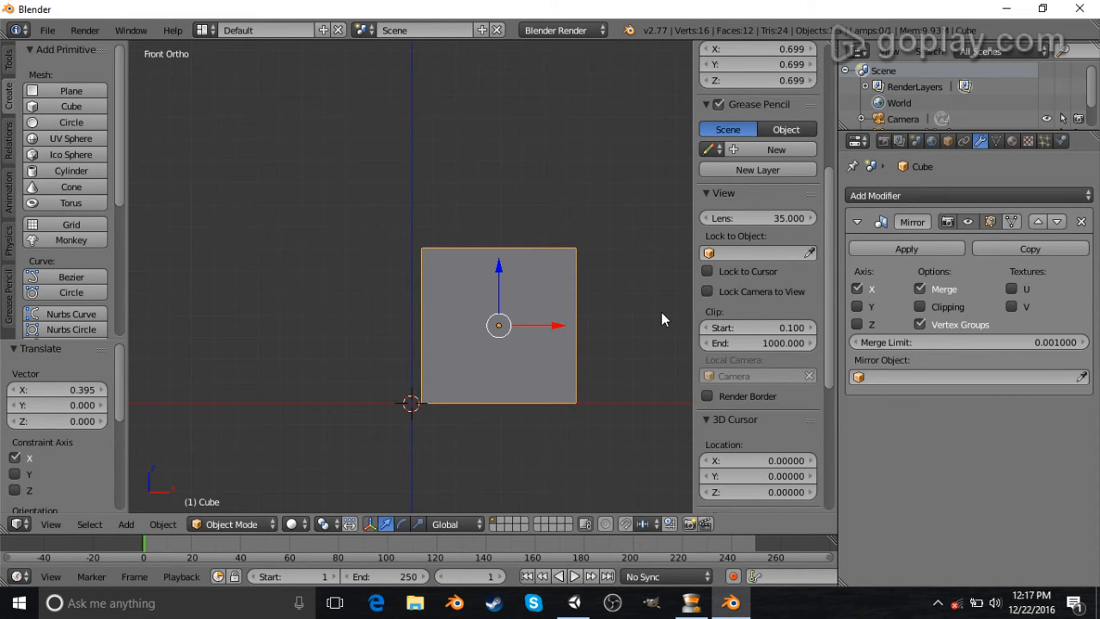
key(s)
click(600, 321)
- Reposition the object along X and lower it about 0.14 along Z
key(g)
key(x)
click(516, 324)
drag(466, 270, 478, 299)
middle_drag(514, 260, 514, 319)
scroll(527, 299, down, 5)
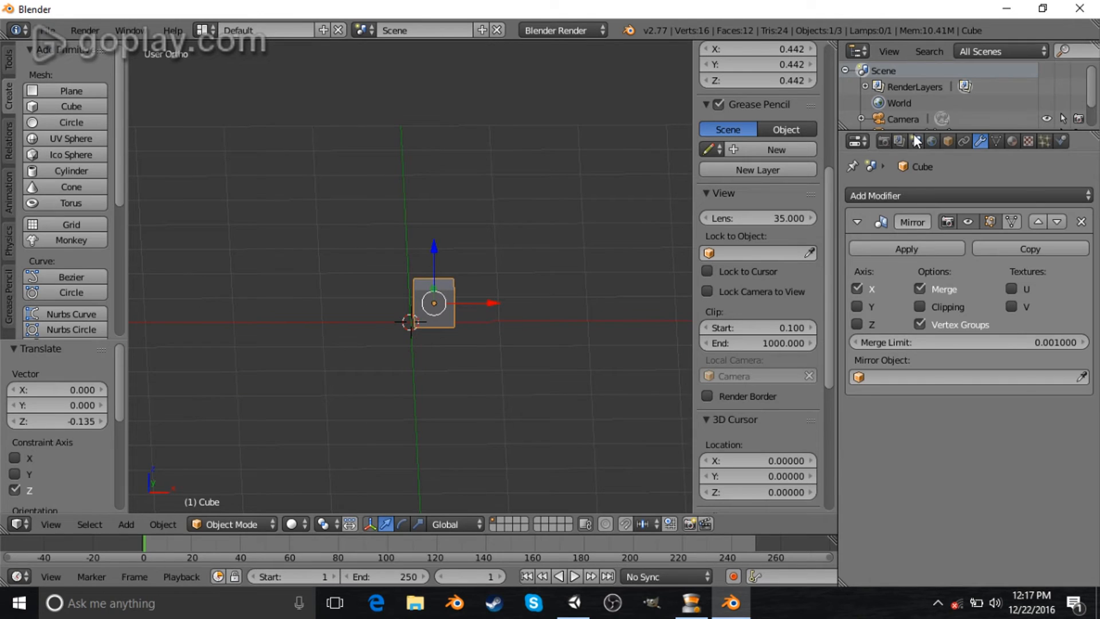
- Enlarge the outliner and rename the cube object rightLeg
drag(913, 131, 901, 262)
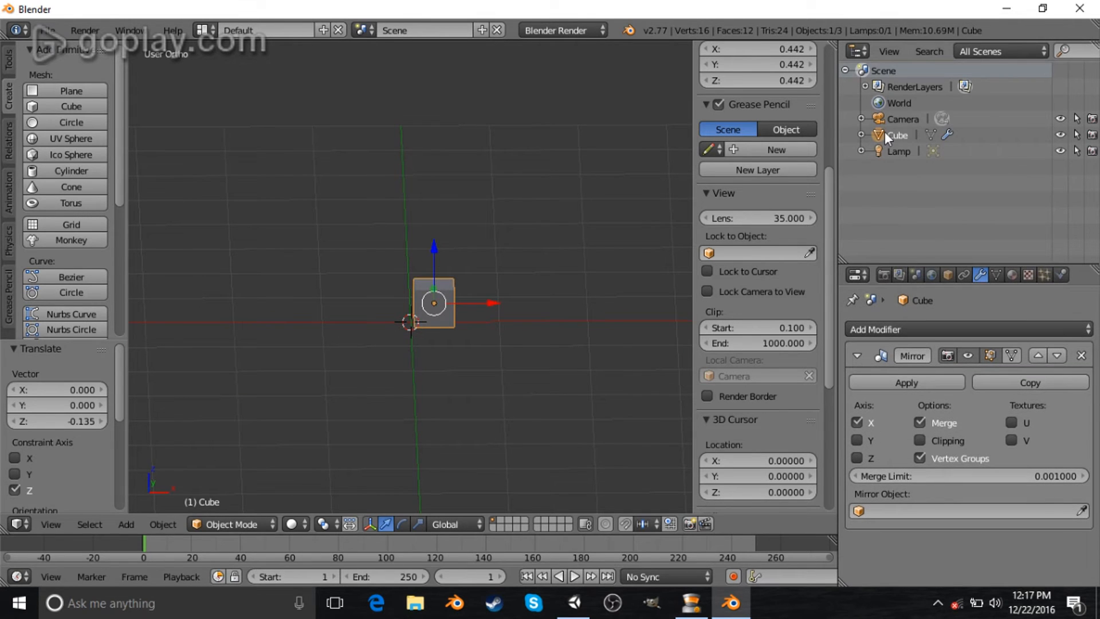
key(r)
key(i)
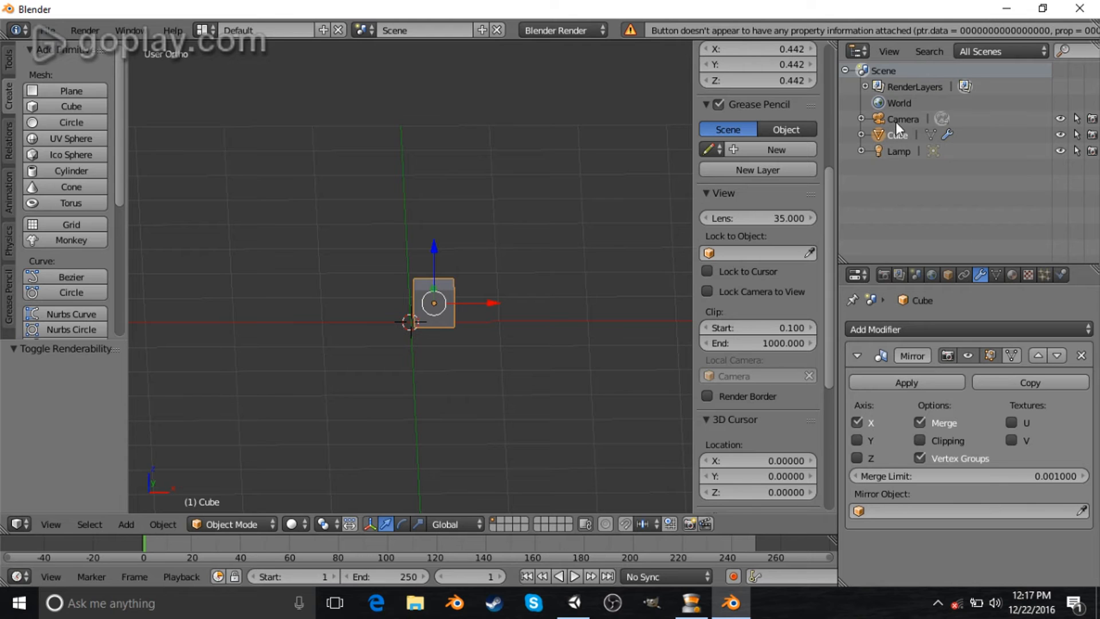
double_click(903, 135)
text(rig)
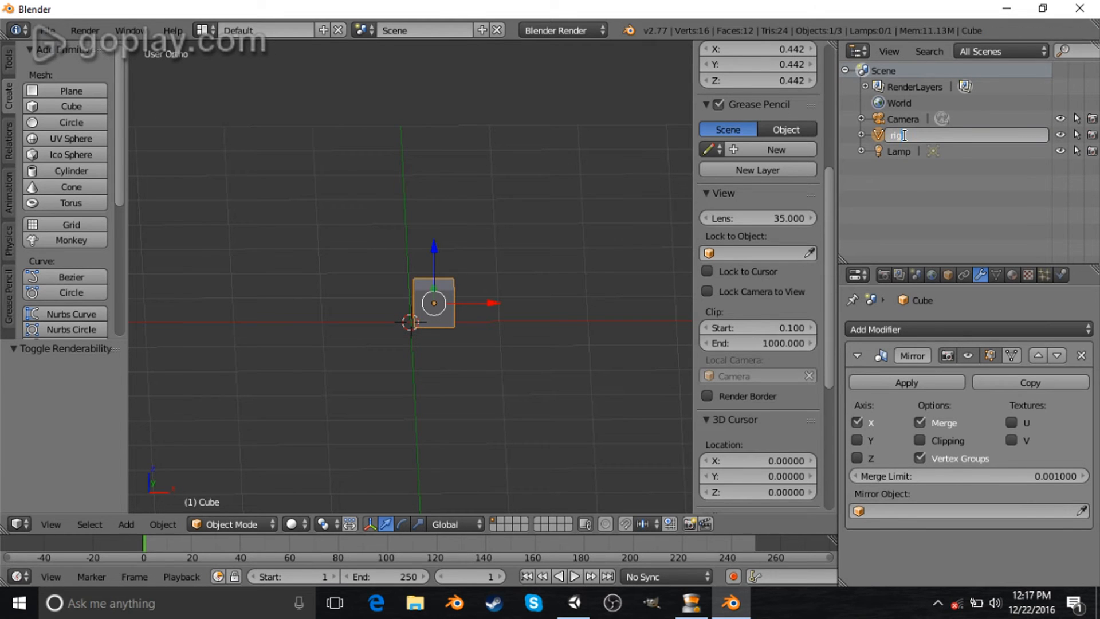
text(htLeg)
key(Return)
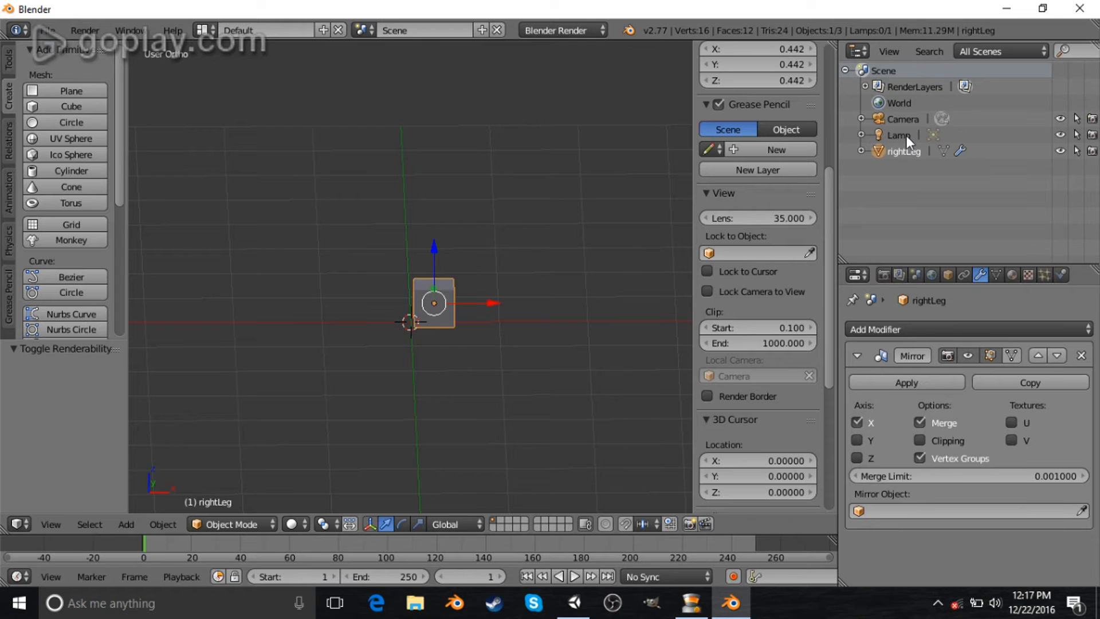
- In edit mode, switch to face selection and raise the top face about 0.5 along Z
scroll(532, 361, up, 5)
mouse_move(532, 355)
middle_down()
mouse_move(521, 358)
mouse_move(535, 359)
middle_up()
key(Tab)
key(Tab)
key(KP_5)
middle_drag(567, 383, 501, 487)
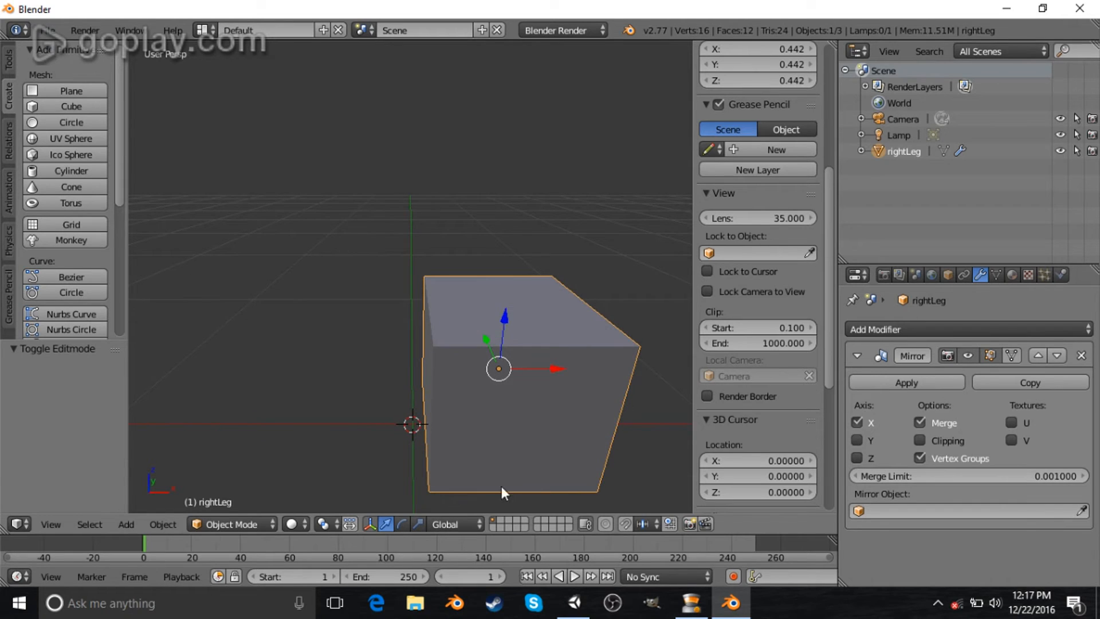
key(Tab)
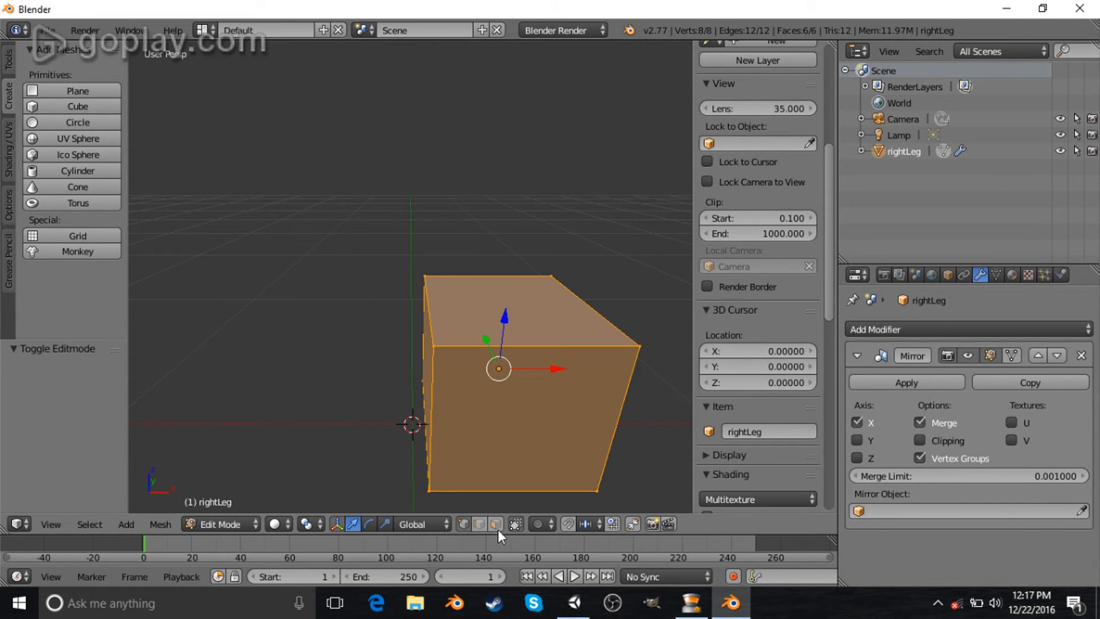
key(ctrl+Tab)
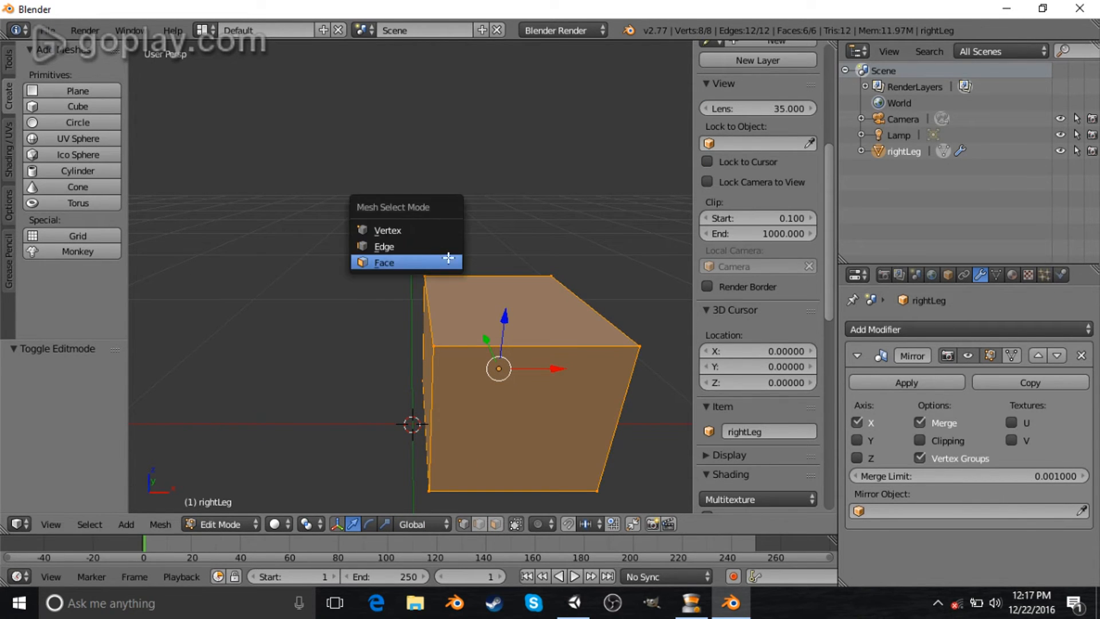
click(439, 264)
right_click(515, 305)
middle_drag(604, 390, 462, 248)
scroll(596, 358, down, 2)
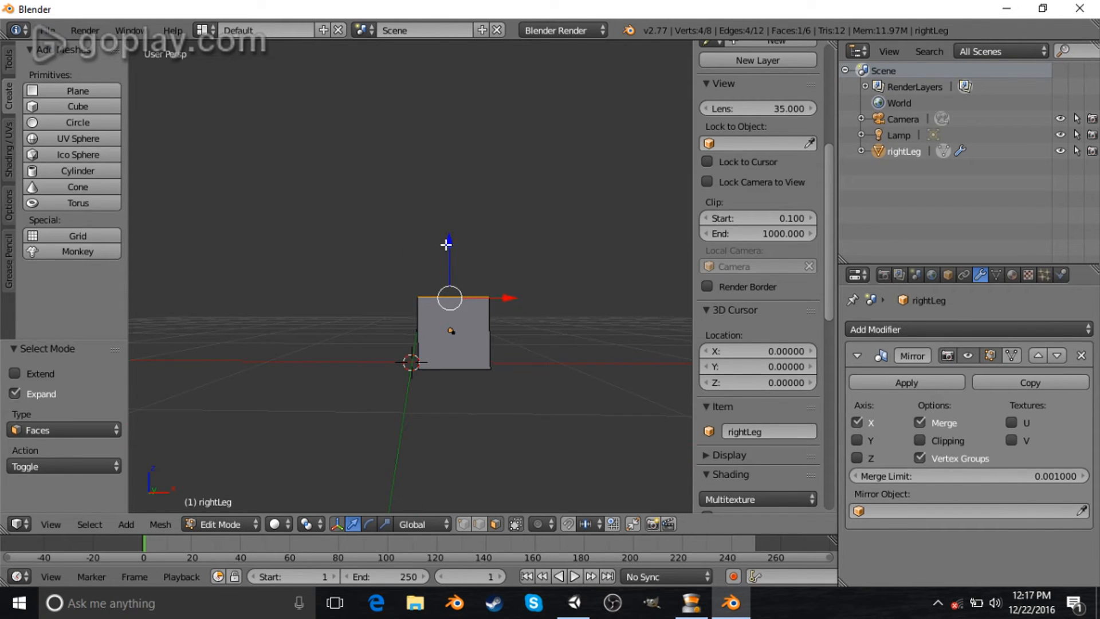
drag(453, 243, 453, 173)
scroll(444, 183, down, 4)
scroll(449, 267, up, 2)
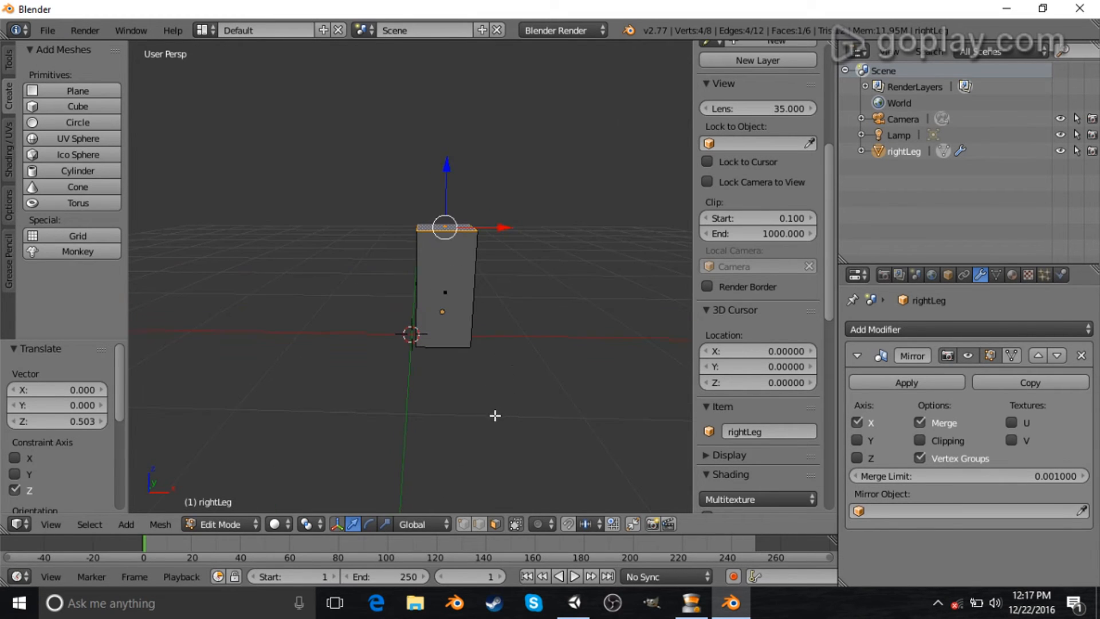
- Return to object mode, duplicate rightLeg, and move the copy about 0.6 along negative X beside the original
middle_drag(392, 337, 440, 316)
key(Tab)
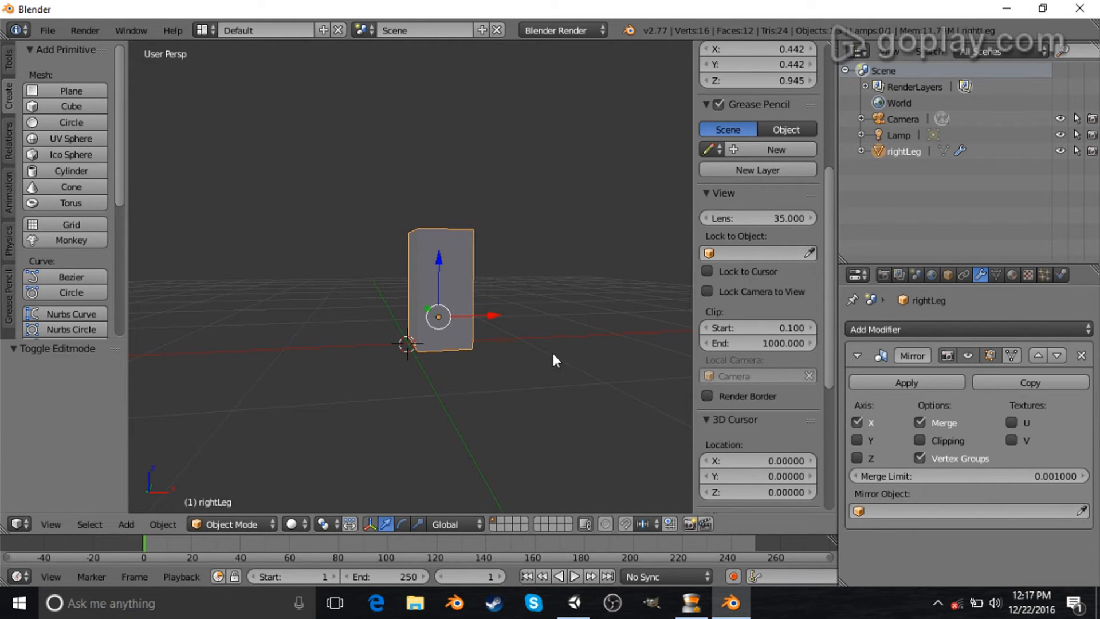
key(shift+d)
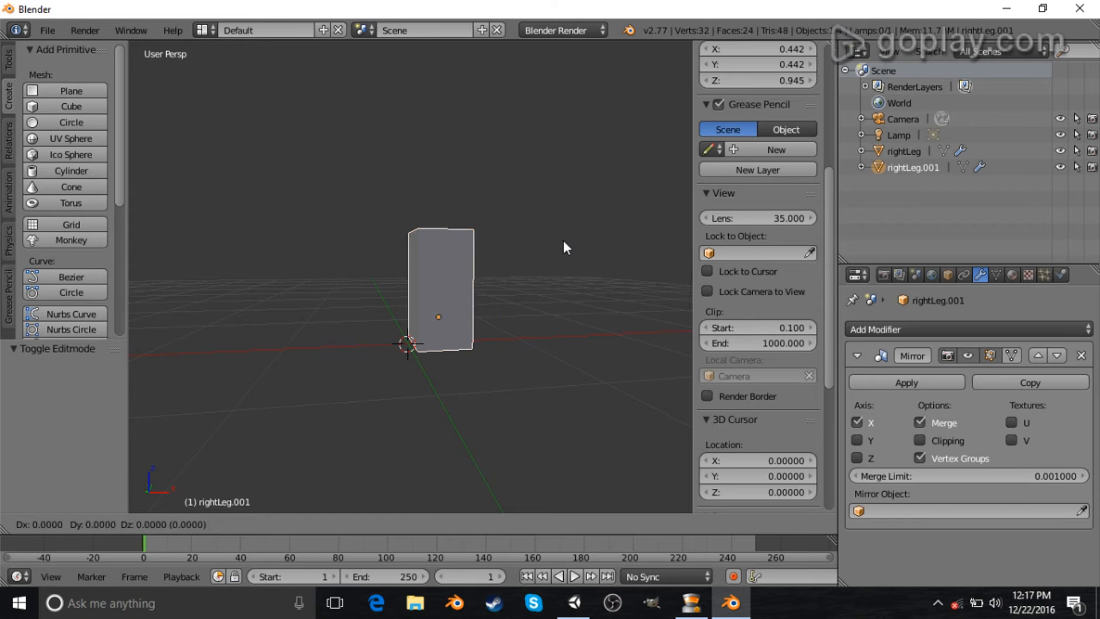
right_click(522, 167)
middle_drag(602, 227, 536, 236)
middle_drag(456, 310, 508, 315)
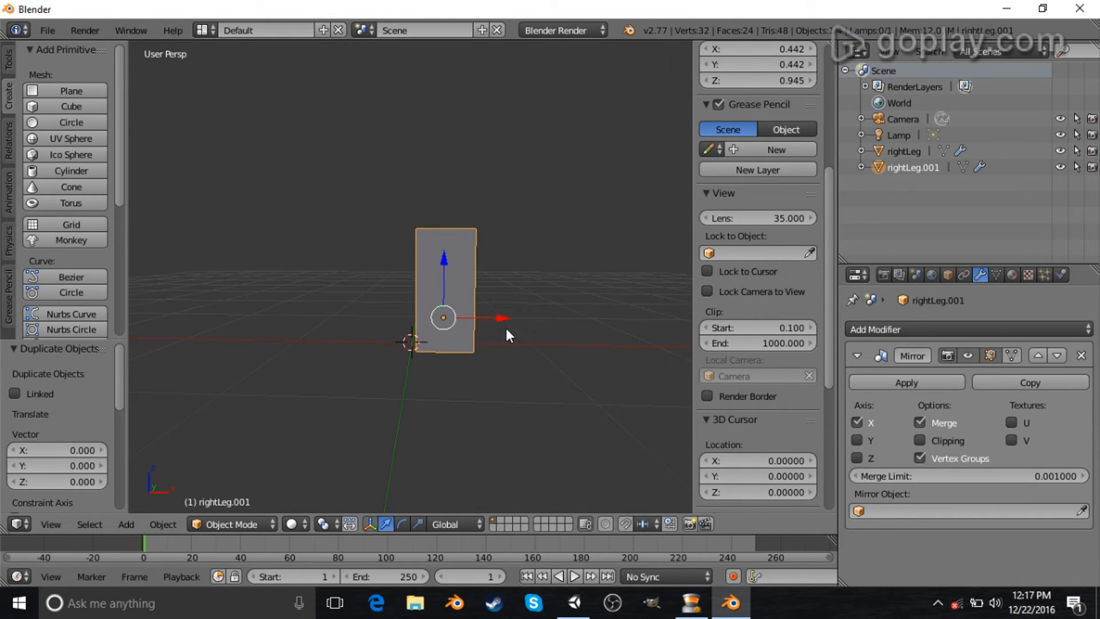
drag(490, 318, 421, 323)
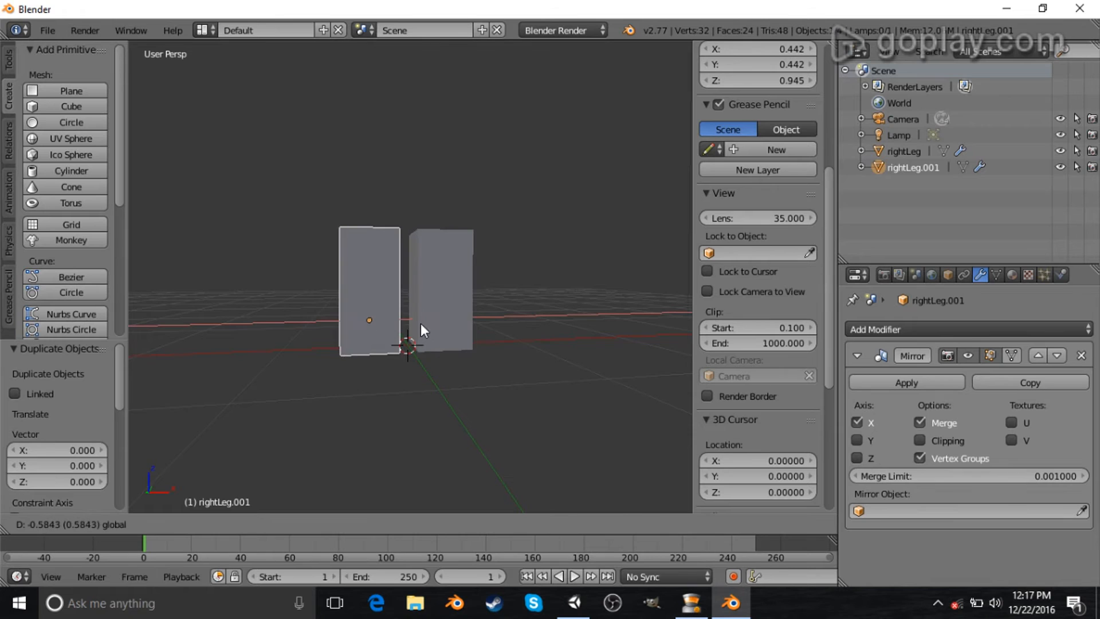
middle_drag(469, 325, 442, 315)
drag(436, 317, 441, 322)
scroll(448, 346, up, 5)
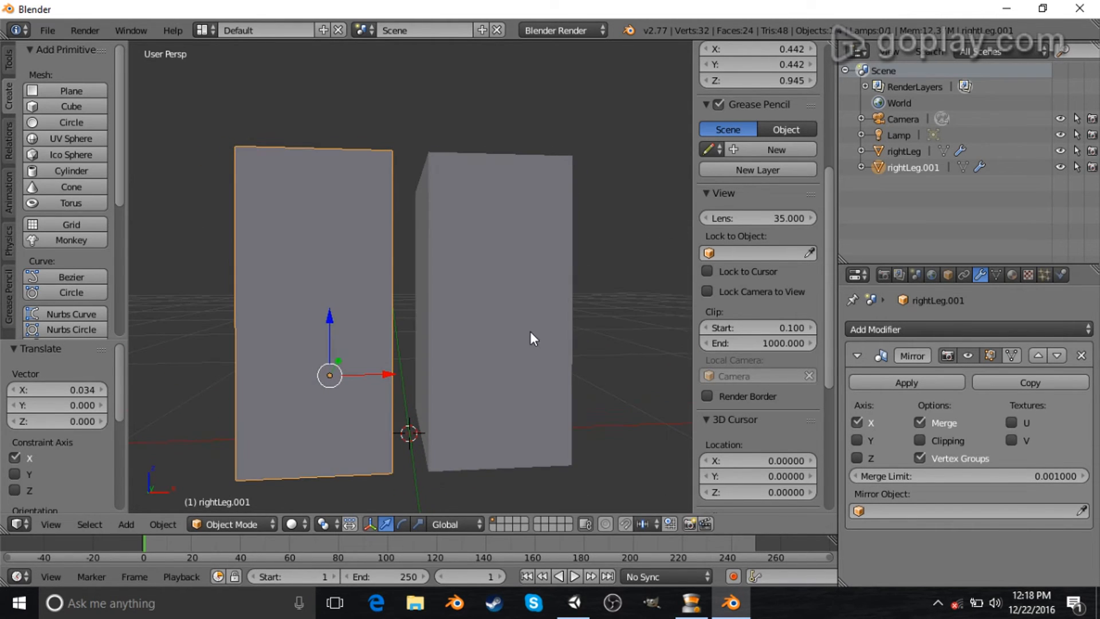
- Rename the duplicated object leftLeg
double_click(906, 169)
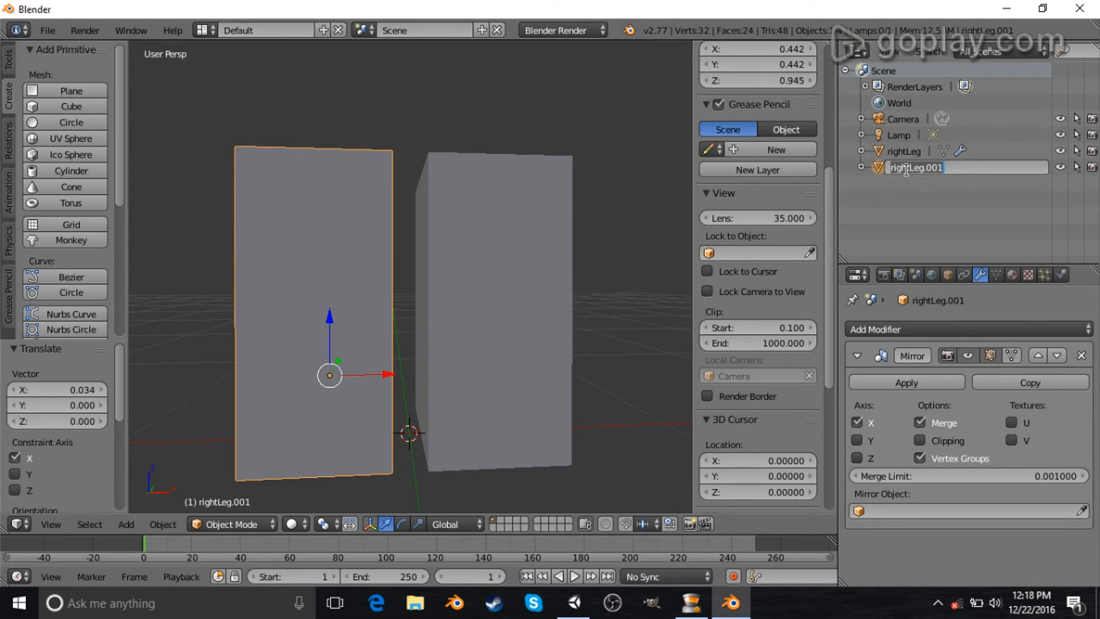
text(leftLeg)
key(Return)
- Select the rightLeg object
scroll(507, 257, down, 3)
middle_drag(506, 257, 371, 248)
right_click(445, 257)
right_click(359, 259)
middle_drag(496, 297, 472, 286)
scroll(414, 288, up, 2)
right_click(472, 287)
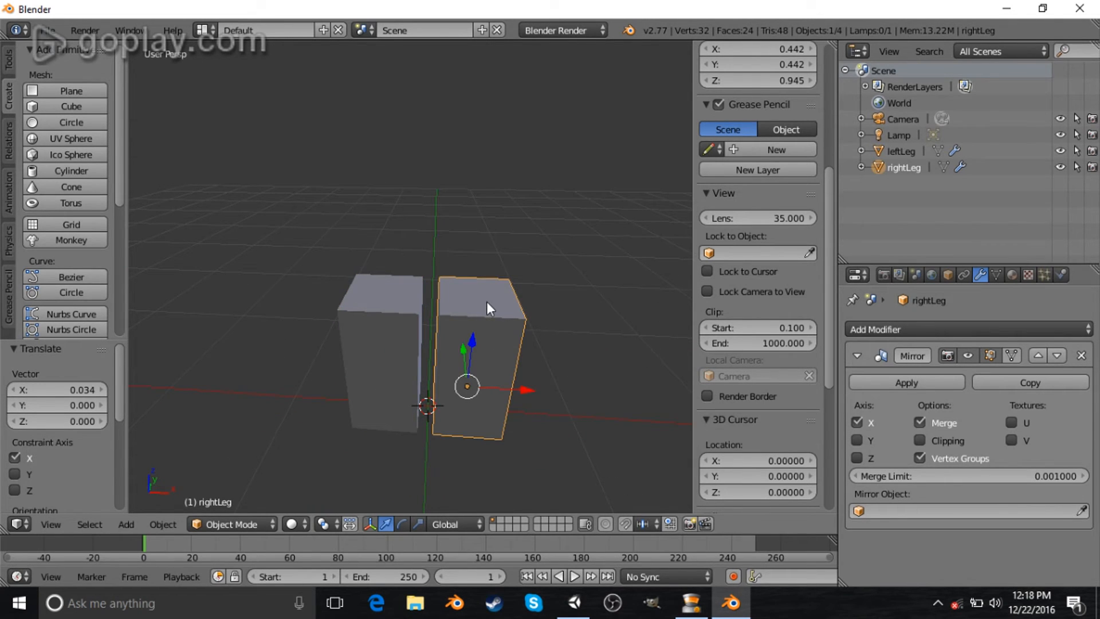
- Place the 3D cursor near the top of the legs and set its X location to 0
middle_drag(486, 301, 442, 359)
click(473, 280)
middle_drag(473, 279, 532, 323)
scroll(772, 363, down, 6)
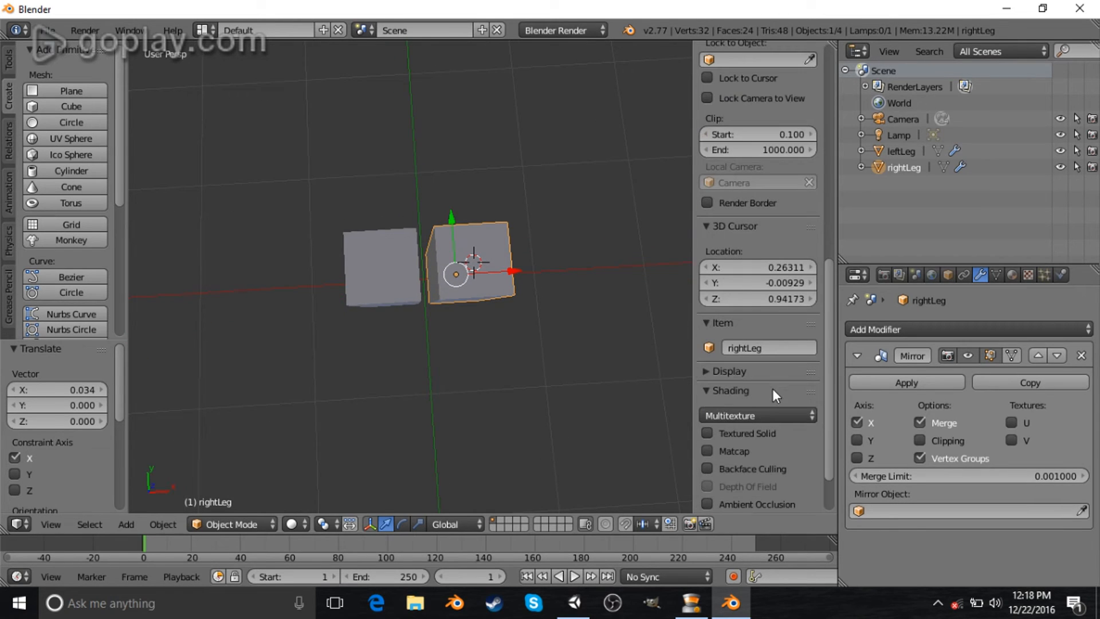
click(764, 265)
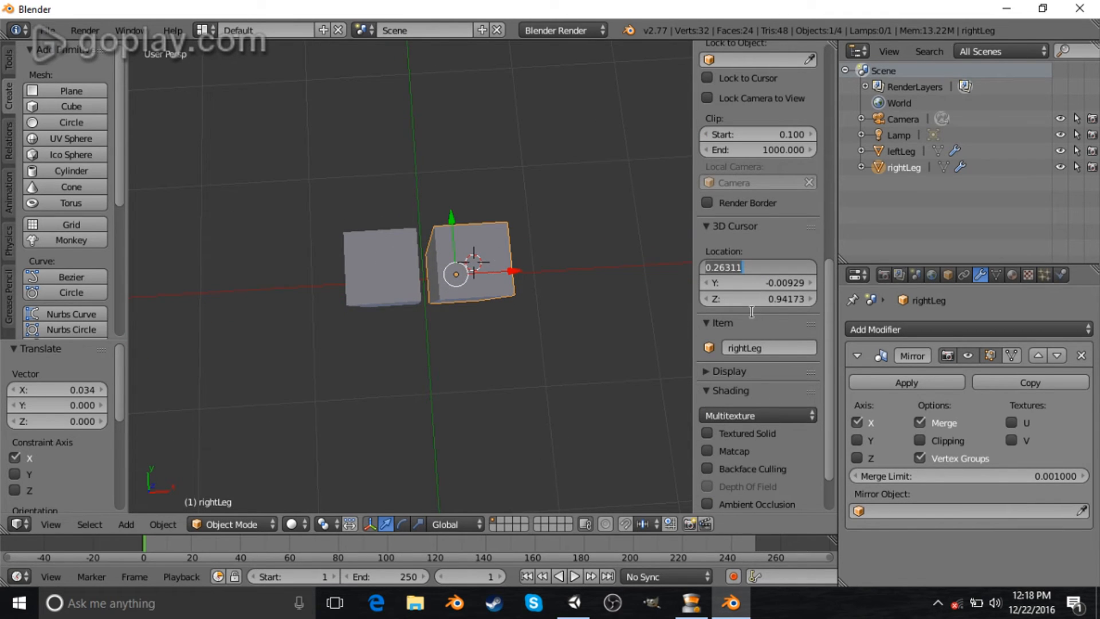
text(0)
key(Return)
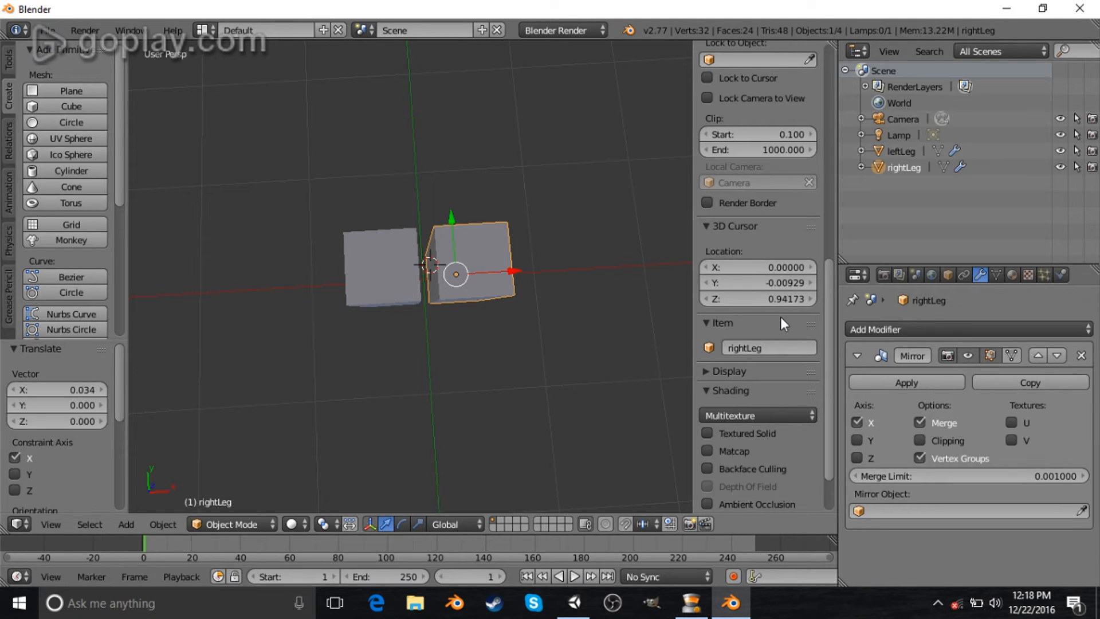
middle_drag(499, 367, 489, 227)
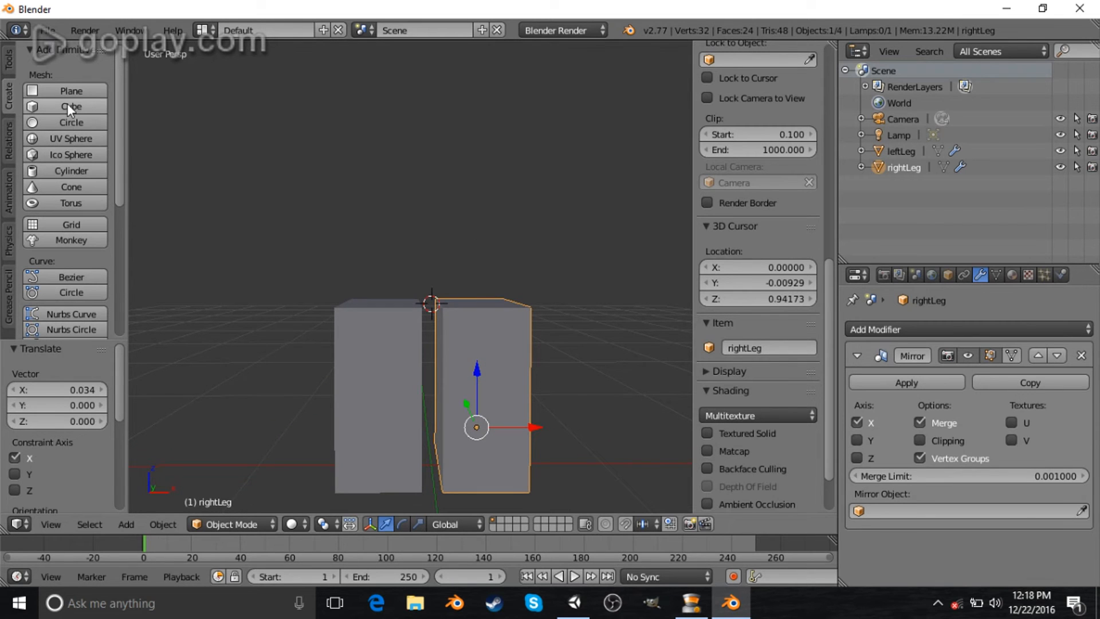
- Set the 3D cursor's Y location to 0
middle_drag(486, 276, 490, 464)
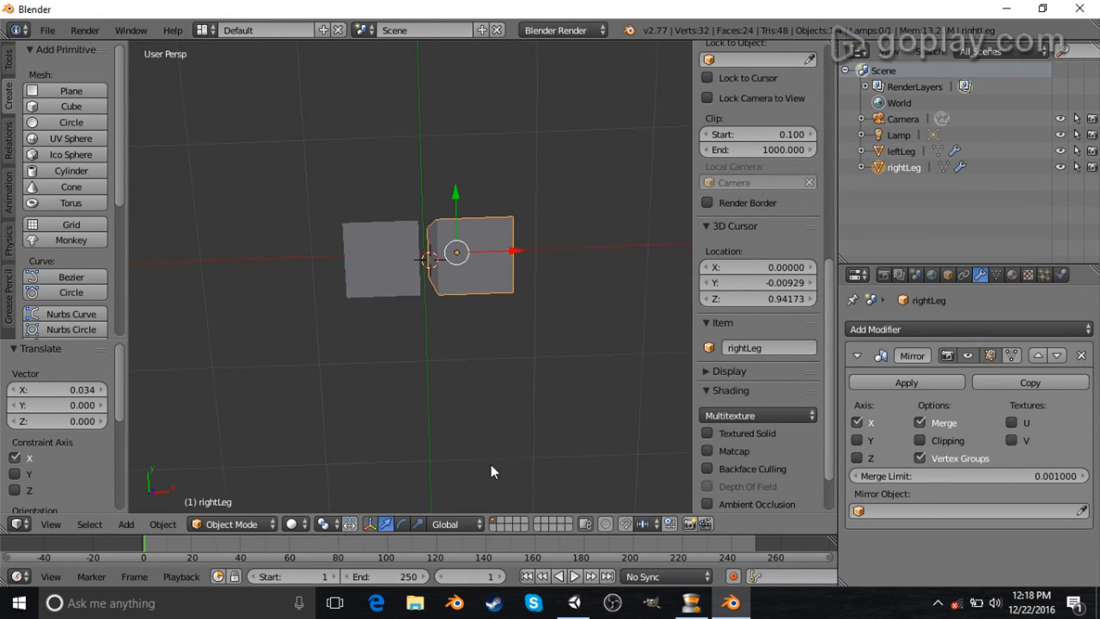
click(793, 283)
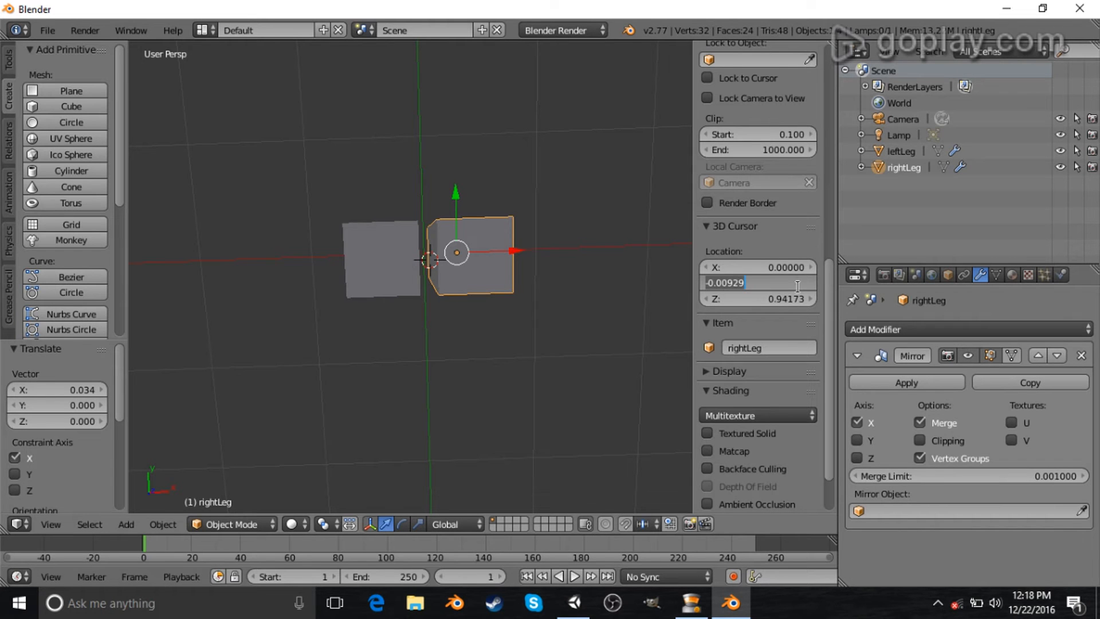
text(0)
key(Return)
- Add a cube at the 3D cursor and scale it down to about 0.22
middle_drag(572, 398, 564, 303)
click(71, 106)
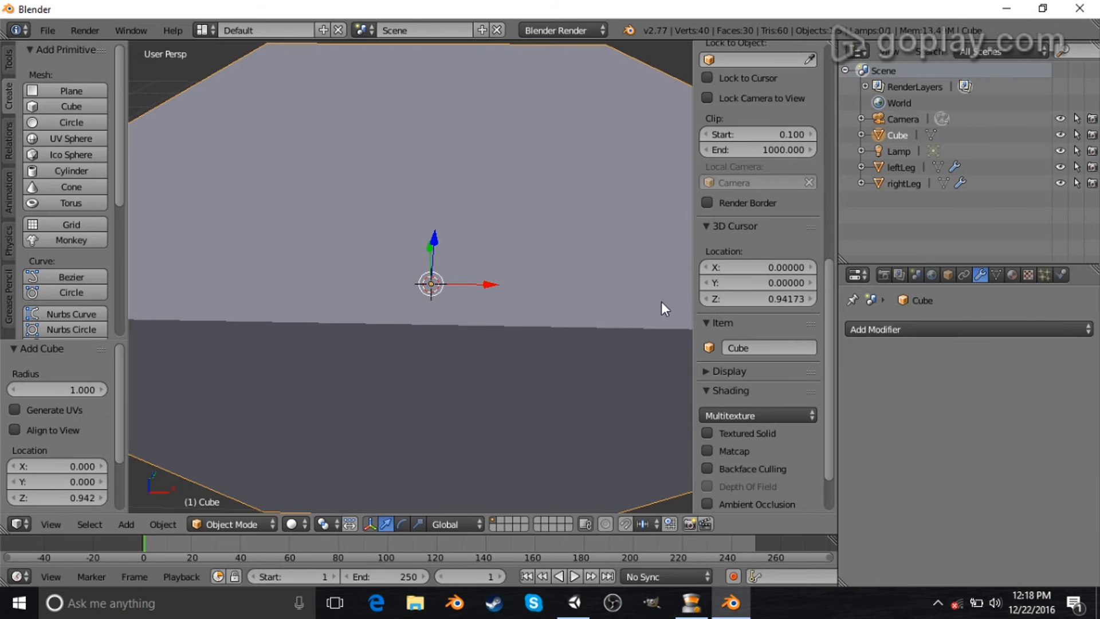
key(s)
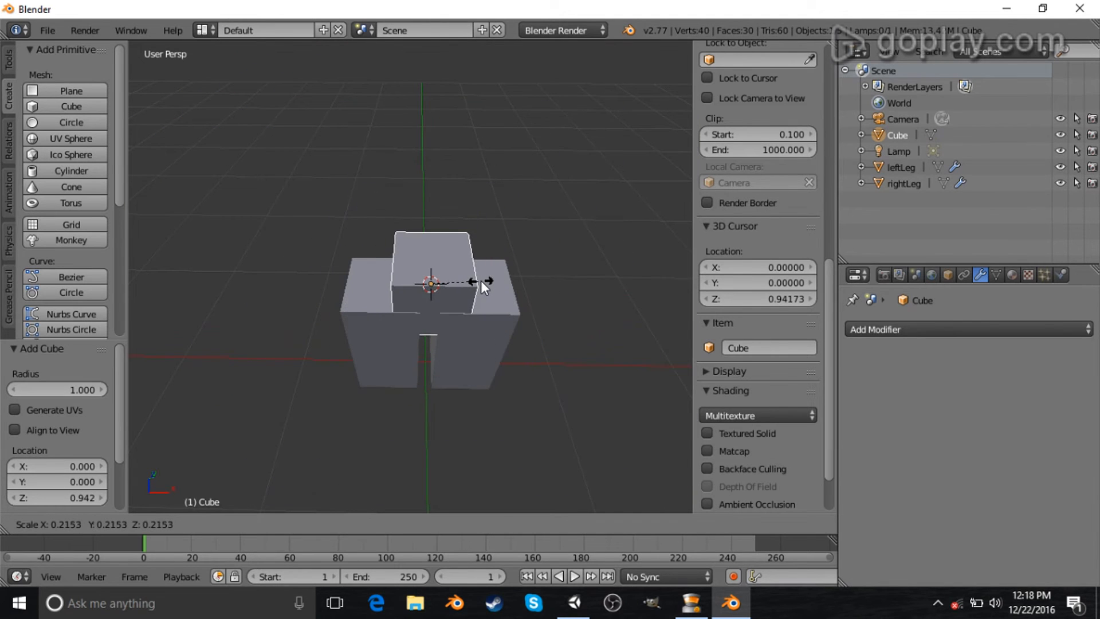
click(482, 279)
- Move the new cube up about 0.16 along Z above the legs
middle_drag(482, 279, 434, 252)
key(g)
key(z)
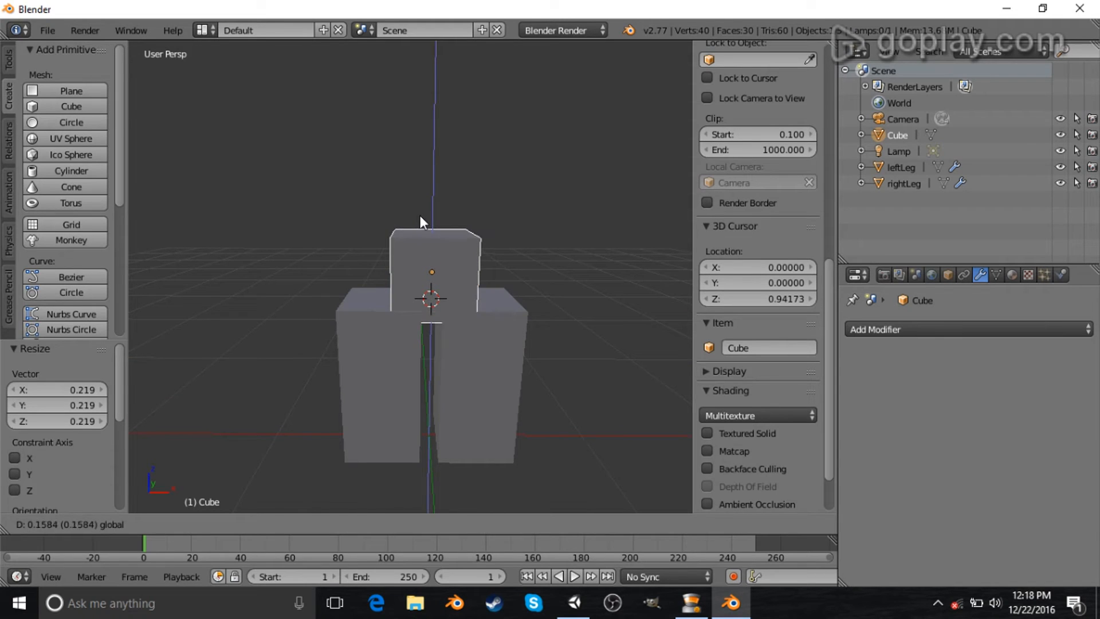
click(420, 216)
right_click(476, 412)
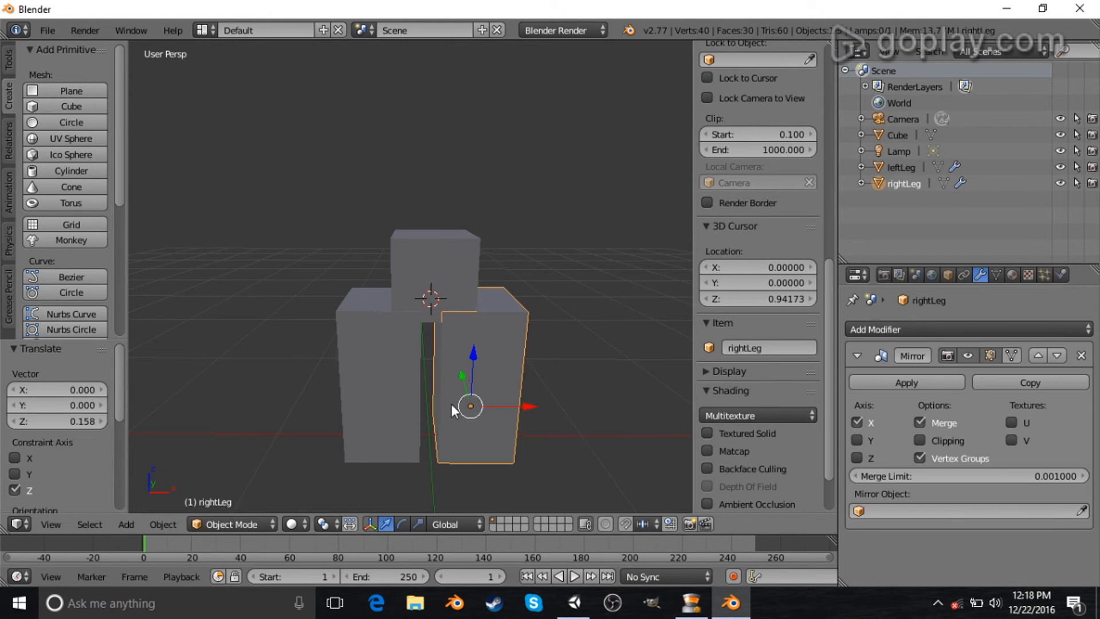
shift+right_click(408, 404)
key(s)
key(Escape)
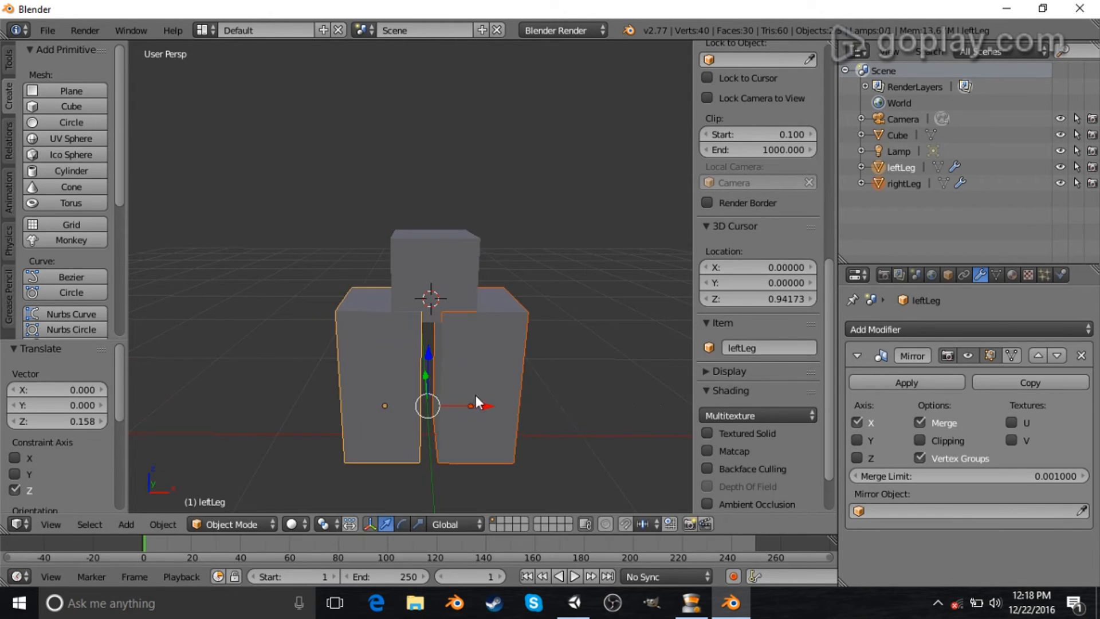
- Move rightLeg about 0.014 along negative X toward the centre
right_click(496, 402)
key(g)
key(x)
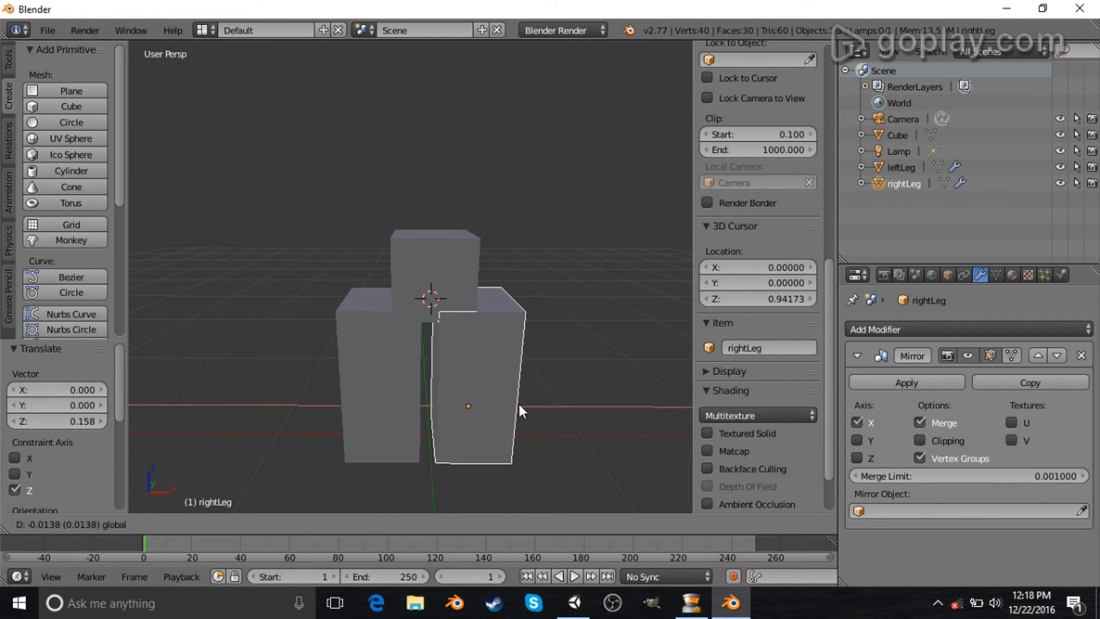
click(518, 401)
- Move leftLeg about 0.03 along X toward the centre
right_click(365, 389)
key(g)
key(x)
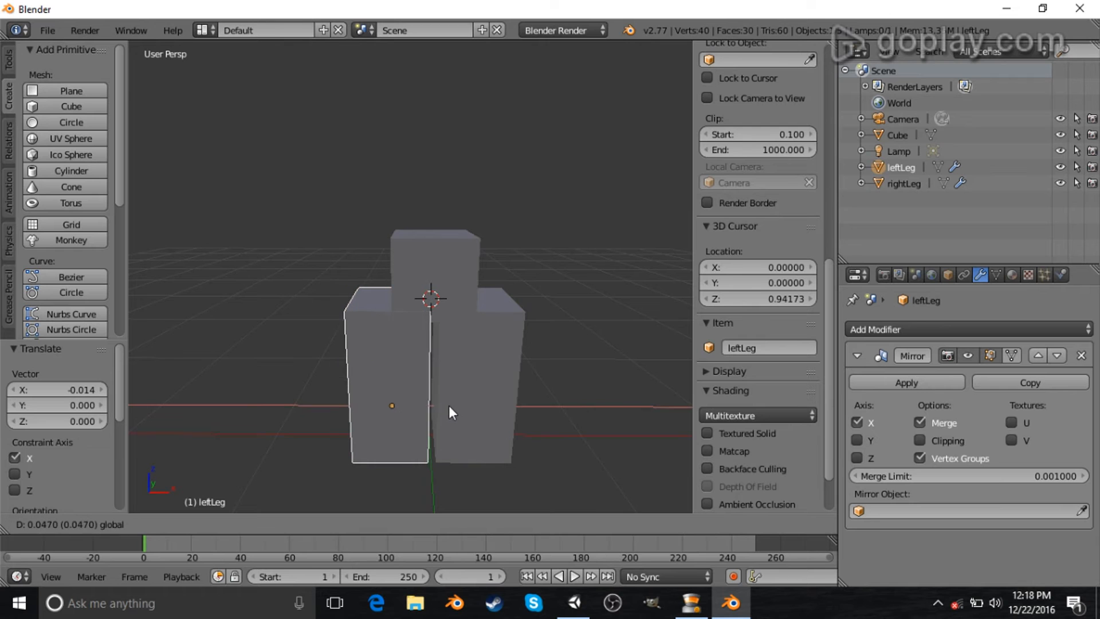
click(445, 406)
- Select the cube and scale it about 2.14 times along X with the scale manipulator
right_click(445, 273)
middle_drag(493, 332, 455, 424)
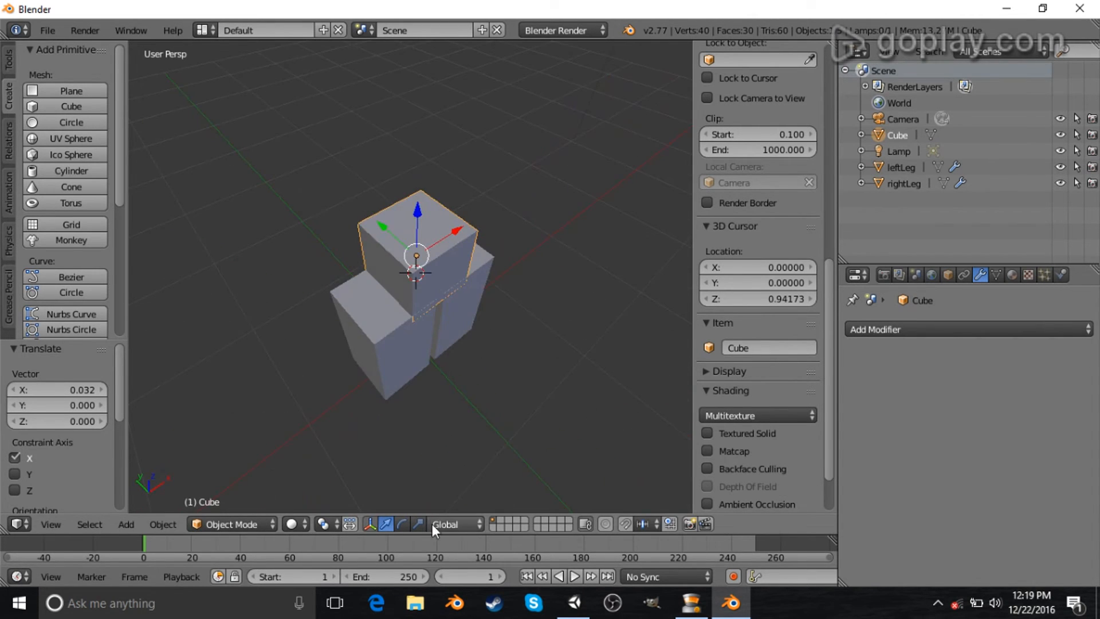
click(415, 528)
middle_drag(571, 474, 491, 380)
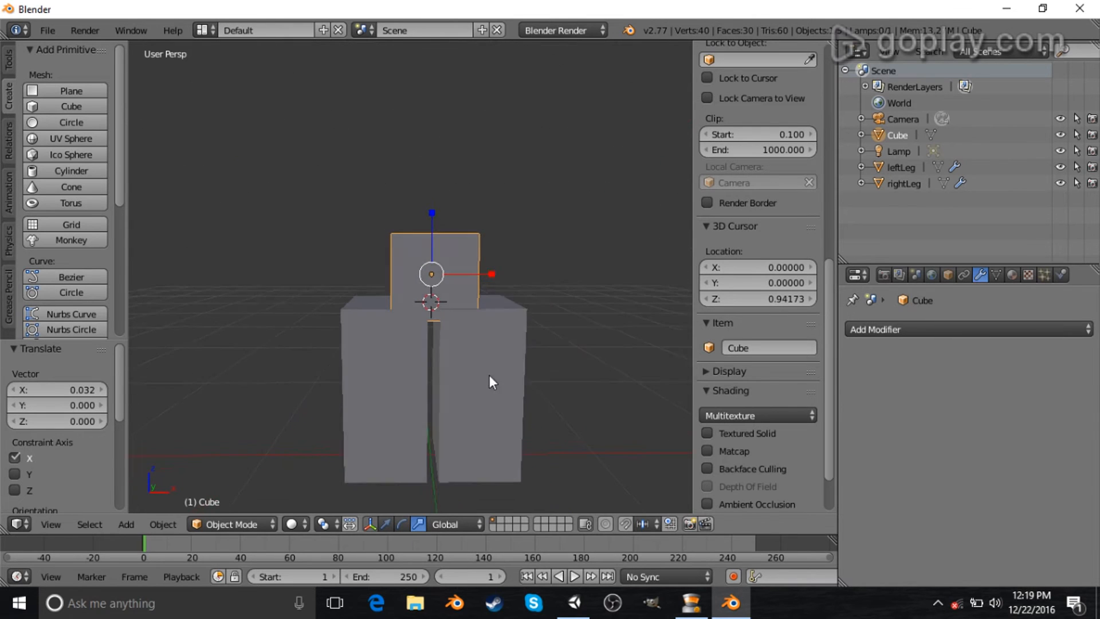
drag(488, 276, 549, 287)
- In edit mode, select the cube's top face and move it up about 0.39 along Z
middle_drag(243, 148, 565, 321)
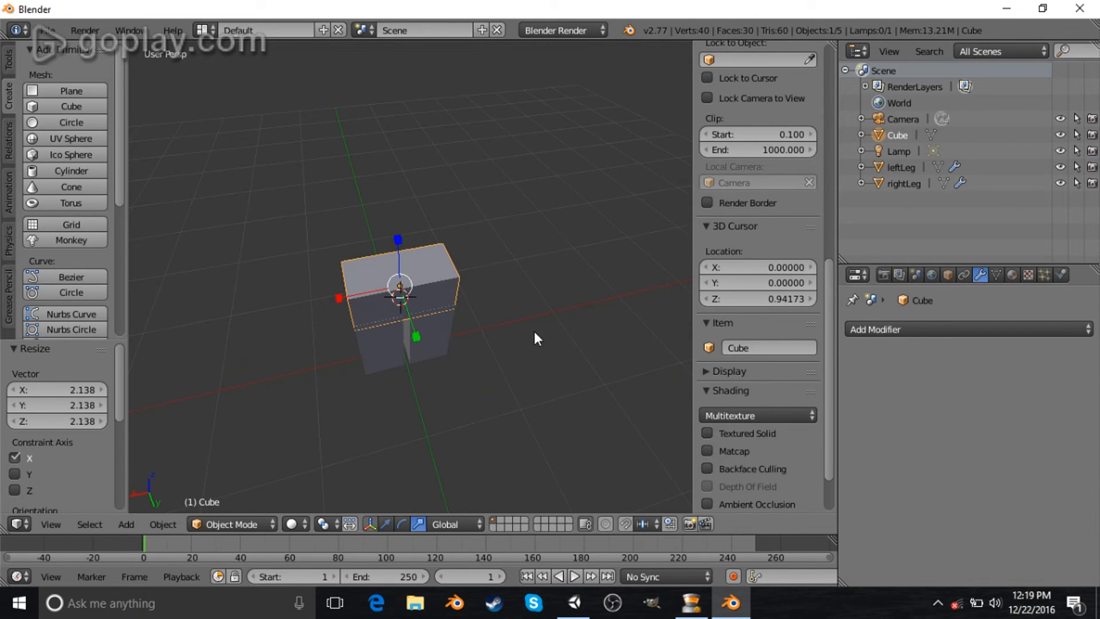
key(Tab)
middle_drag(508, 420, 504, 383)
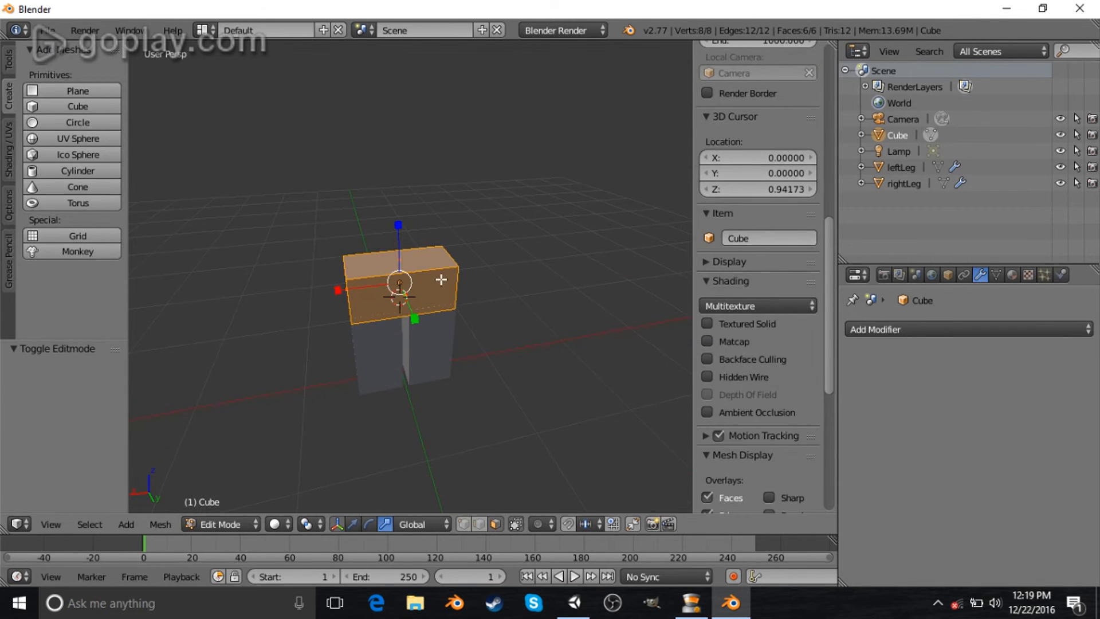
right_click(428, 252)
mouse_move(442, 248)
middle_down()
mouse_move(427, 261)
mouse_move(425, 247)
middle_up()
click(353, 524)
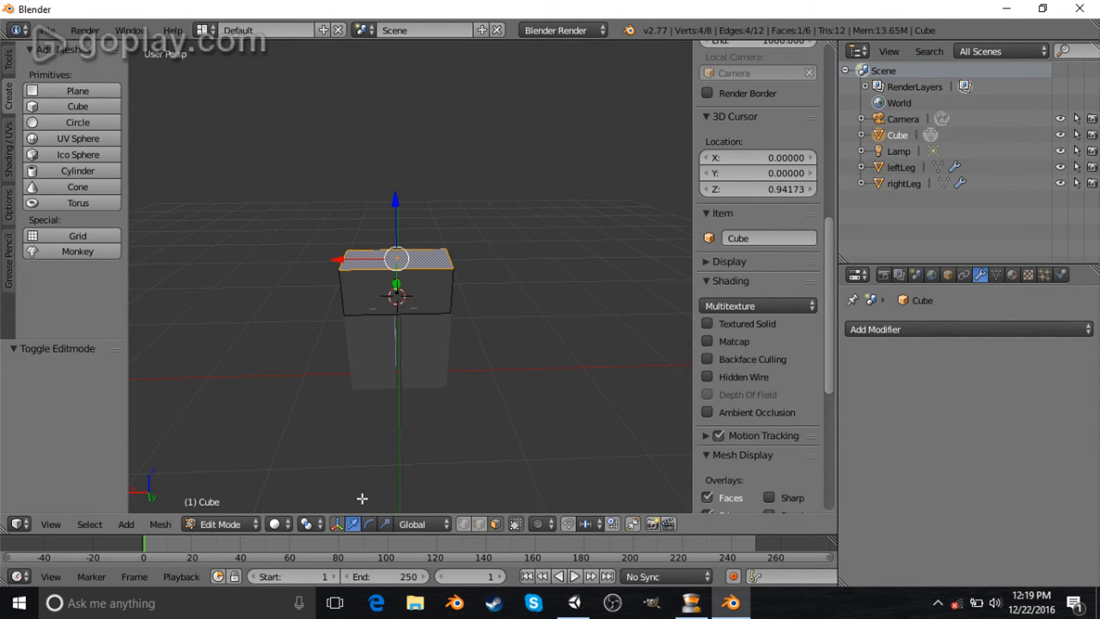
middle_drag(361, 499, 378, 458)
drag(400, 194, 398, 154)
- Extrude the top face upward about 0.36
middle_drag(469, 177, 469, 233)
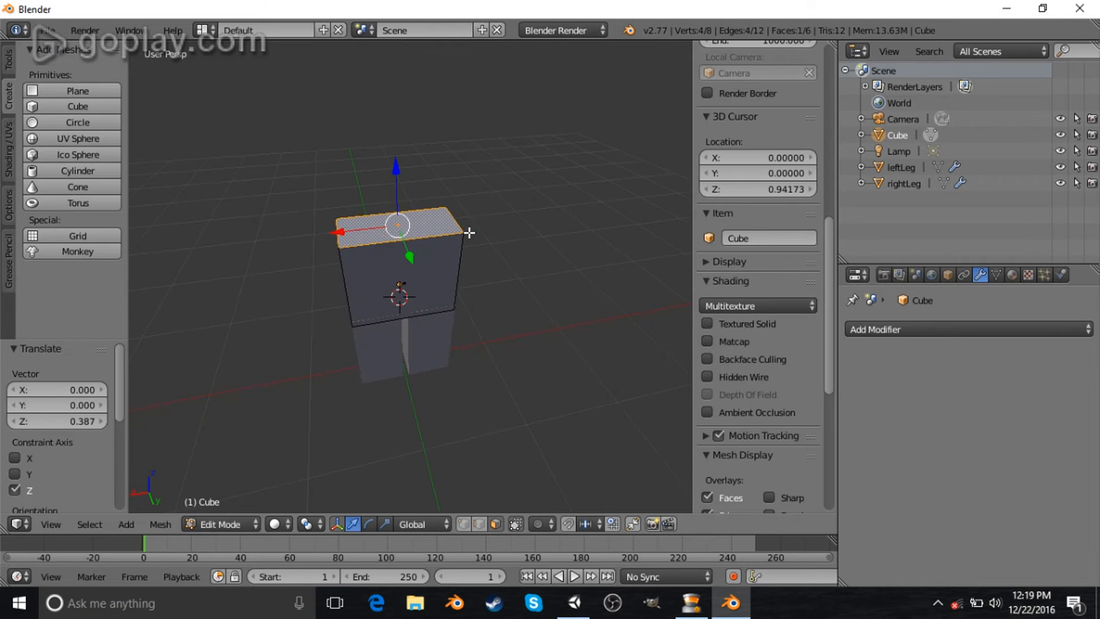
middle_drag(523, 366, 473, 307)
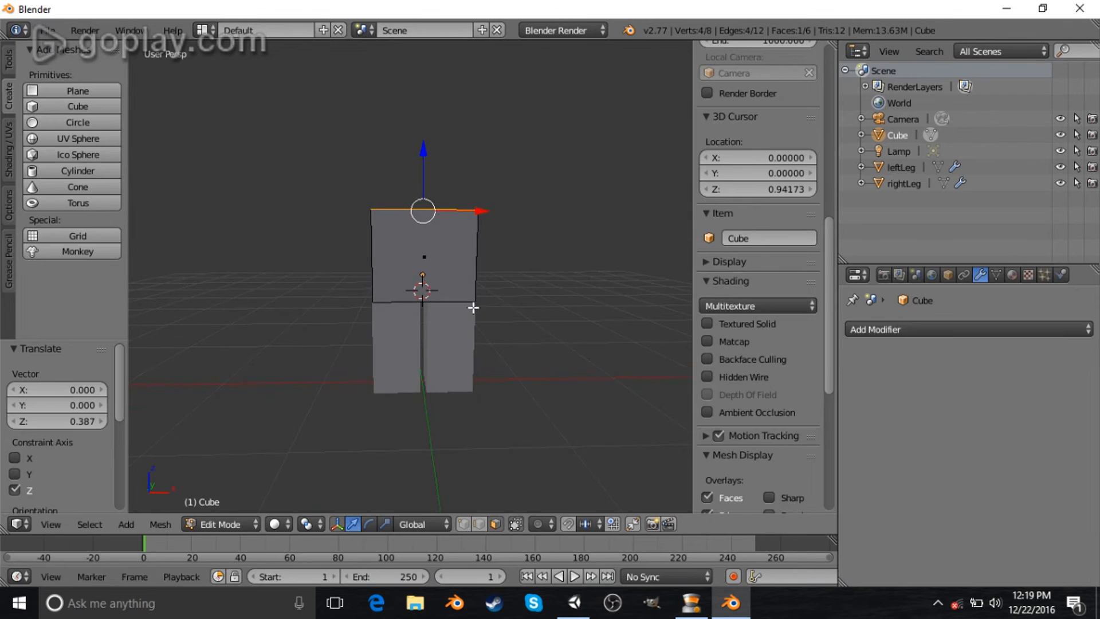
click(513, 371)
- Try a loop cut across the top of the torso, then undo it
middle_drag(491, 294, 523, 308)
scroll(456, 229, up, 5)
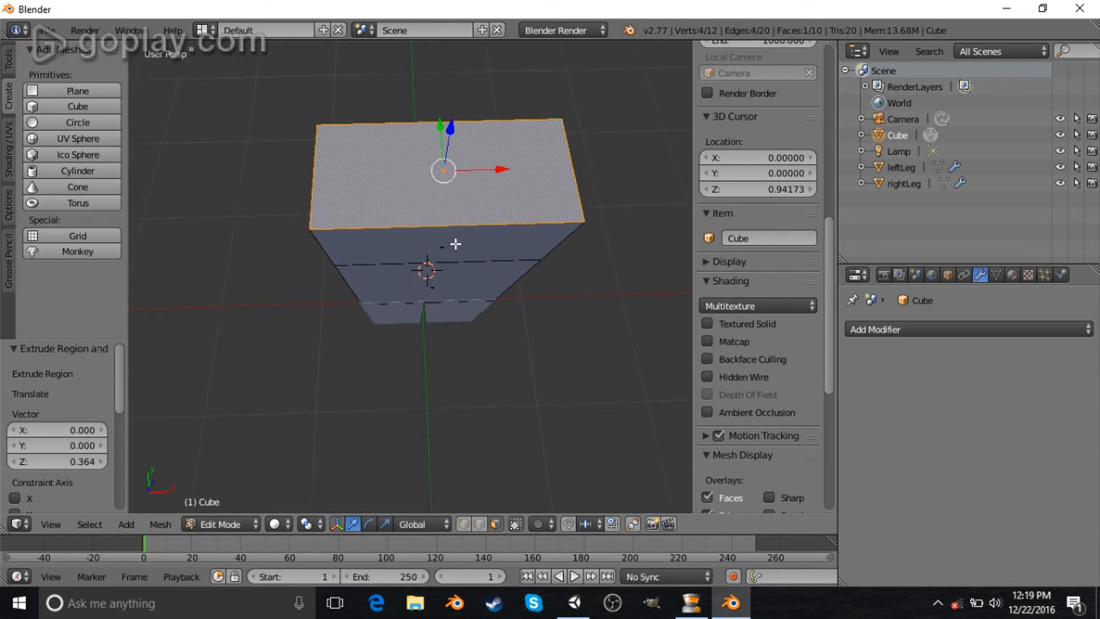
middle_drag(471, 181, 460, 225)
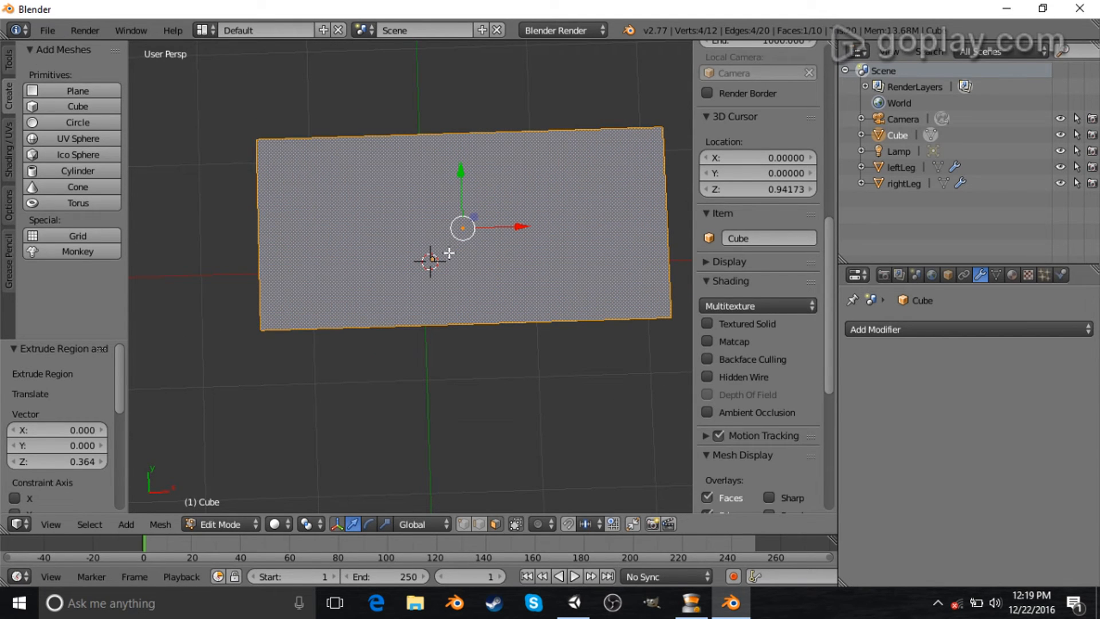
key(ctrl+r)
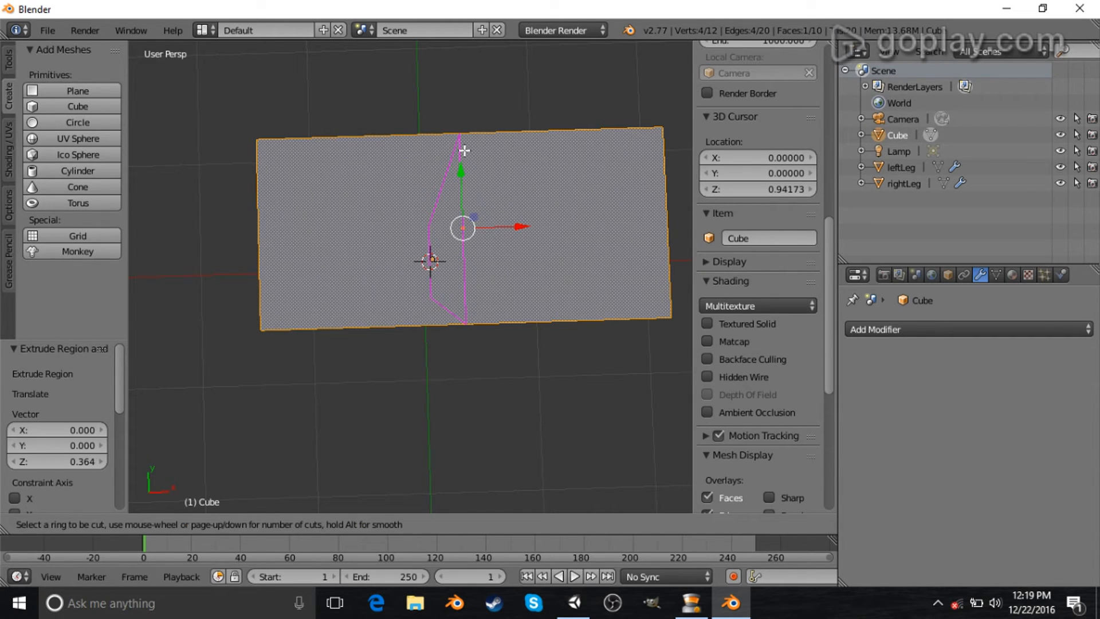
click(464, 150)
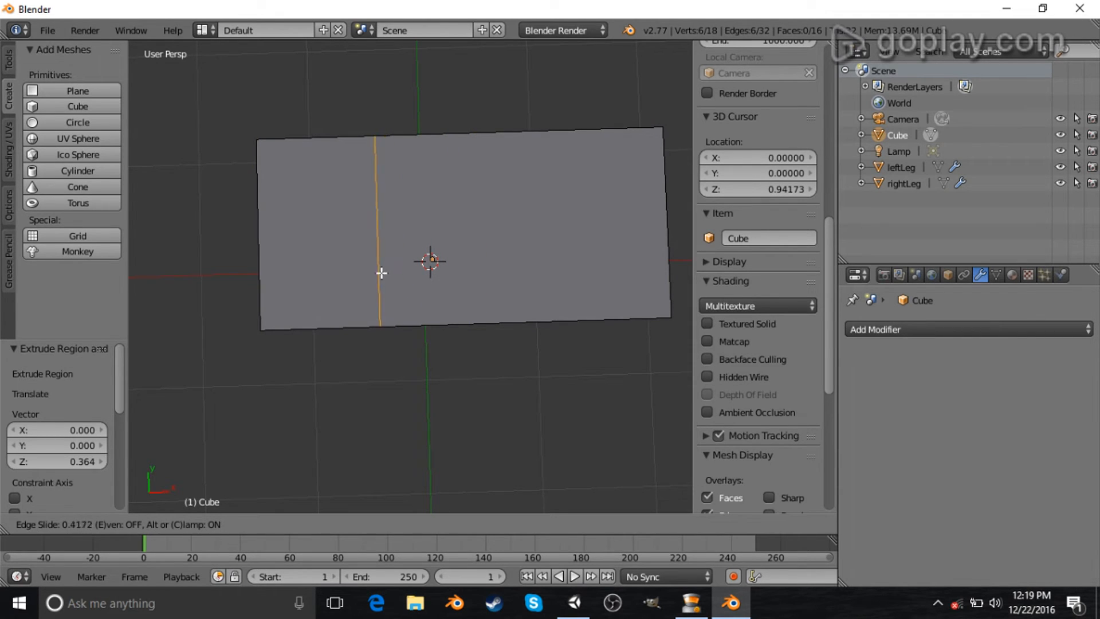
right_click(380, 272)
middle_drag(507, 394, 428, 264)
key(ctrl+z)
- Extrude a side face of the upper torso three times, about 0.03, 0.34 and 0.82, to build the first arm
key(e)
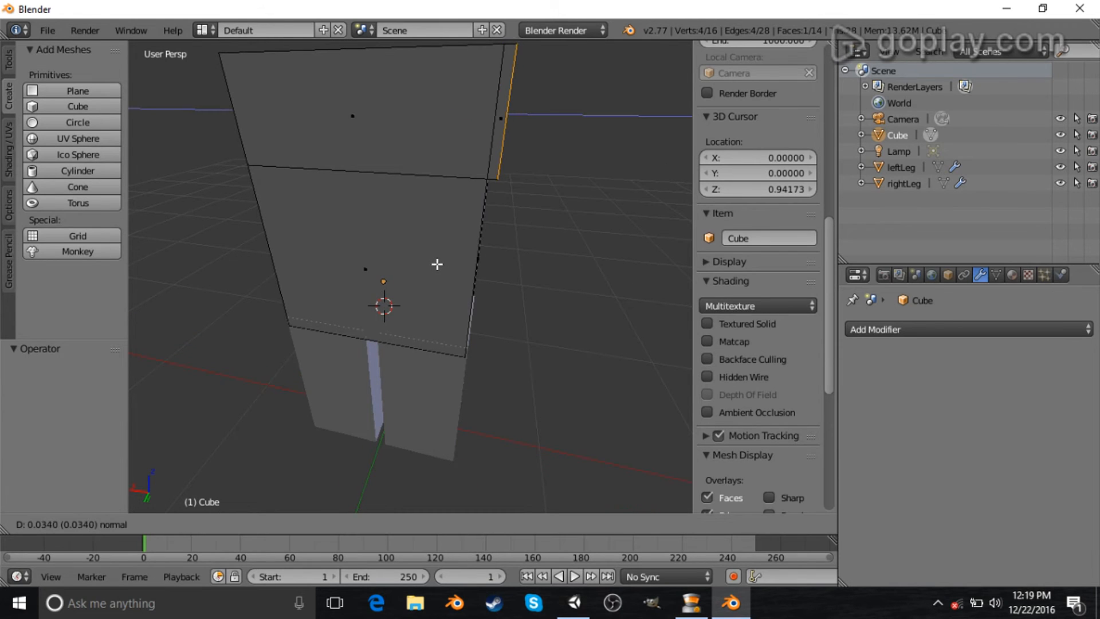
click(437, 264)
key(e)
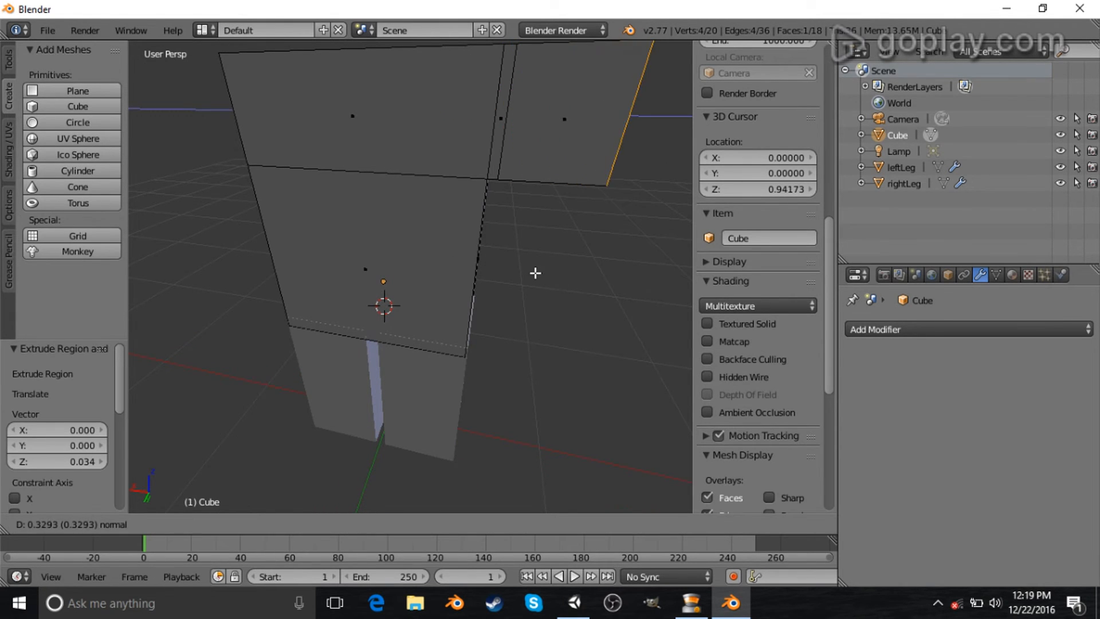
click(539, 275)
middle_drag(584, 343, 504, 253)
scroll(591, 267, down, 3)
key(e)
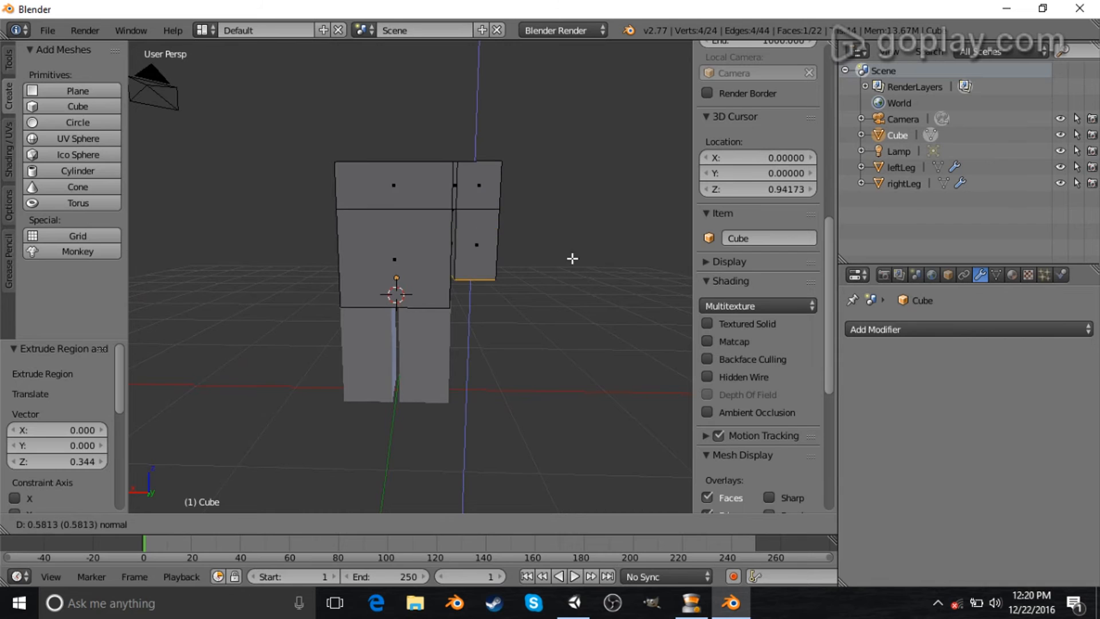
click(572, 280)
- Select the opposite side face of the torso and extrude it twice, about 0.04 and 0.40, for the second arm
middle_drag(315, 264, 476, 263)
middle_drag(524, 208, 534, 229)
right_click(478, 201)
scroll(535, 228, up, 3)
key(e)
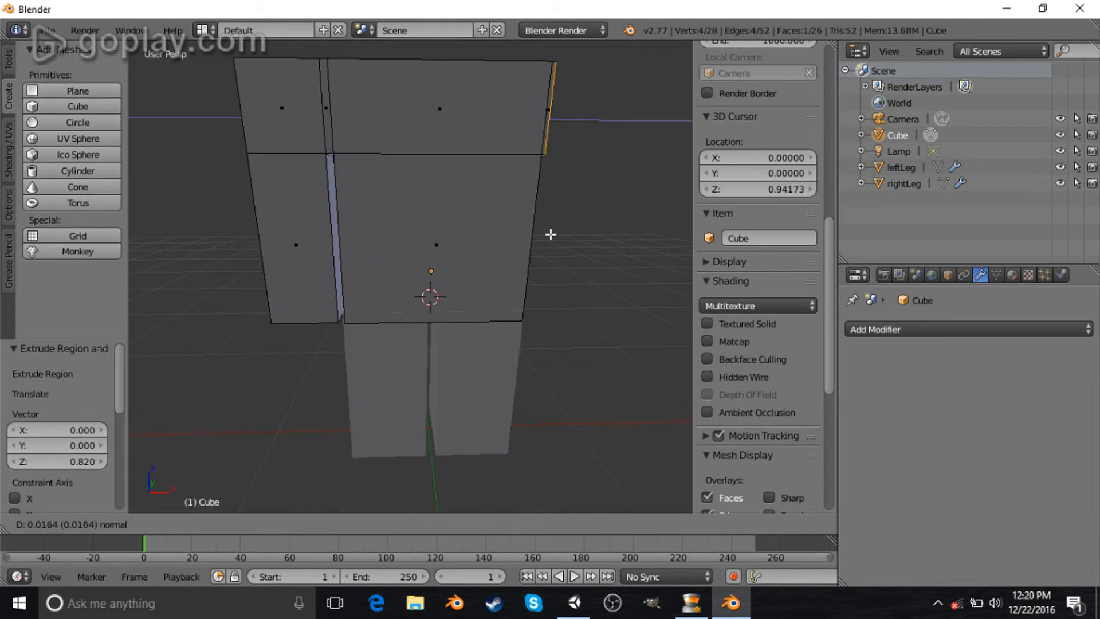
click(553, 235)
key(e)
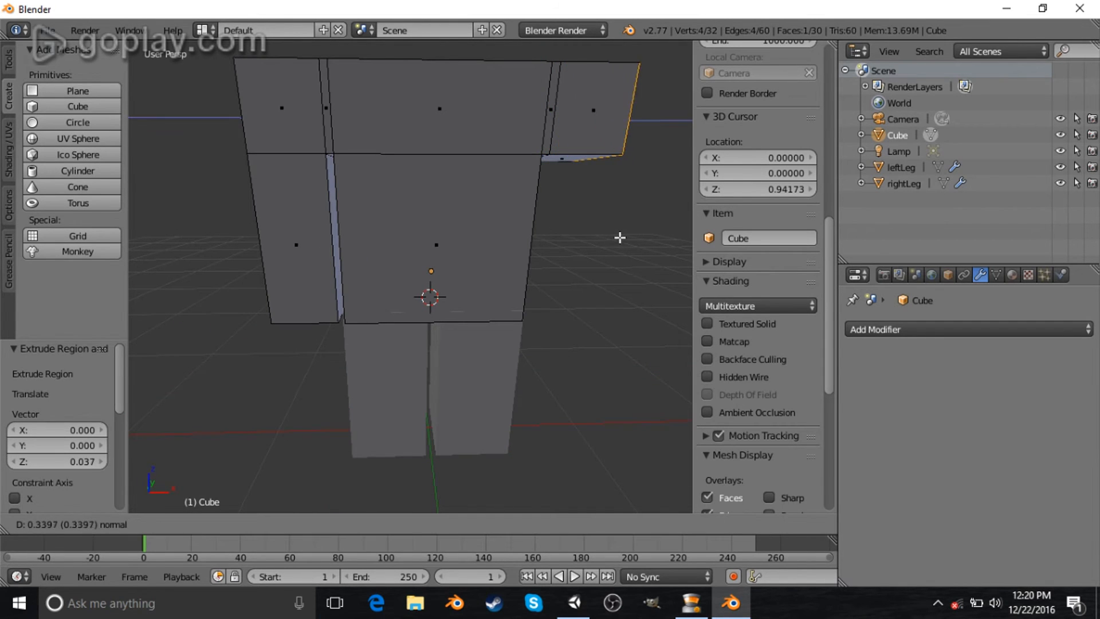
click(627, 244)
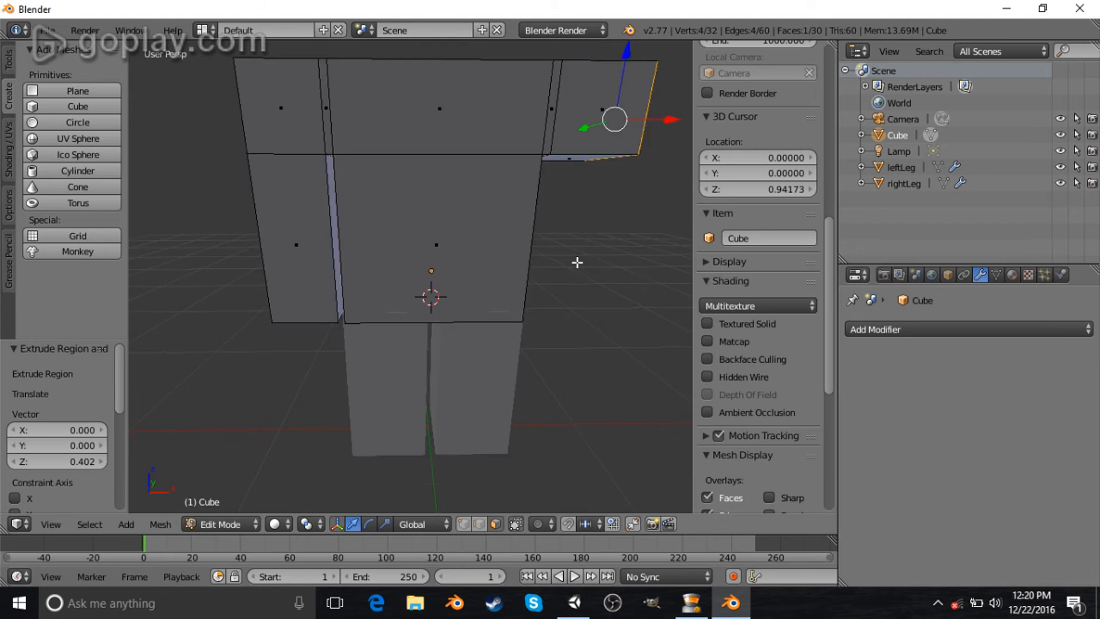
- Move the second arm's end face about 0.05 along negative X, then extrude its lower face downward
scroll(601, 257, down, 4)
key(g)
key(x)
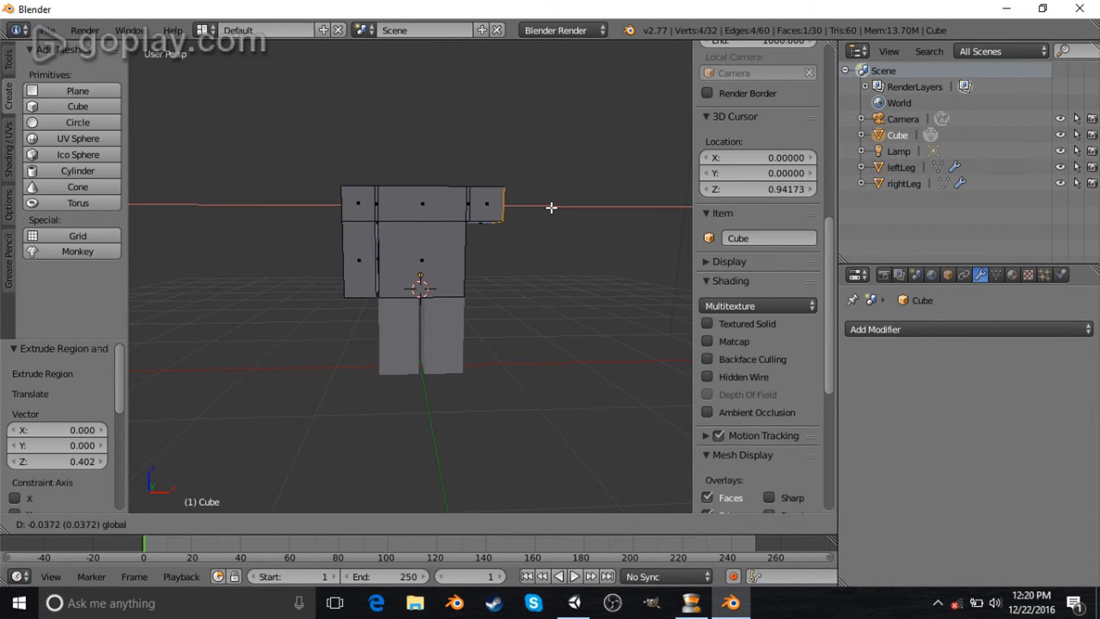
click(551, 207)
middle_drag(541, 253, 499, 224)
right_click(491, 230)
key(e)
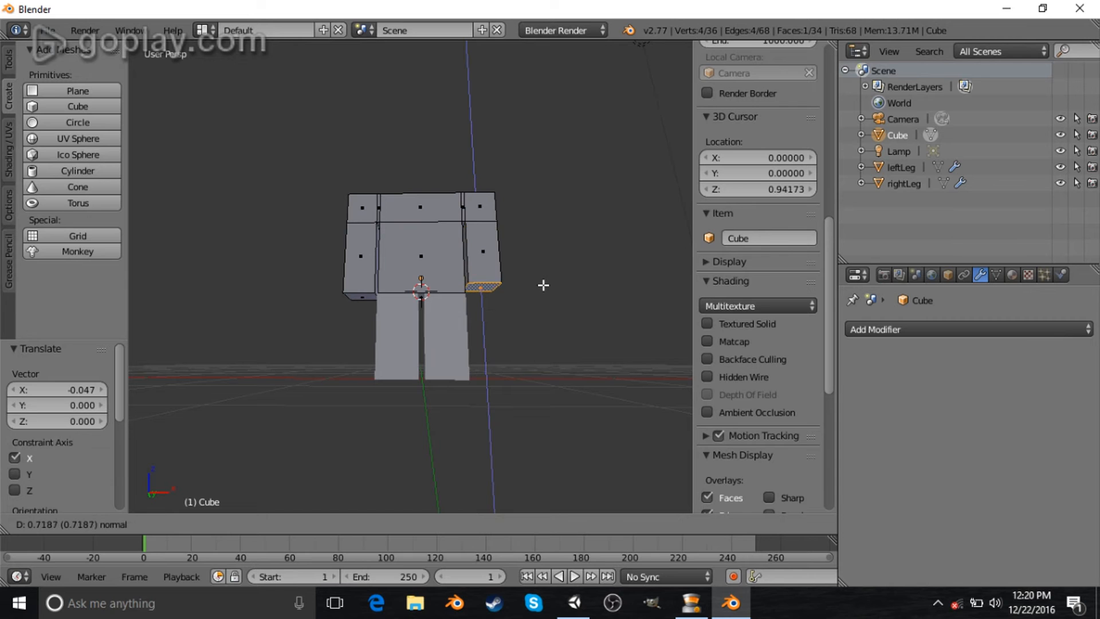
click(543, 285)
key(Tab)
middle_drag(520, 285, 133, 308)
middle_drag(232, 288, 451, 270)
key(Tab)
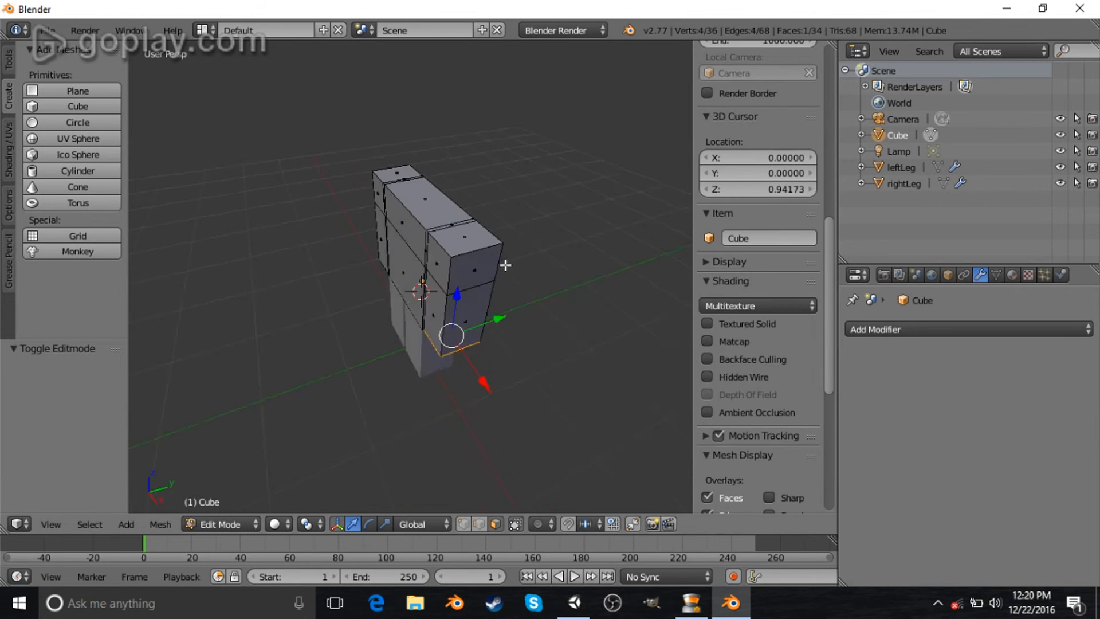
- Select the two outer top edges of the shoulders and bevel them by about 0.318
scroll(530, 248, up, 3)
middle_drag(418, 225, 498, 235)
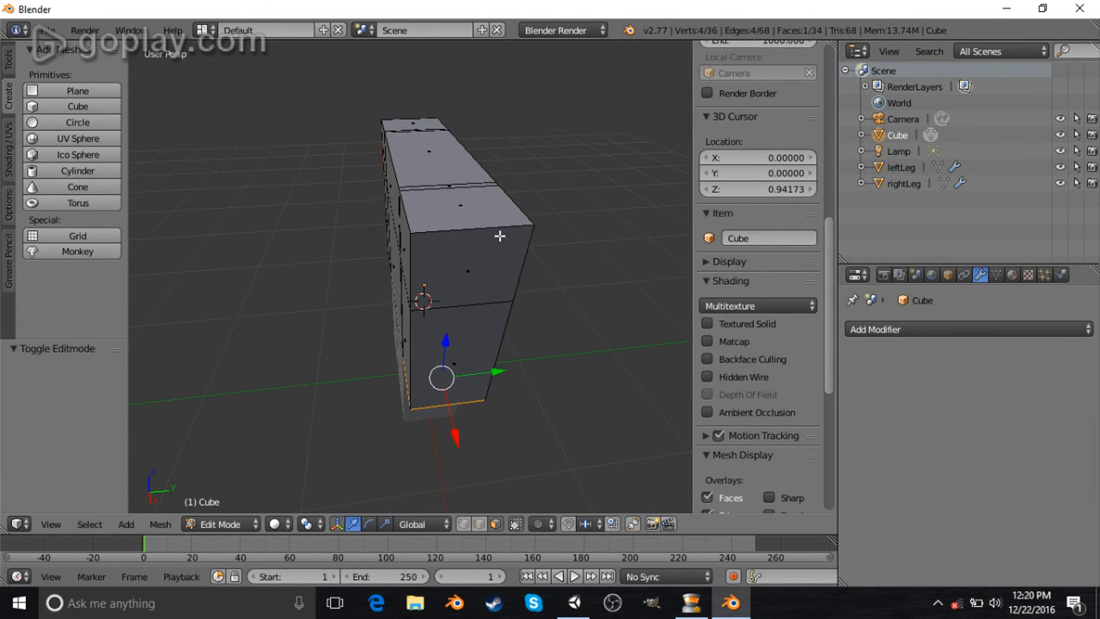
right_click(478, 234)
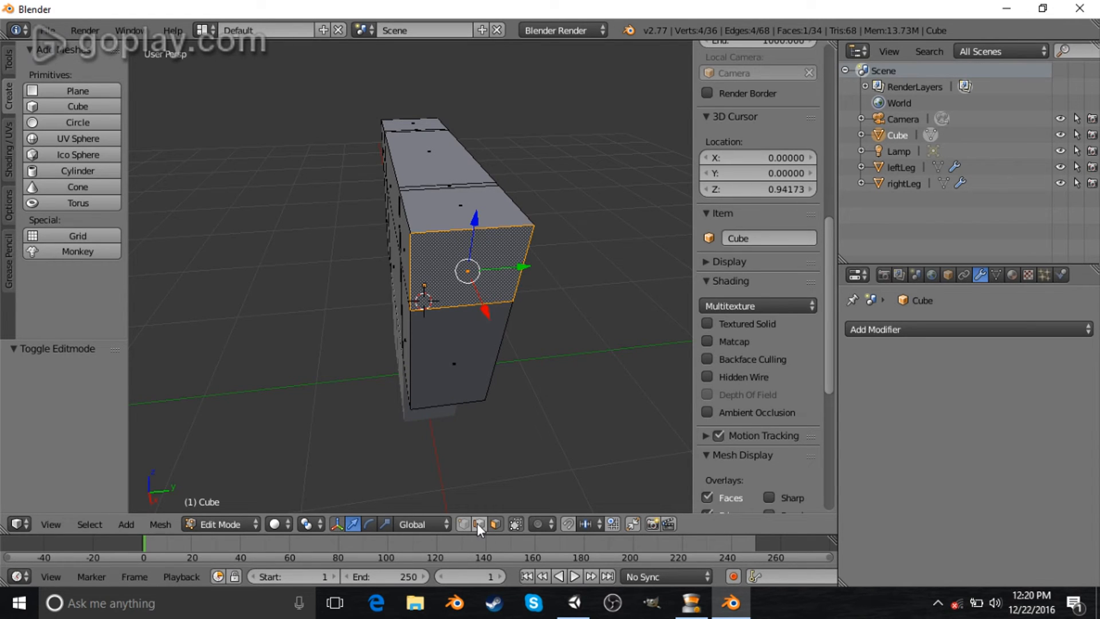
middle_drag(538, 426, 516, 430)
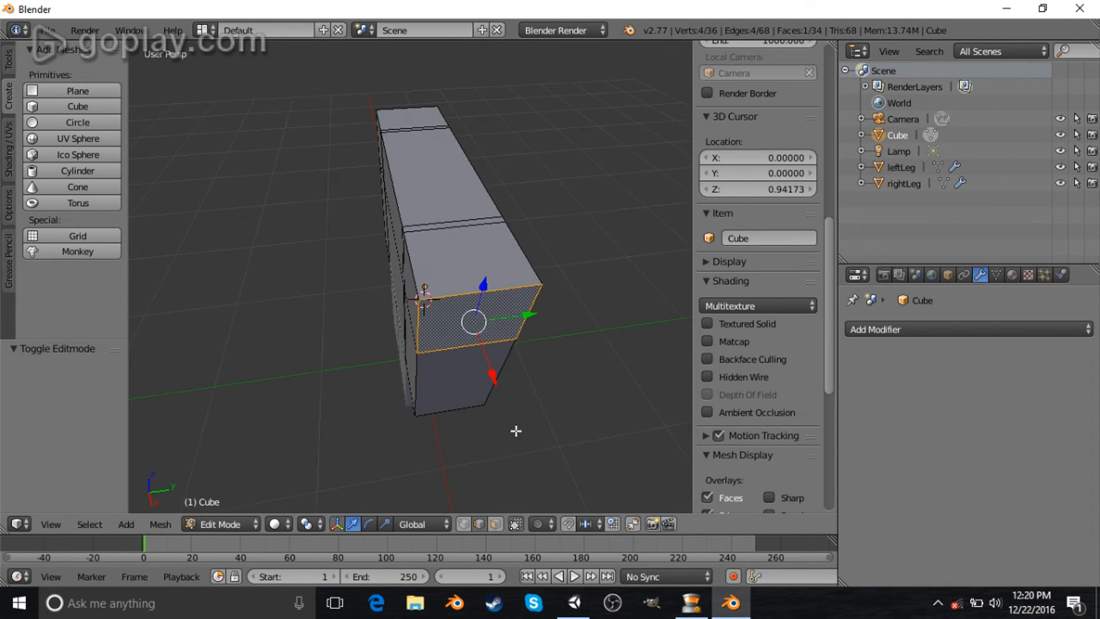
right_click(469, 292)
right_click(495, 211)
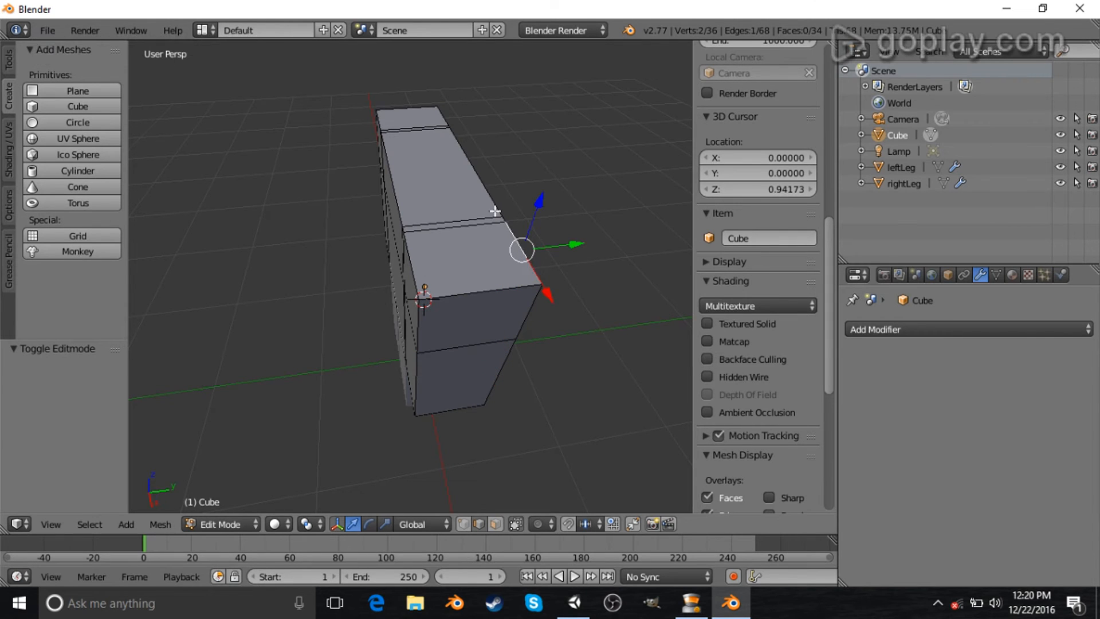
right_click(474, 224)
right_click(463, 300)
middle_drag(311, 299, 621, 287)
middle_drag(424, 258, 457, 250)
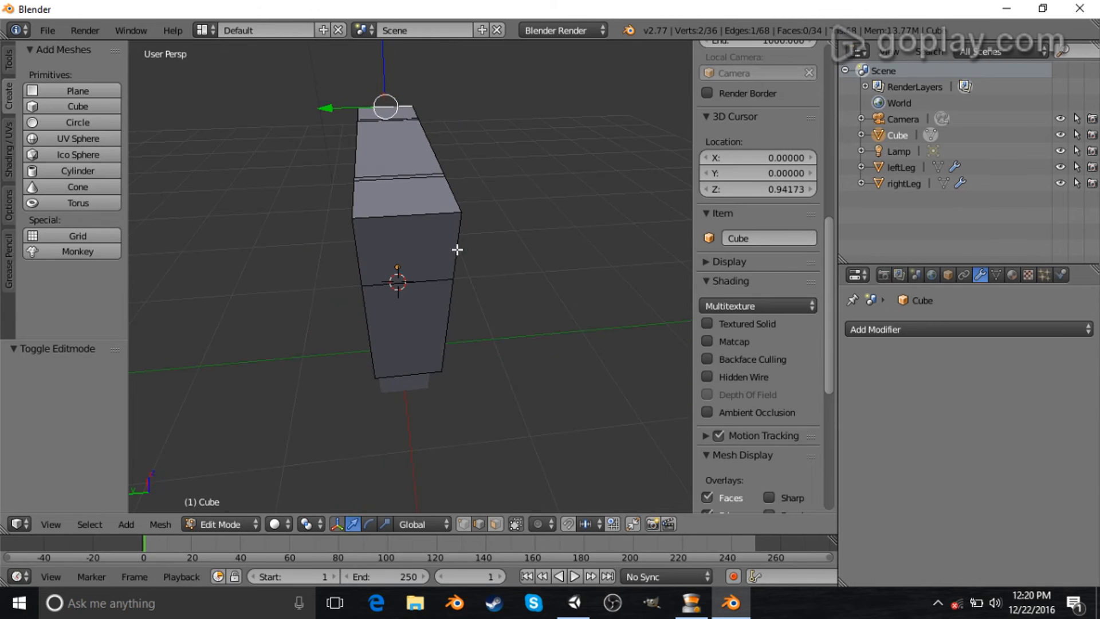
shift+right_click(403, 215)
middle_drag(264, 206, 411, 172)
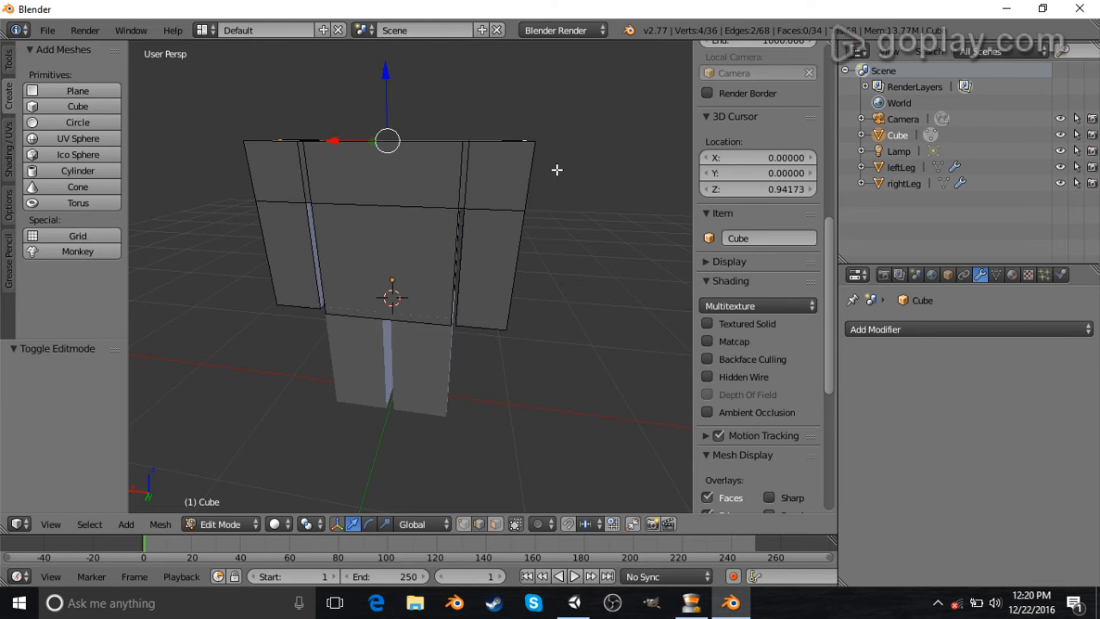
middle_drag(552, 208, 554, 248)
key(ctrl+b)
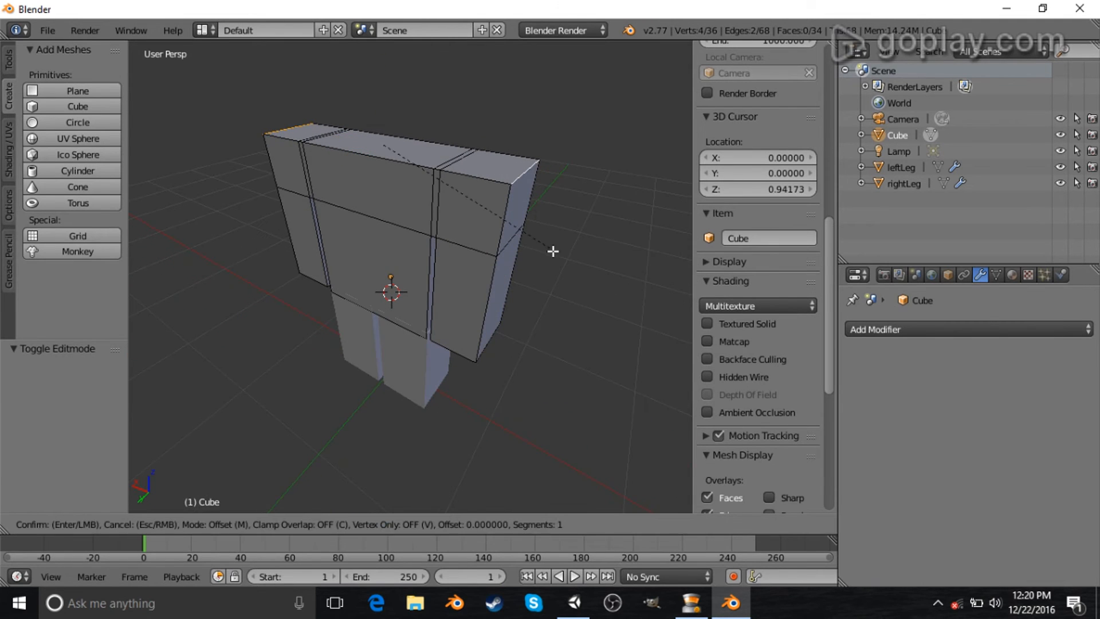
click(577, 312)
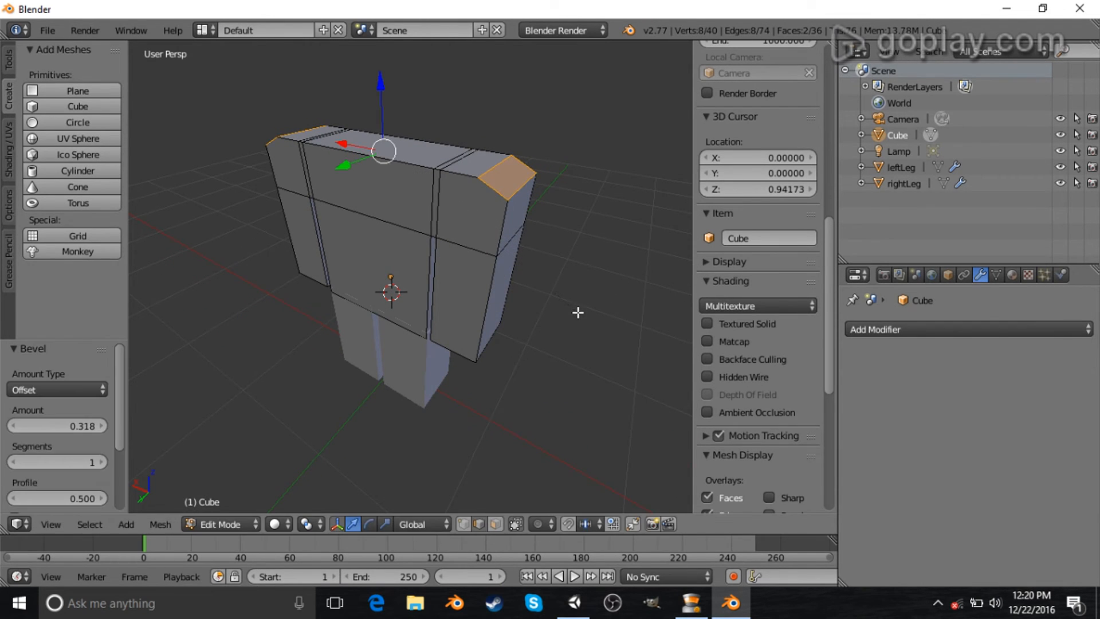
- Select an edge on the top of the torso and move it about 0.285 along X
middle_drag(485, 271, 497, 244)
scroll(377, 207, down, 2)
middle_drag(377, 208, 468, 216)
right_click(419, 211)
scroll(419, 246, up, 3)
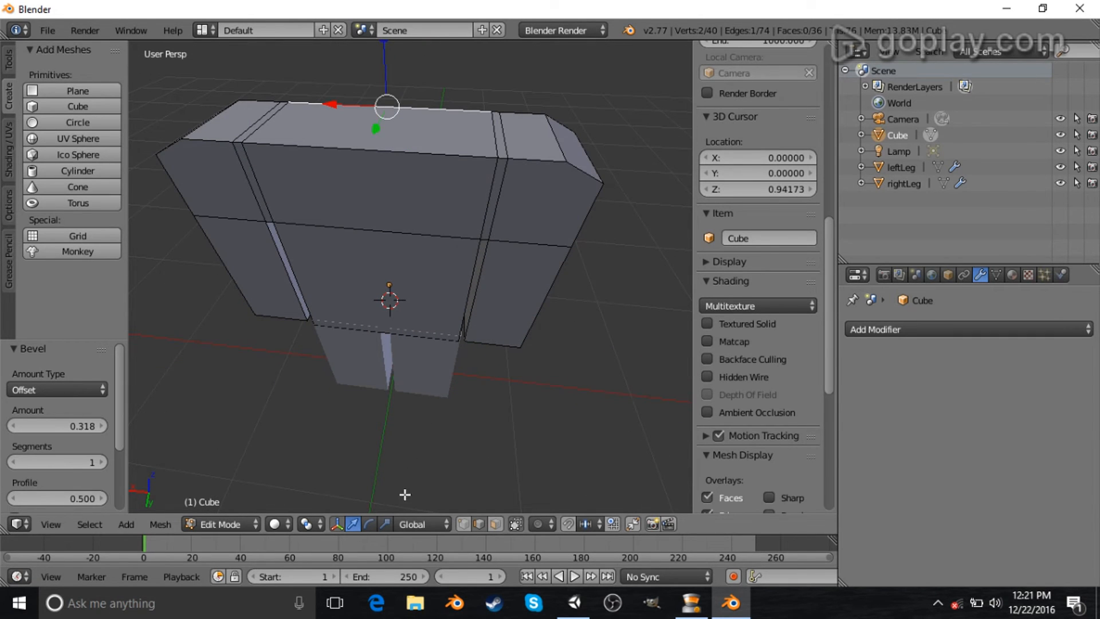
right_click(478, 145)
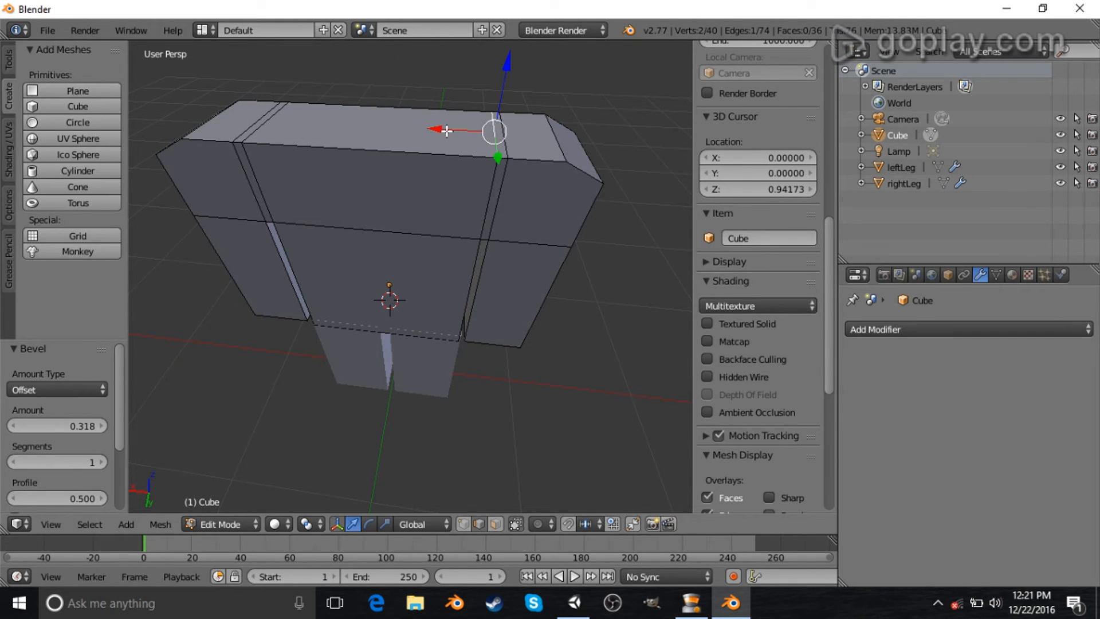
key(g)
key(x)
click(366, 131)
- Select the other top edge of the torso and move it slightly along X
middle_drag(390, 155, 445, 148)
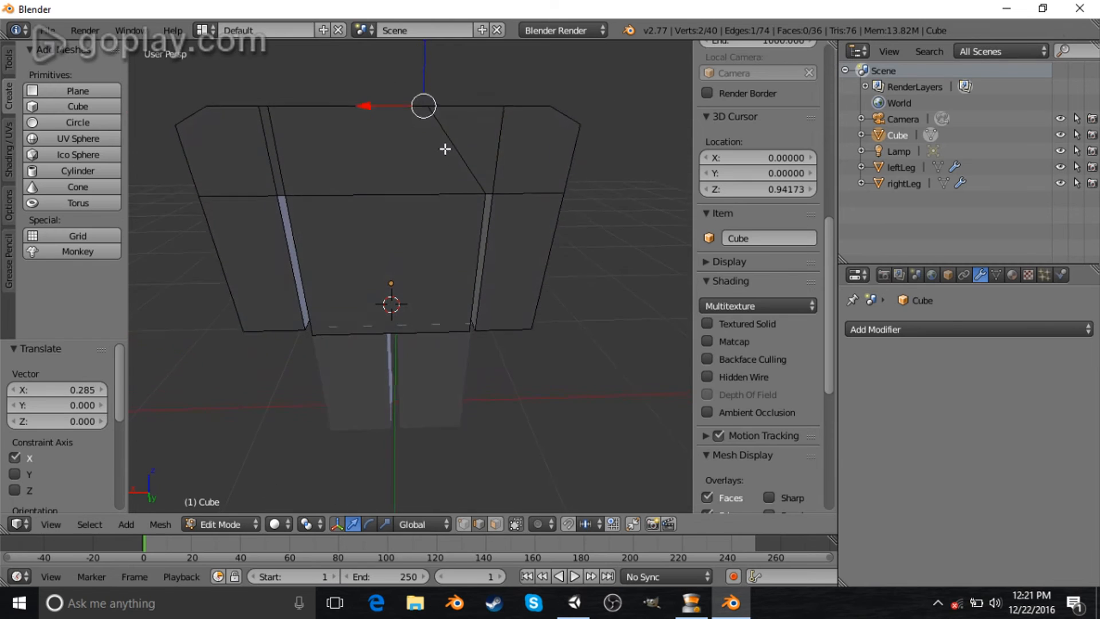
drag(363, 108, 369, 105)
middle_drag(368, 106, 269, 146)
right_click(269, 146)
drag(205, 132, 289, 147)
middle_drag(289, 146, 430, 193)
drag(293, 109, 412, 106)
middle_drag(412, 106, 362, 189)
drag(375, 162, 381, 166)
middle_drag(405, 185, 427, 226)
- Switch to face selection and try extruding the torso's top face upward for a neck
key(ctrl+Tab)
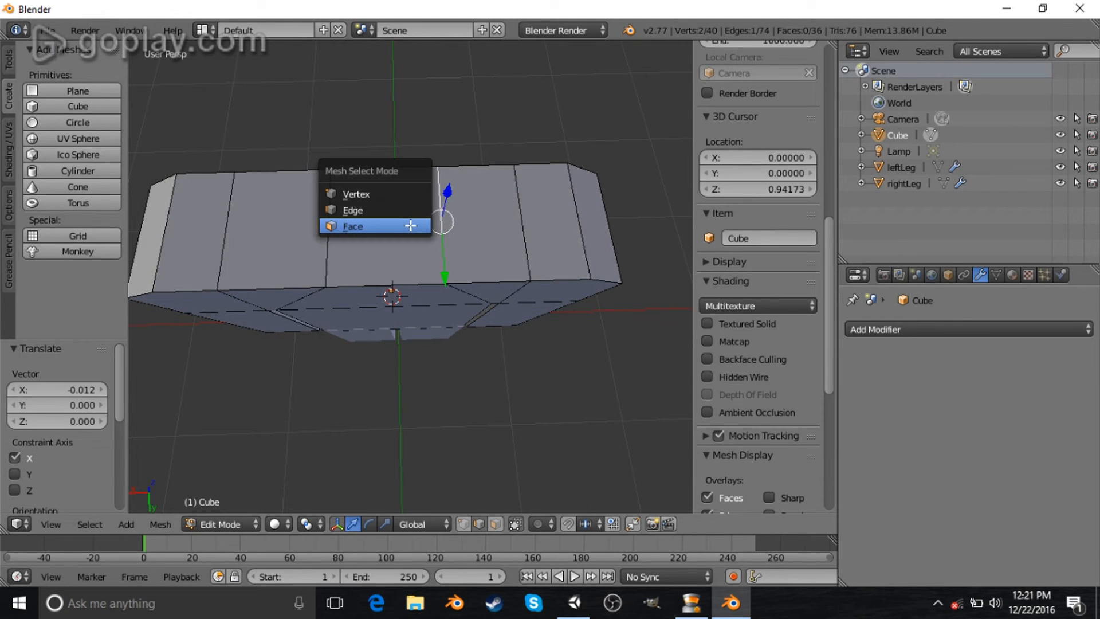
click(410, 225)
right_click(409, 245)
middle_drag(409, 245, 474, 202)
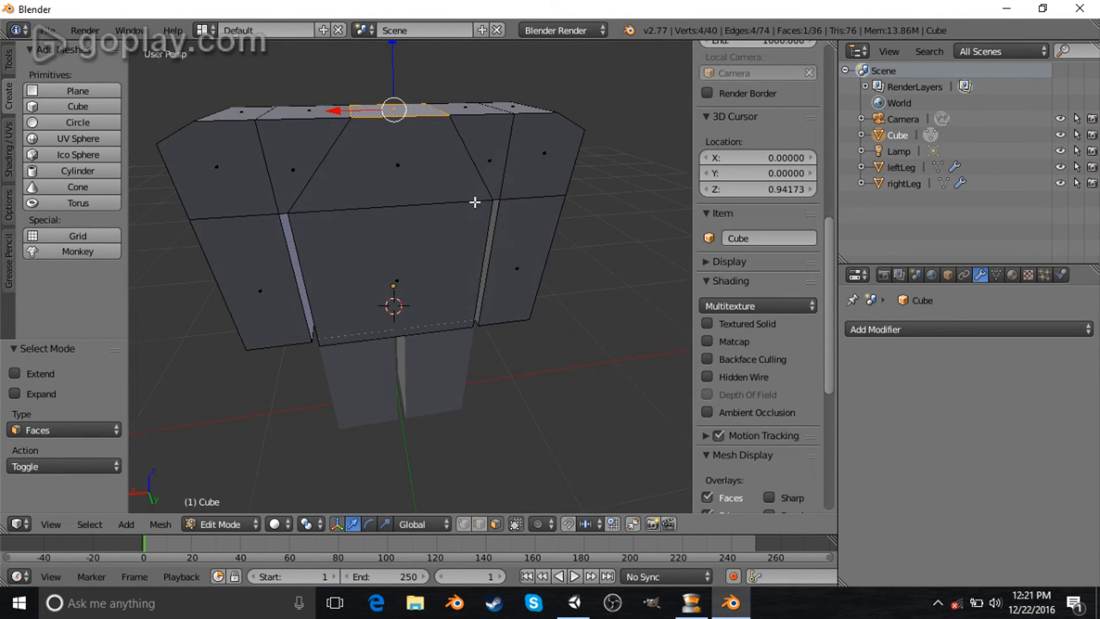
key(e)
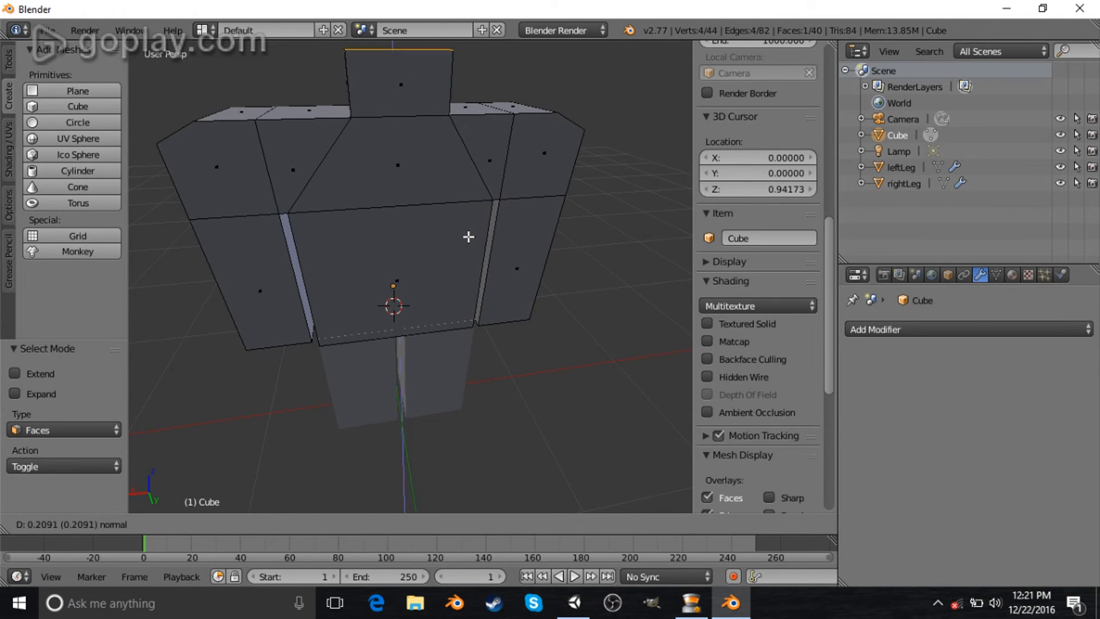
right_click(458, 235)
- Leave Edit Mode and place the 3D cursor above the torso, resetting its X and Y location to 0
middle_drag(423, 141, 422, 195)
key(Tab)
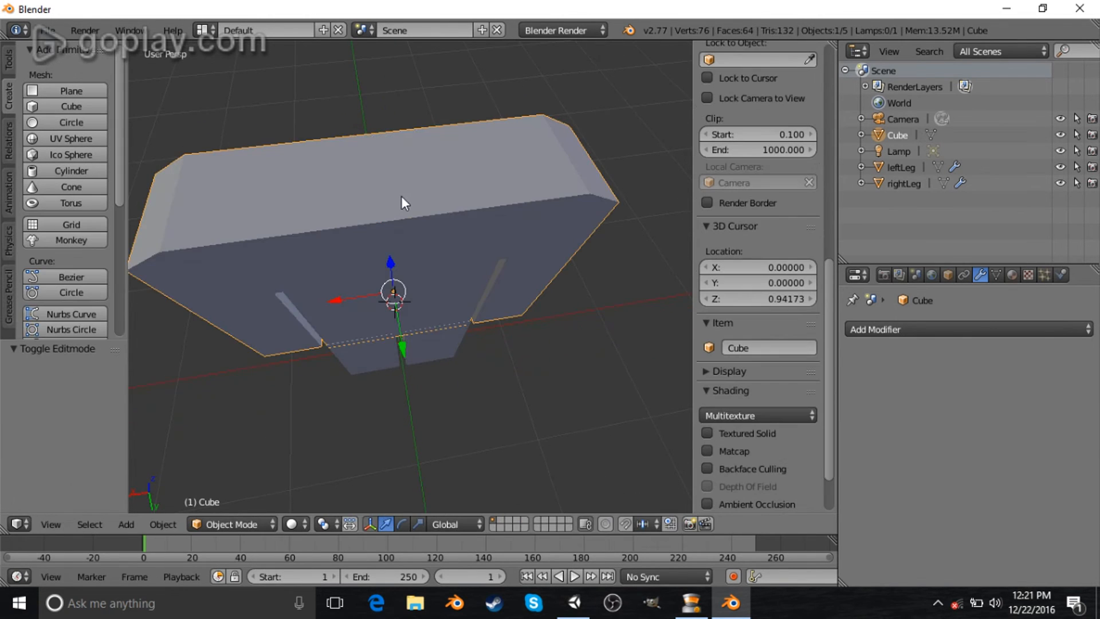
click(379, 173)
scroll(406, 197, down, 5)
middle_drag(434, 239, 432, 274)
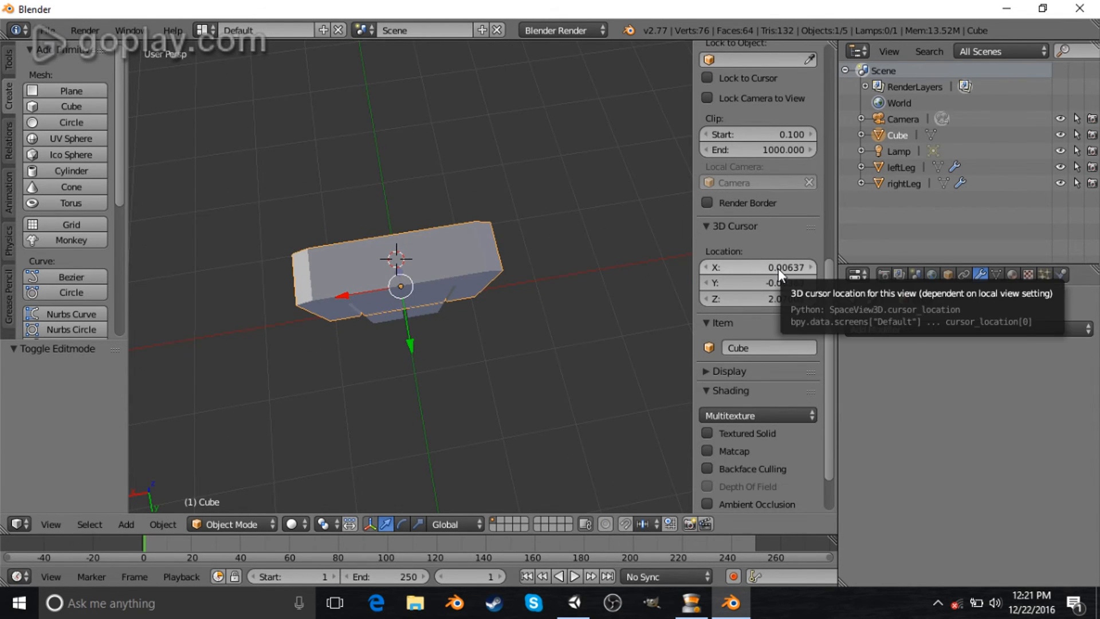
key(BackSpace)
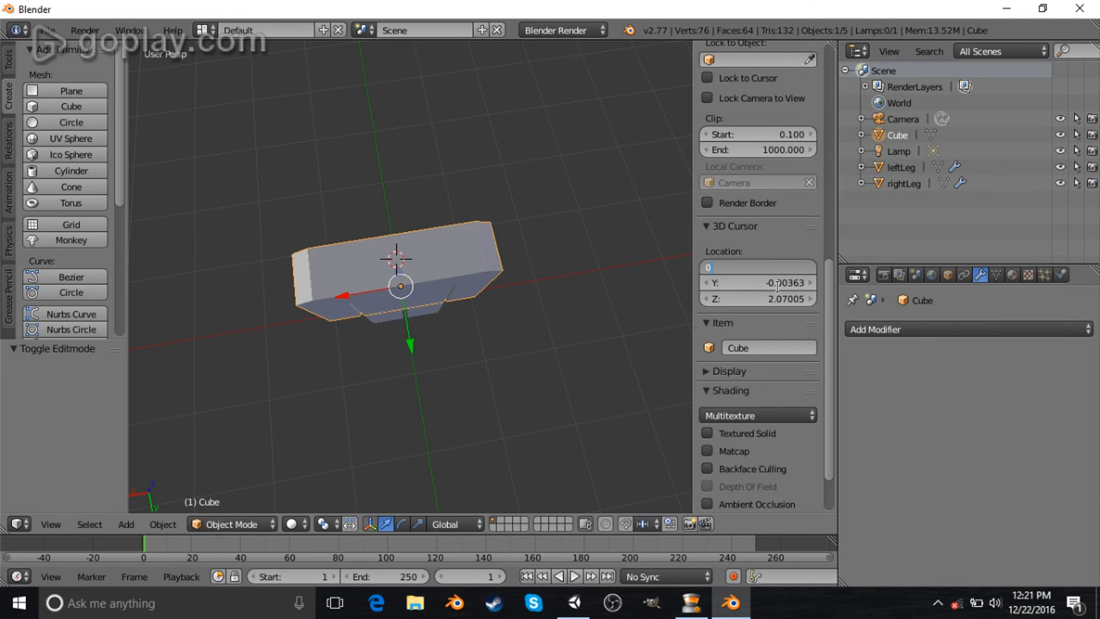
click(777, 283)
key(BackSpace)
key(Return)
- Add a cube at the 3D cursor and scale it down to form the head
middle_drag(459, 287, 438, 196)
scroll(401, 198, up, 5)
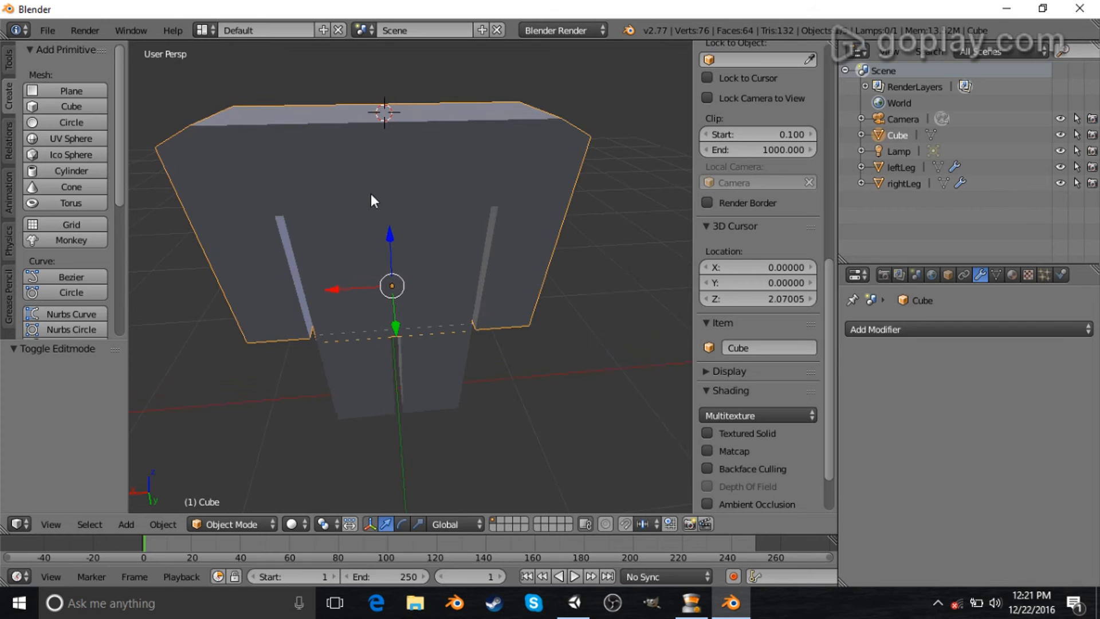
click(63, 106)
key(s)
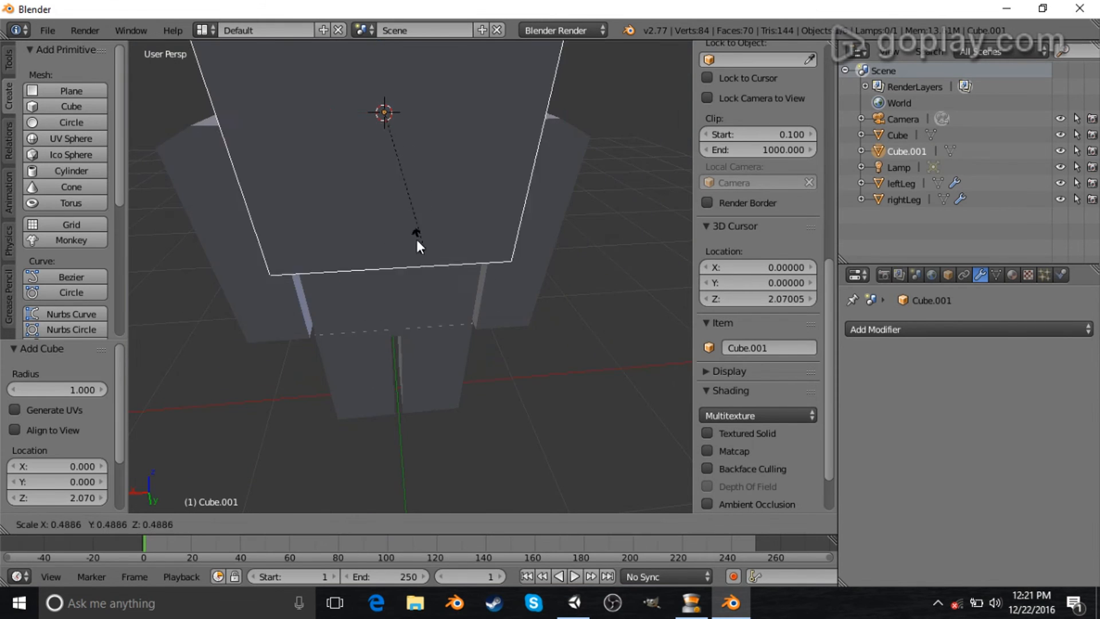
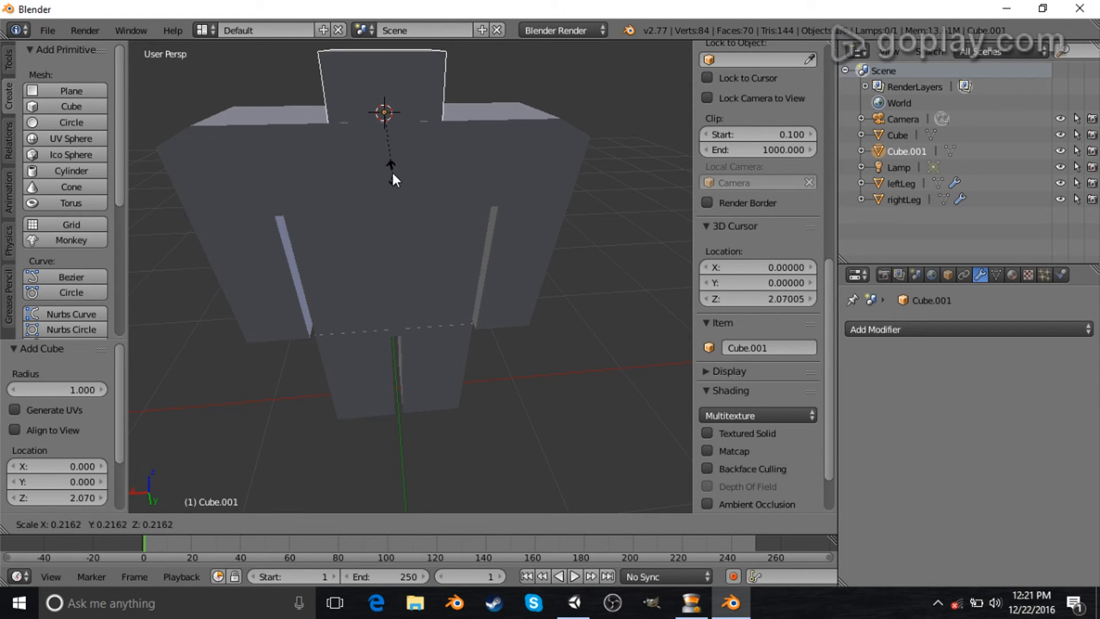
- Finish scaling the small cube and raise it slightly along Z above the torso
click(393, 173)
scroll(274, 129, down, 6)
middle_drag(274, 129, 302, 167)
scroll(452, 252, up, 5)
middle_drag(471, 265, 410, 144)
drag(398, 76, 390, 55)
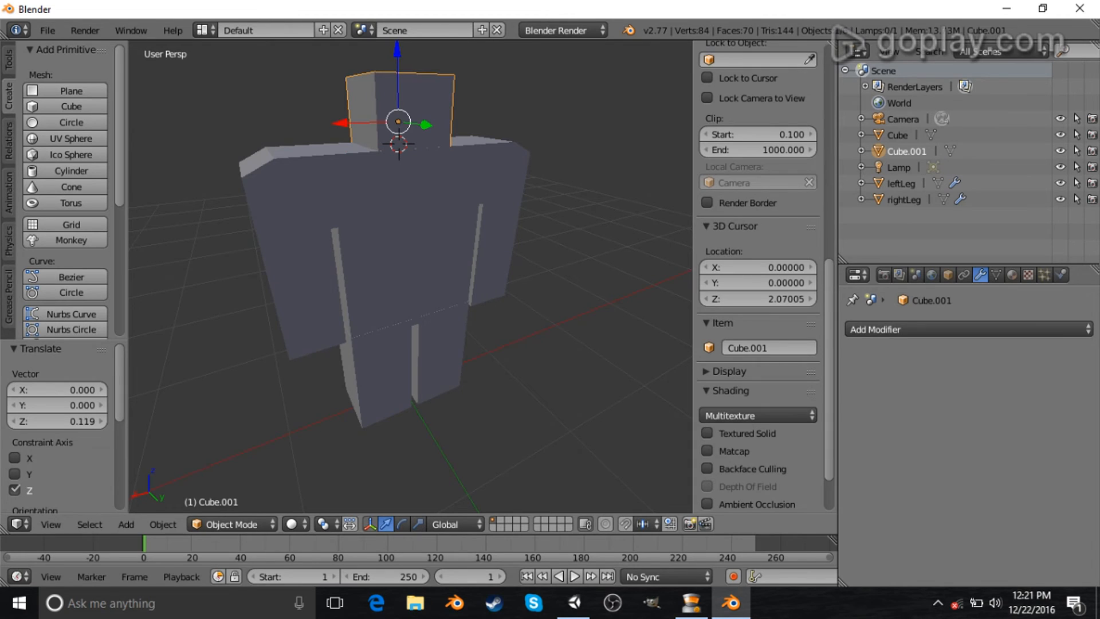
- Enter Edit Mode on the small cube and move its whole mesh slightly up along Z
key(alt+Tab)
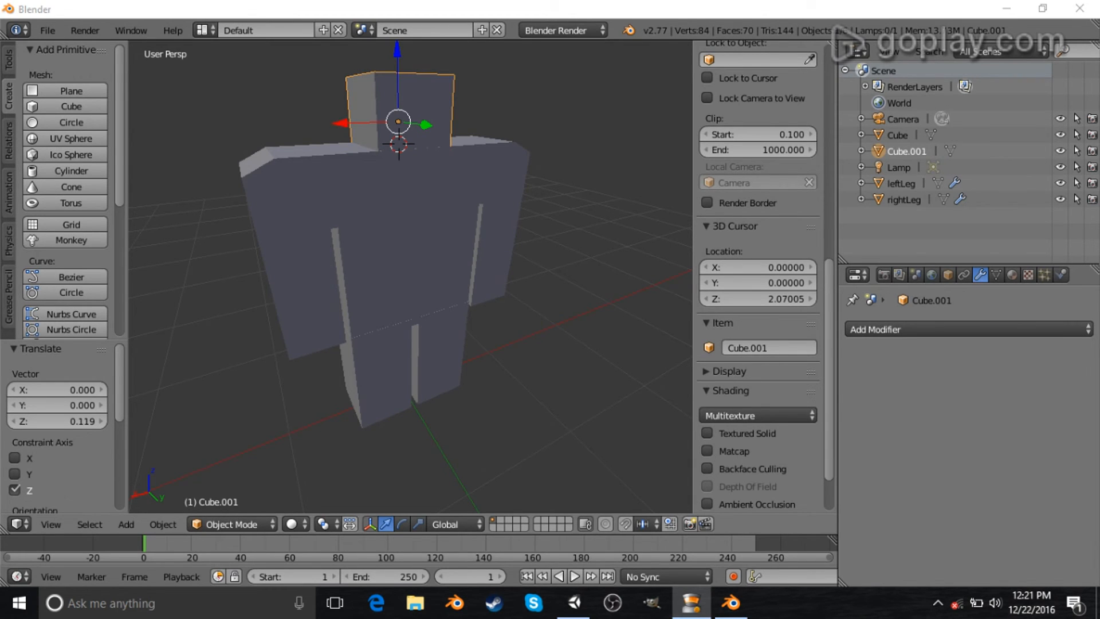
scroll(418, 233, down, 3)
middle_drag(417, 233, 373, 276)
scroll(412, 295, up, 4)
scroll(434, 201, down, 4)
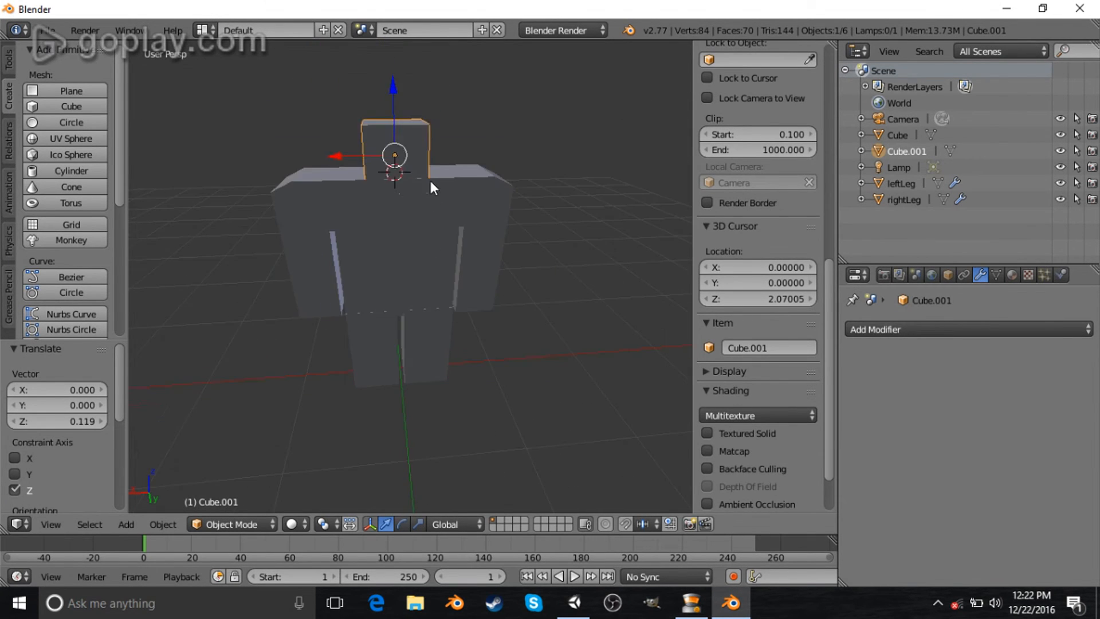
key(Tab)
middle_drag(414, 239, 412, 162)
key(g)
key(z)
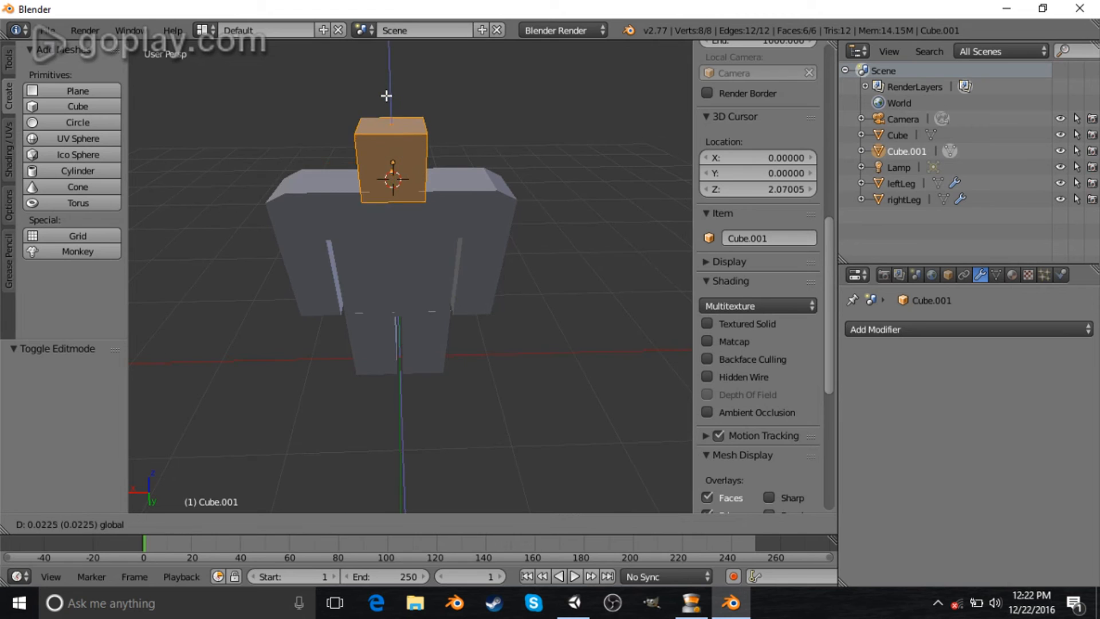
click(383, 89)
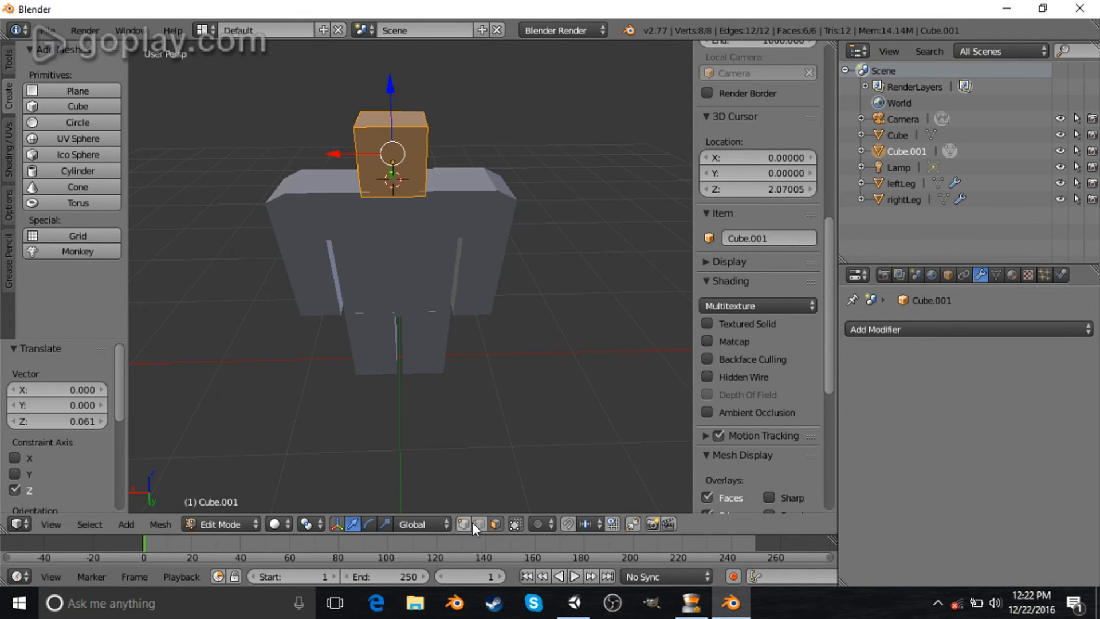
- Select the cube's top face and lower it along Z to flatten the block into a neck
middle_drag(421, 132, 396, 48)
right_click(405, 122)
key(g)
key(z)
click(394, 67)
- Select all linked geometry of the neck block and scale it down uniformly to 0.889
middle_drag(507, 182, 486, 199)
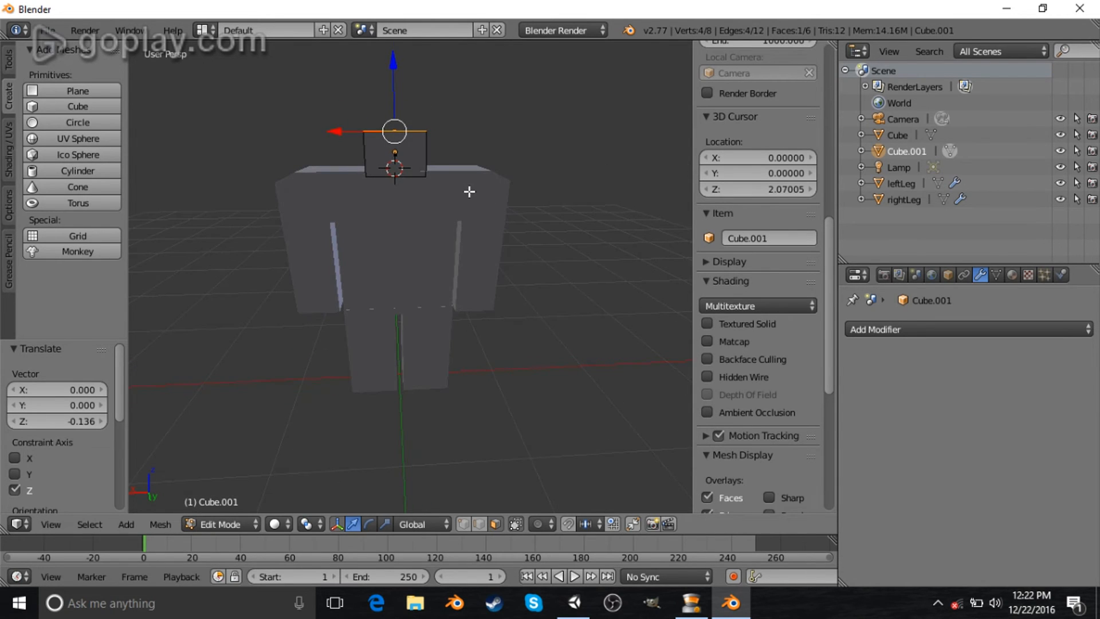
key(ctrl+l)
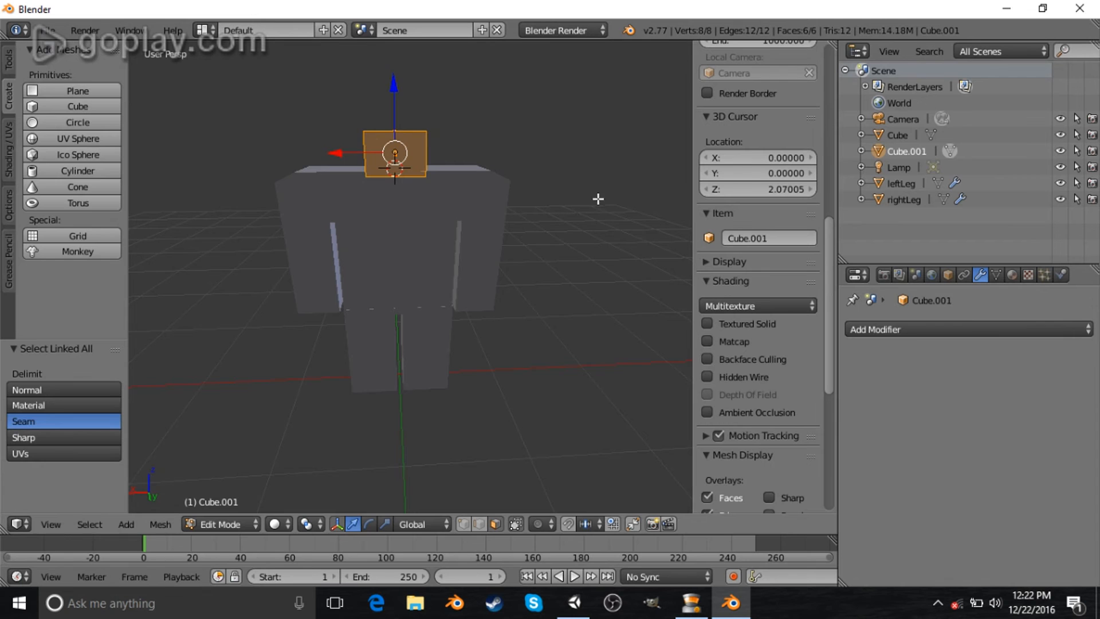
key(s)
click(573, 194)
middle_drag(573, 193, 384, 191)
- Select faces on the neck and nudge them slightly along Y to thin the block
scroll(384, 191, up, 4)
middle_drag(393, 142, 418, 137)
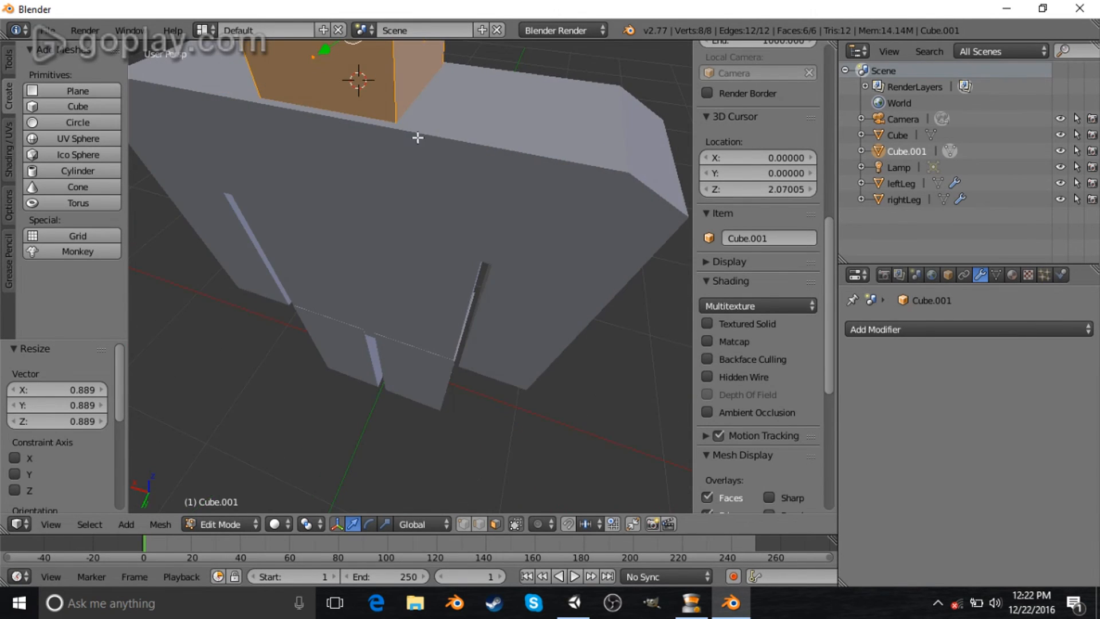
right_click(318, 57)
middle_drag(284, 94, 469, 102)
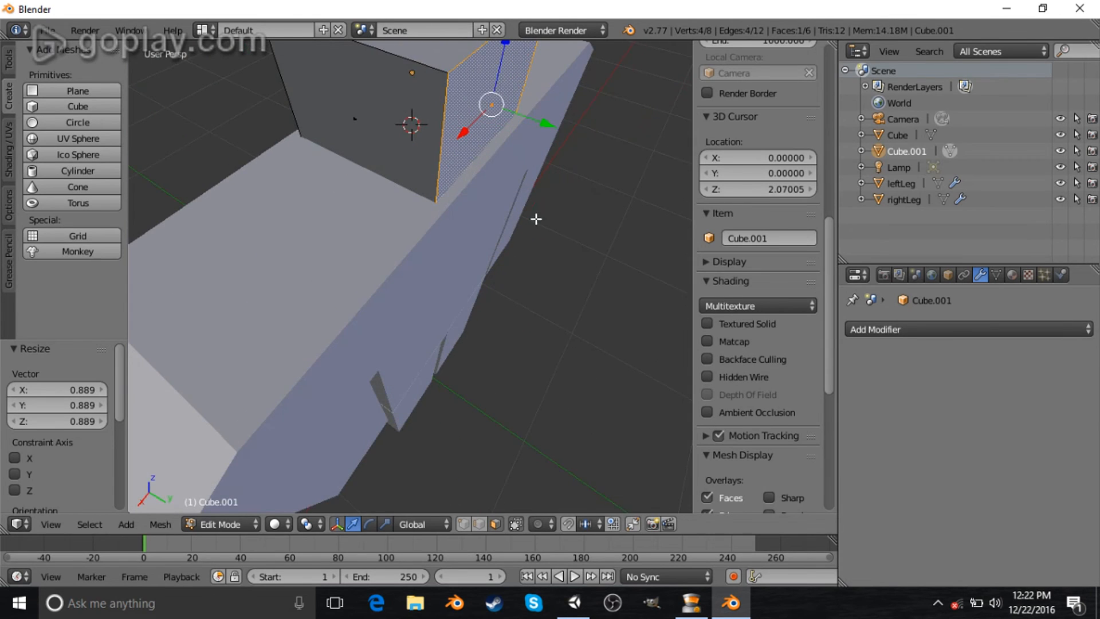
middle_drag(535, 219, 538, 148)
drag(538, 94, 548, 100)
middle_drag(548, 101, 452, 110)
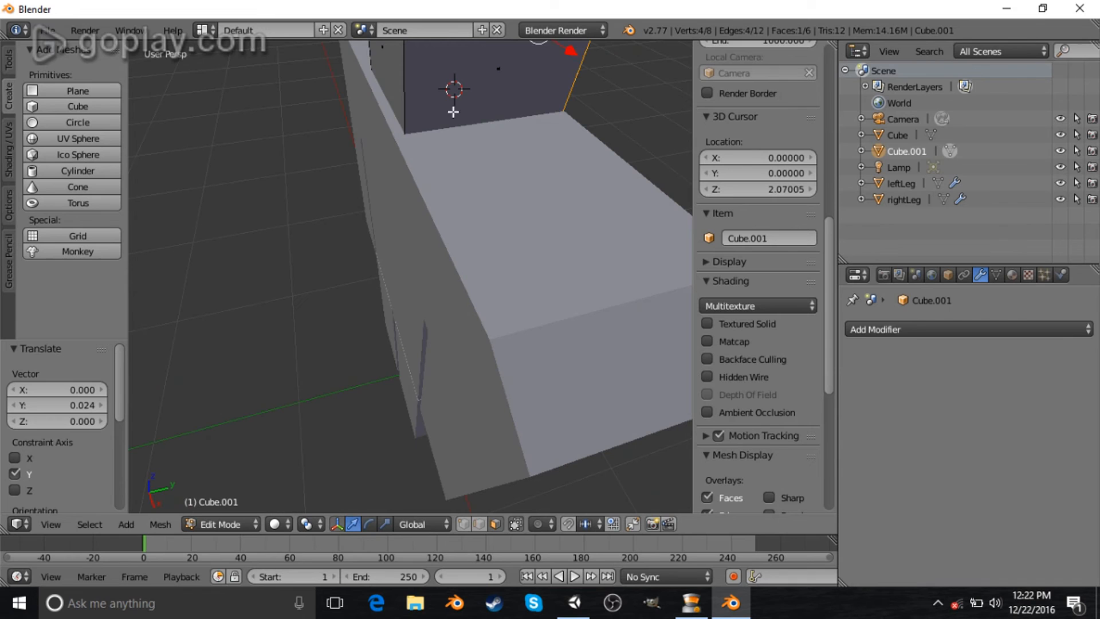
drag(440, 44, 555, 204)
middle_drag(555, 204, 352, 189)
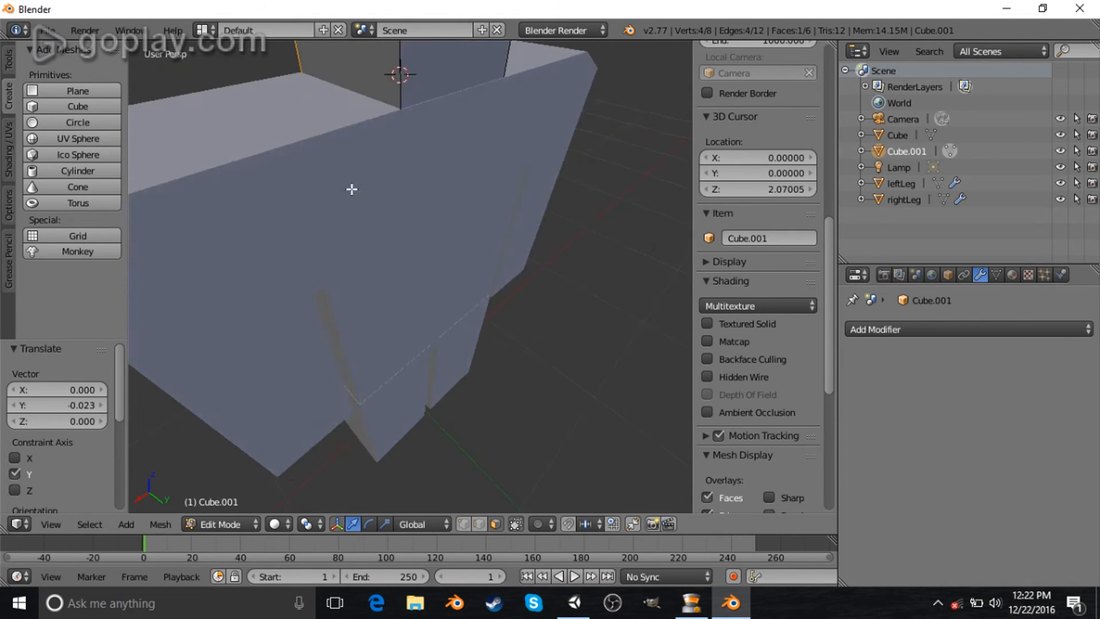
- Leave Edit Mode, place the 3D cursor on top of the neck and set its X and Y location to 0
scroll(352, 189, down, 4)
middle_drag(466, 135, 518, 267)
scroll(459, 243, up, 4)
key(Tab)
scroll(476, 228, down, 4)
middle_drag(441, 263, 452, 280)
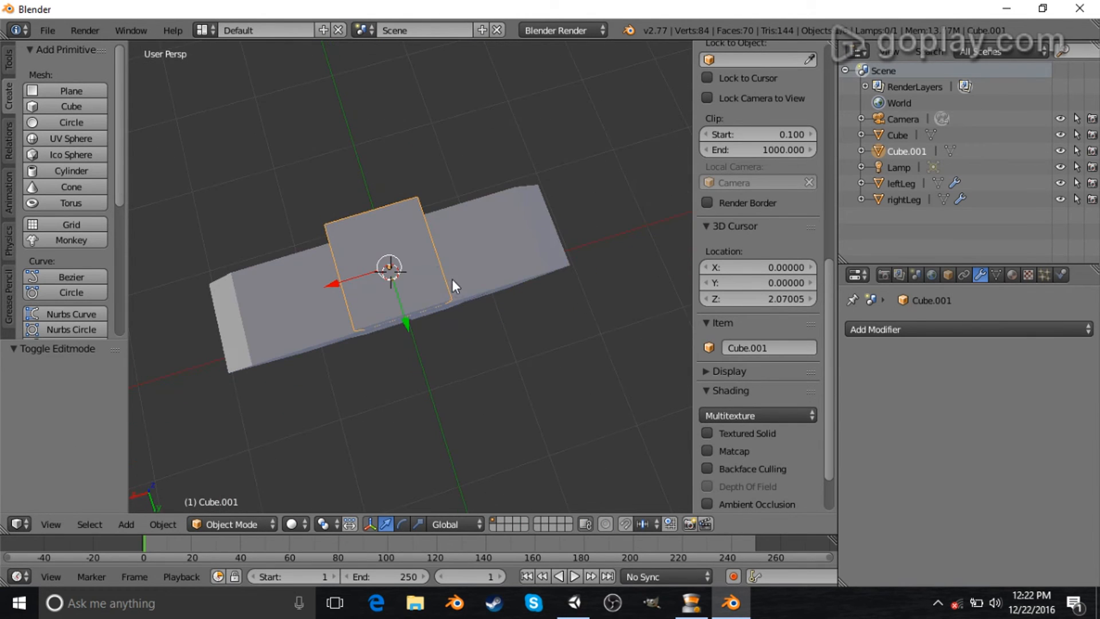
click(387, 266)
middle_drag(387, 266, 520, 312)
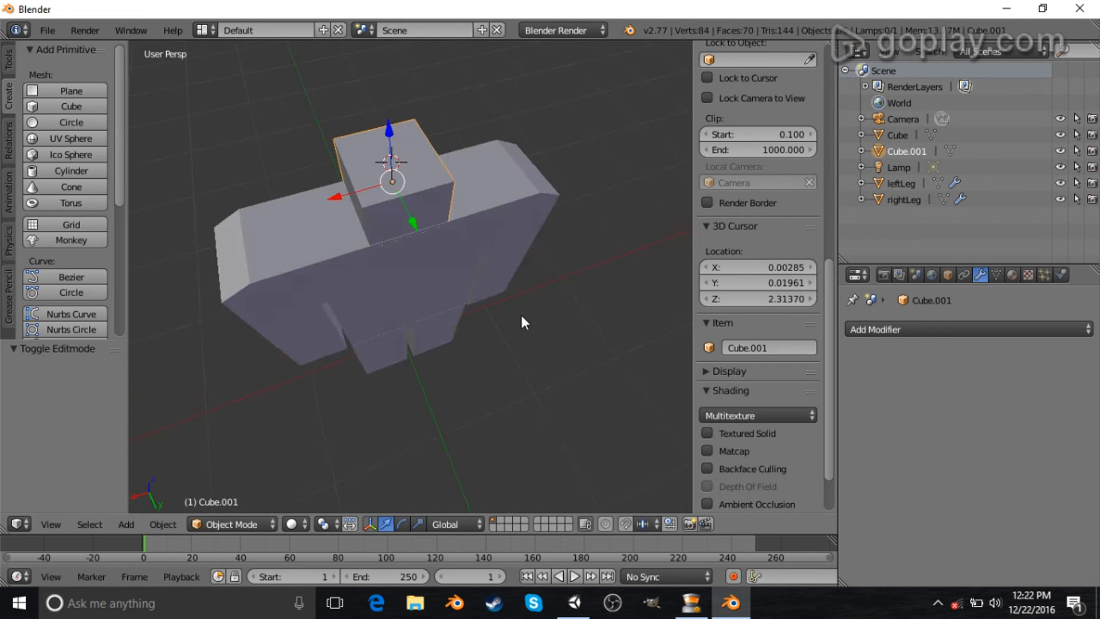
click(786, 266)
text(0)
key(Return)
click(778, 281)
text(0)
key(Return)
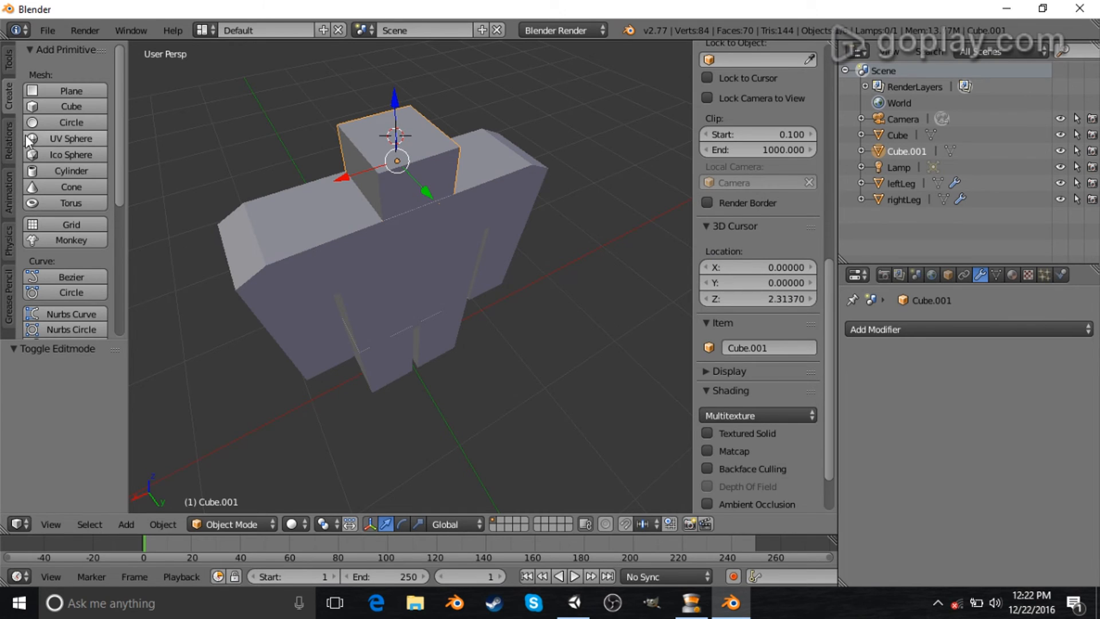
- Add a new cube at the 3D cursor and scale it down to about 0.22 for the head
click(61, 105)
middle_drag(591, 162, 498, 97)
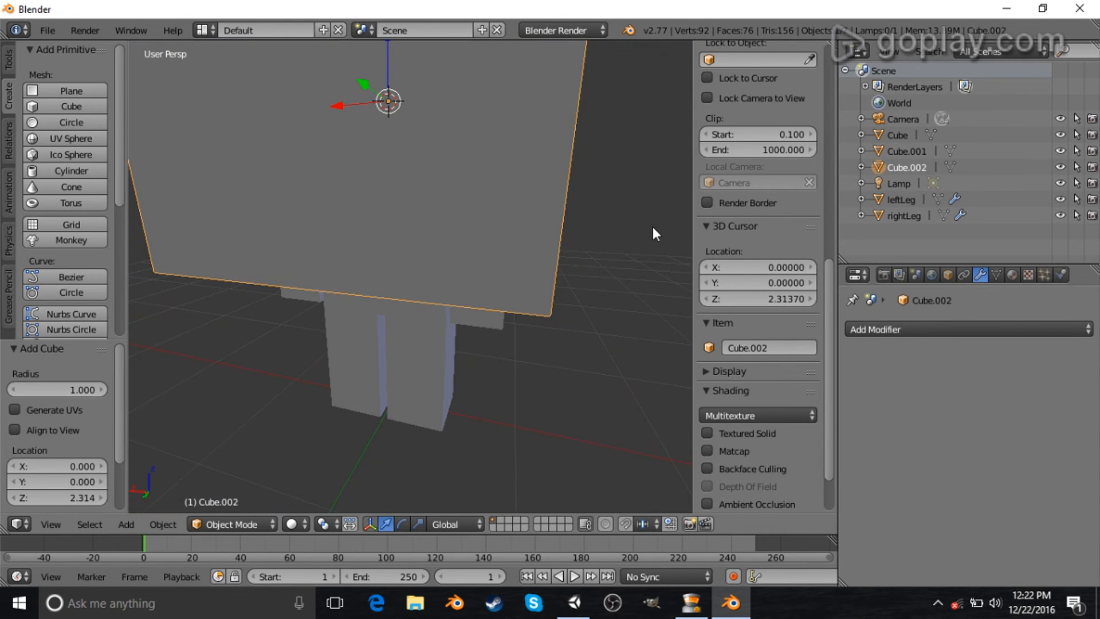
key(s)
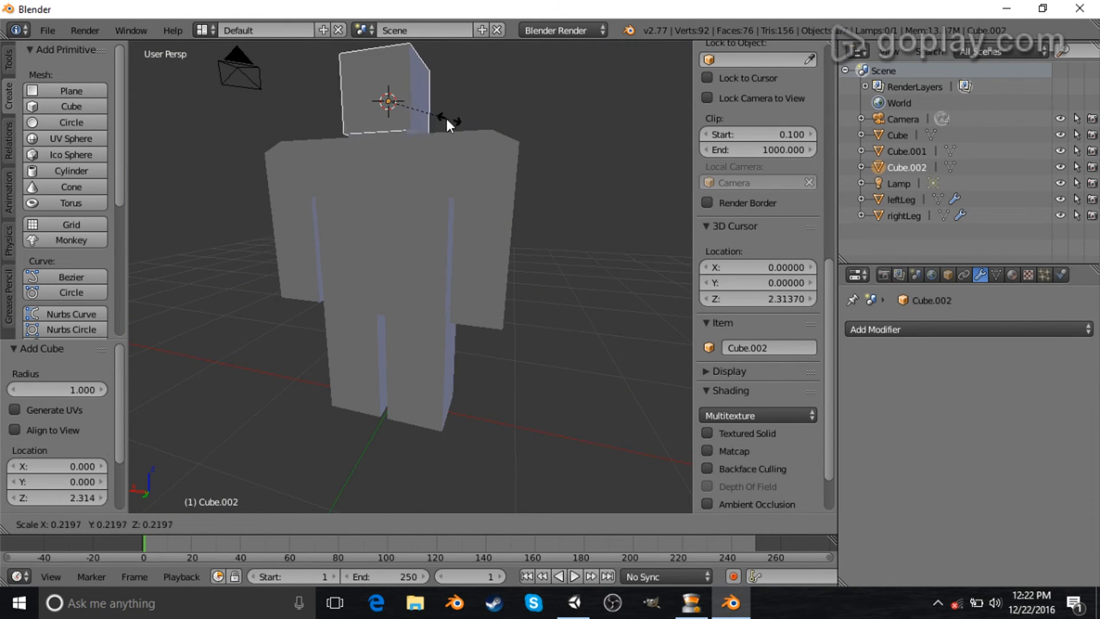
click(458, 112)
- Raise the new head cube along Z above the neck
middle_drag(458, 113, 538, 150)
scroll(481, 180, down, 4)
middle_drag(354, 210, 397, 157)
mouse_move(407, 137)
mouse_down()
mouse_move(405, 106)
mouse_move(400, 123)
mouse_up()
scroll(464, 167, down, 2)
scroll(461, 169, up, 6)
- Select the neck block and scale it to fit under the head
right_click(405, 157)
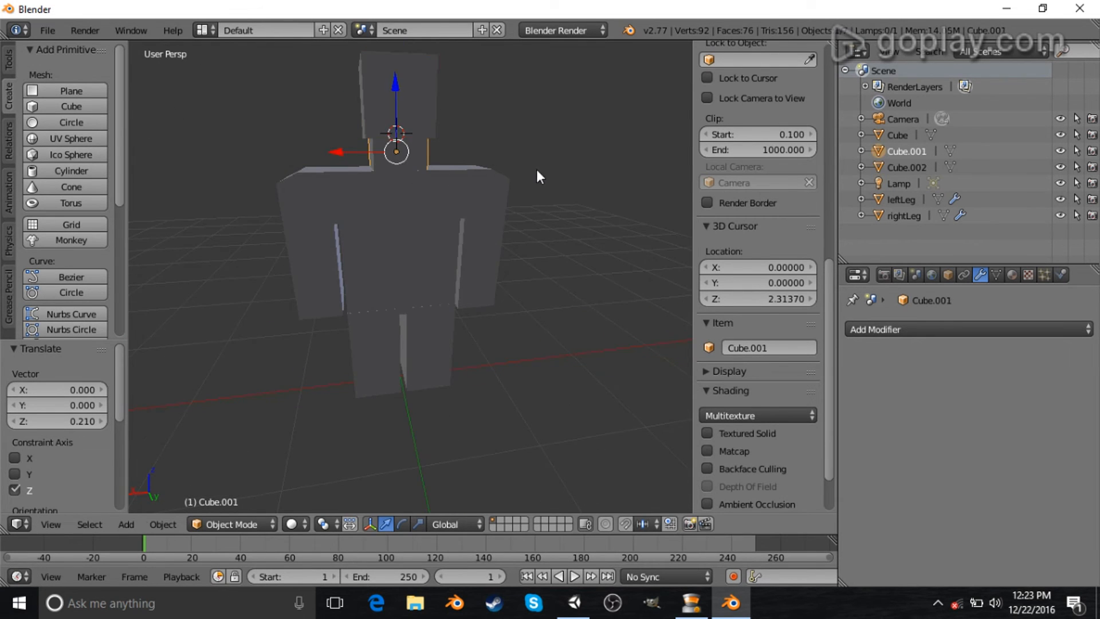
key(s)
click(506, 169)
- Select the head cube and lower it along Z so it sits on the neck
drag(394, 82, 394, 78)
right_click(401, 75)
middle_drag(377, 191, 469, 106)
scroll(383, 192, down, 3)
scroll(441, 229, up, 5)
scroll(448, 174, down, 4)
scroll(483, 184, up, 6)
middle_drag(467, 205, 510, 260)
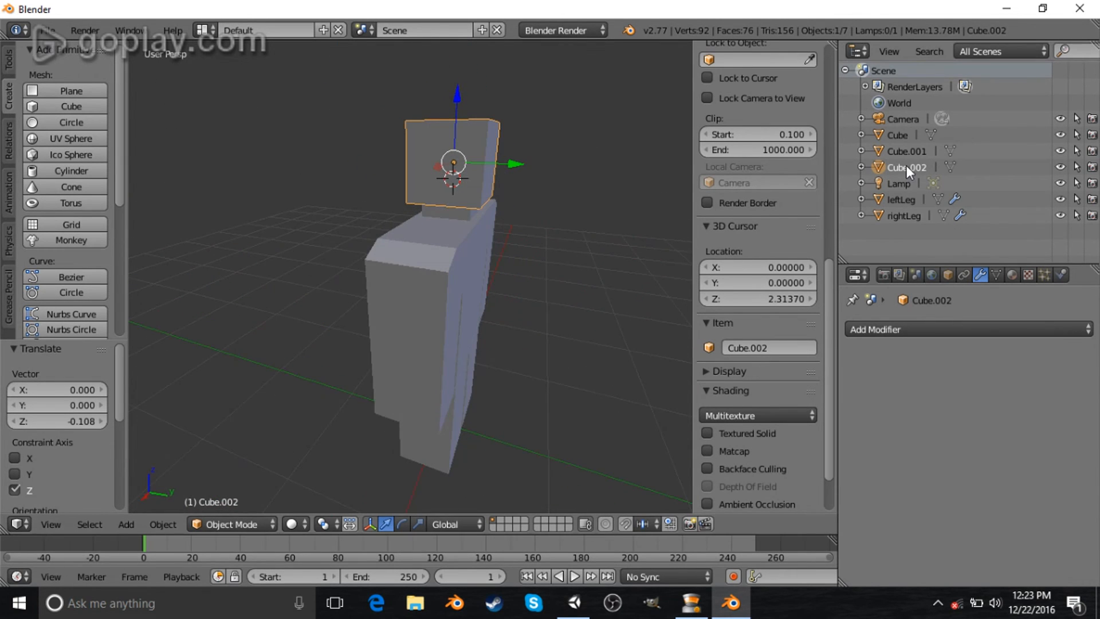
- Rename the neck object as neck and the torso object as body
click(905, 151)
double_click(905, 150)
text(neck)
key(Return)
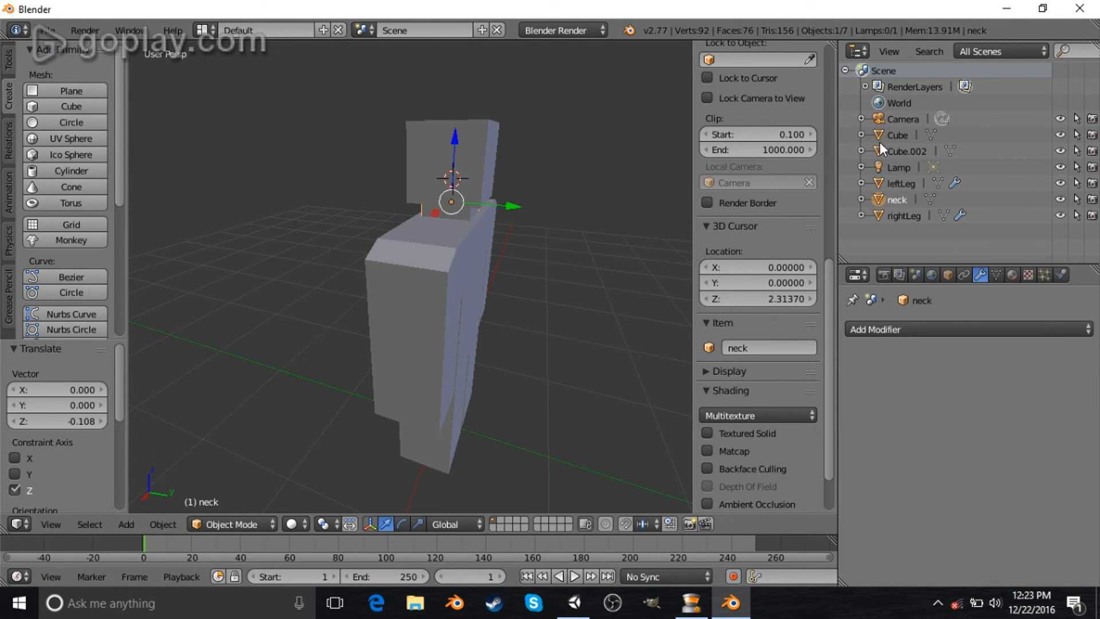
click(905, 136)
double_click(905, 136)
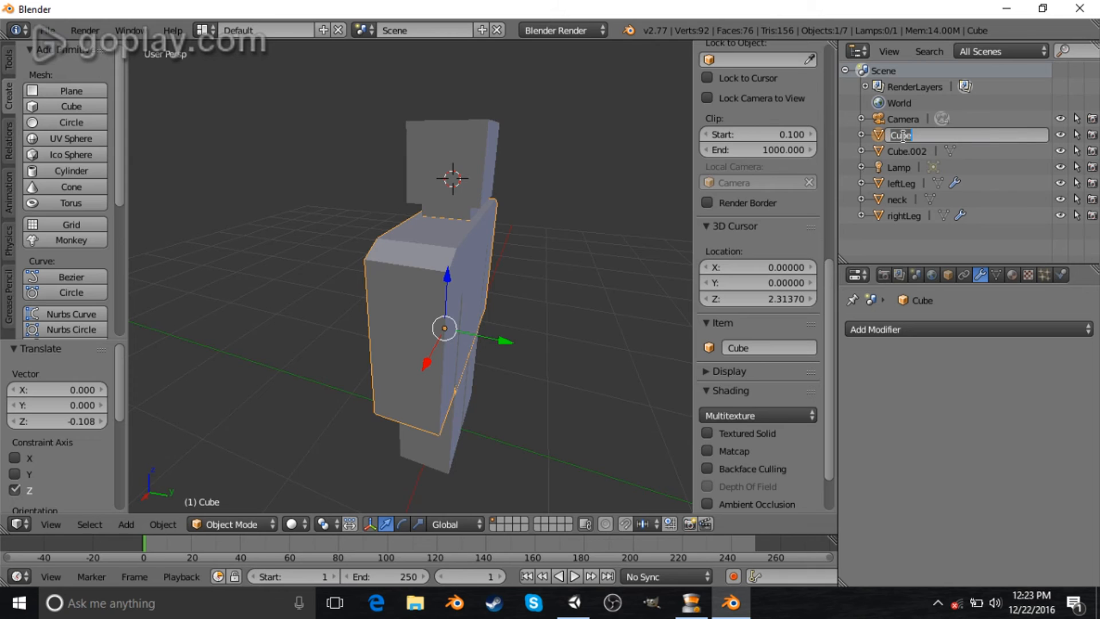
text(body)
key(Return)
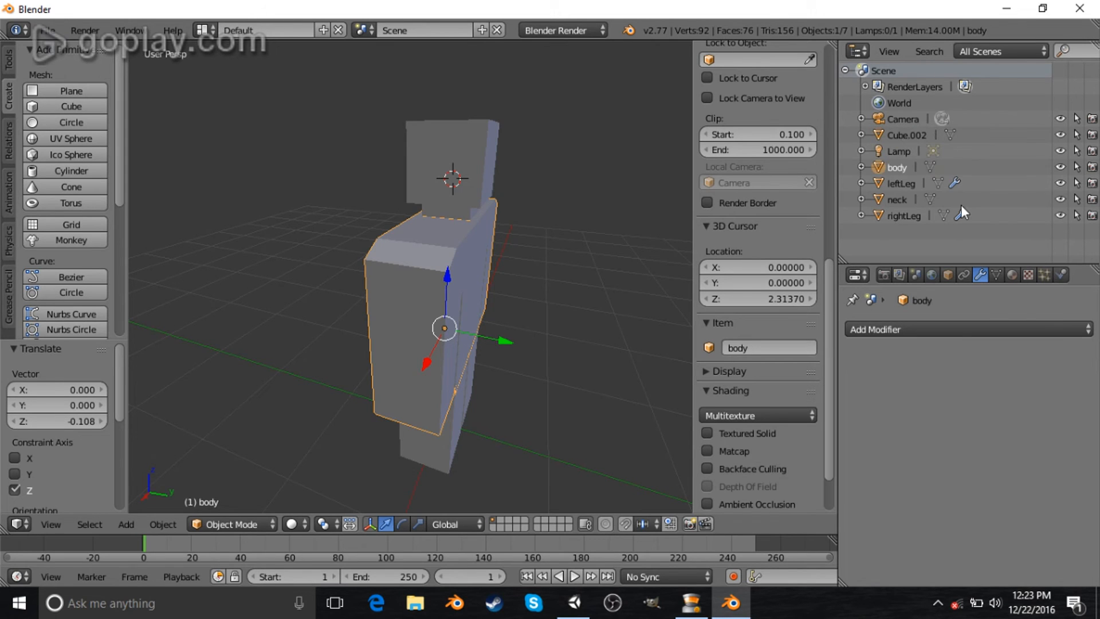
- Rename the new head cube as head
click(900, 136)
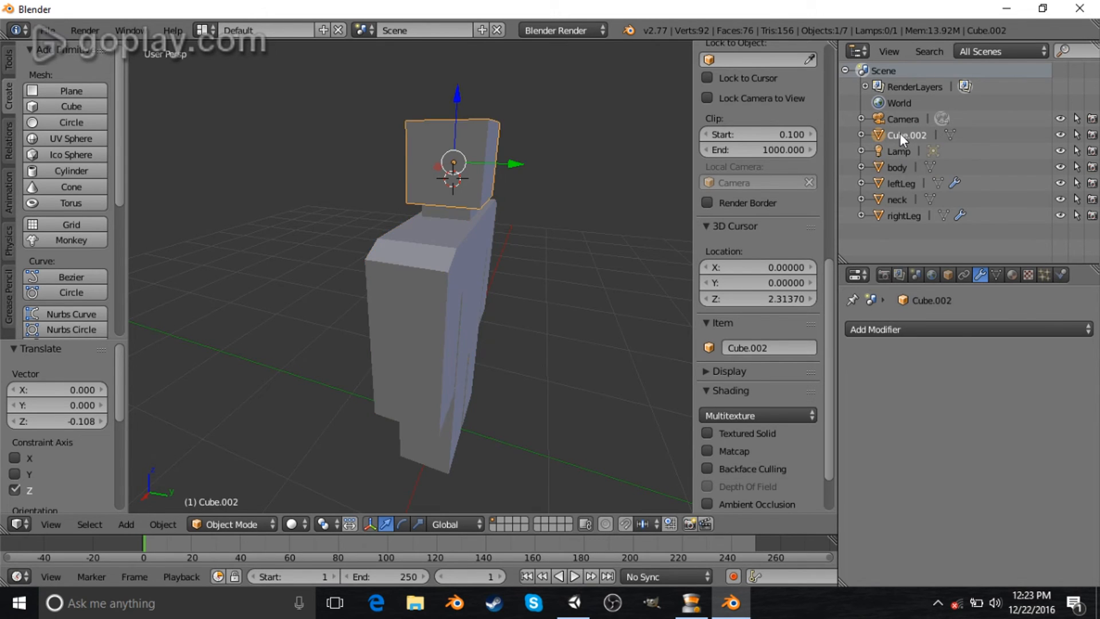
double_click(899, 133)
text(head)
key(Return)
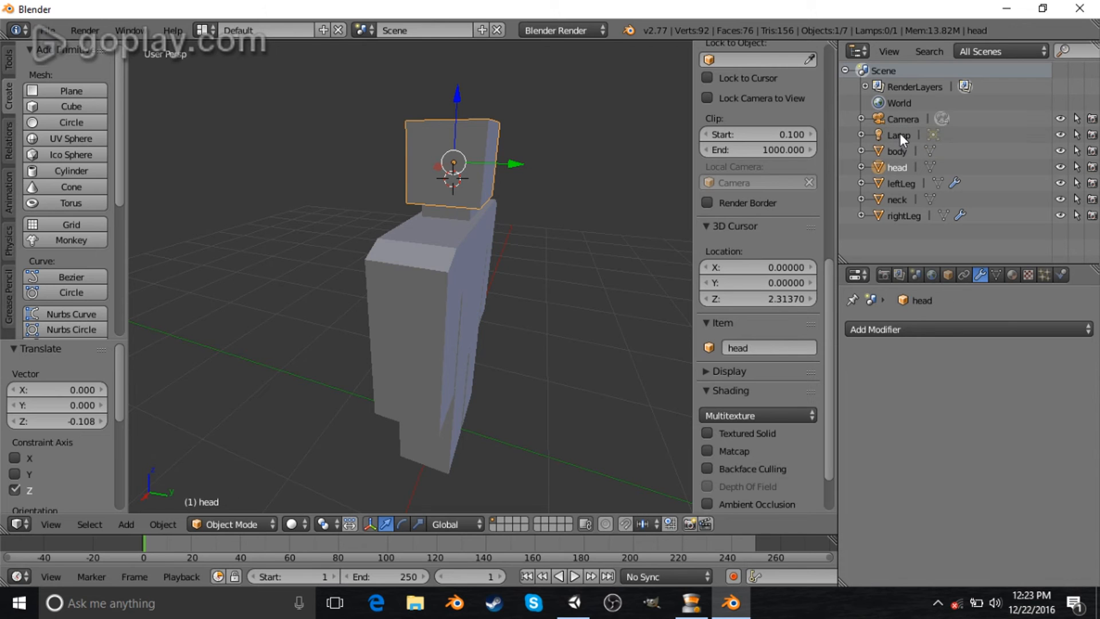
- Select the body and start an FBX export, browsing to UnityTutorials > A game like Unturned > Assets
middle_drag(634, 281, 483, 297)
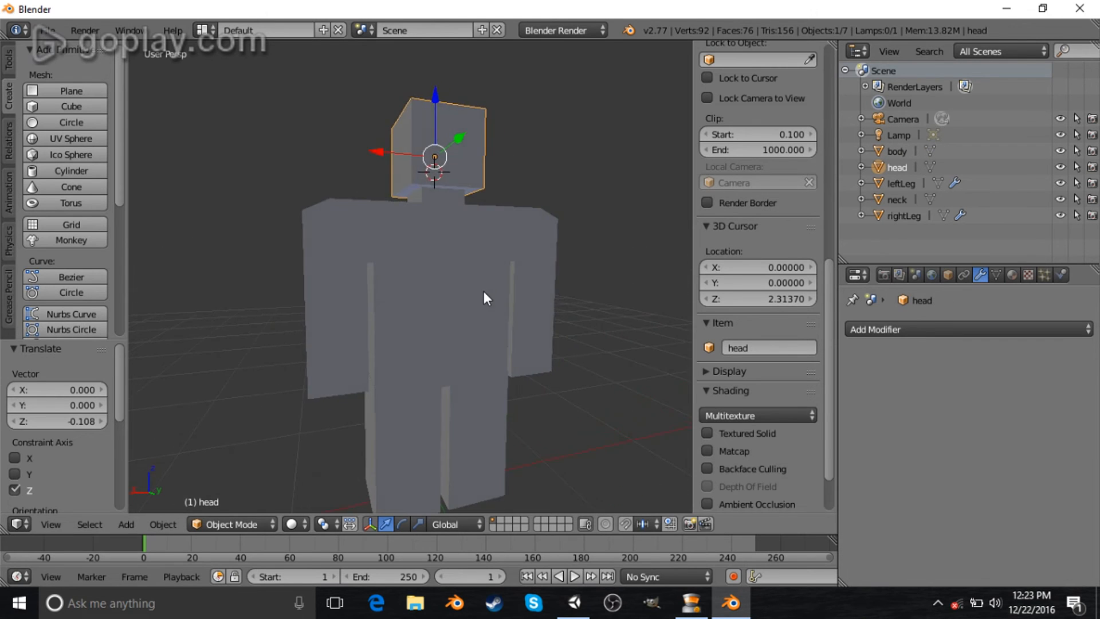
scroll(573, 300, down, 3)
middle_drag(549, 305, 556, 310)
right_click(410, 312)
middle_drag(412, 313, 293, 259)
scroll(393, 322, up, 4)
click(48, 29)
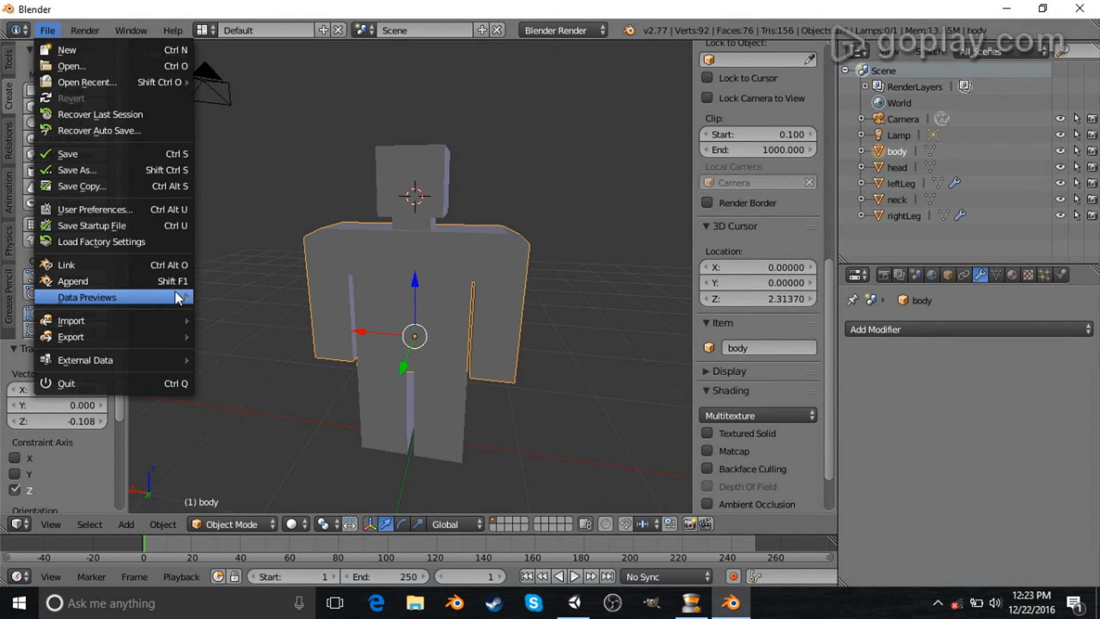
mouse_move(151, 324)
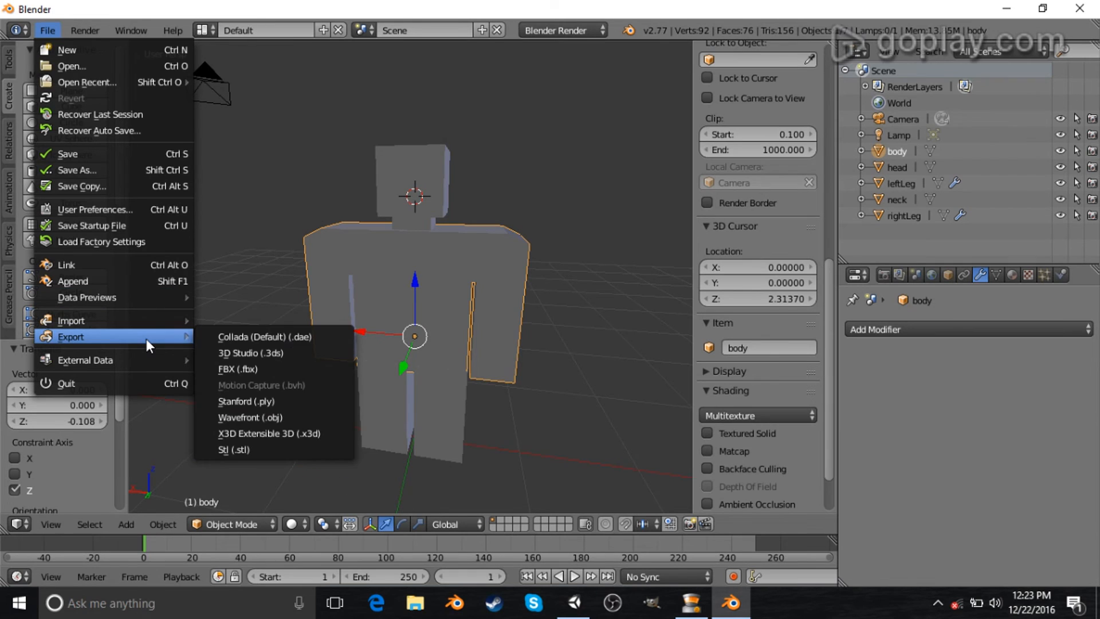
click(276, 367)
click(237, 128)
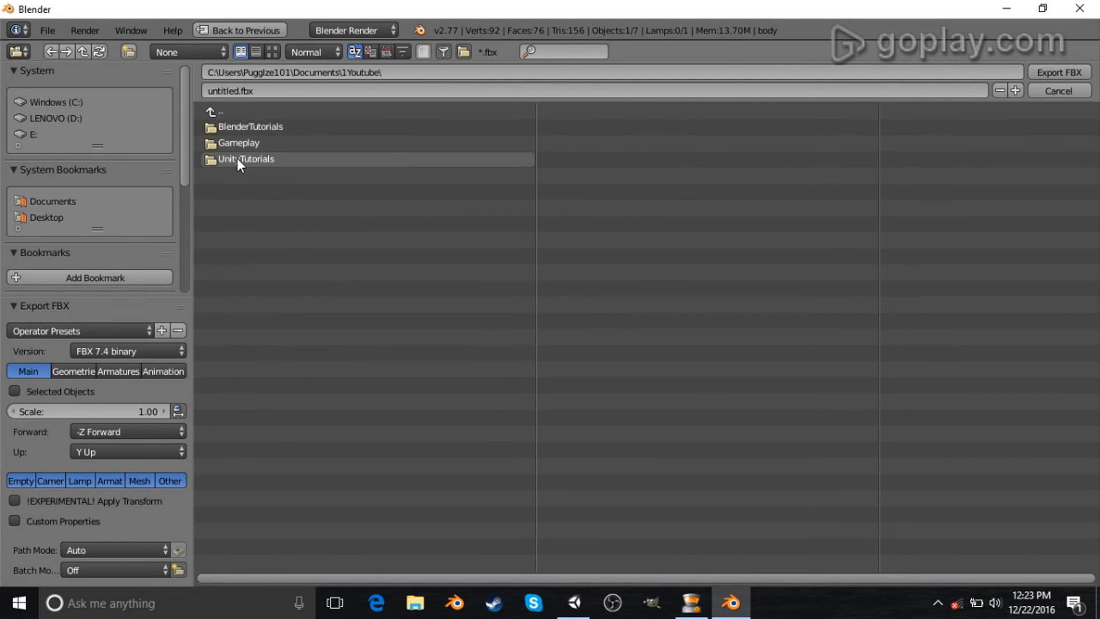
click(238, 158)
click(245, 127)
click(253, 126)
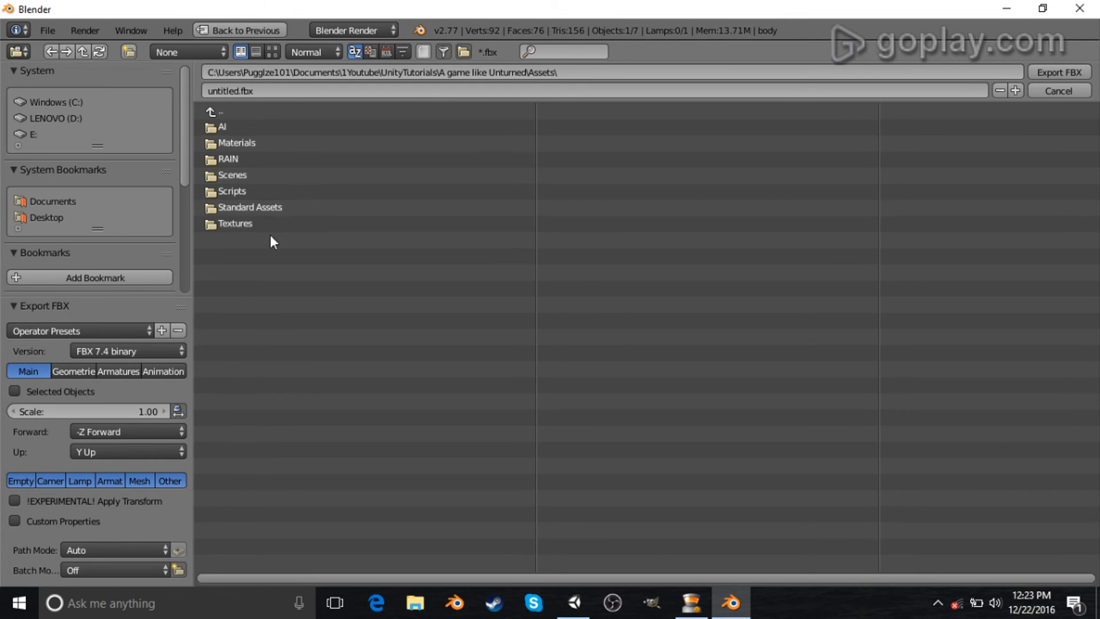
- Create a new folder named Models in the Assets folder
click(128, 52)
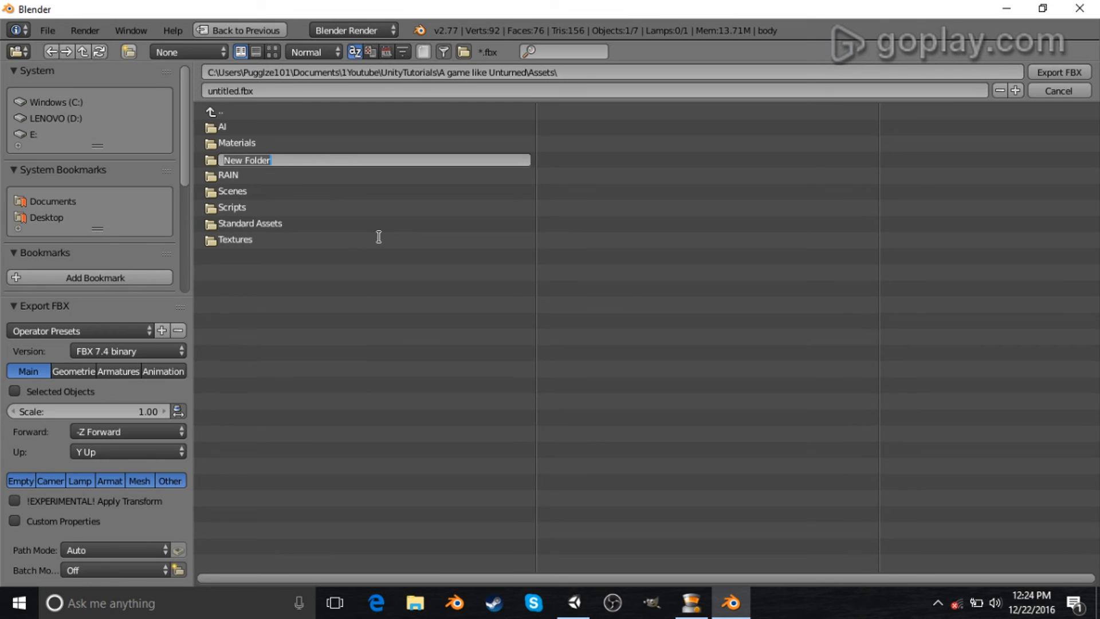
text(Mode)
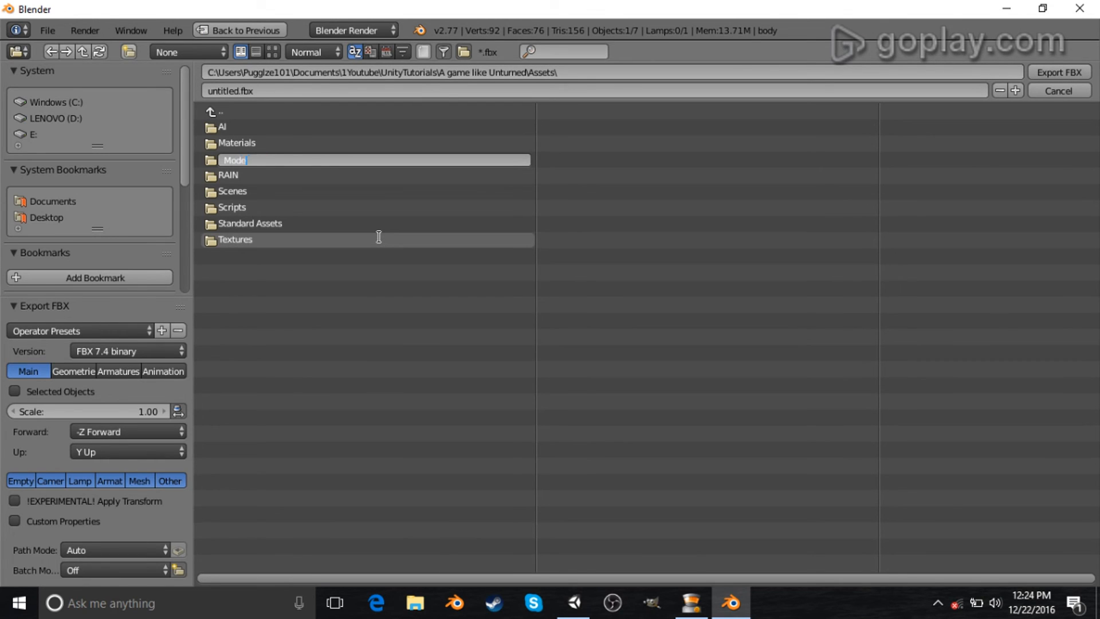
text(ls)
key(Return)
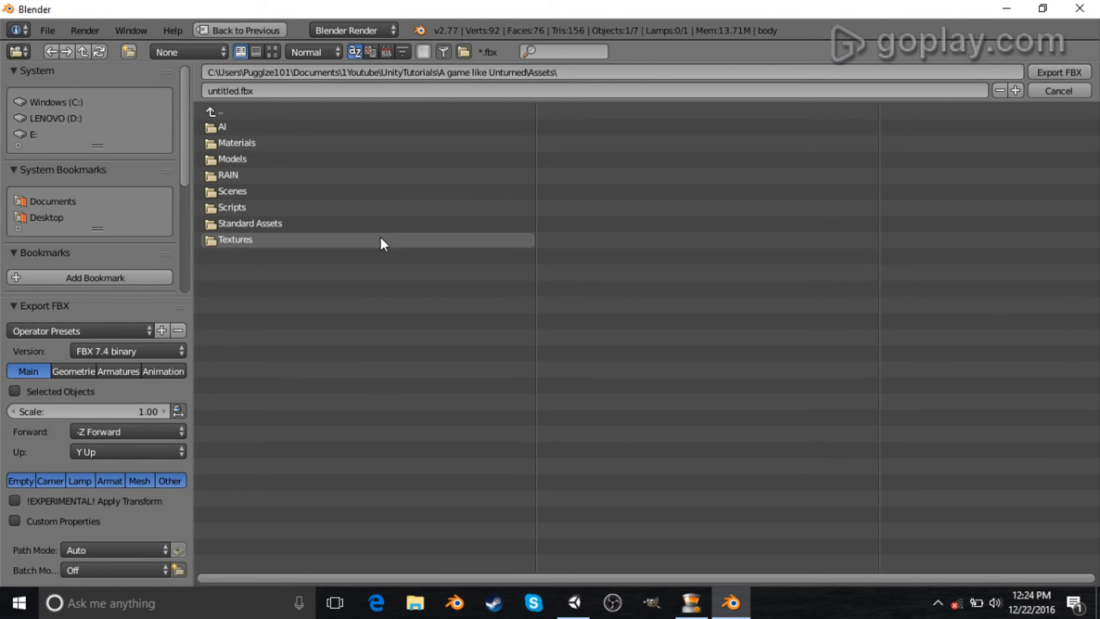
- Open the Models folder and create a new folder named Zombies inside it
click(268, 159)
click(130, 52)
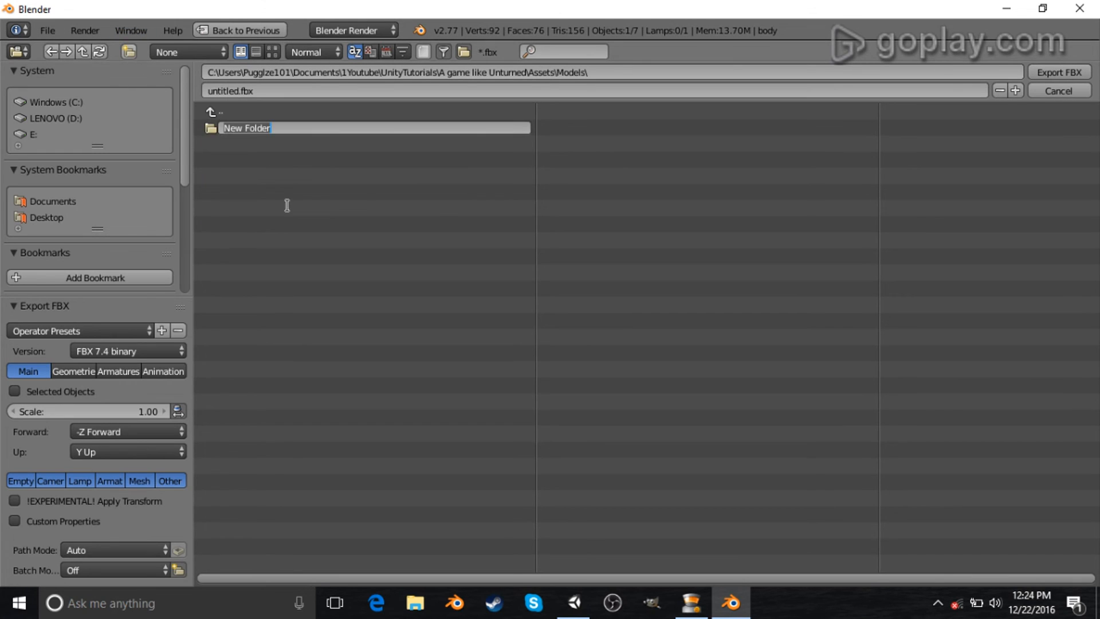
text(Z)
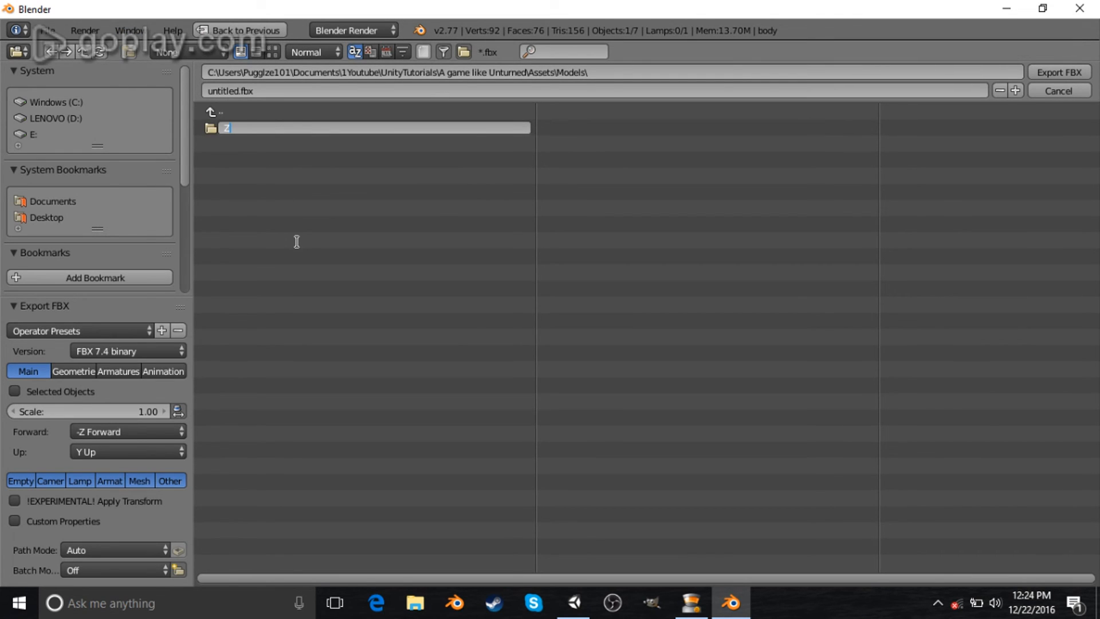
text(ombies)
key(Return)
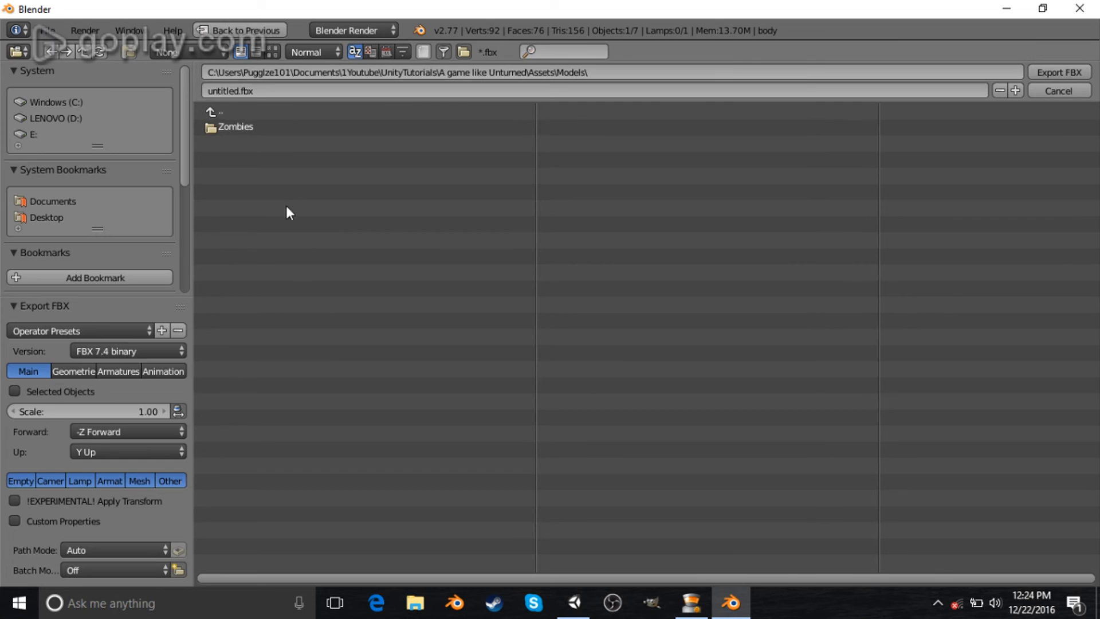
- Export the selected body as zombie.fbx into the Models/Zombies folder
click(256, 129)
click(271, 90)
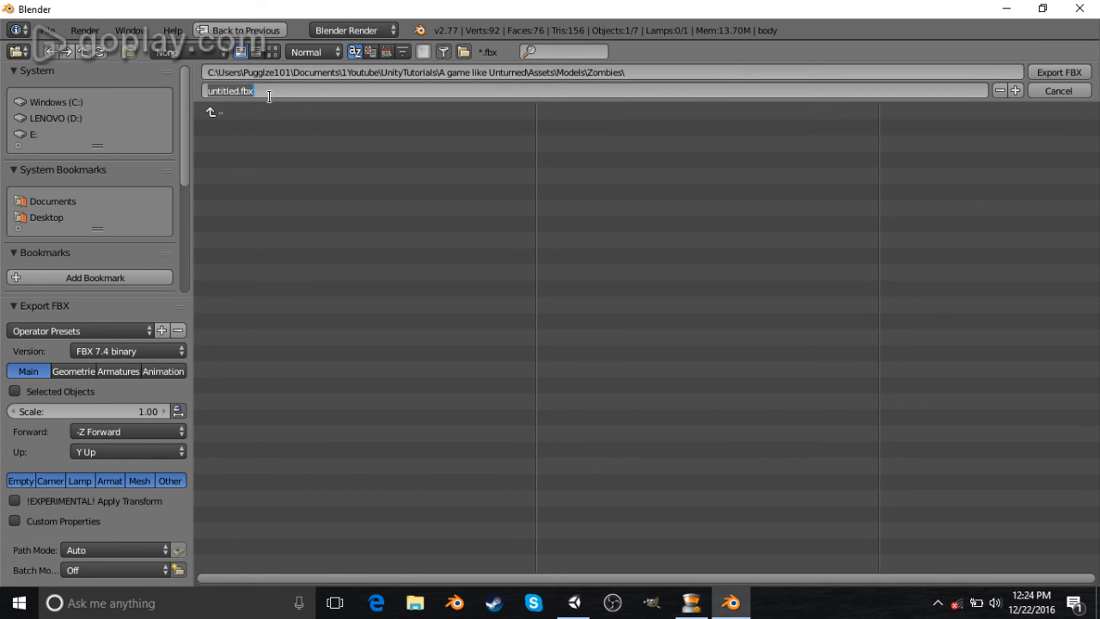
text(zombie)
key(Return)
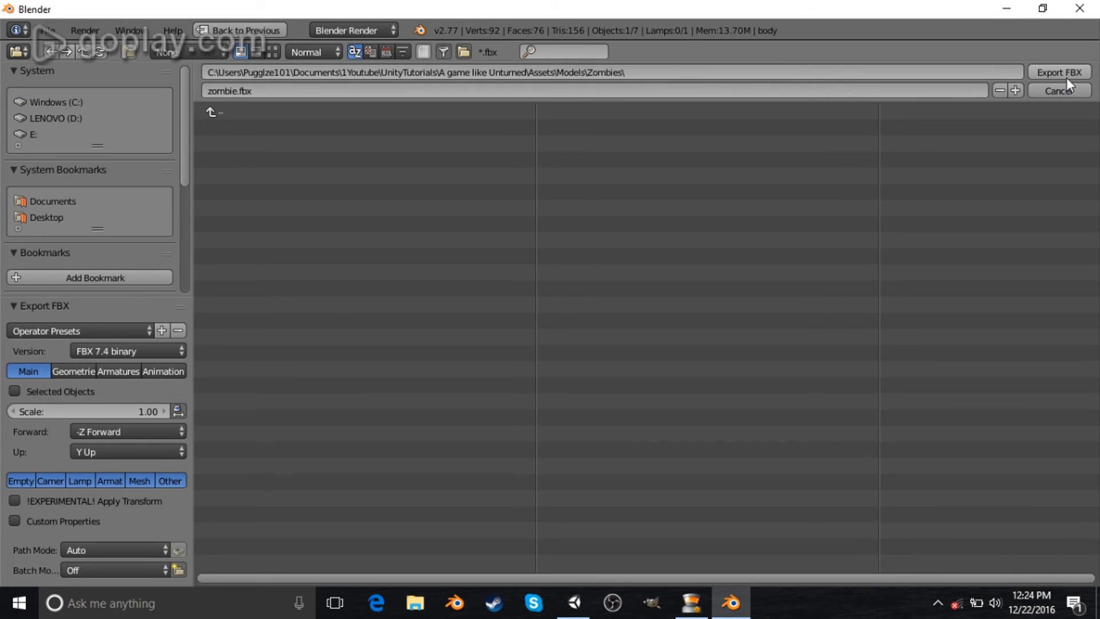
click(1066, 72)
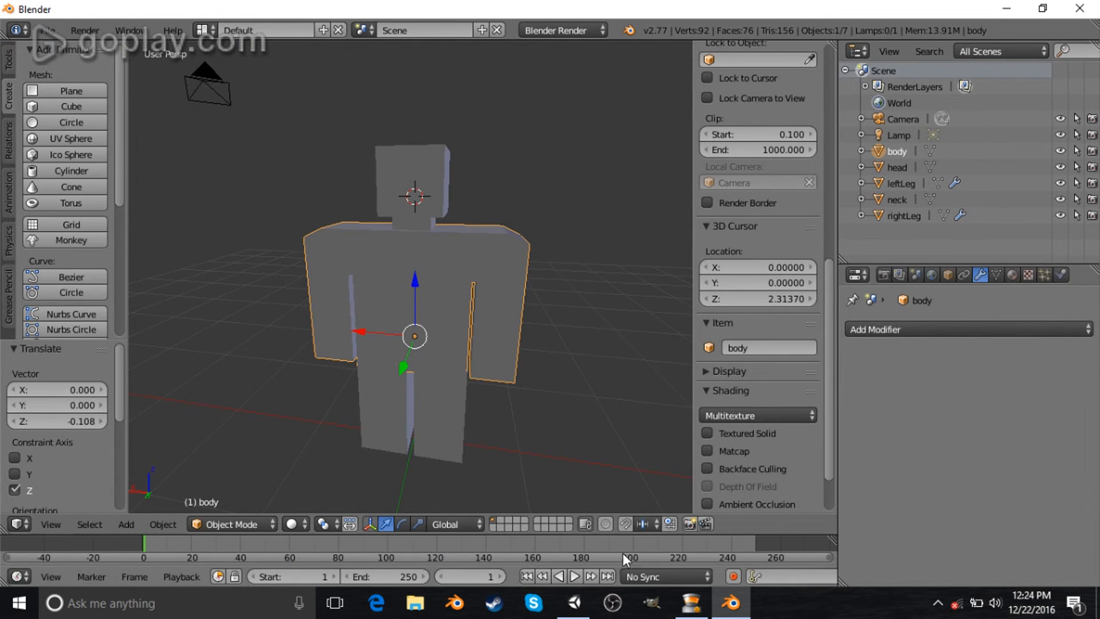
- Switch to Unity, open Assets/Models/Zombies and place the zombie model into the scene
click(573, 601)
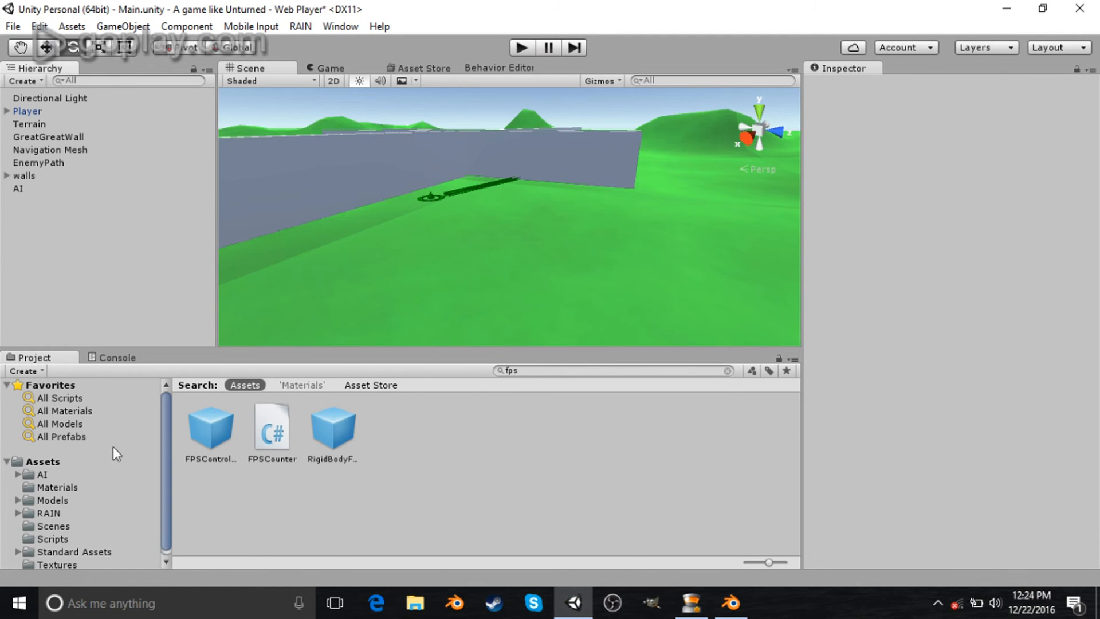
click(43, 461)
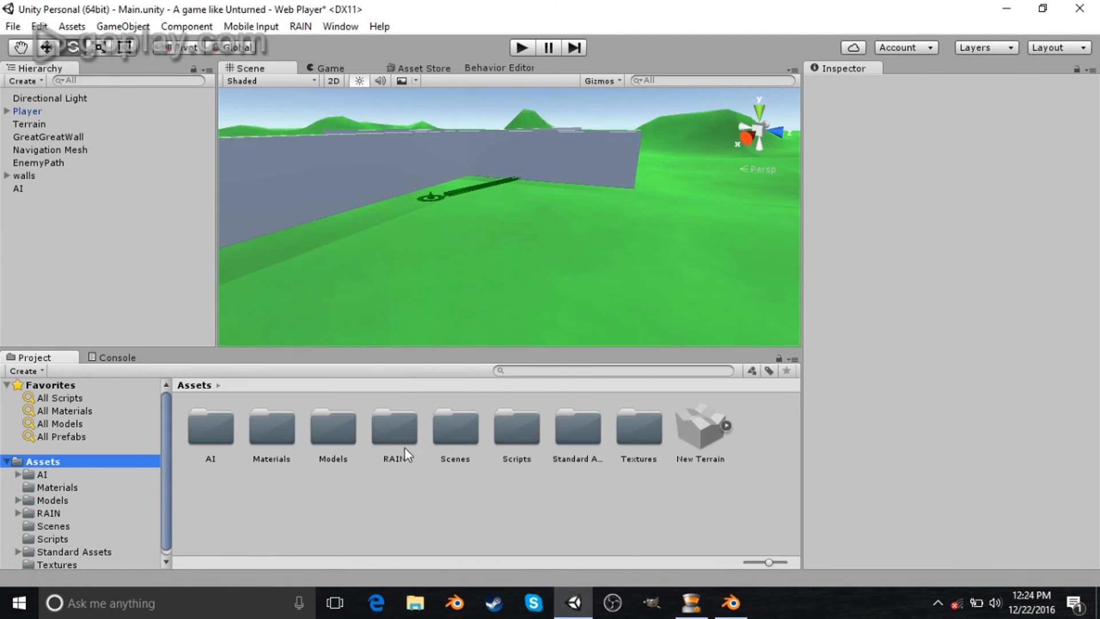
double_click(329, 443)
double_click(222, 431)
drag(262, 431, 493, 262)
- Parent the existing AI object under the zombie in the hierarchy
alt+drag(624, 248, 558, 260)
drag(20, 198, 42, 110)
click(43, 110)
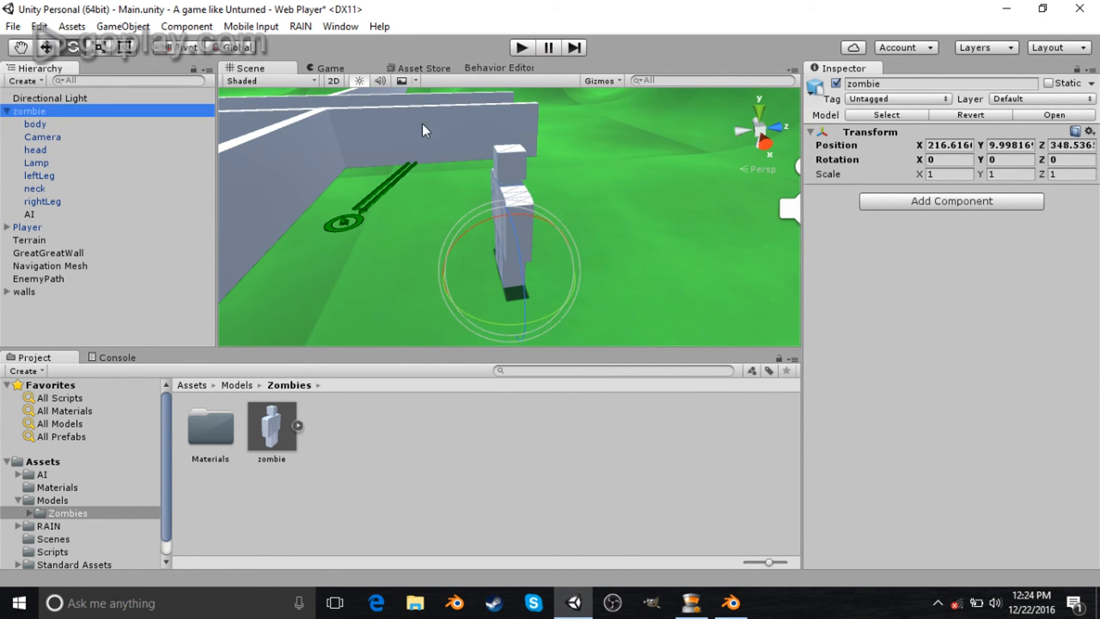
- Play the game and walk around to check the zombie in the scene
alt+drag(518, 122, 510, 90)
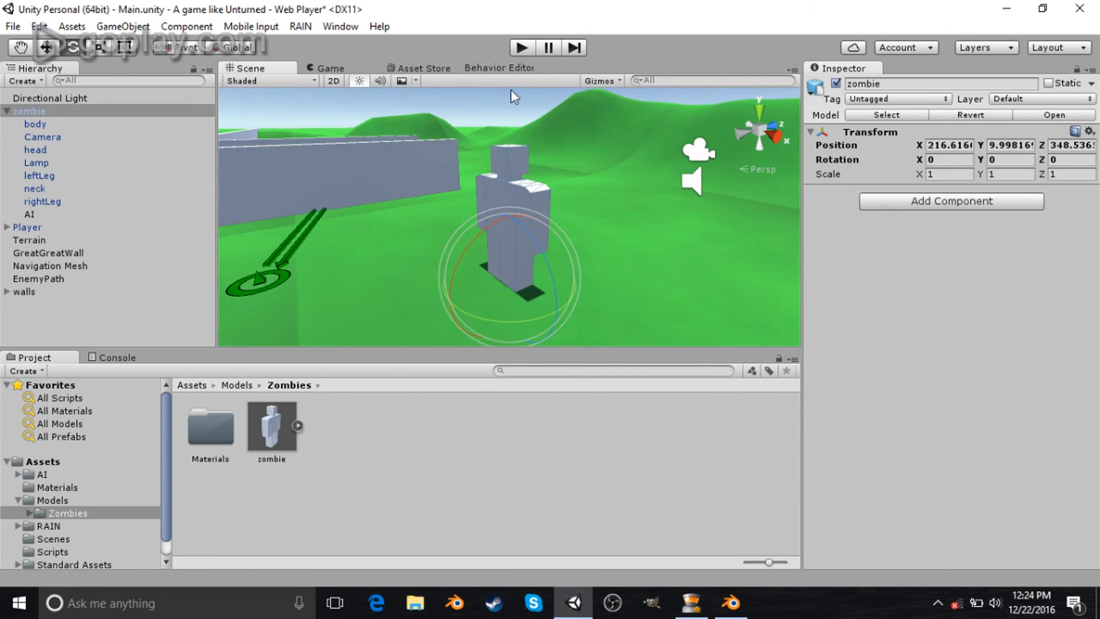
click(519, 47)
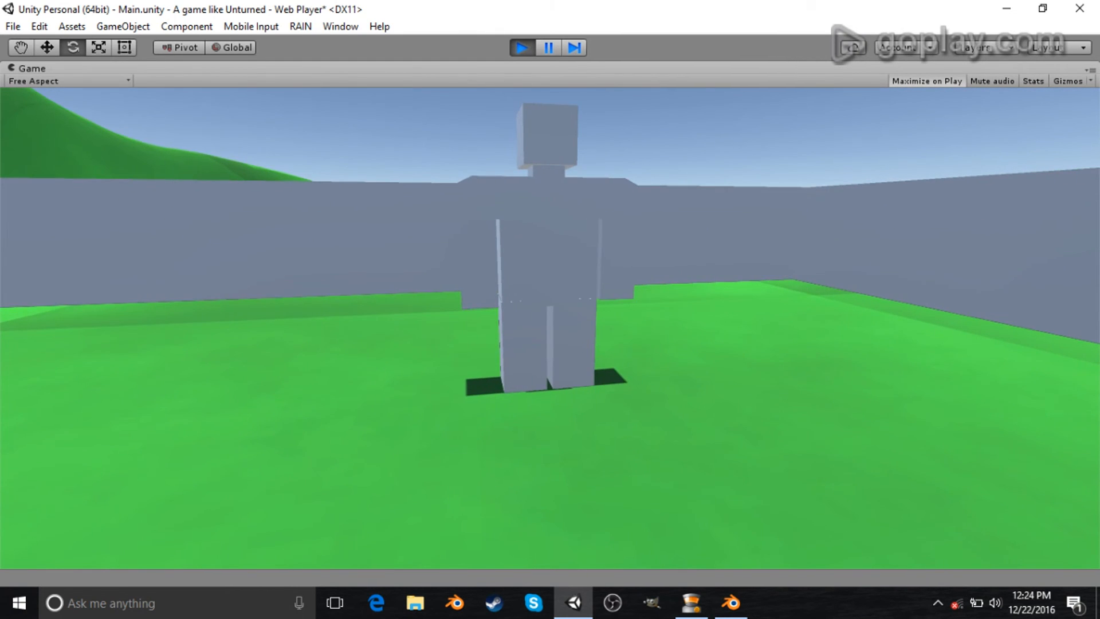
key(a)
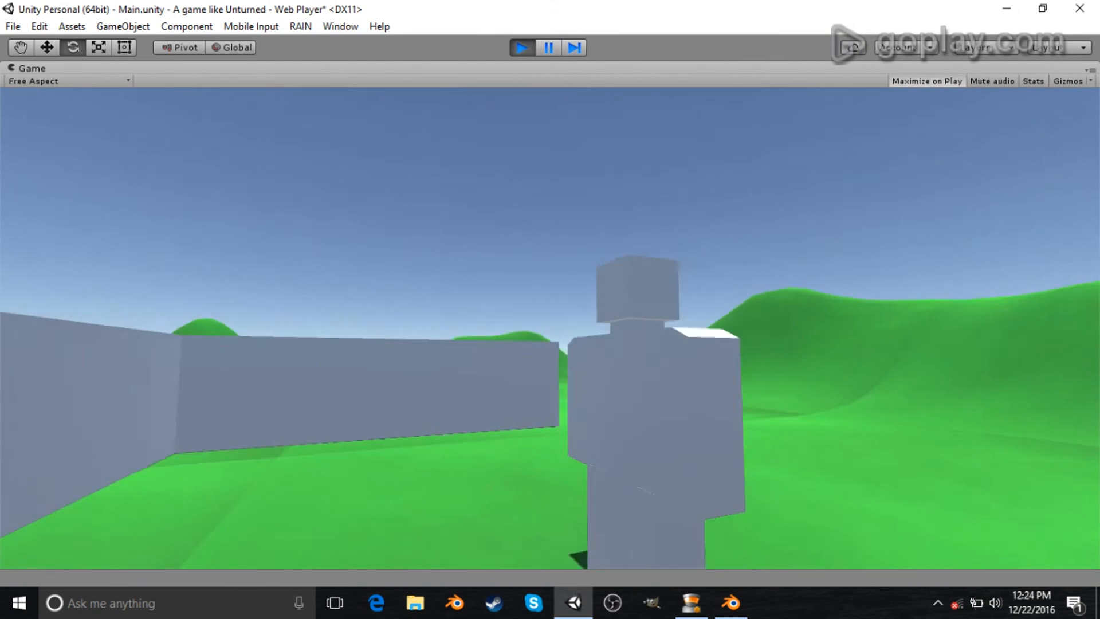
key(a)
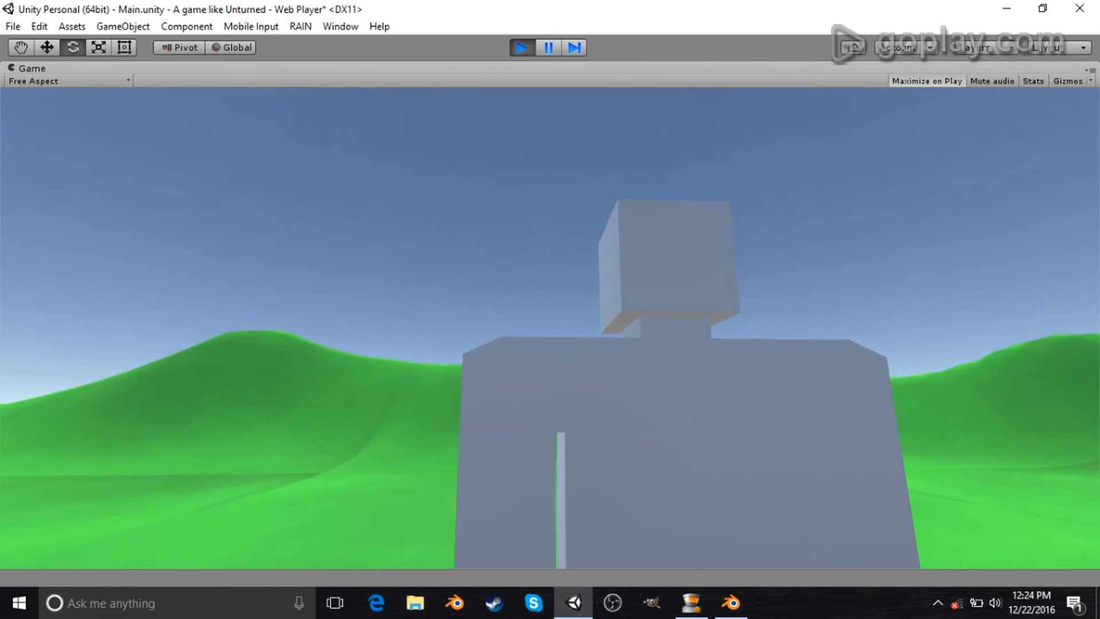
key(Escape)
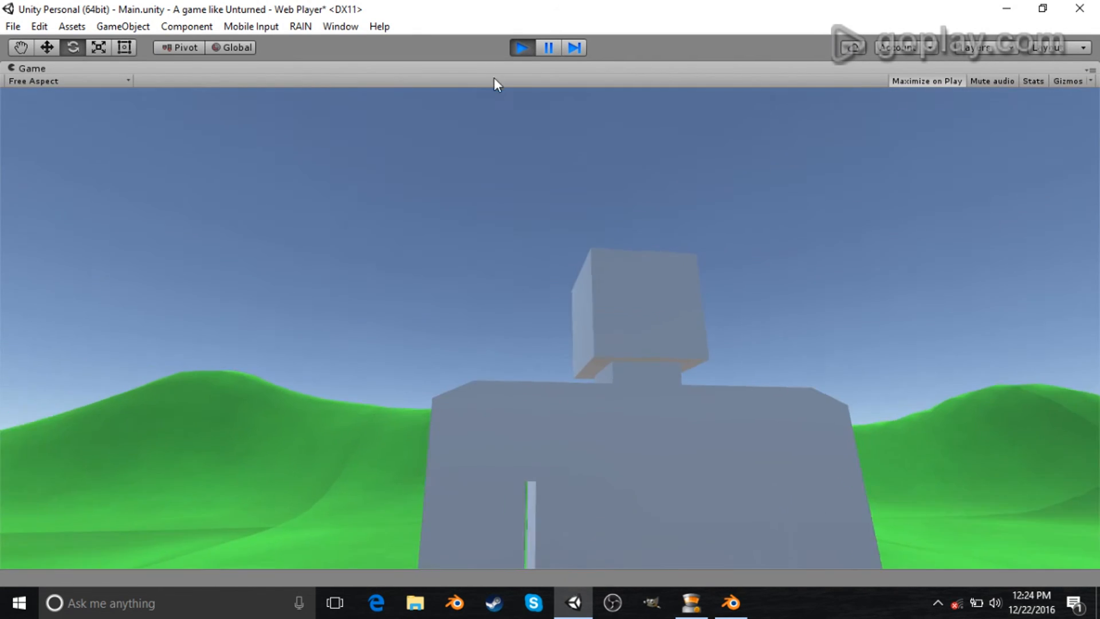
click(520, 48)
- Examine the AI object's RAIN mind, motor, animator and memory settings and its behavior tree
click(81, 112)
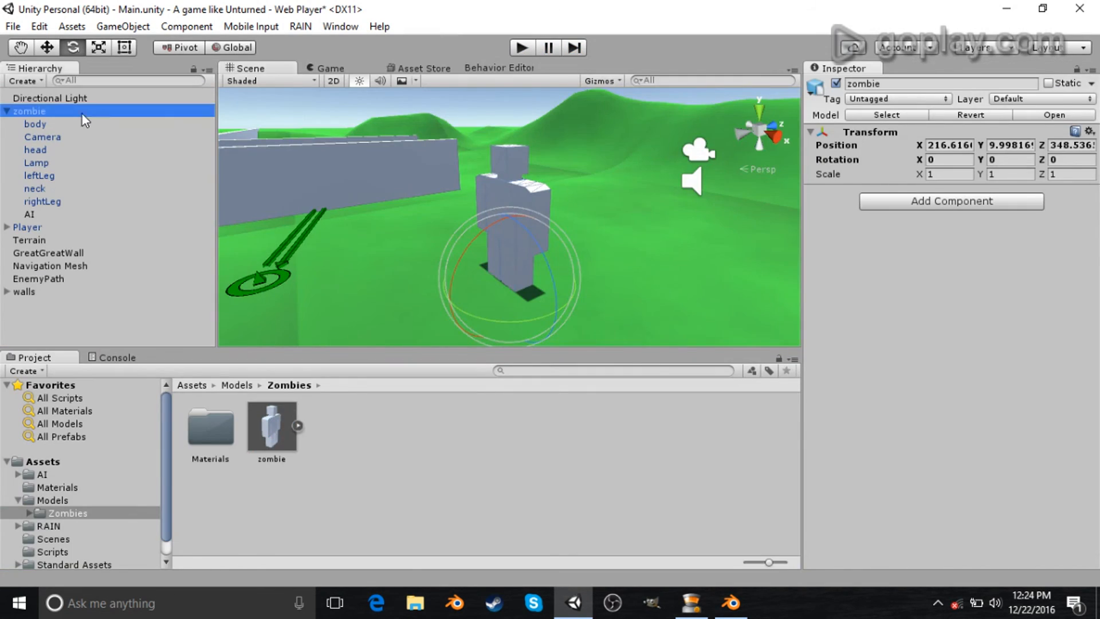
alt+drag(466, 192, 636, 218)
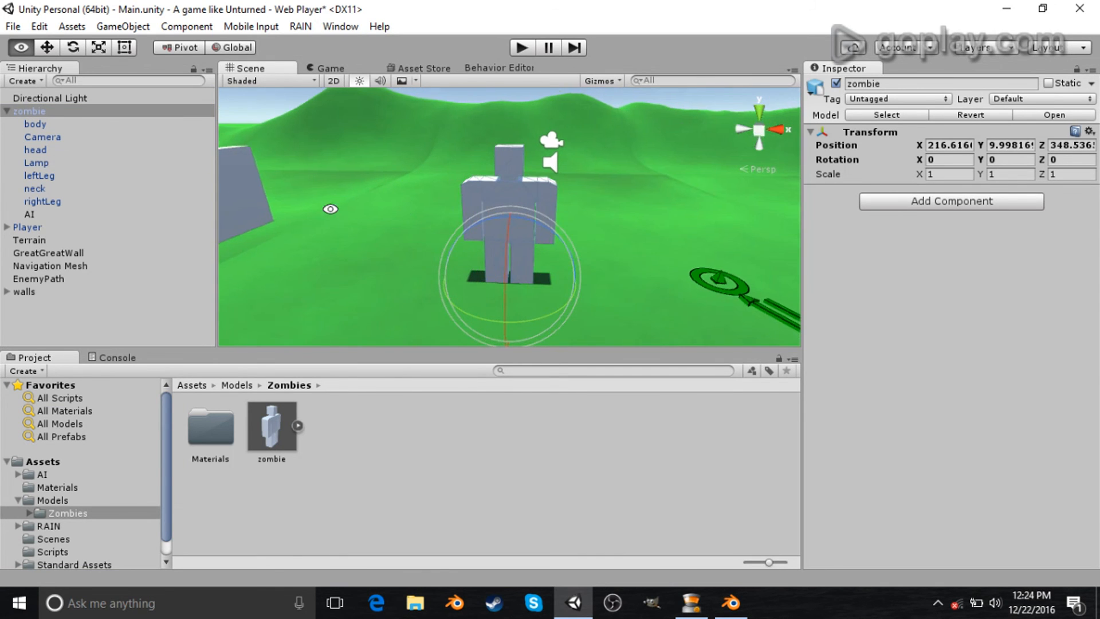
alt+drag(332, 209, 395, 208)
click(35, 214)
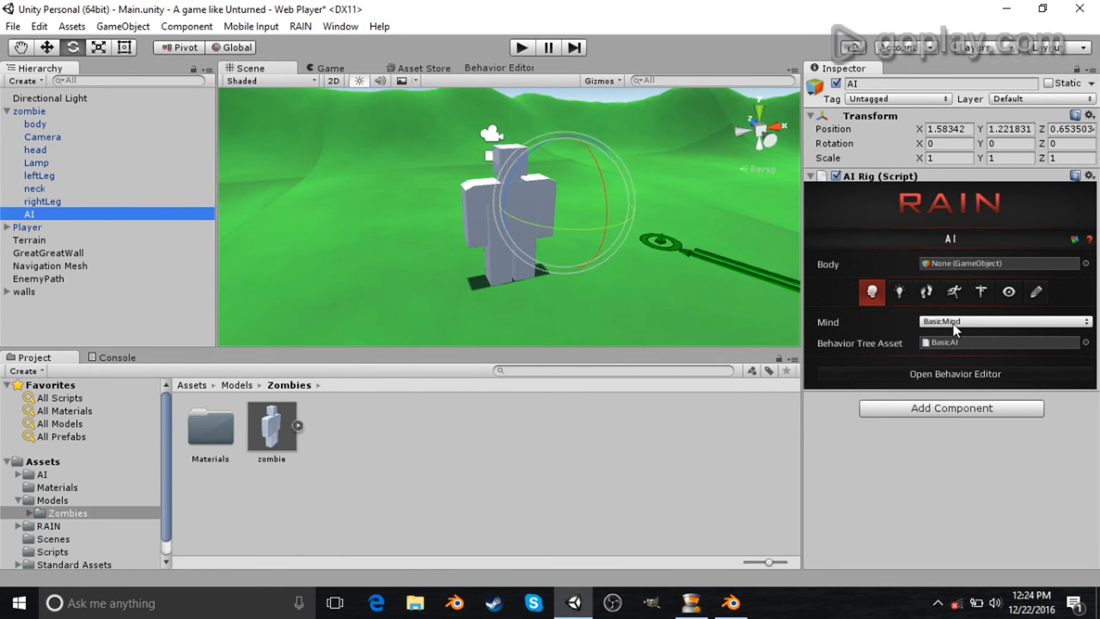
click(483, 68)
click(441, 154)
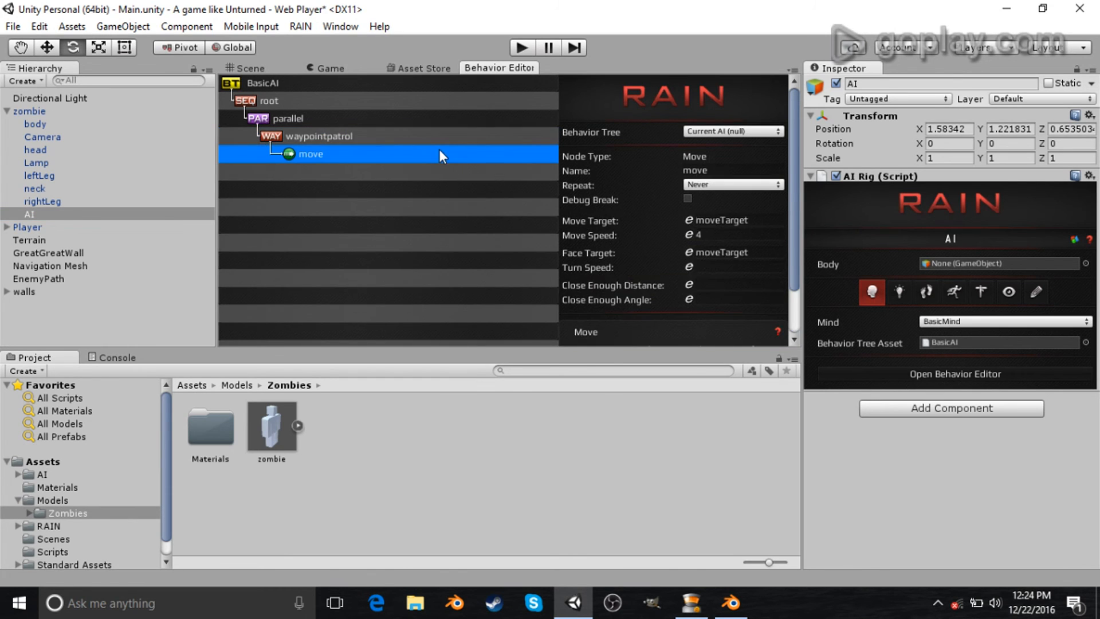
click(926, 292)
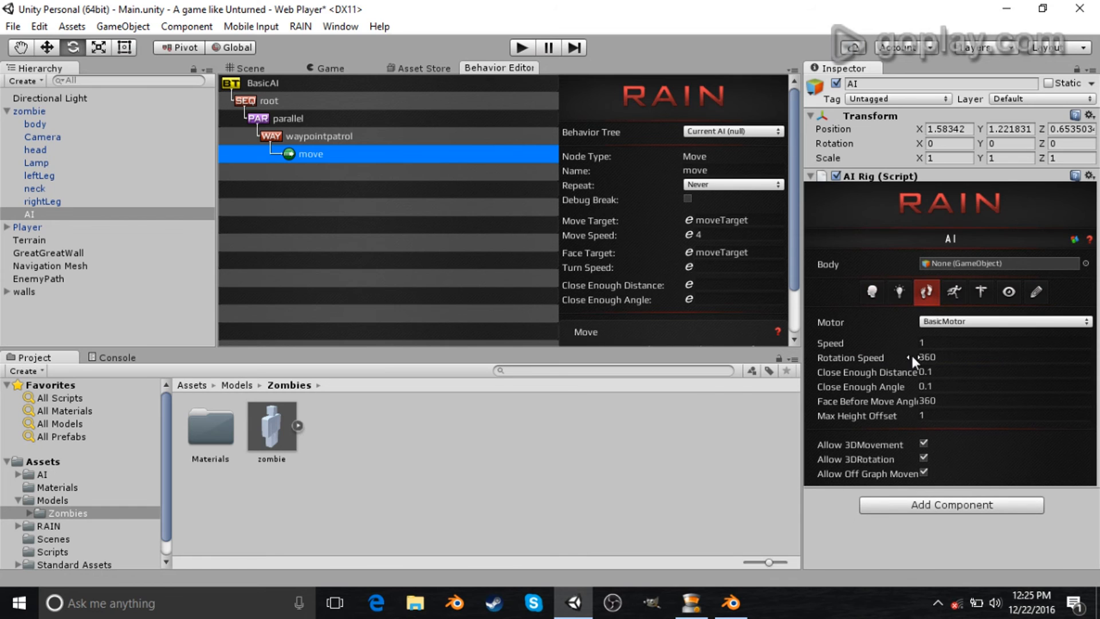
click(954, 323)
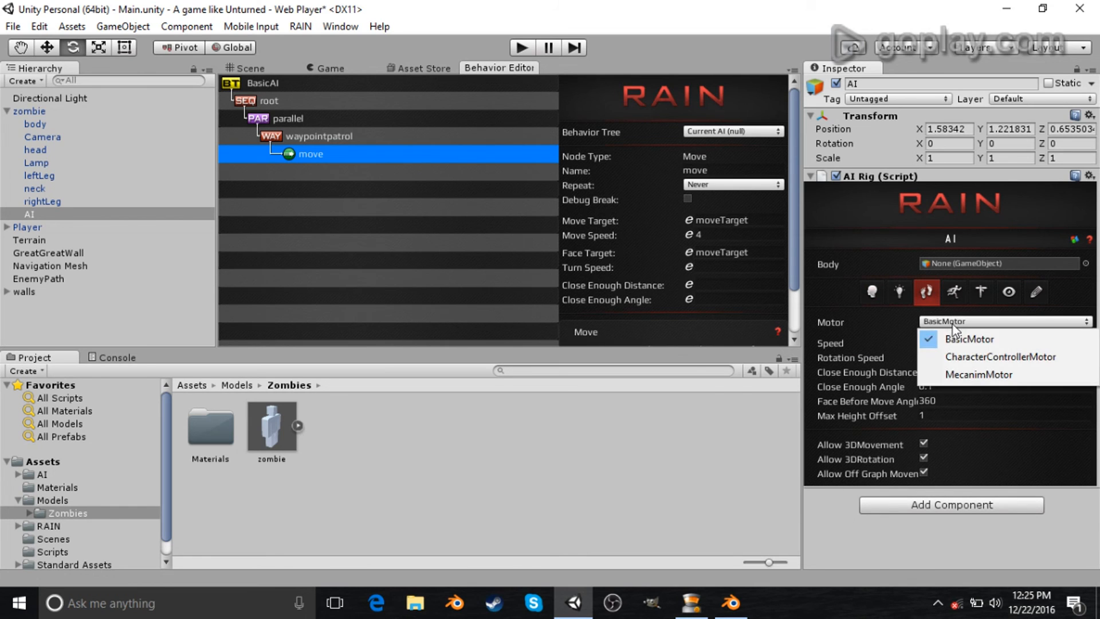
click(886, 323)
click(954, 292)
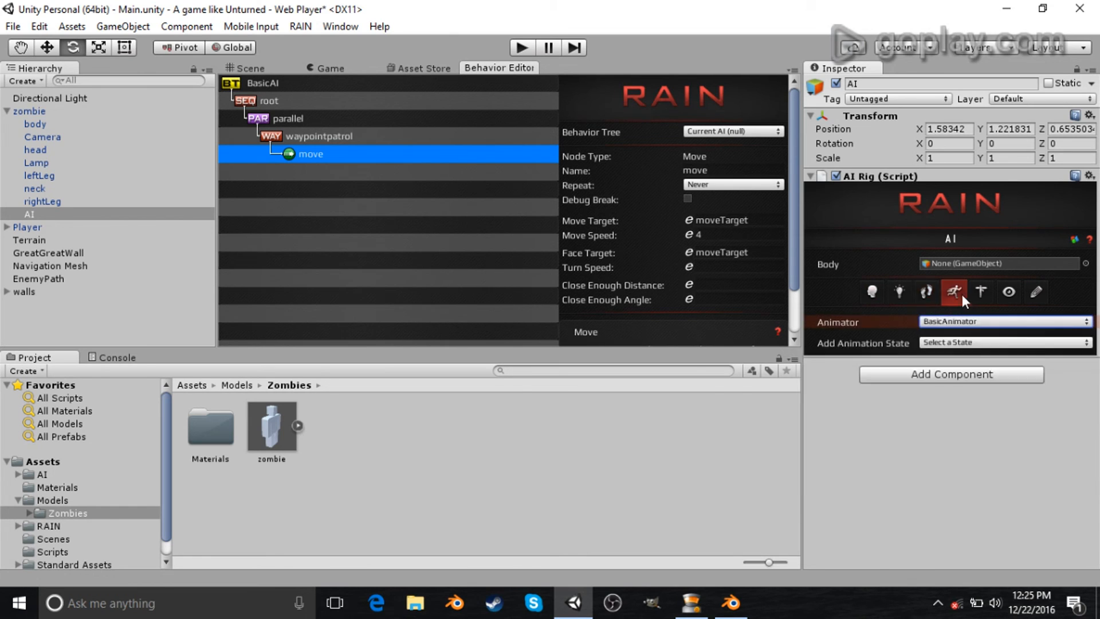
click(927, 293)
click(899, 292)
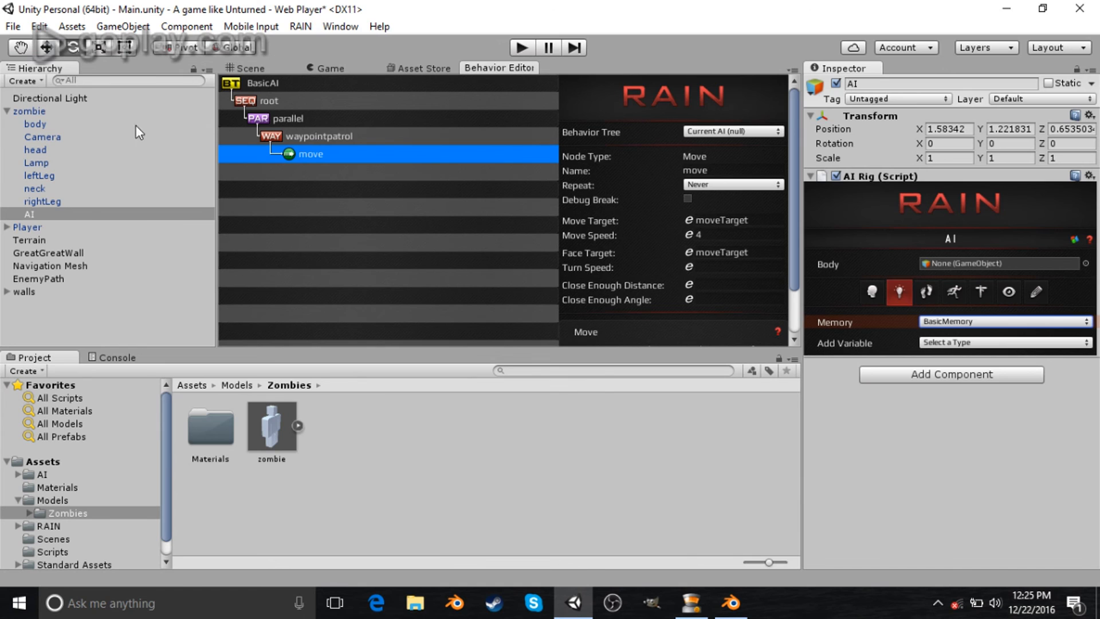
- Delete the AI object from under the zombie
click(54, 112)
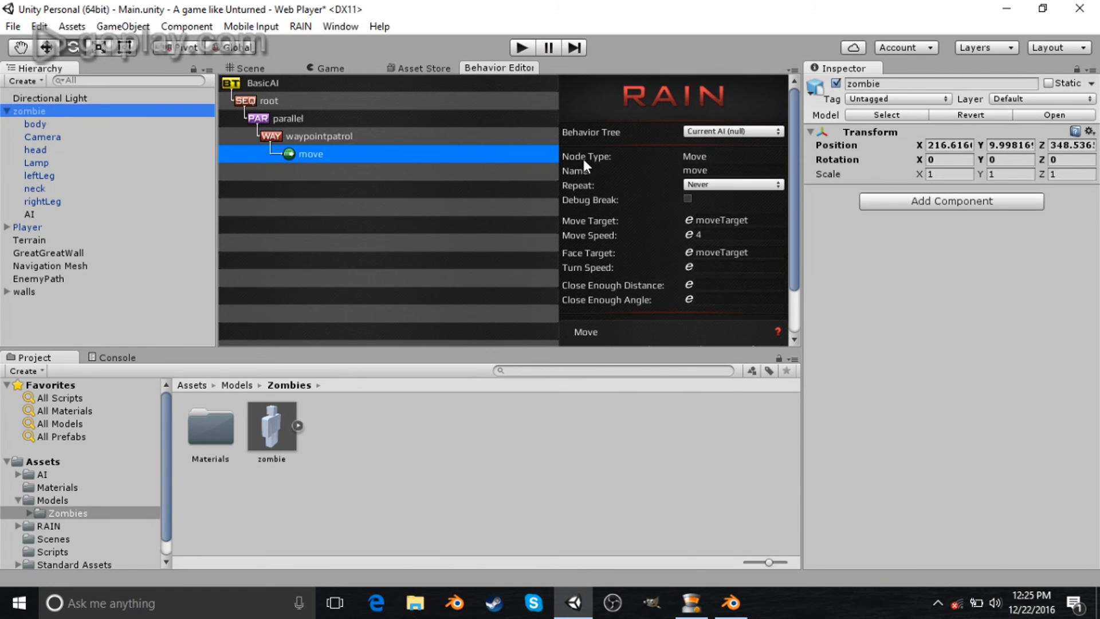
click(30, 213)
key(Delete)
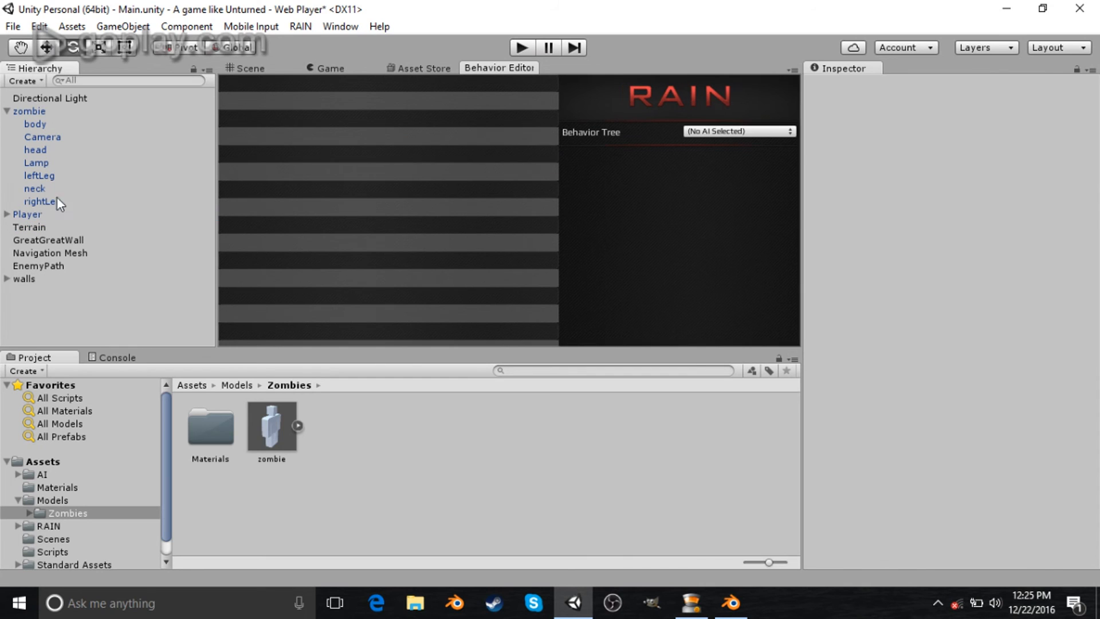
- With the zombie selected, create a new RAIN AI for it
click(46, 112)
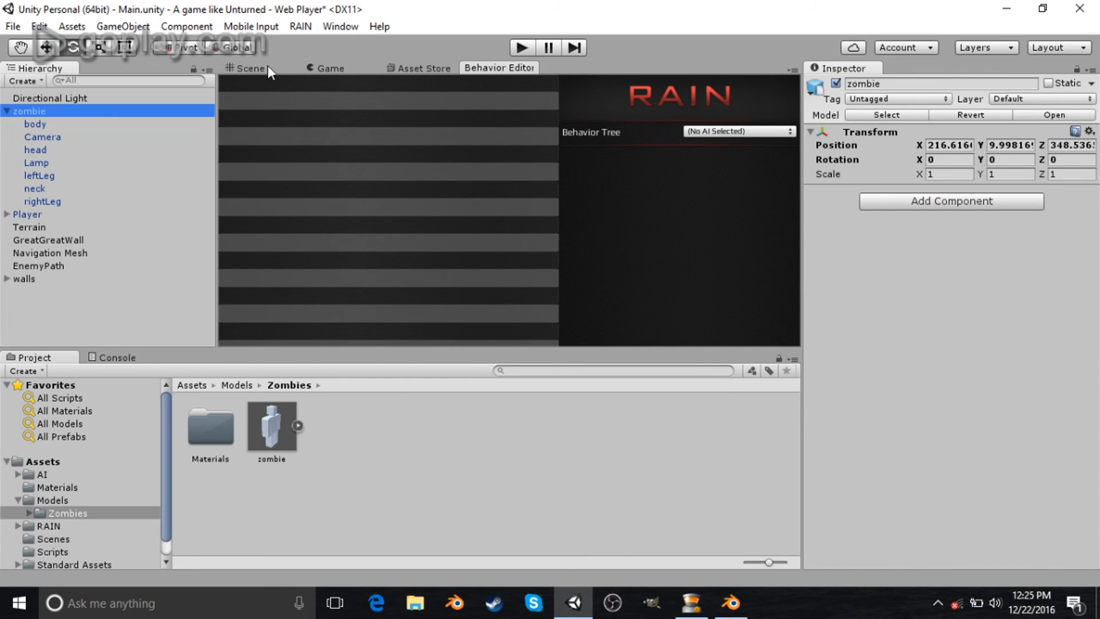
click(252, 68)
click(301, 27)
mouse_move(321, 43)
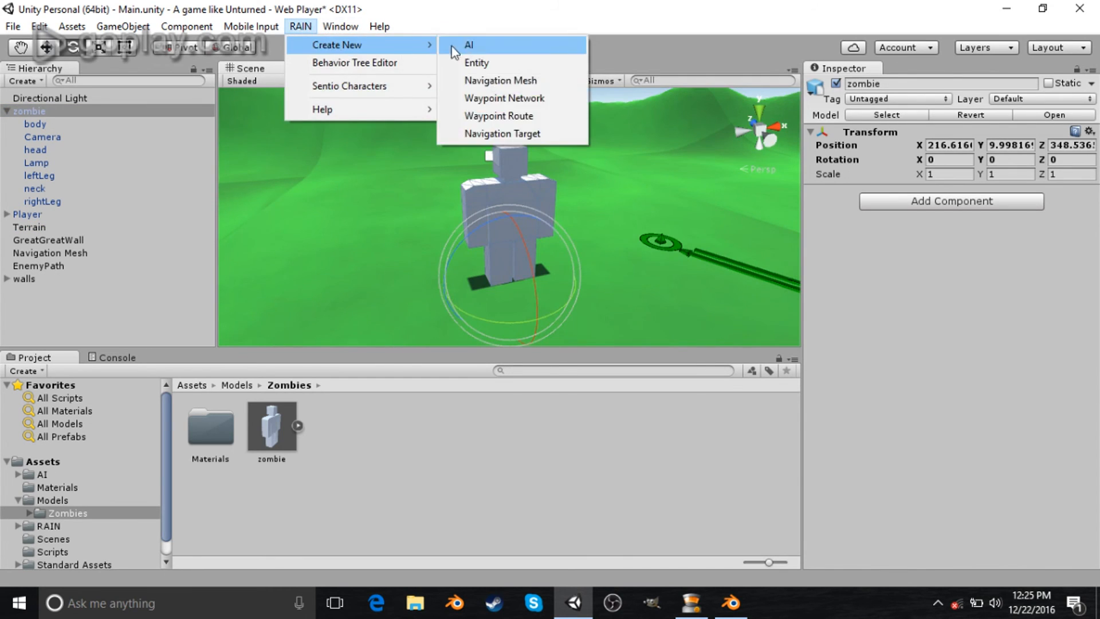
click(458, 43)
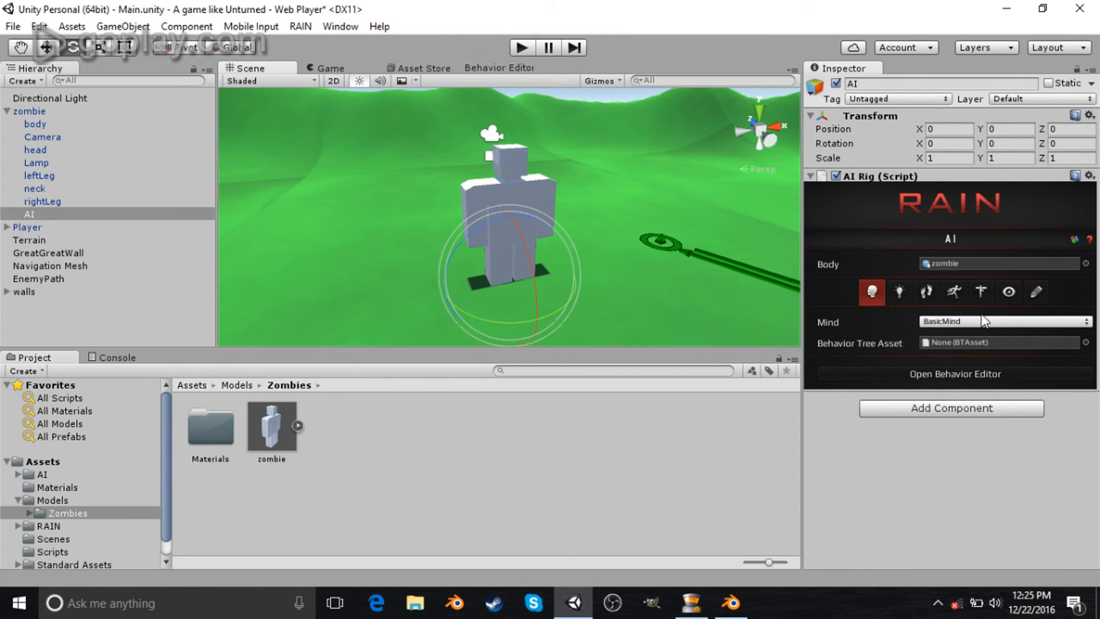
- Toggle Allow 3DMovement and Allow 3DRotation in the new AI's motor settings
click(926, 292)
click(923, 442)
click(923, 456)
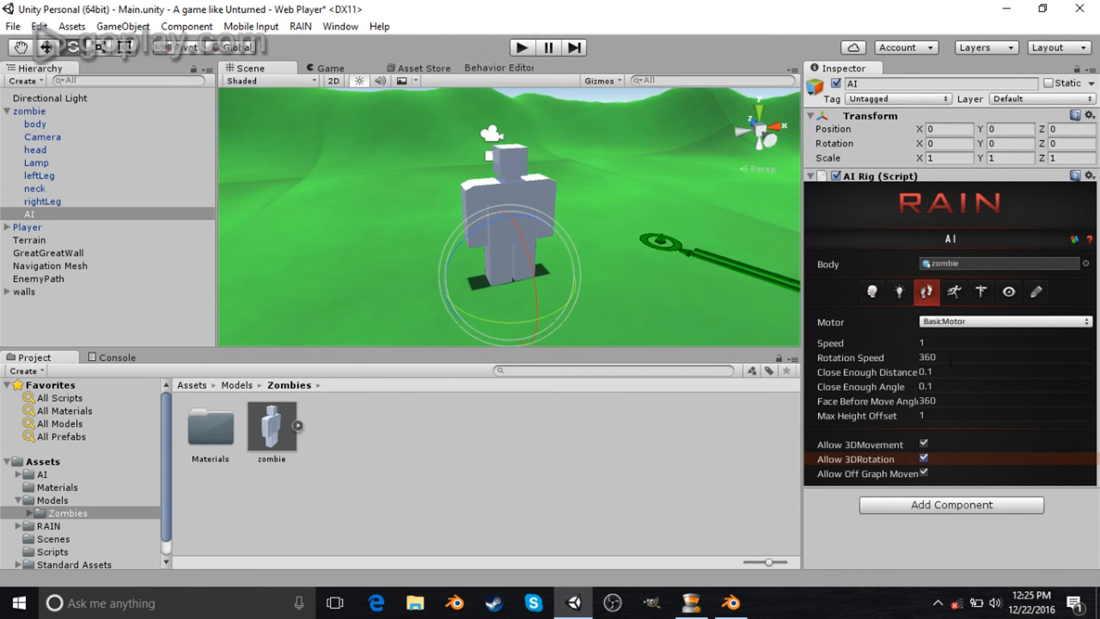
- Assign BasicAI as the AI's behavior tree asset and save the scene
click(875, 289)
click(1085, 341)
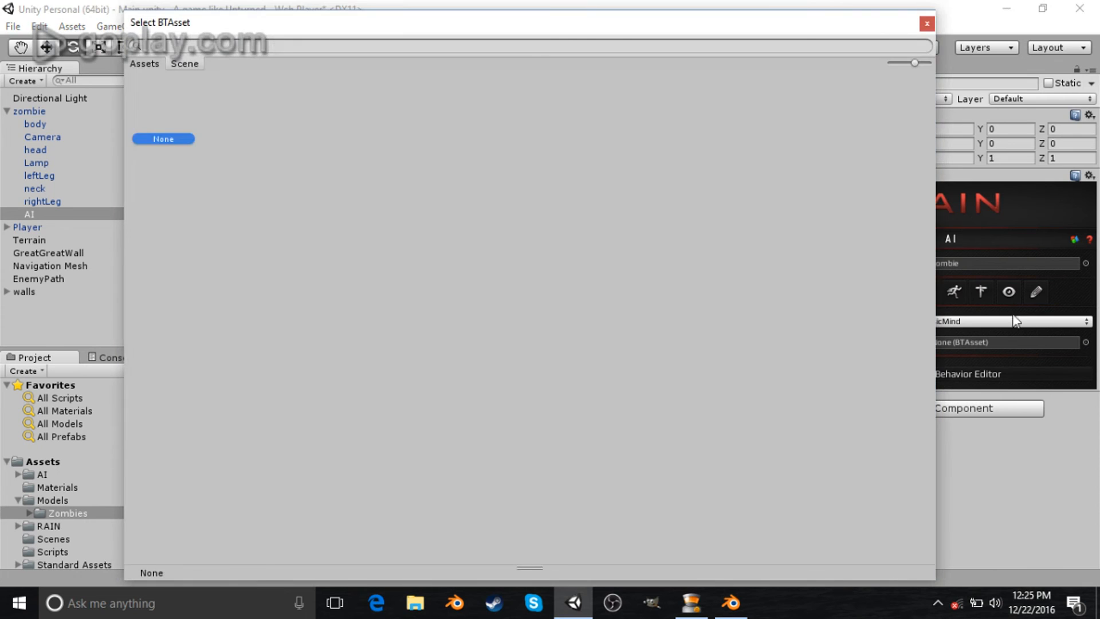
double_click(166, 90)
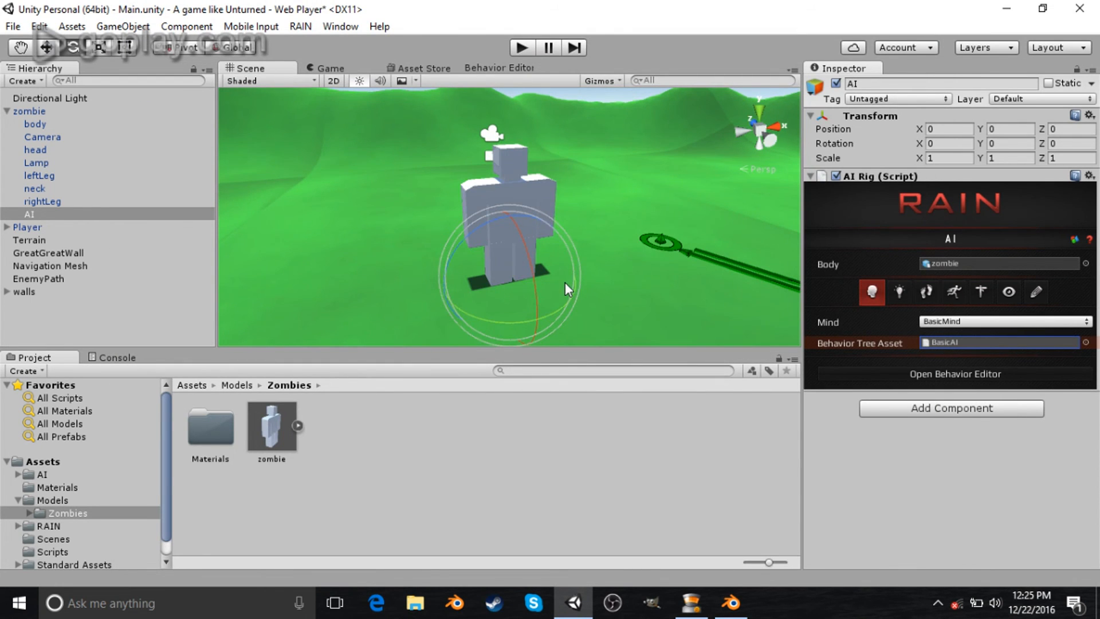
key(ctrl+s)
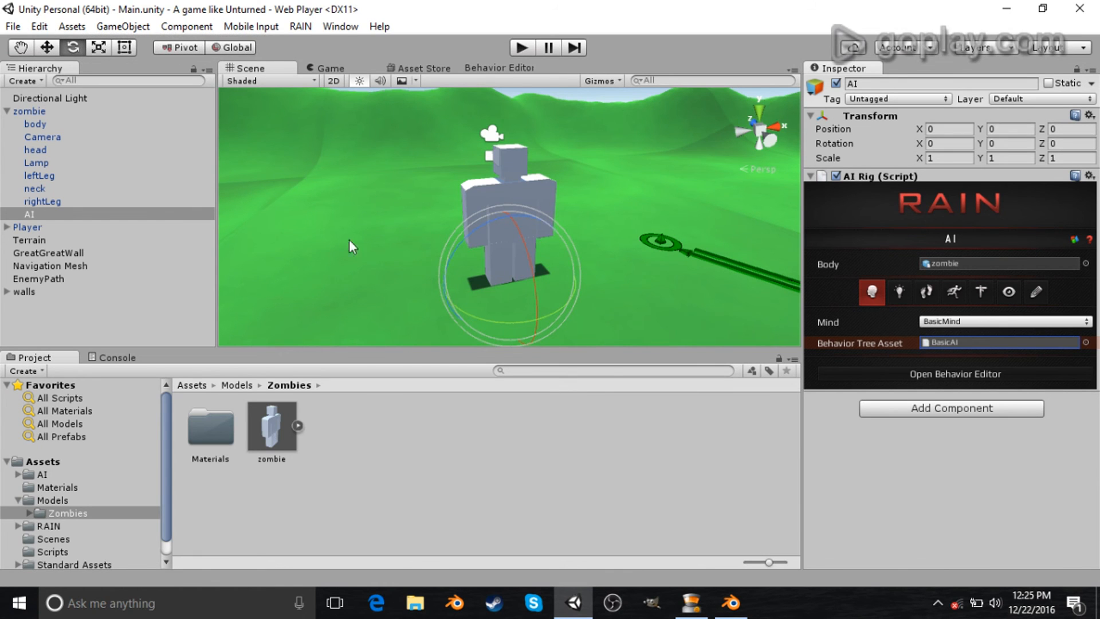
- Play the game and walk around to watch the zombie's behavior
click(521, 47)
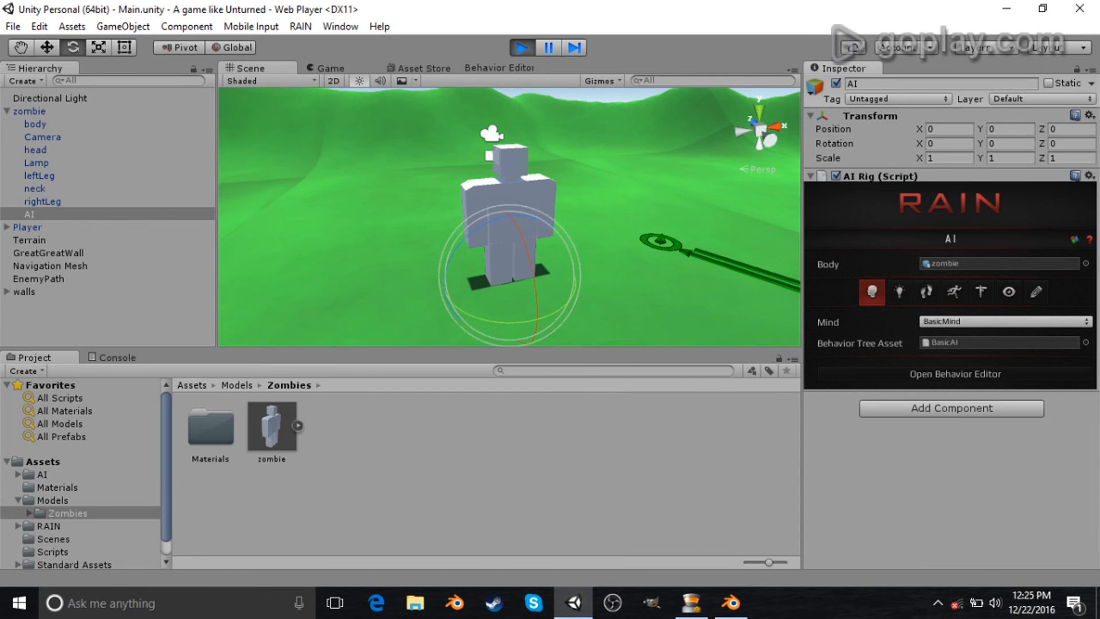
key(w)
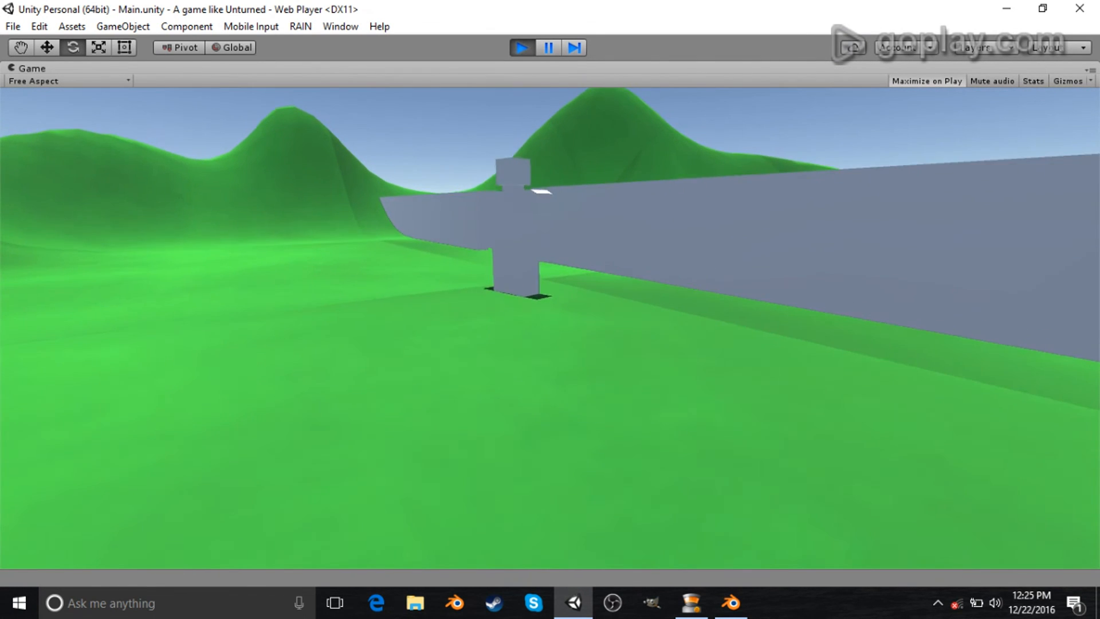
key(w)
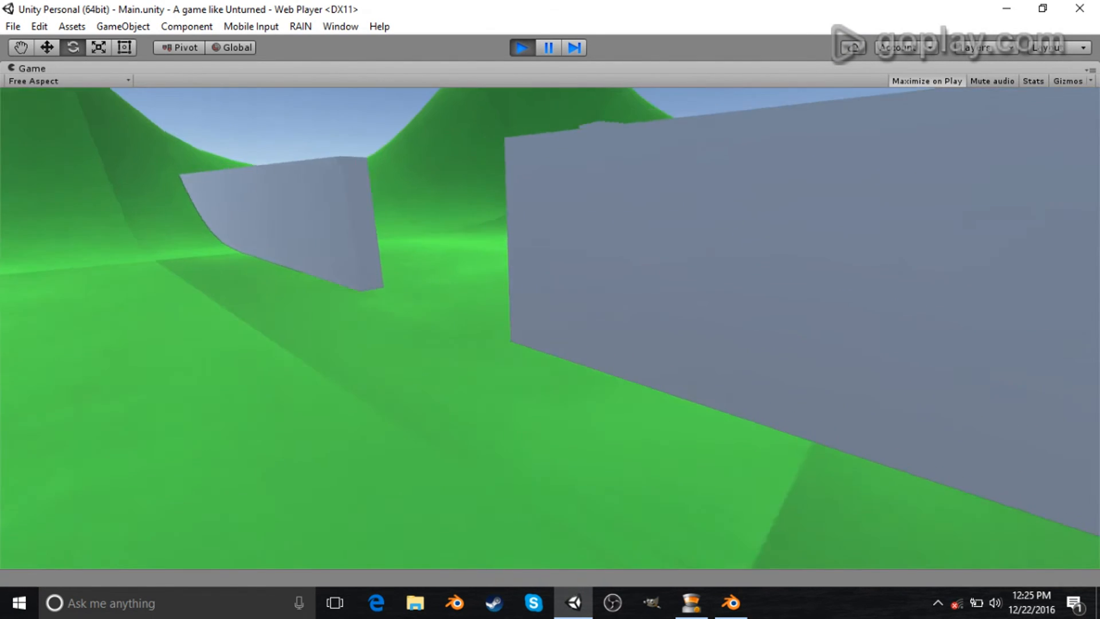
key(w)
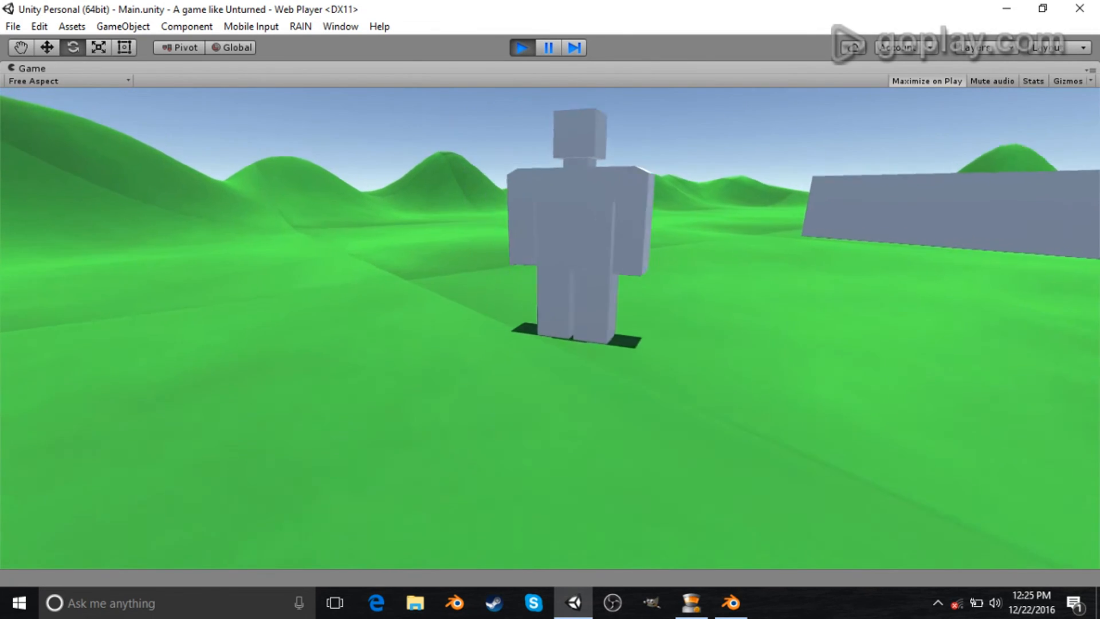
key(a)
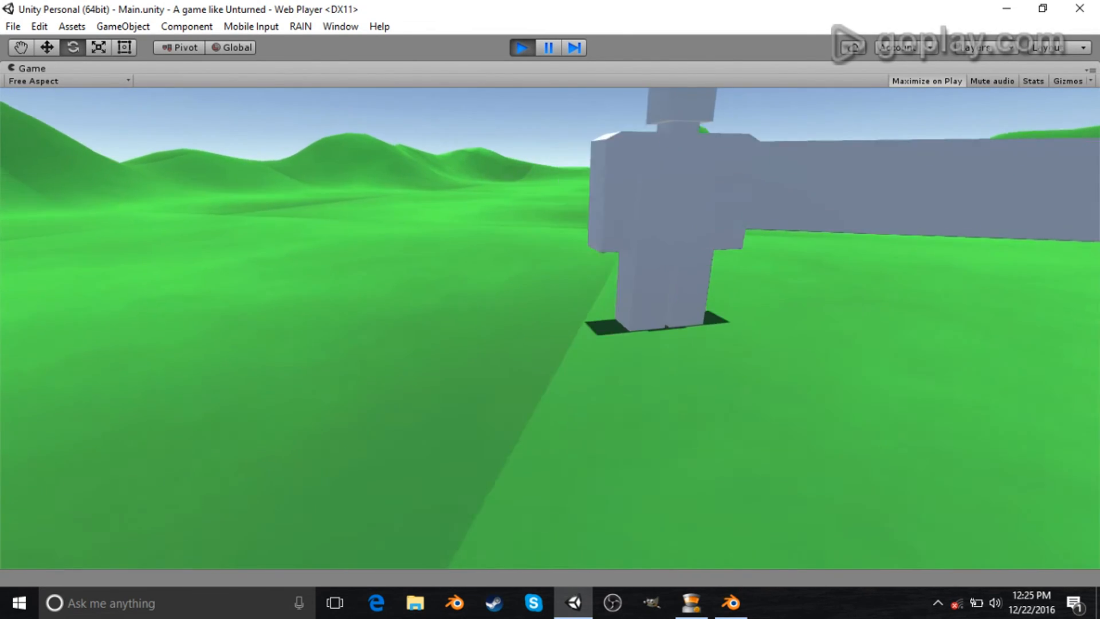
key(s)
key(a)
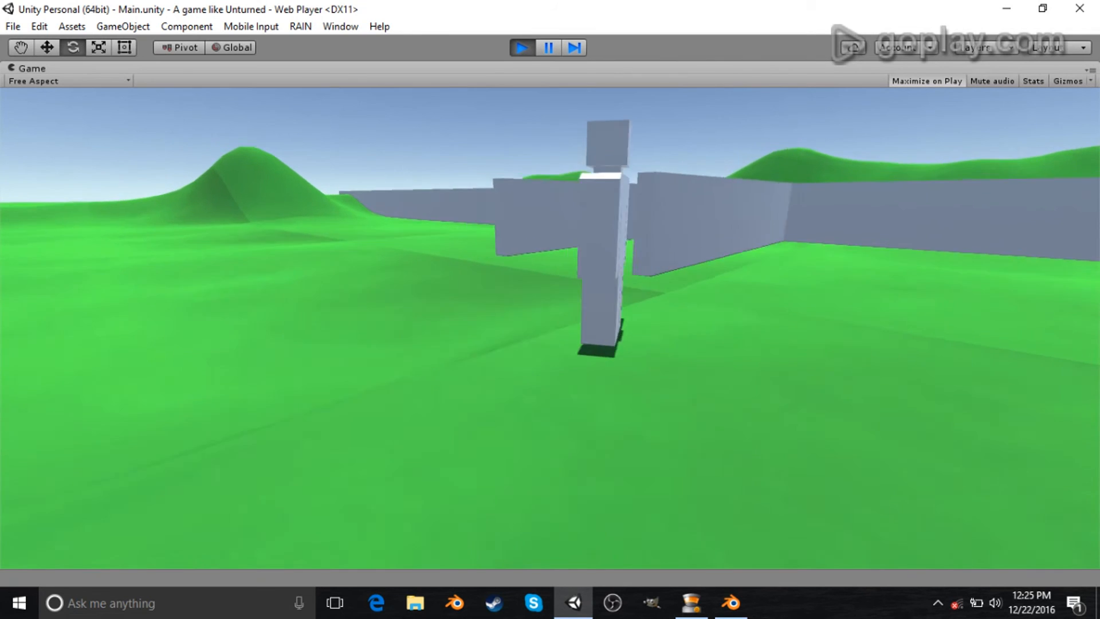
key(s)
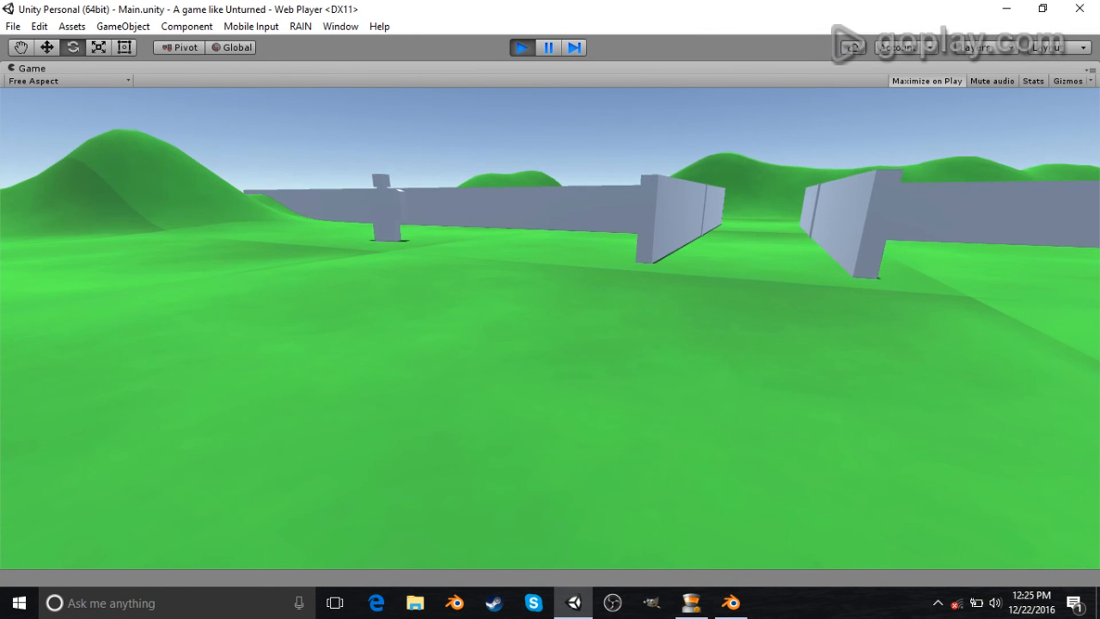
- Keep walking and jumping around the walled level in play mode to observe the zombie, then stop playing
key(w)
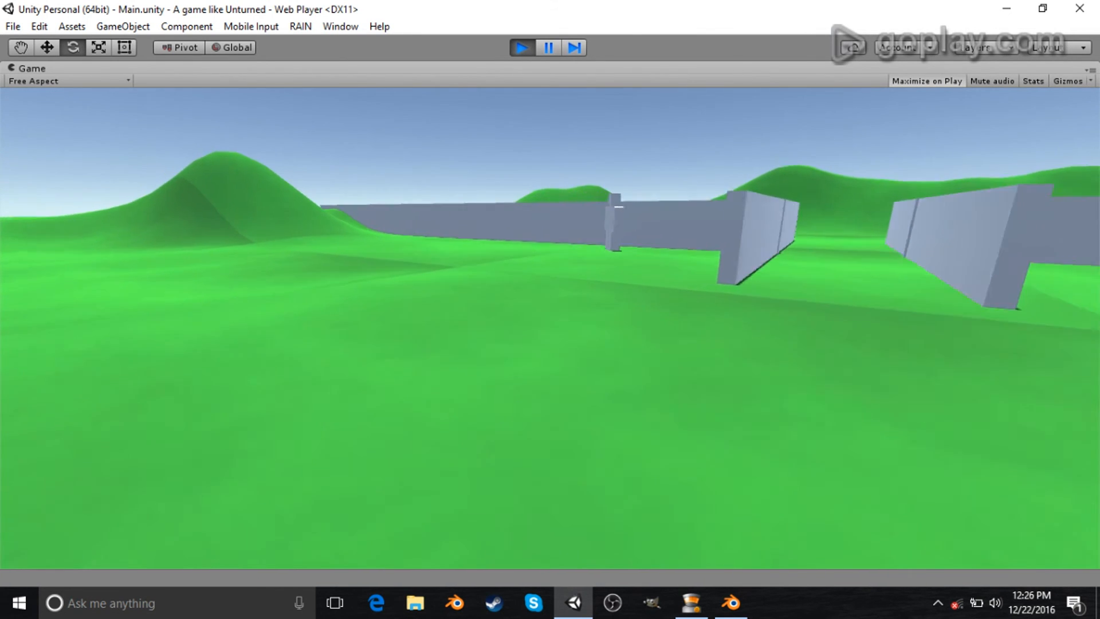
key(w)
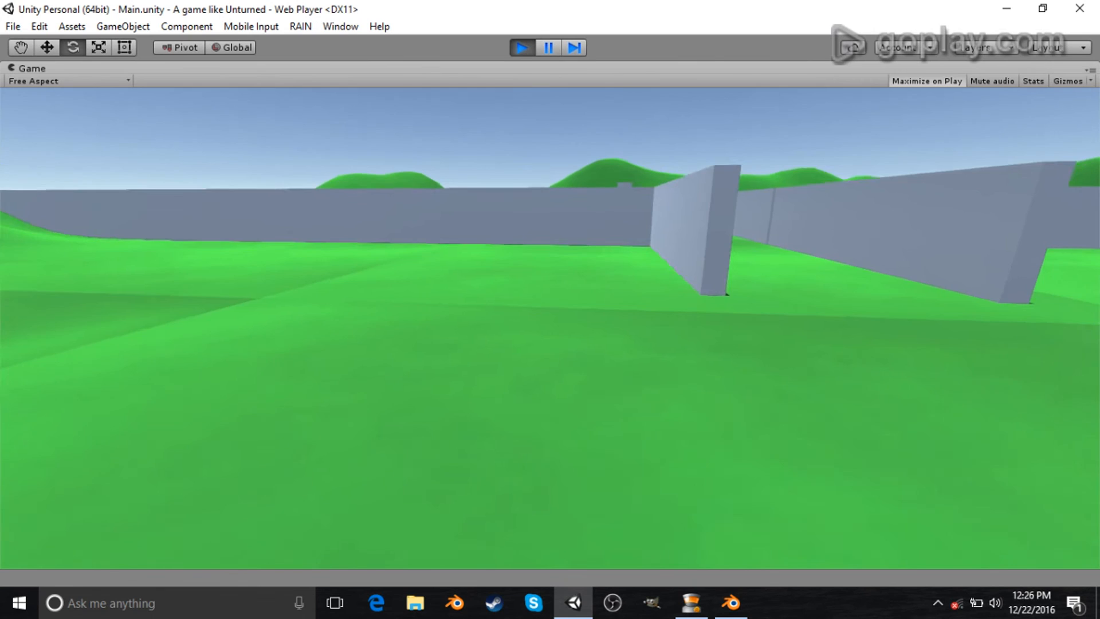
key(w)
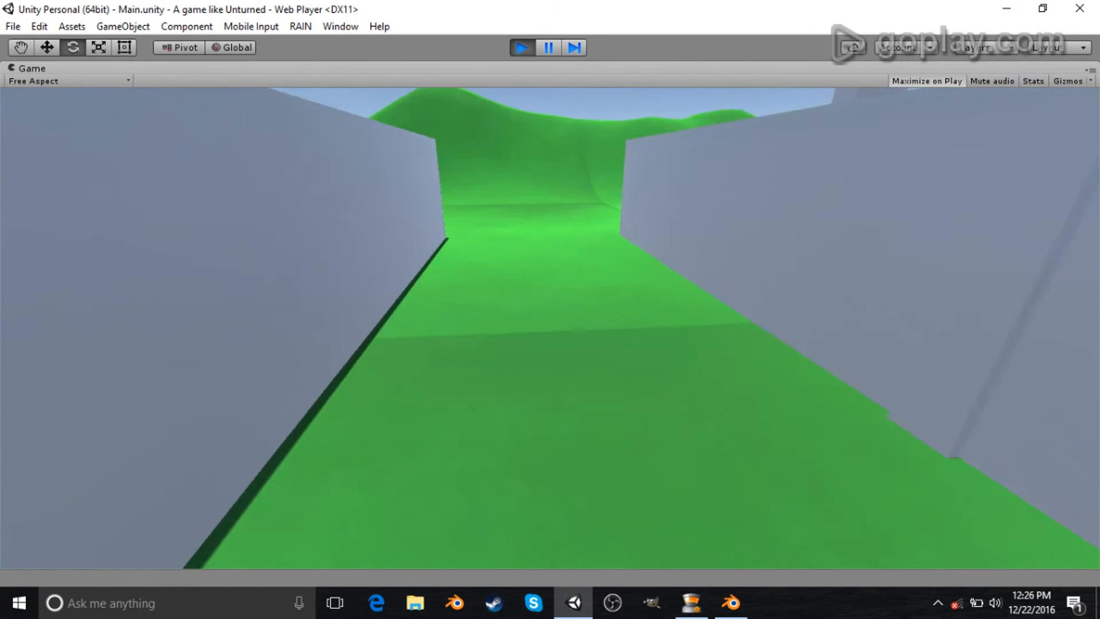
key(space)
key(w)
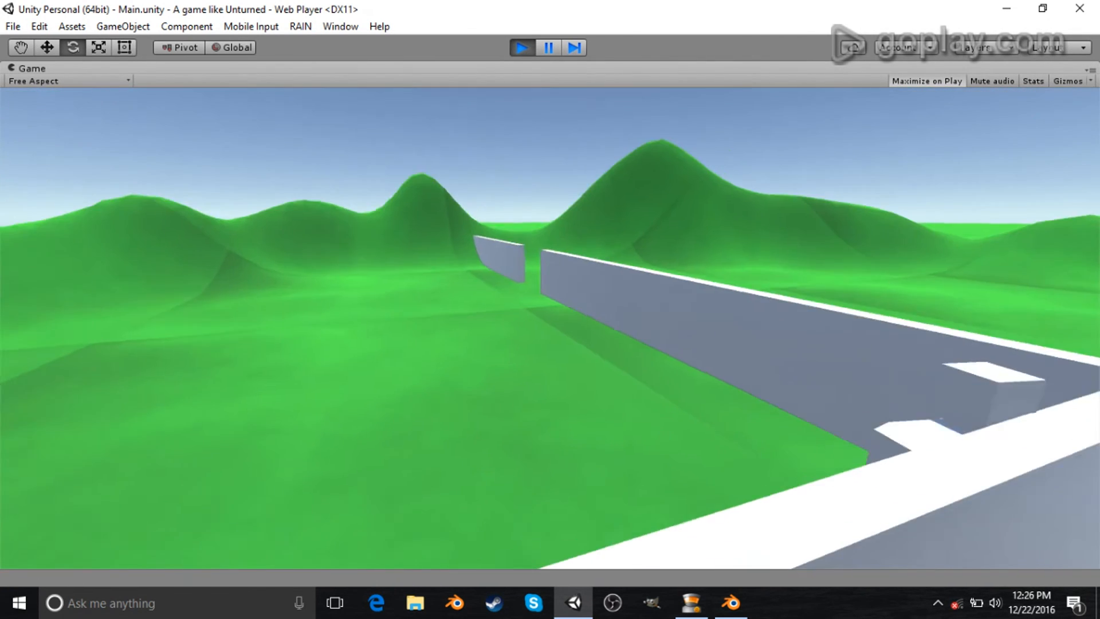
key(w)
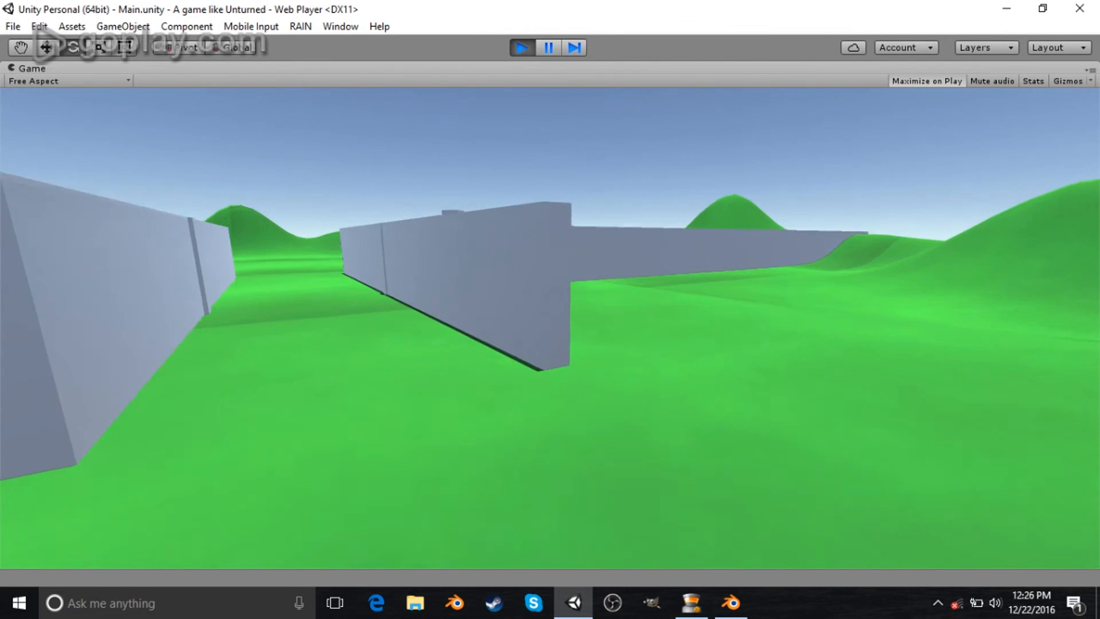
key(w)
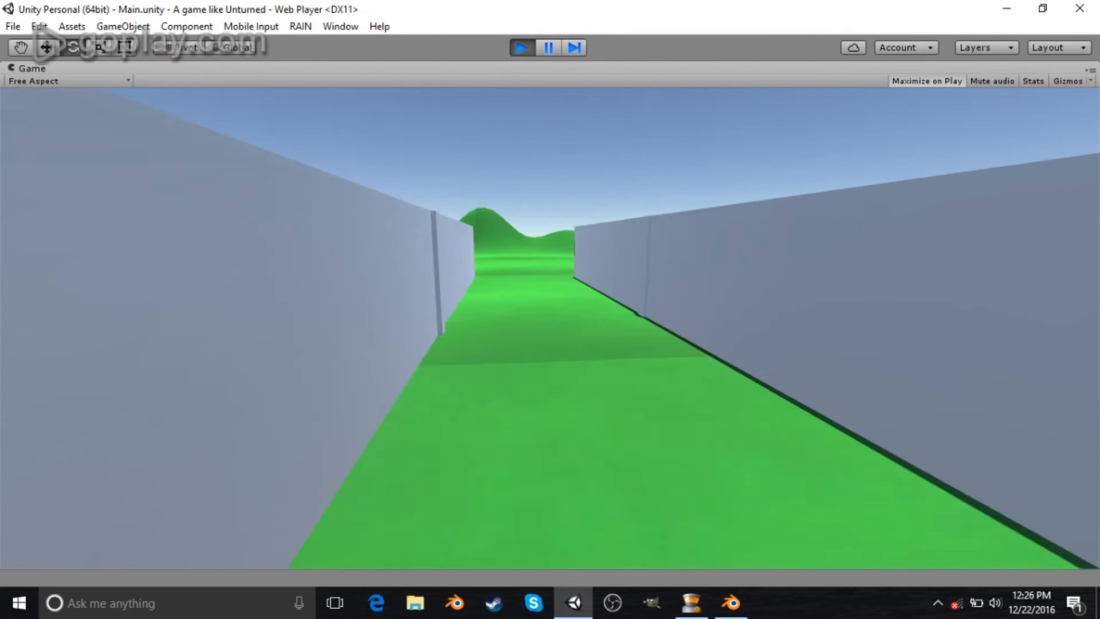
key(w)
key(space)
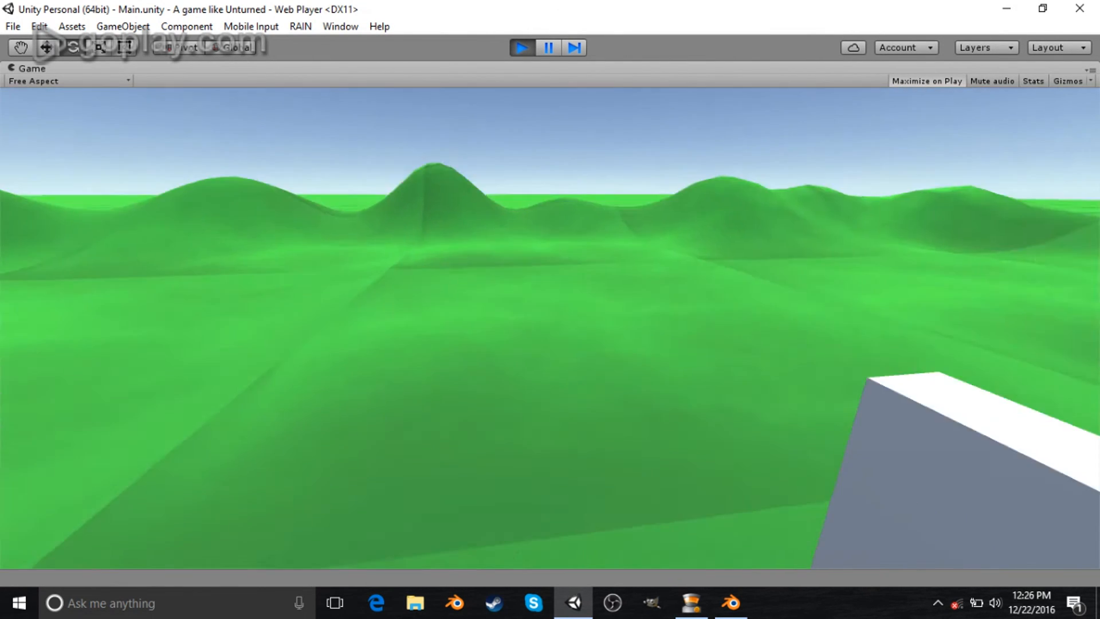
key(w)
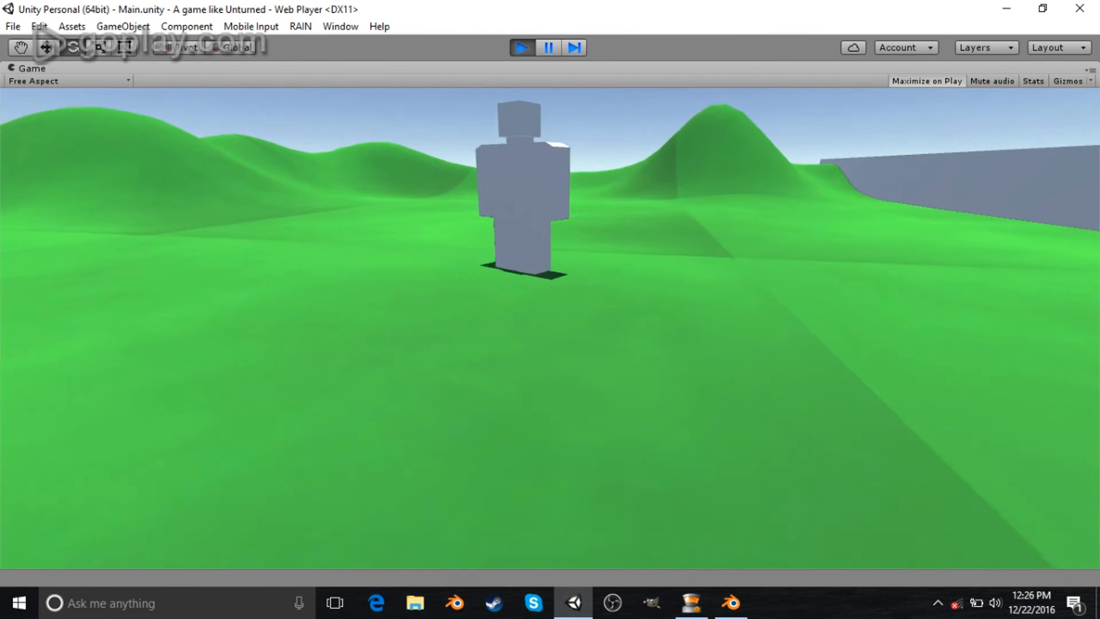
key(Escape)
click(526, 50)
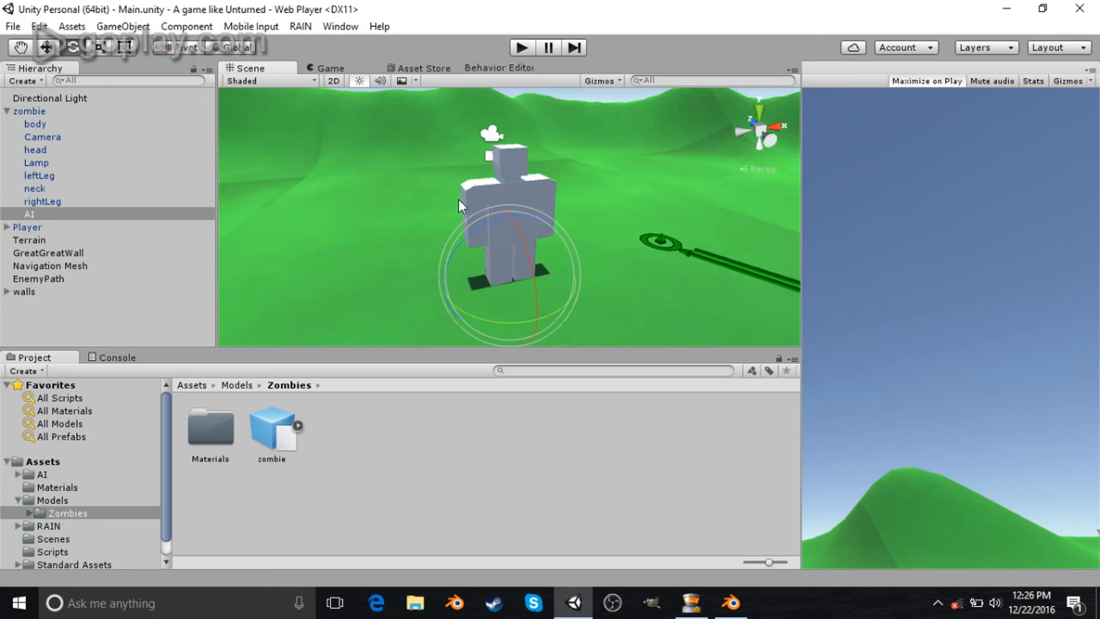
- Delete the existing Navigation Mesh object from the scene
click(49, 113)
right_drag(654, 226, 652, 304)
key(s)
key(s)
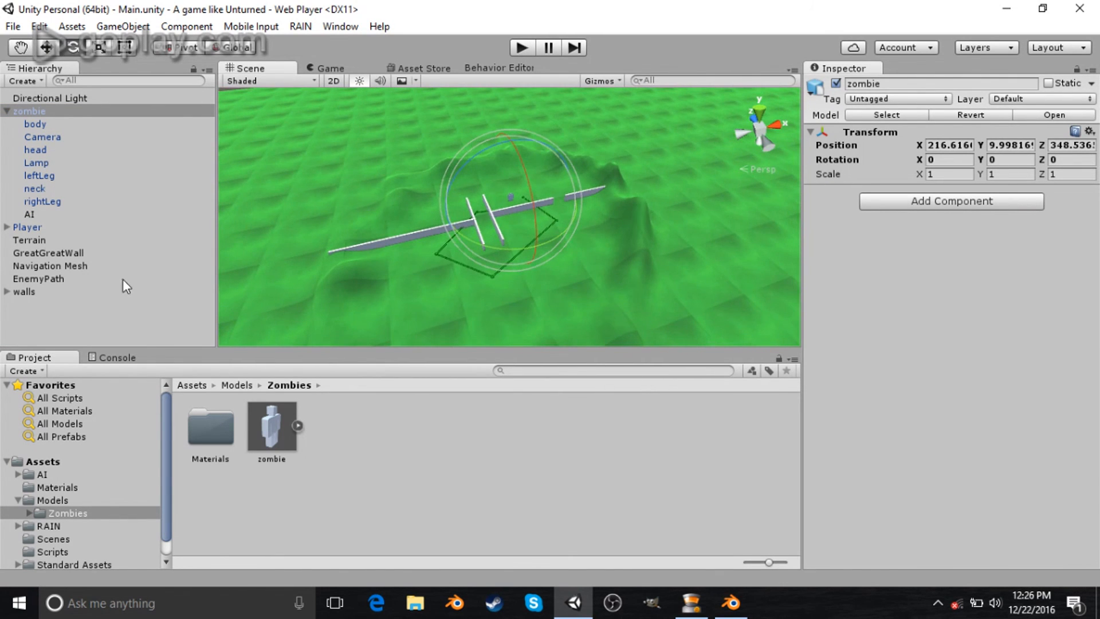
click(67, 267)
key(Delete)
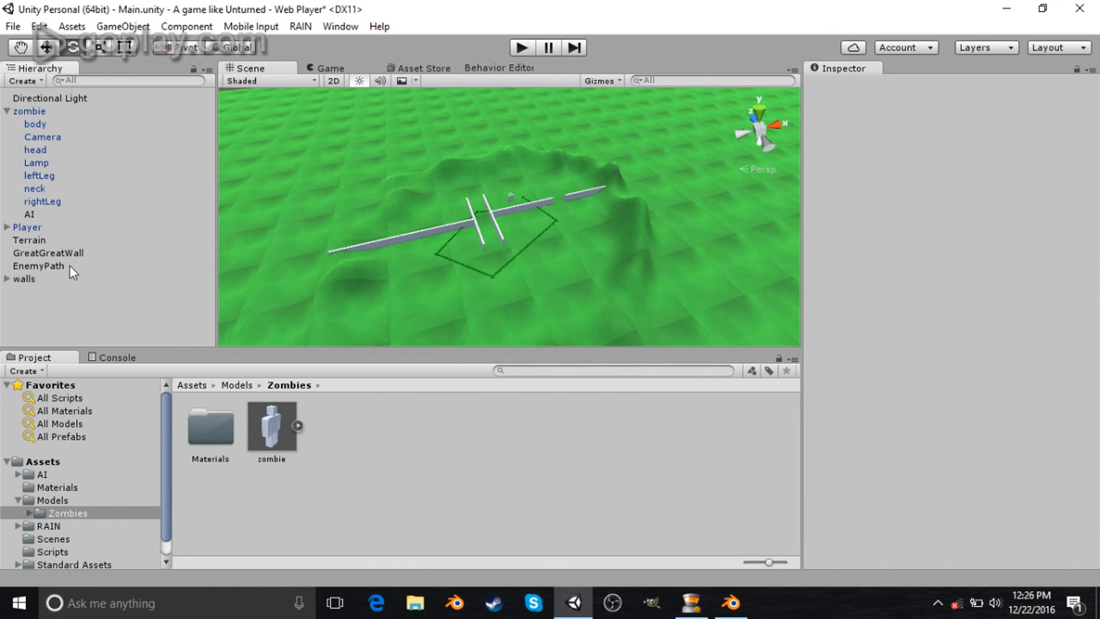
- Add a Mesh Collider to the zombie's body and enable its Convex option
click(38, 111)
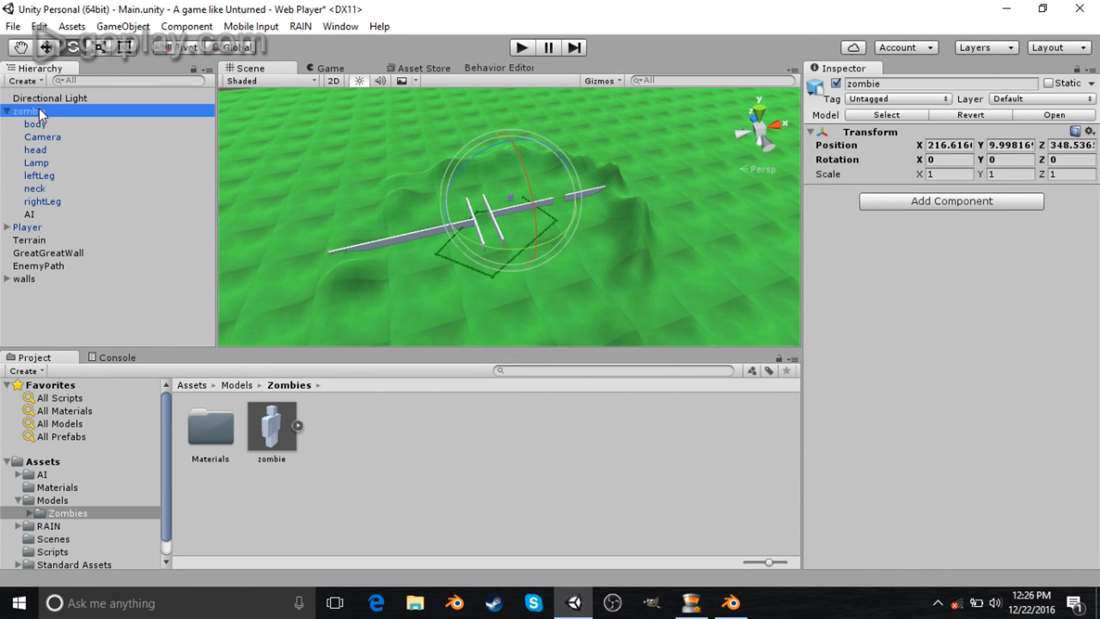
double_click(98, 112)
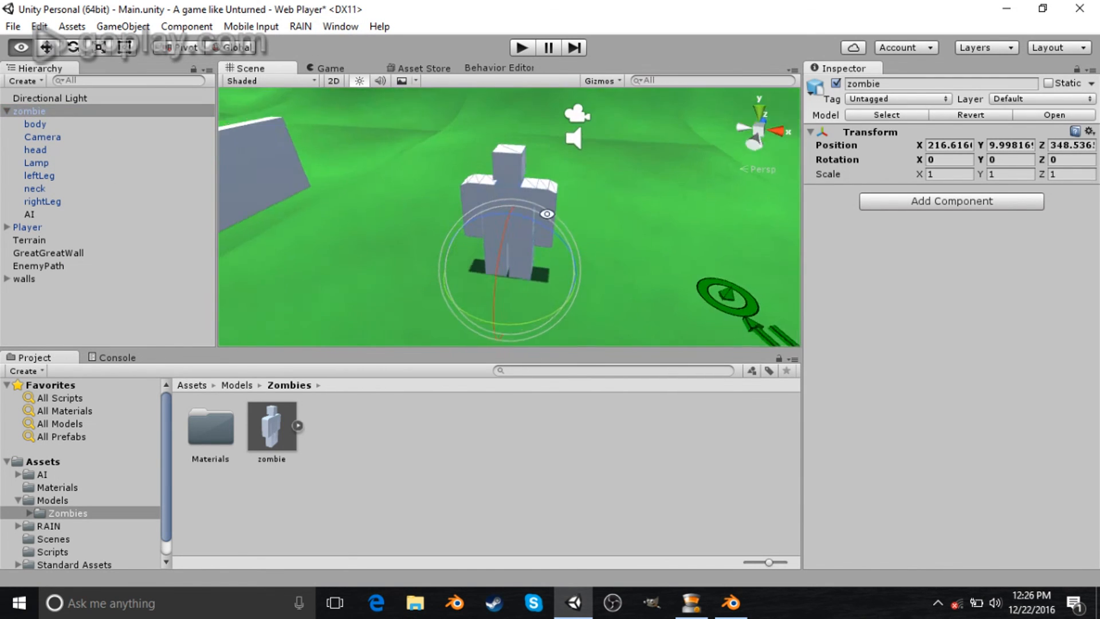
click(36, 124)
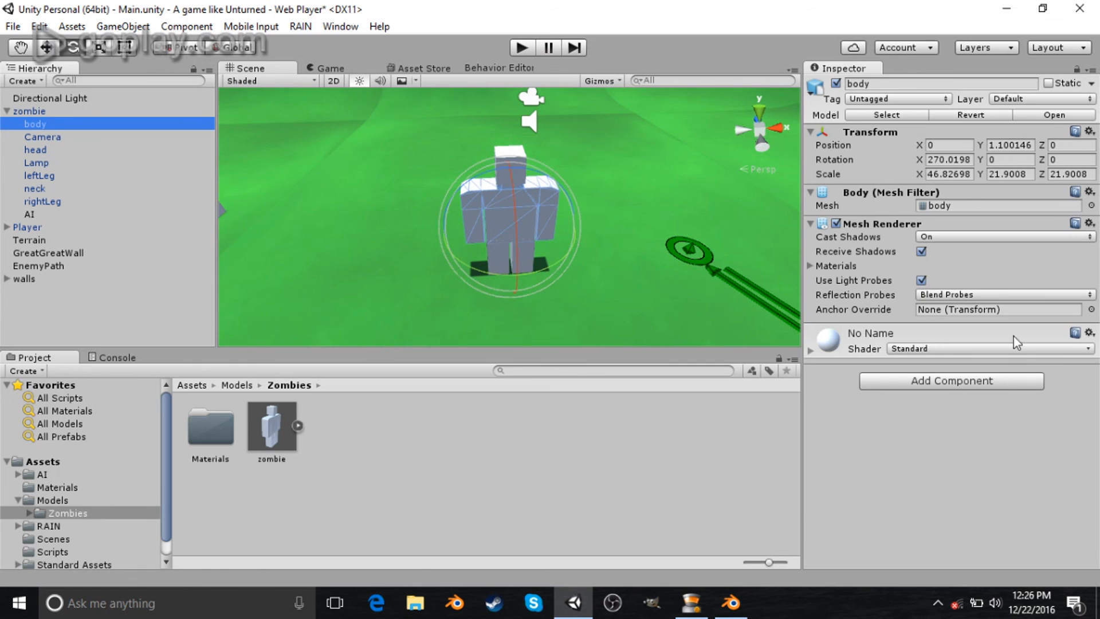
click(993, 387)
click(913, 199)
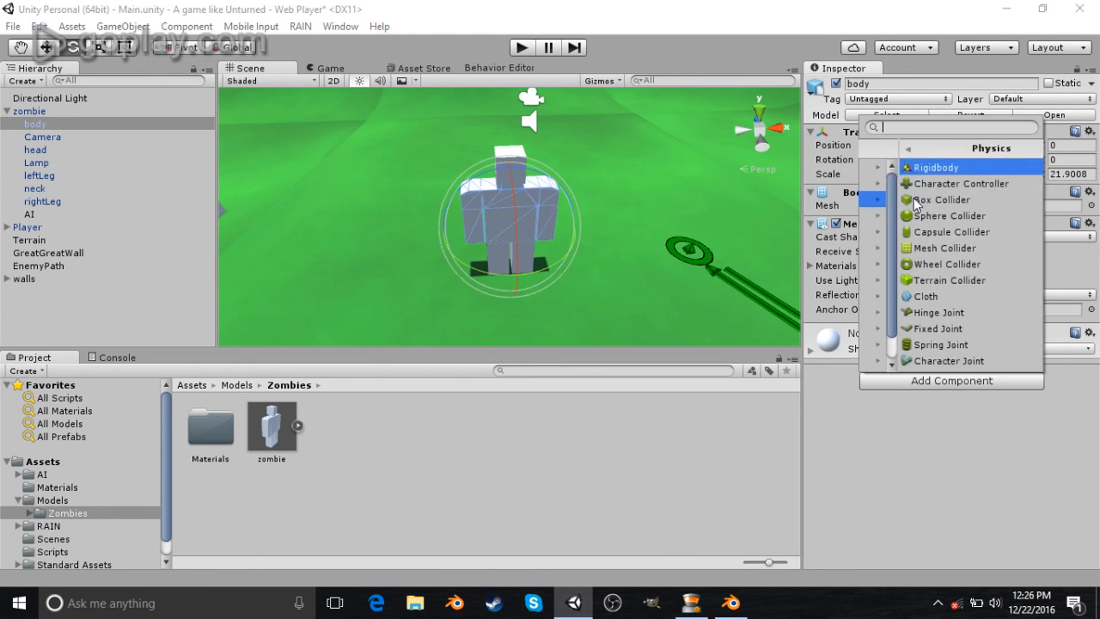
click(919, 247)
scroll(521, 232, up, 4)
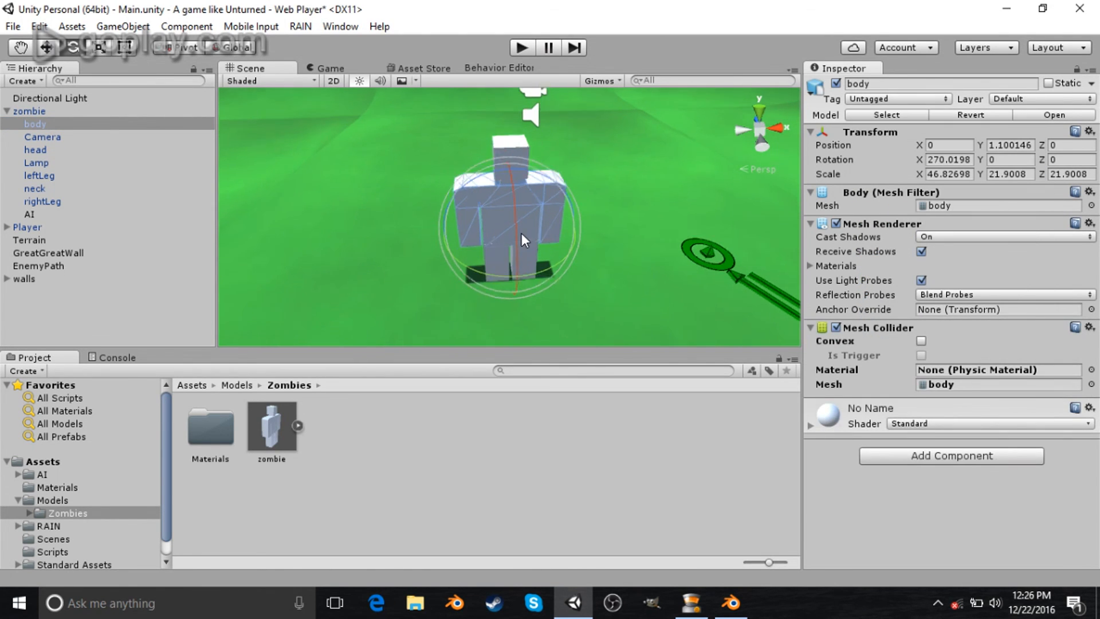
alt+drag(475, 264, 785, 252)
click(922, 341)
- Inspect the body's convex collider around the zombie in the scene view
alt+drag(680, 307, 456, 176)
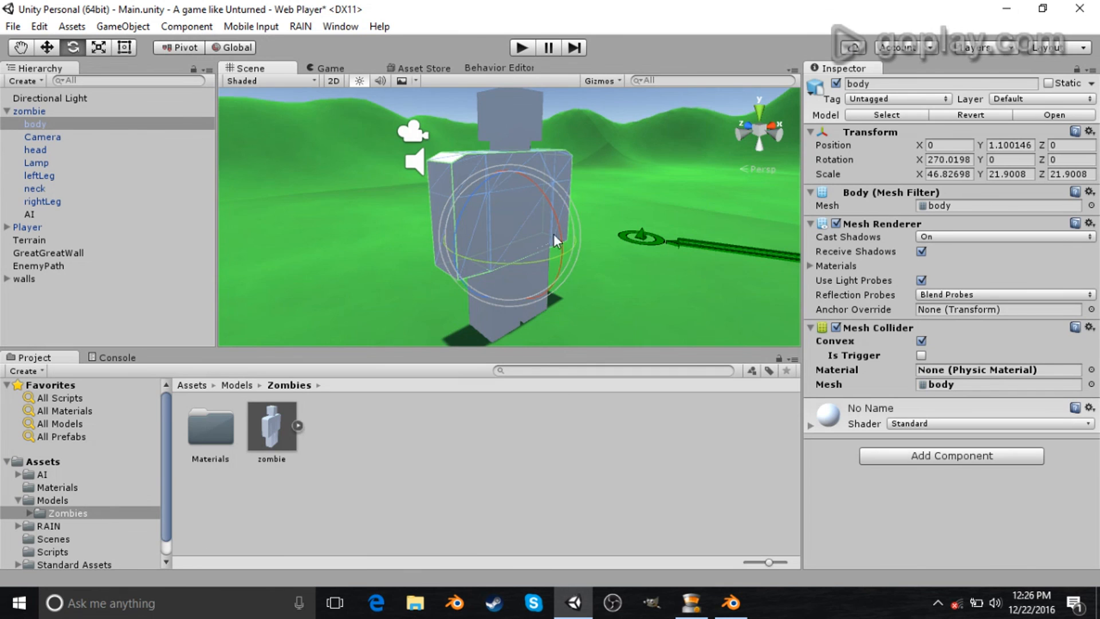
alt+drag(553, 234, 366, 219)
scroll(571, 280, up, 10)
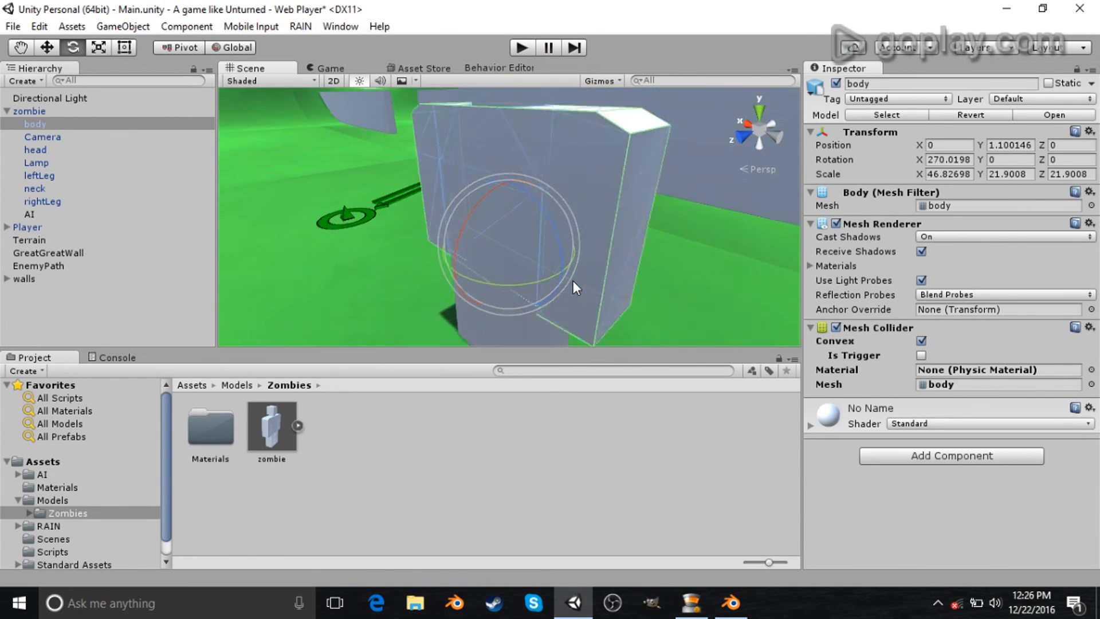
scroll(744, 256, down, 3)
alt+drag(744, 256, 603, 166)
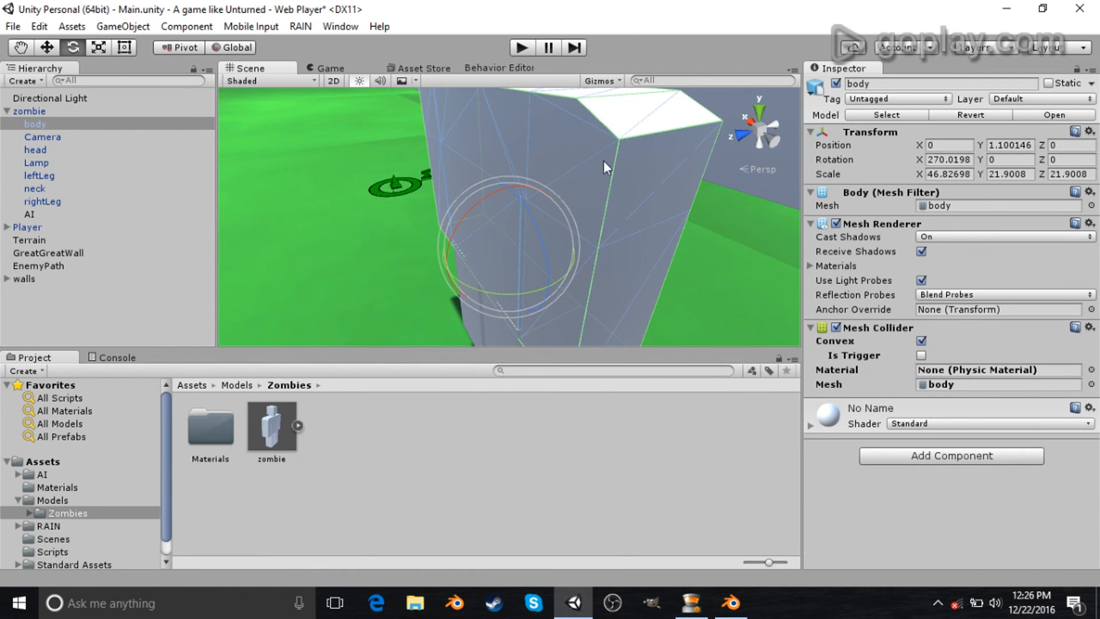
alt+drag(716, 283, 706, 226)
scroll(497, 244, down, 10)
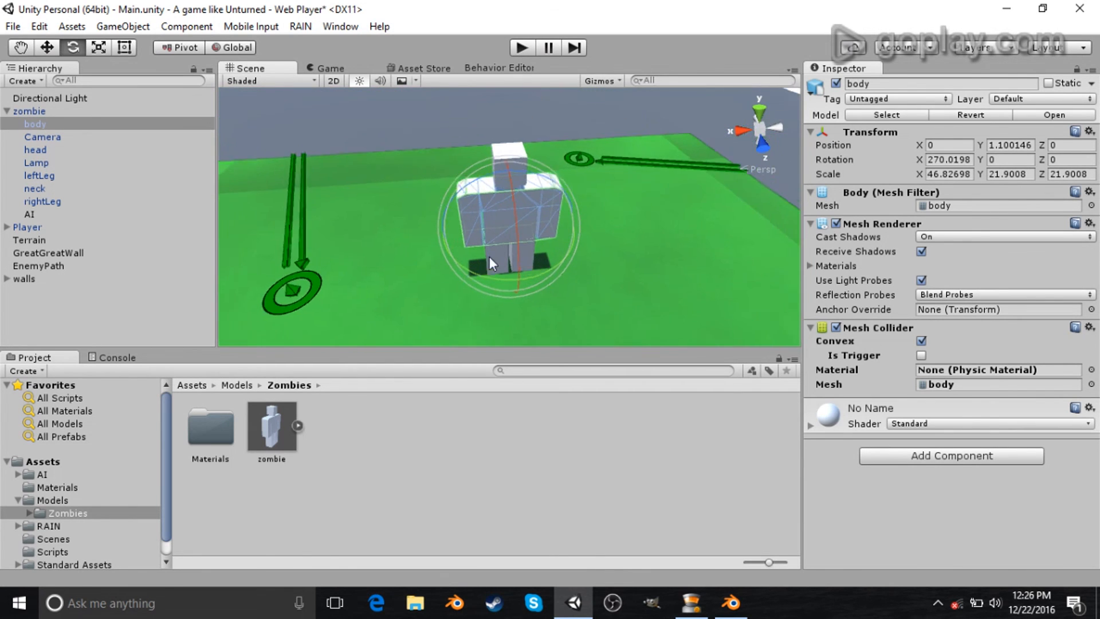
- Play the game, walk up to the zombie to test the collider, then stop playing
click(521, 47)
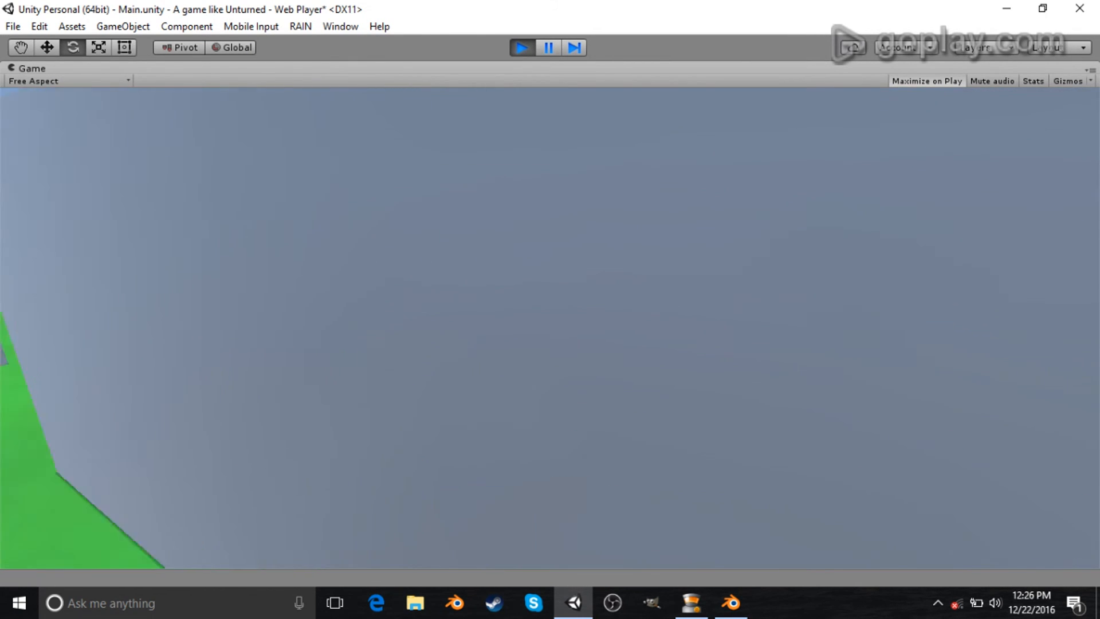
key(w)
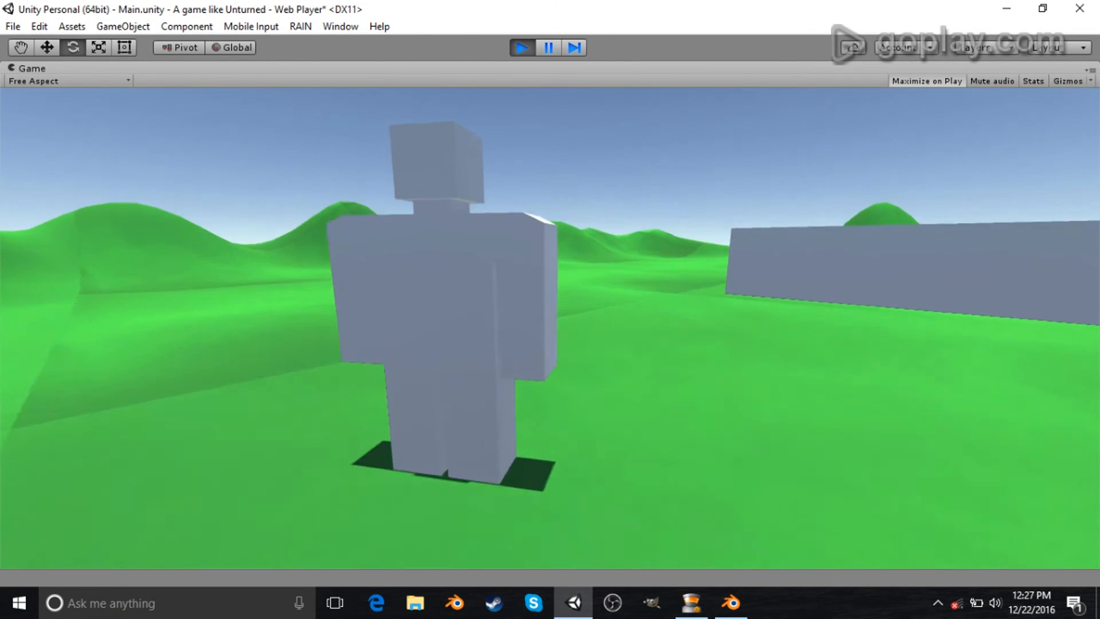
key(s)
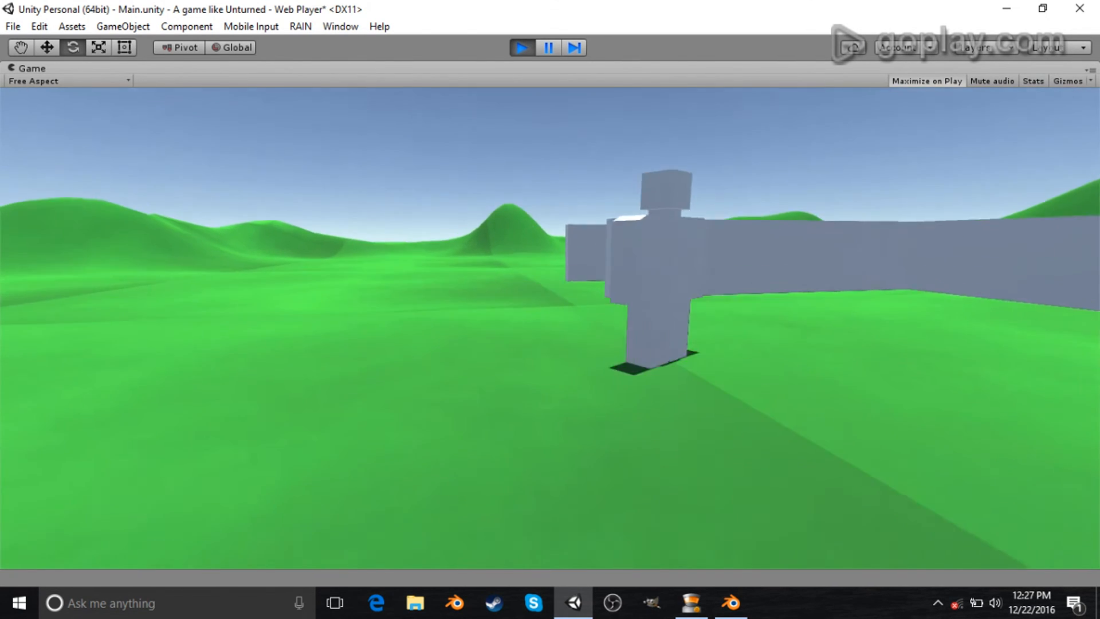
key(Escape)
click(523, 48)
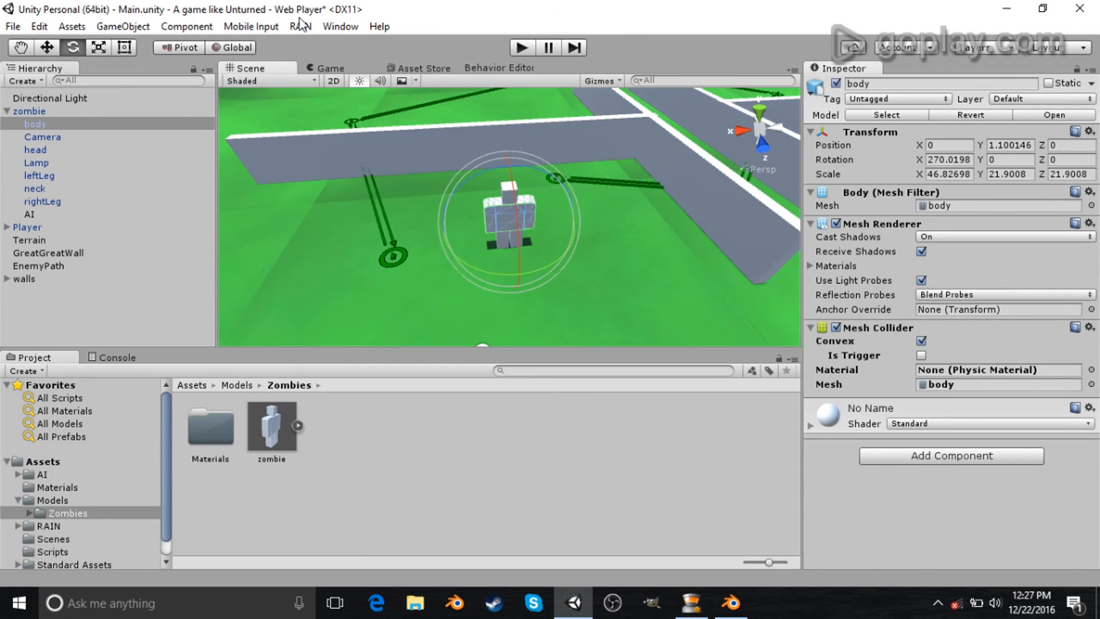
- Create a new RAIN Navigation Mesh in the scene
click(300, 27)
mouse_move(350, 46)
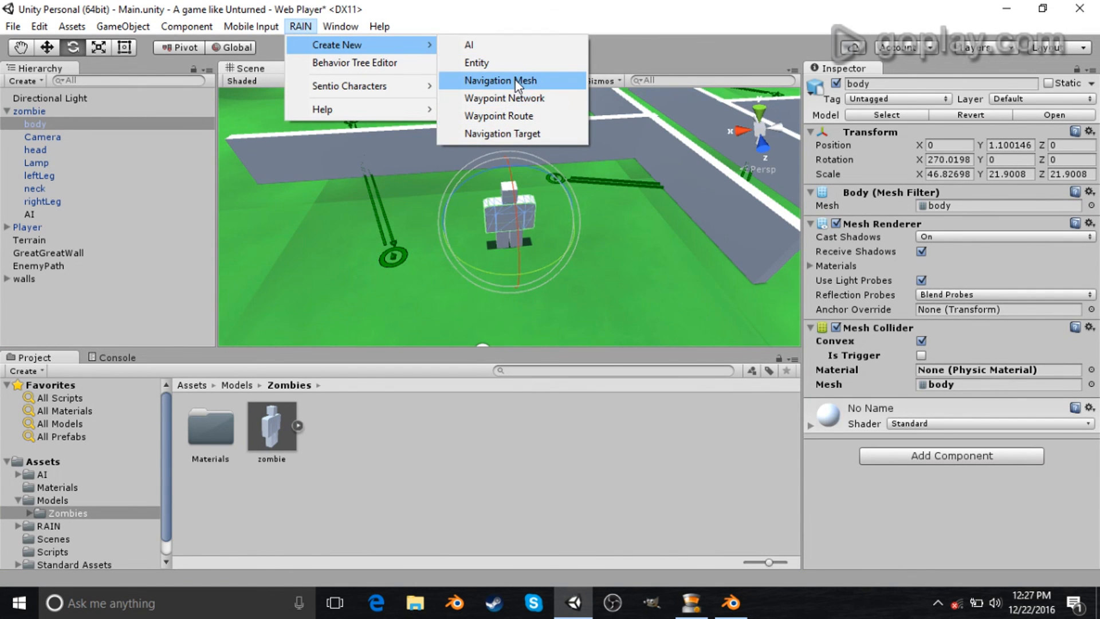
click(514, 80)
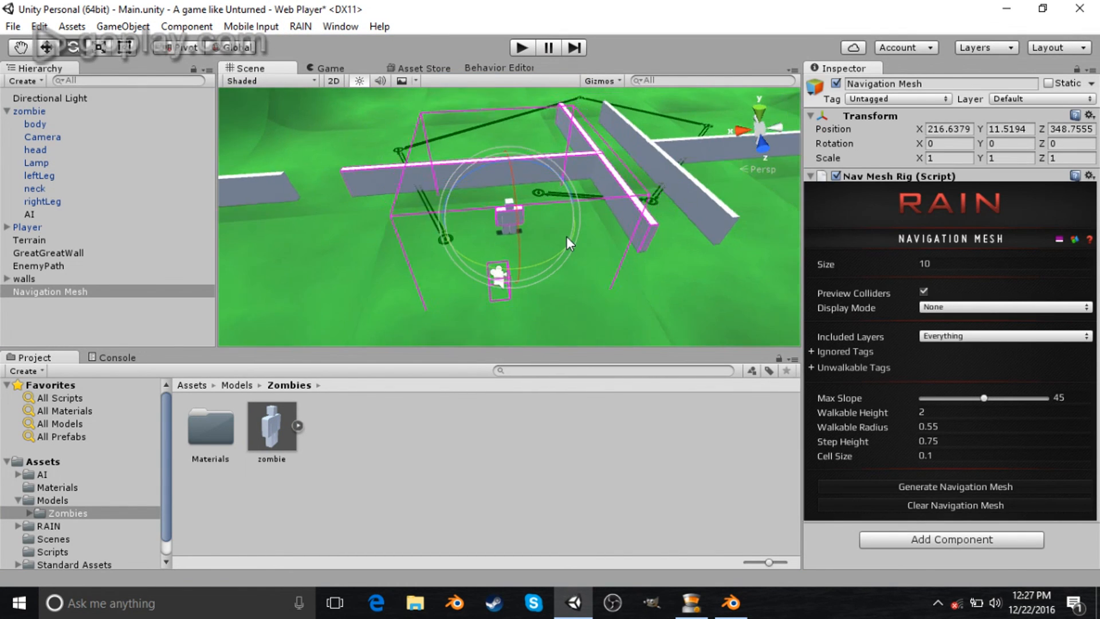
- Scale the navigation mesh to about 6.4 × 1 × 3.9 around the walls and generate the navigation mesh
scroll(566, 236, down, 3)
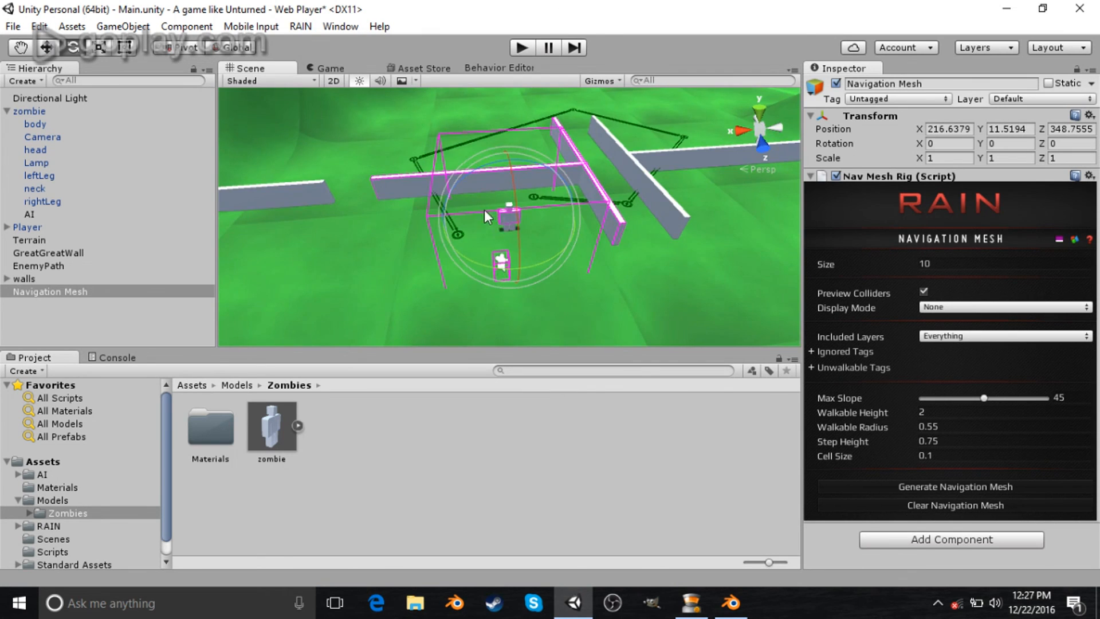
scroll(483, 210, down, 3)
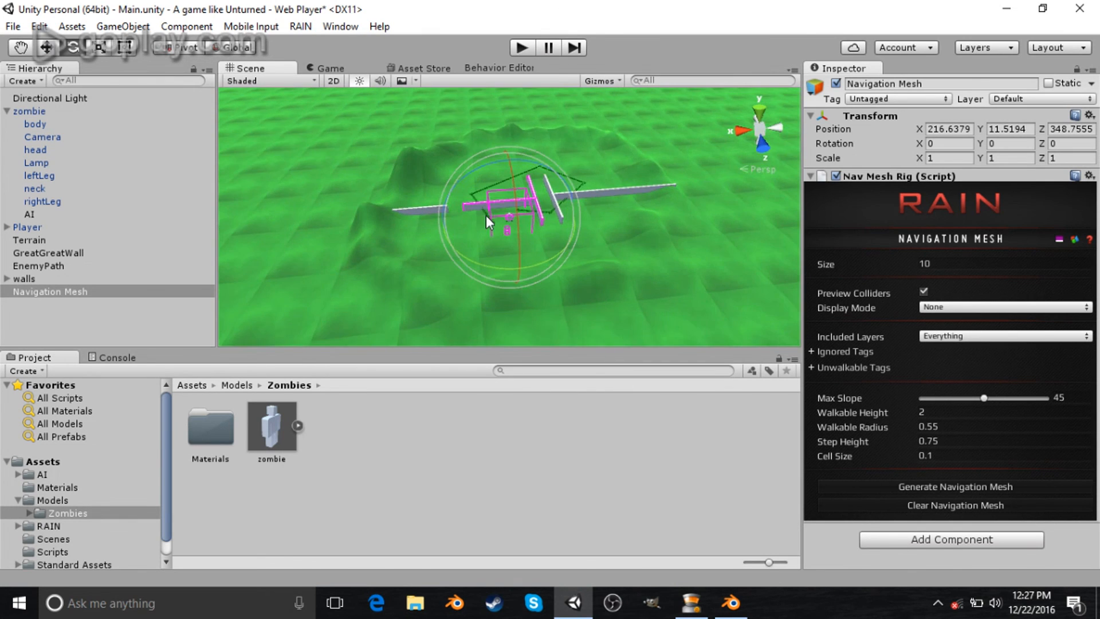
scroll(485, 216, up, 2)
scroll(507, 224, down, 2)
drag(469, 215, 417, 263)
drag(518, 268, 535, 367)
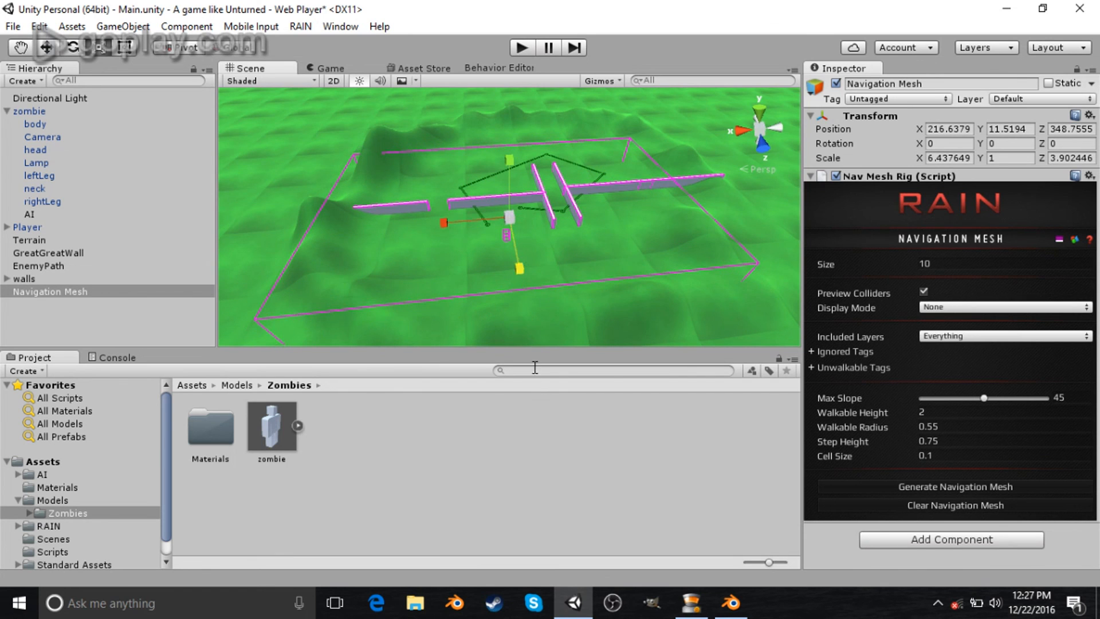
click(924, 484)
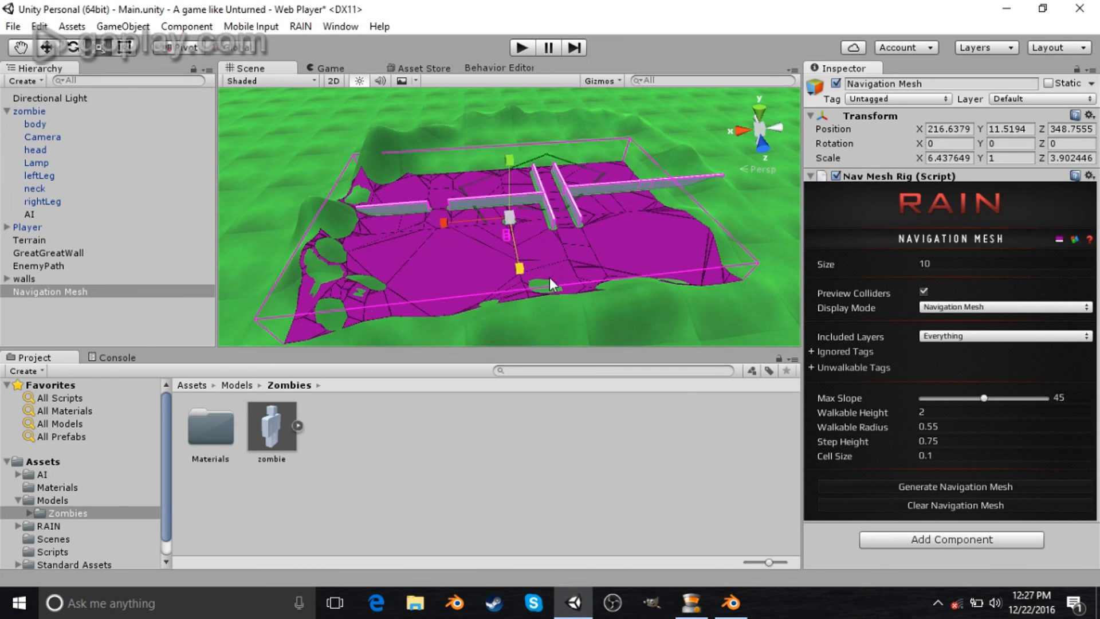
key(w)
- Play the game, walk around the walls and the zombie to test the navigation mesh, then stop playing
click(525, 47)
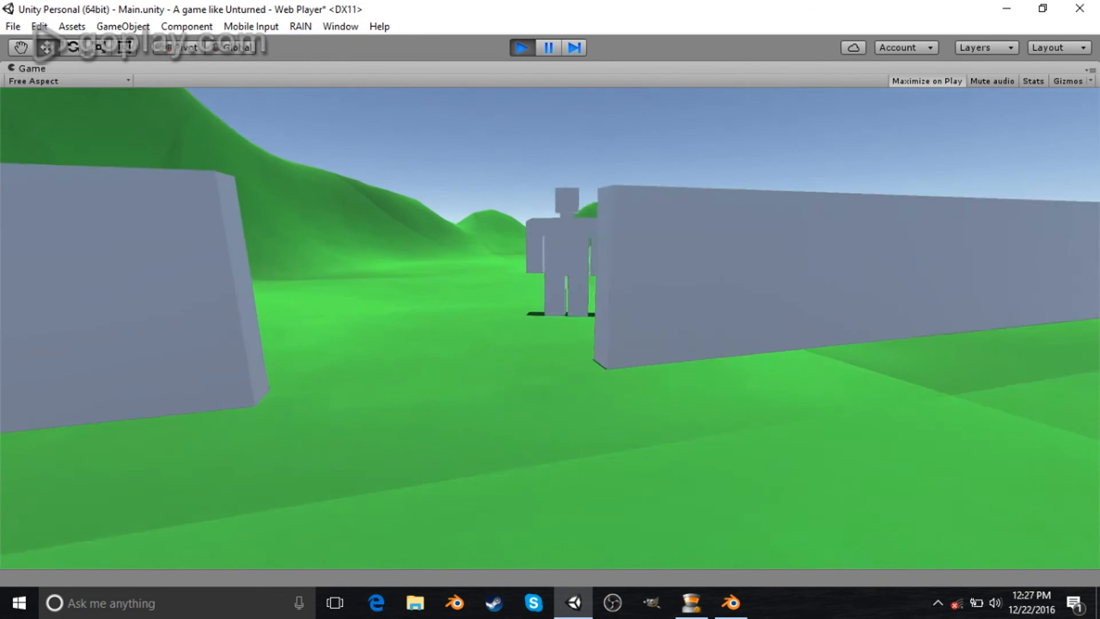
key(w)
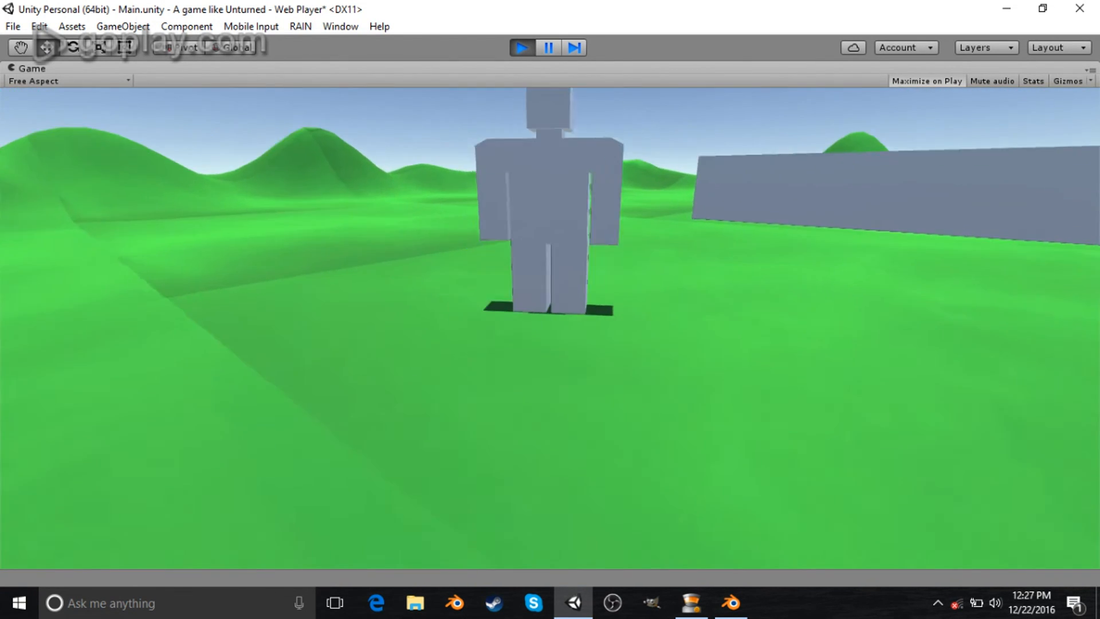
key(s)
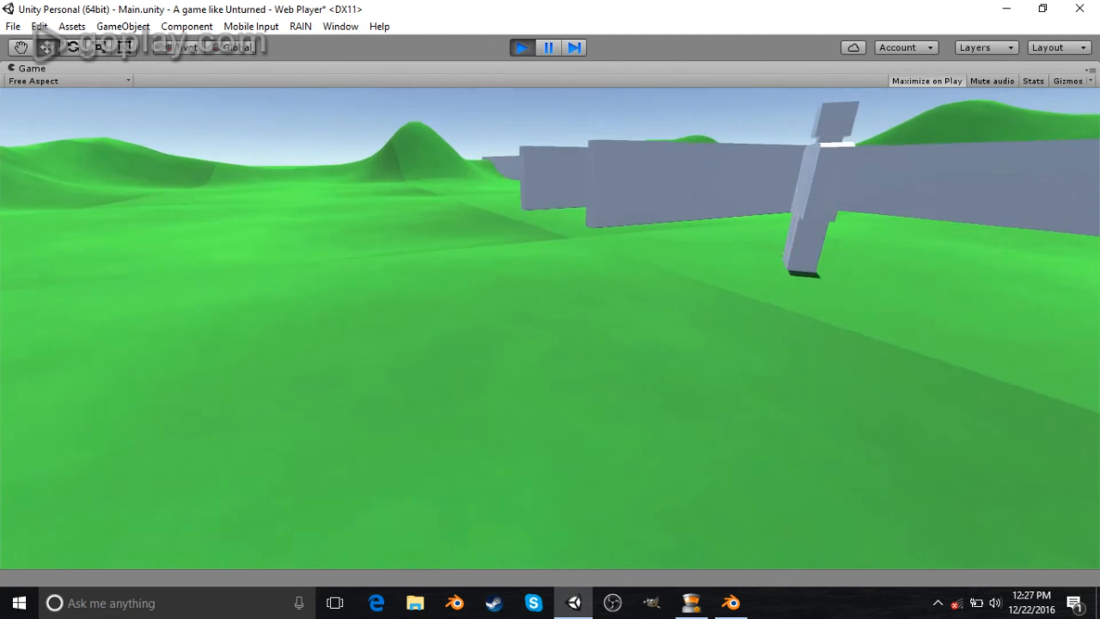
key(a)
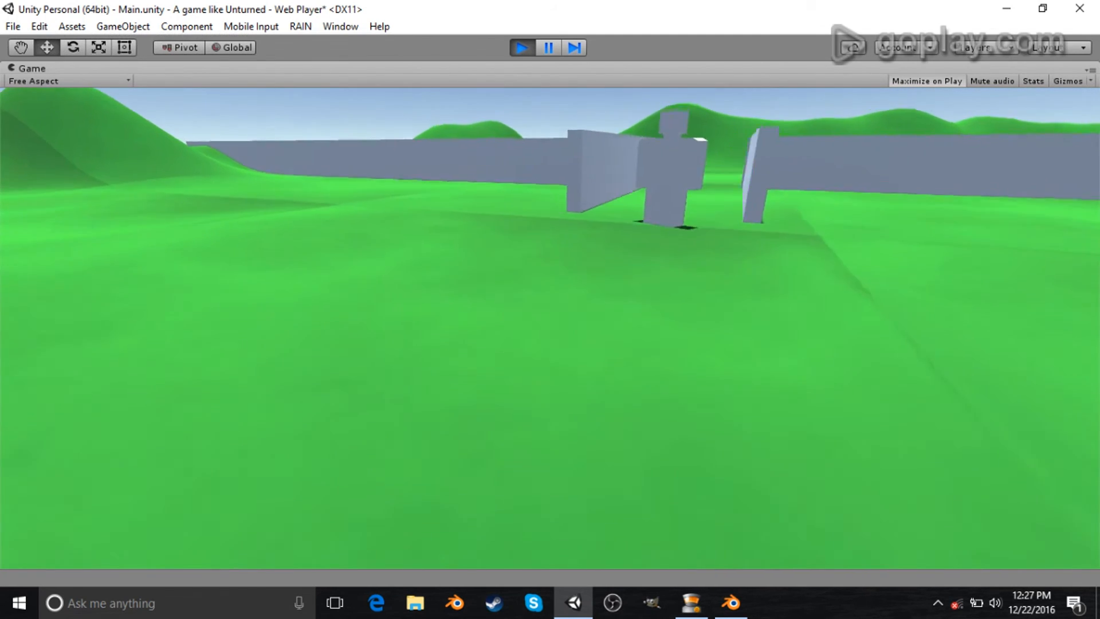
key(a)
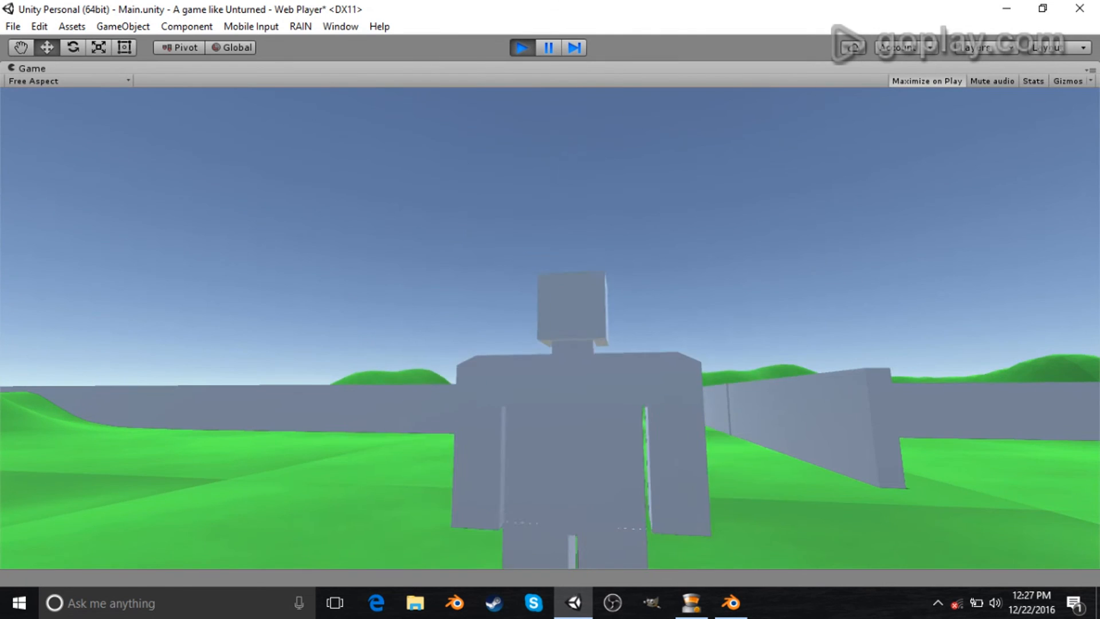
key(s)
key(a)
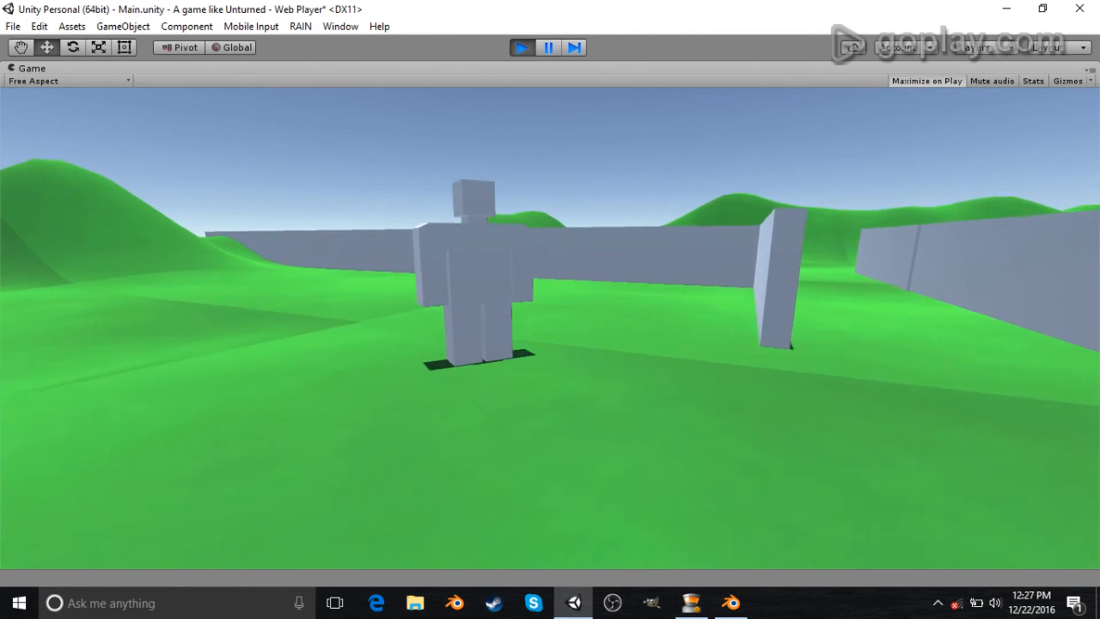
key(d)
key(space)
key(w)
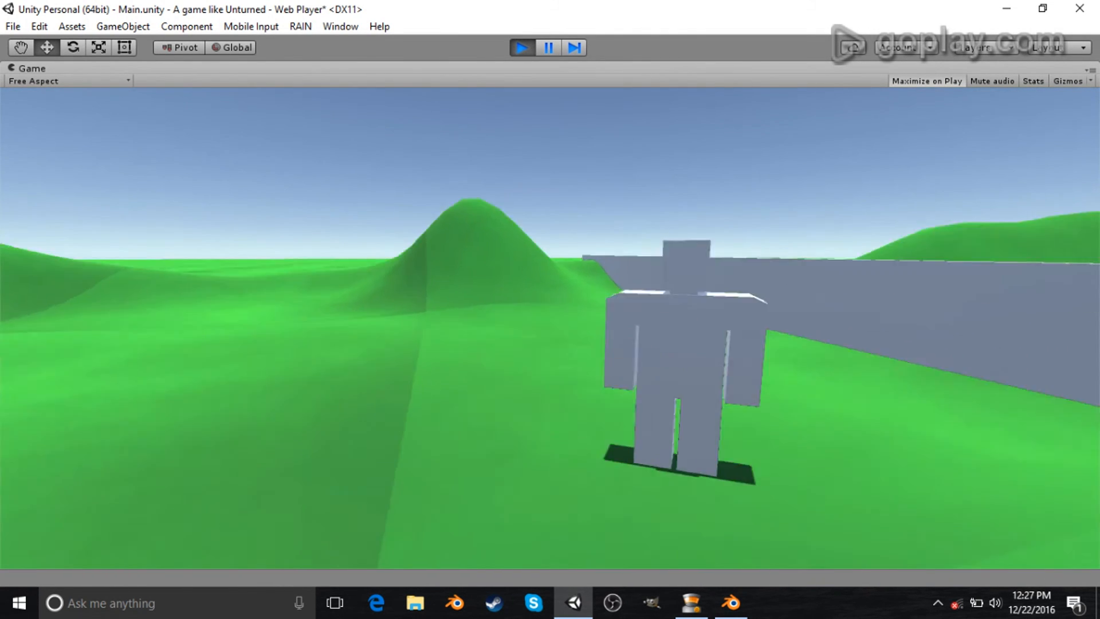
key(space)
key(s)
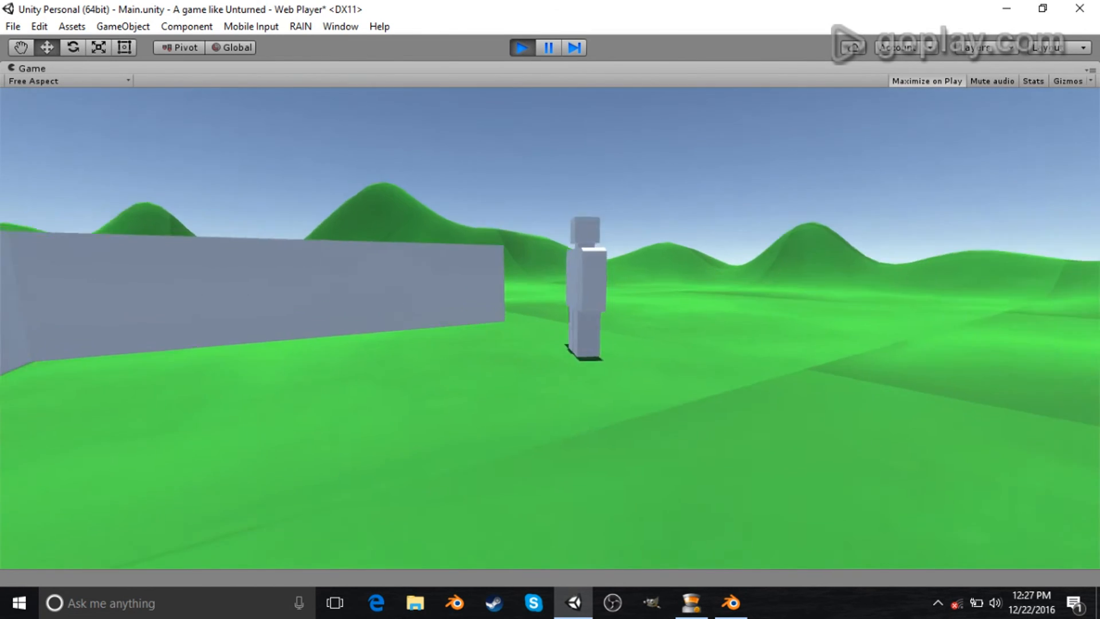
key(d)
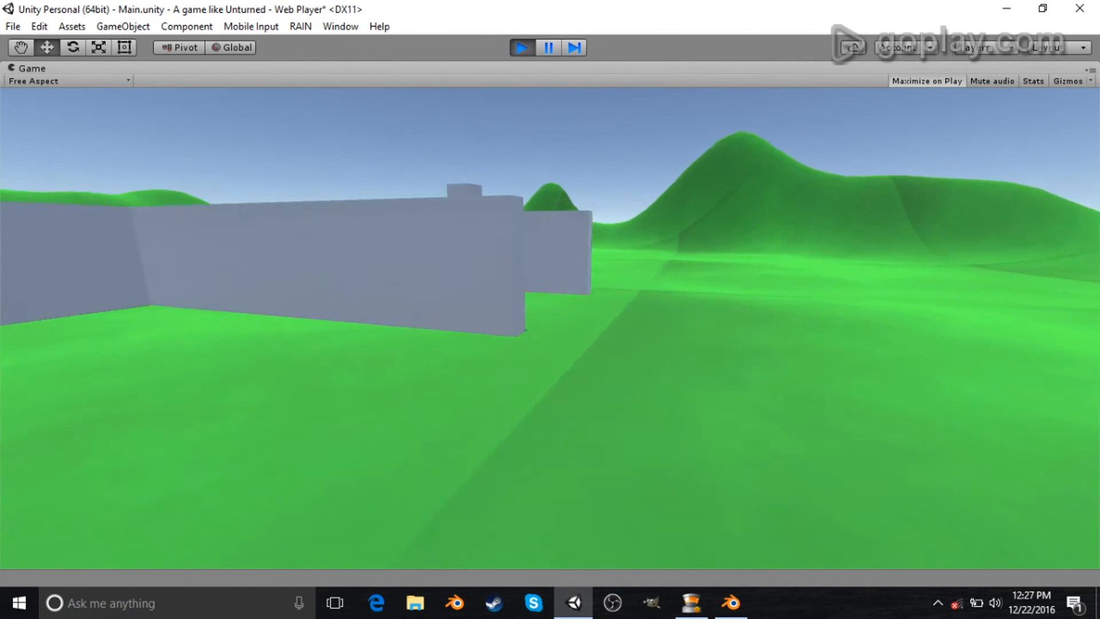
key(w)
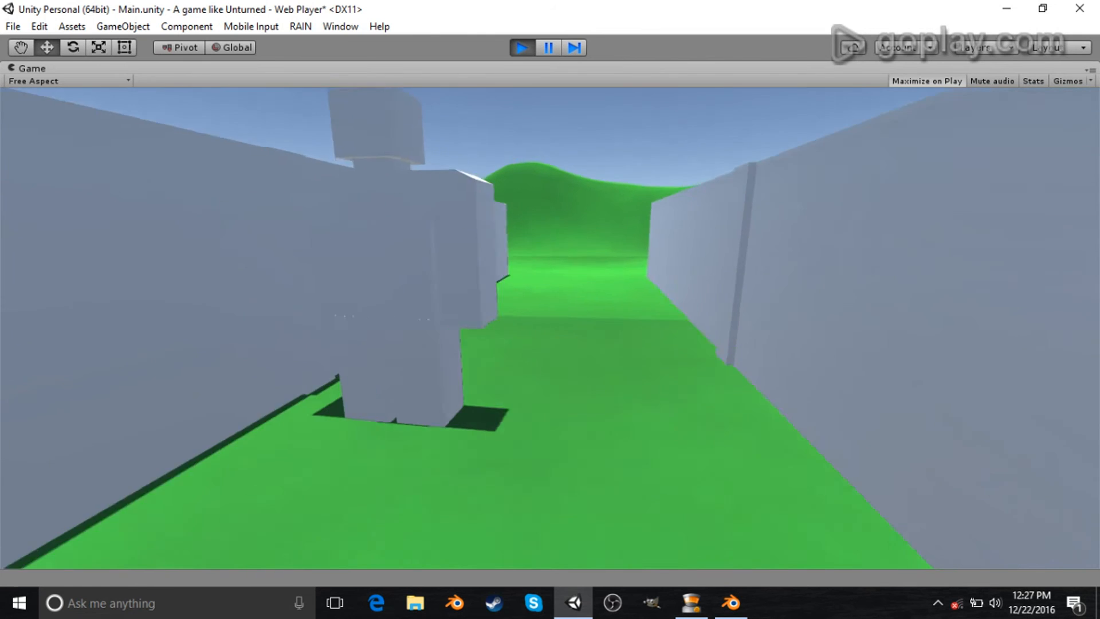
key(w)
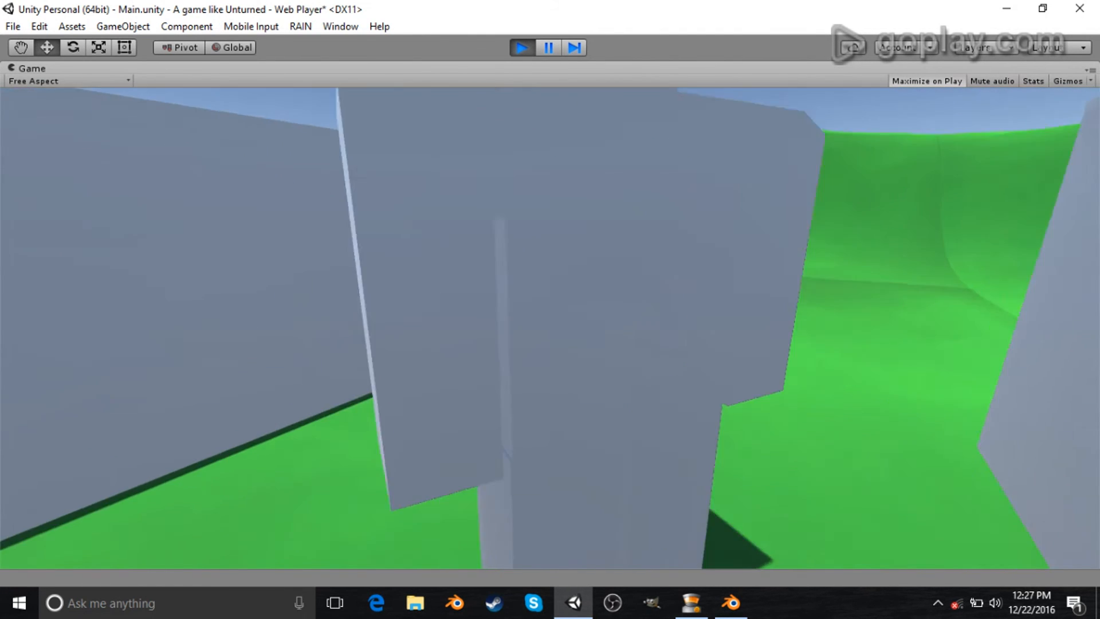
key(w)
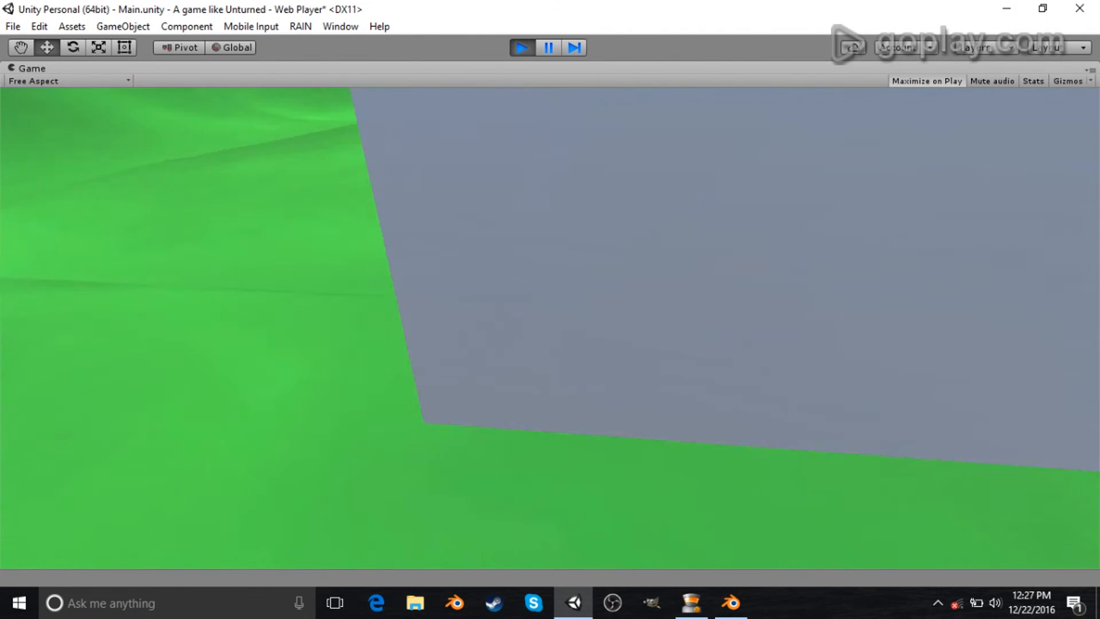
key(a)
key(Escape)
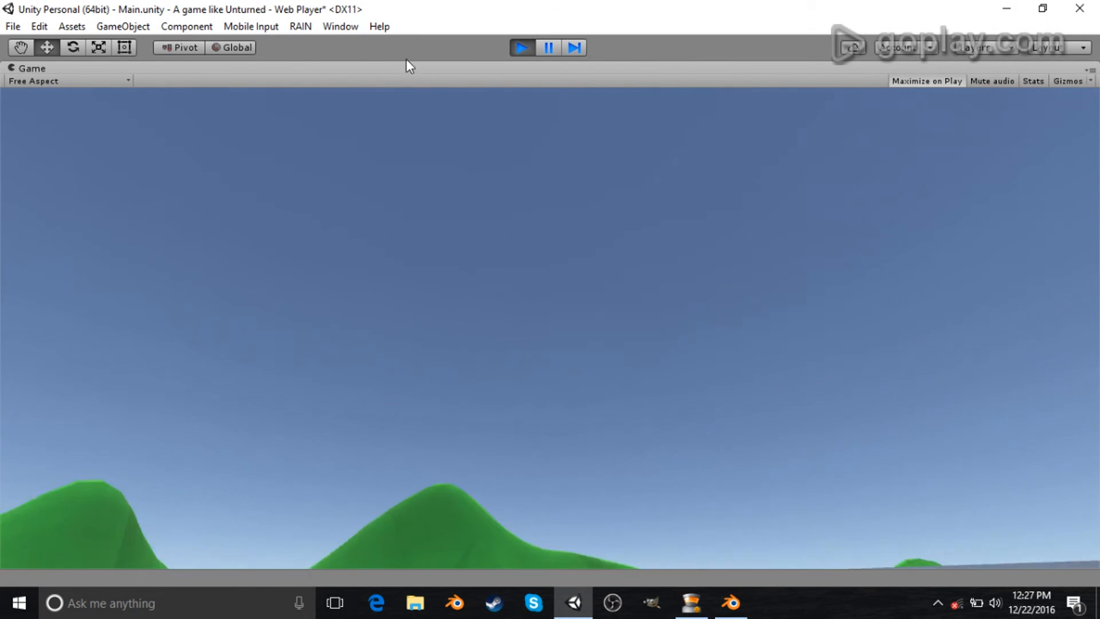
click(521, 47)
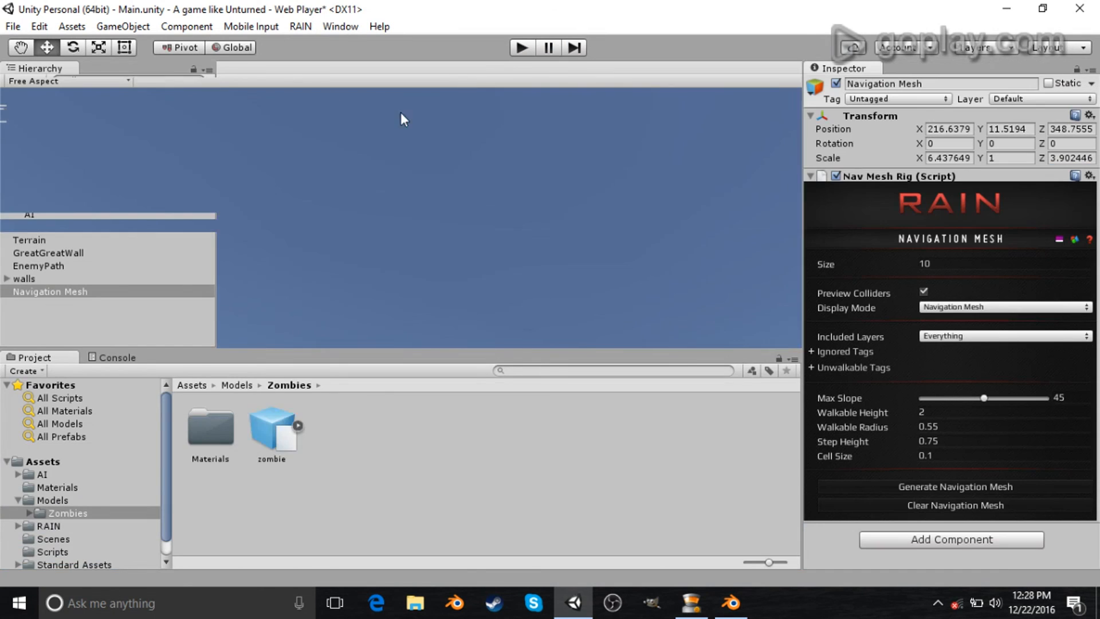
- Play the game again and watch the zombie along the EnemyPath waypoint route in the scene view, then stop playing
click(324, 69)
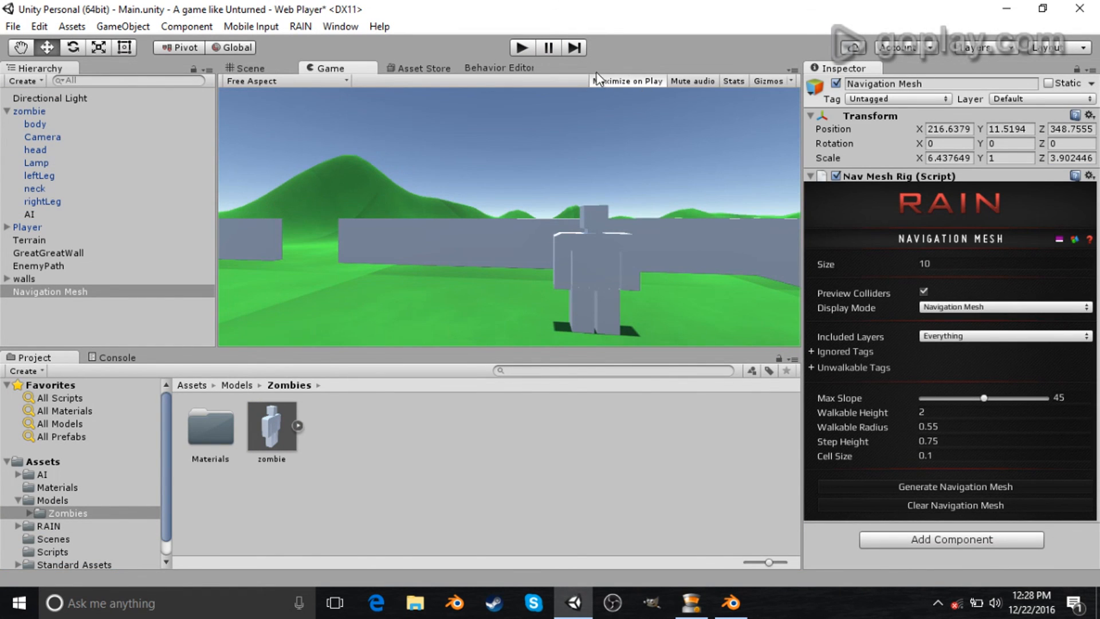
click(520, 48)
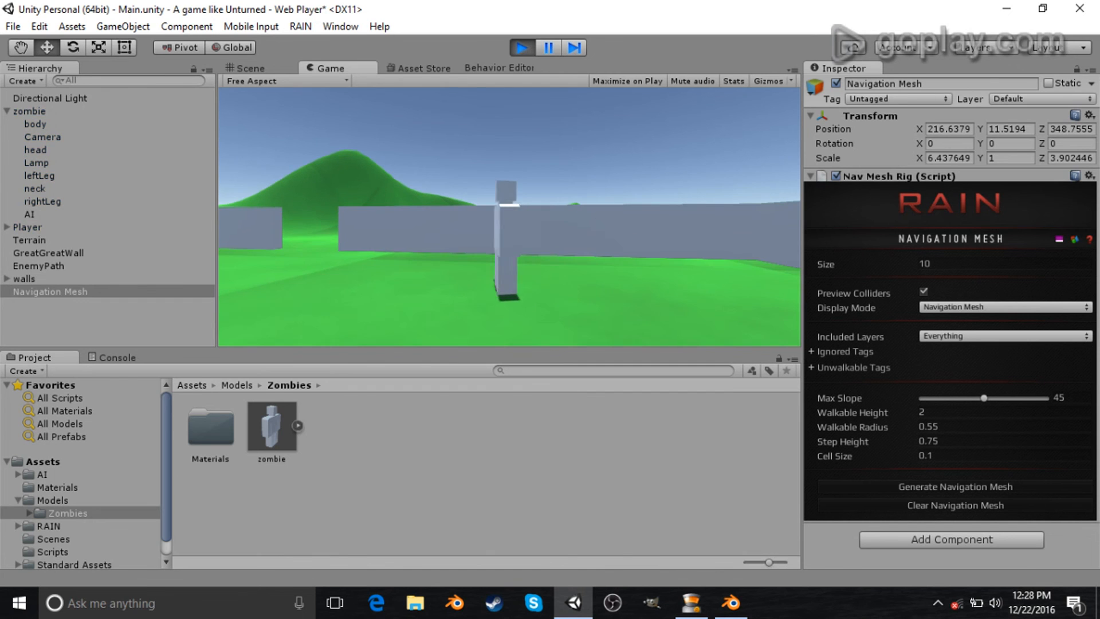
click(261, 68)
right_drag(528, 172, 432, 172)
key(w)
click(60, 266)
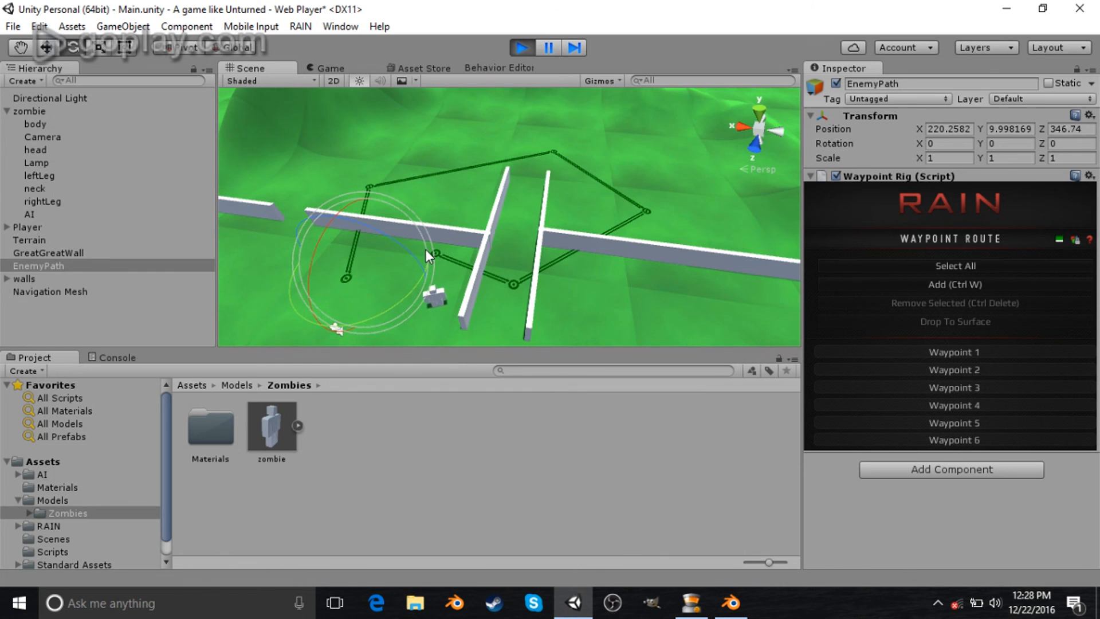
key(a)
right_drag(486, 248, 607, 242)
key(w)
key(s)
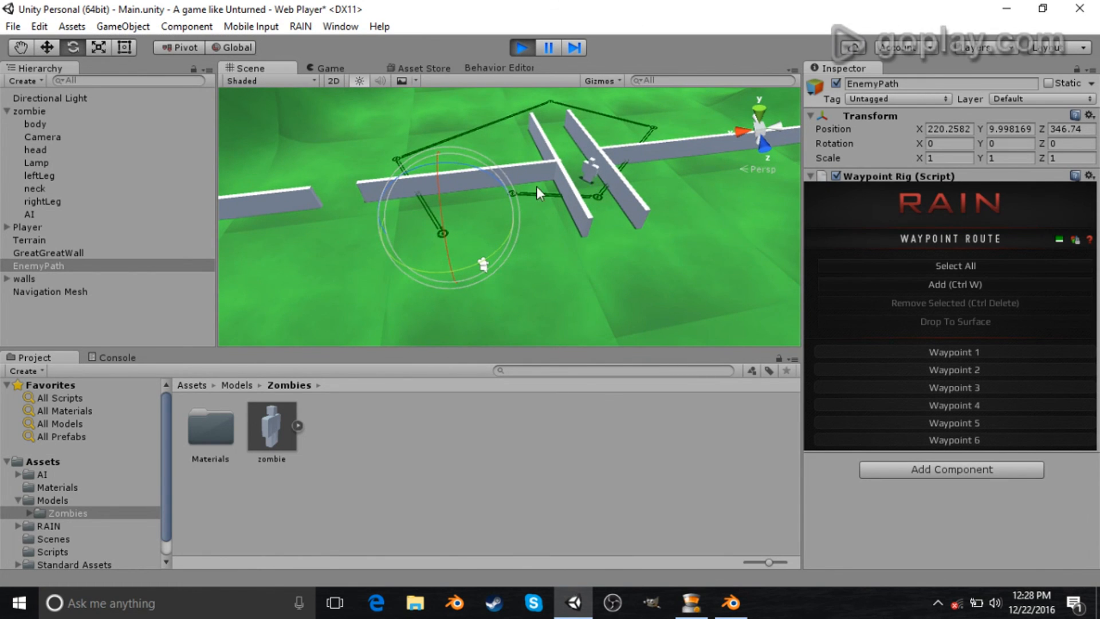
click(521, 49)
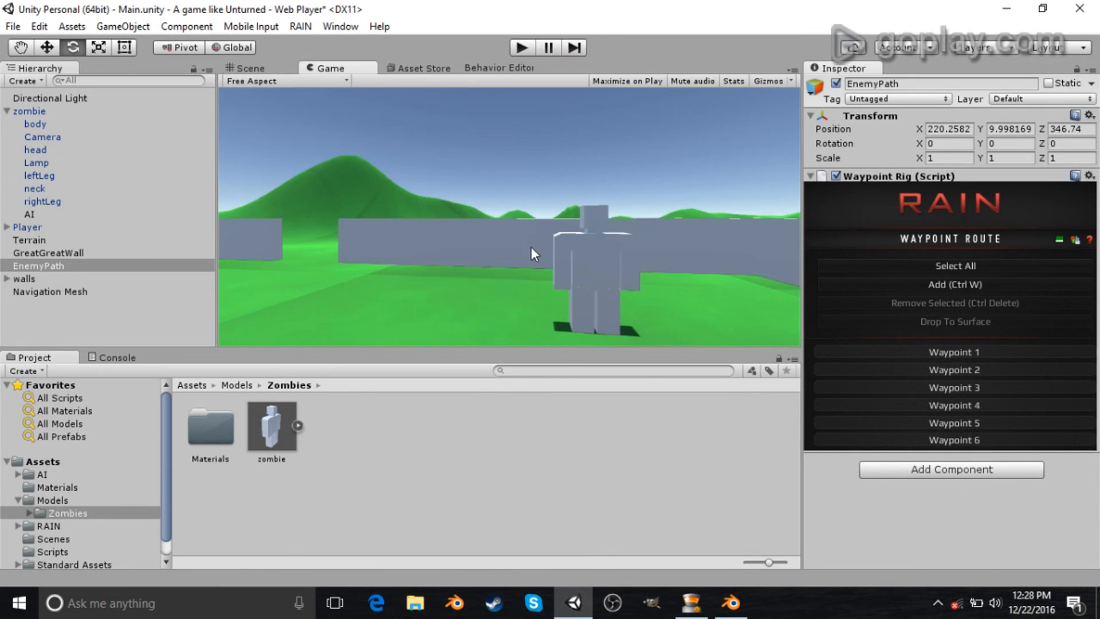